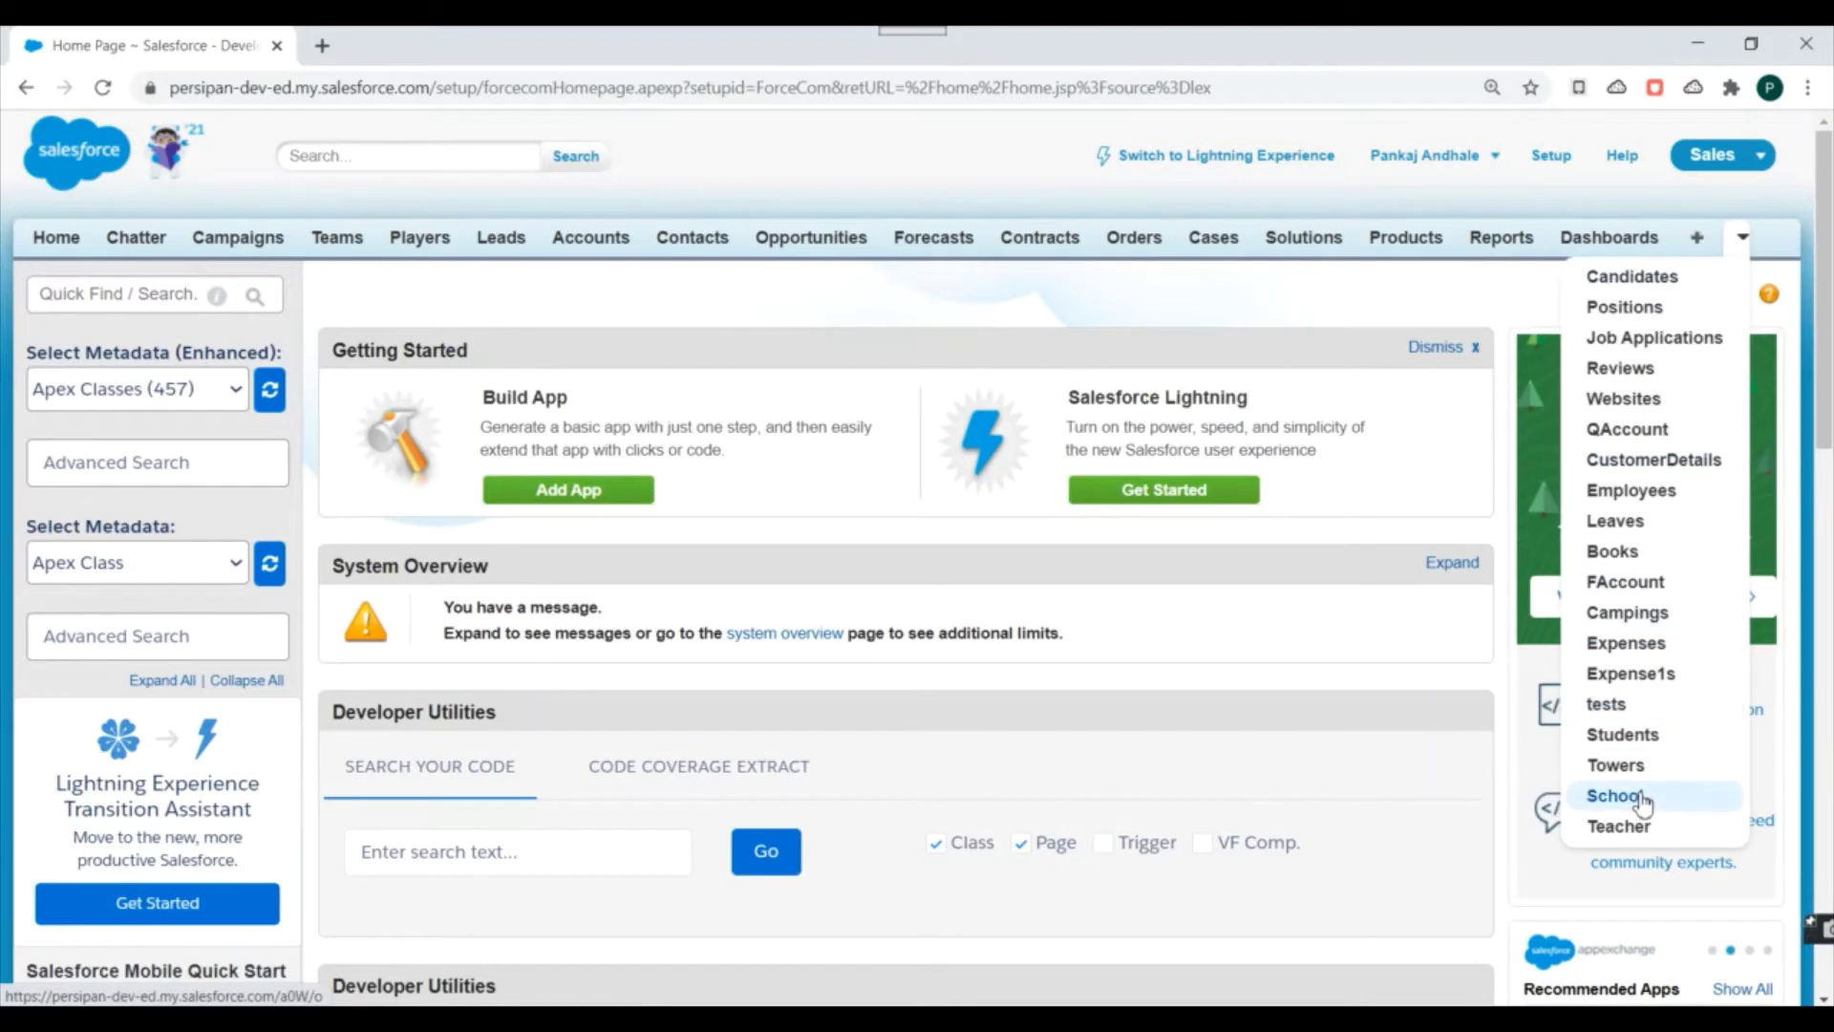
- Open the School and Students home pages in separate browser tabs, keeping the setup home page as the first tab
middle_click(1641, 800)
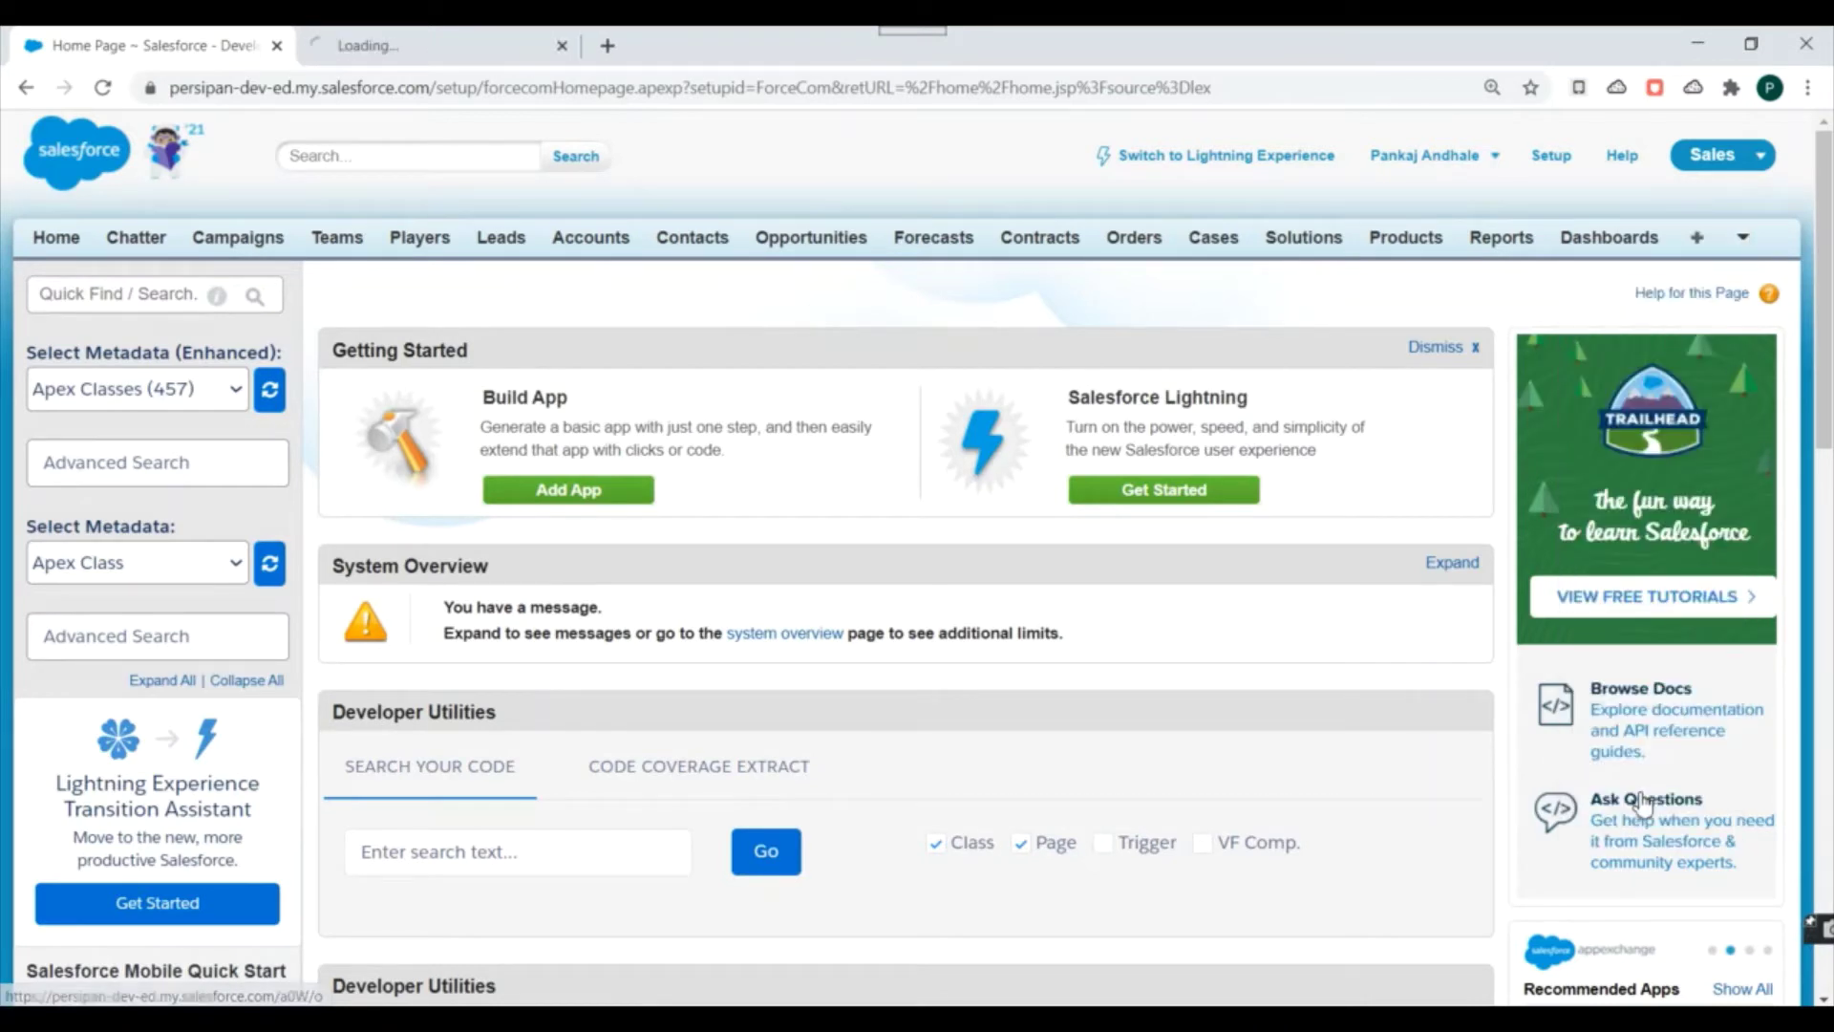
left_click(1741, 239)
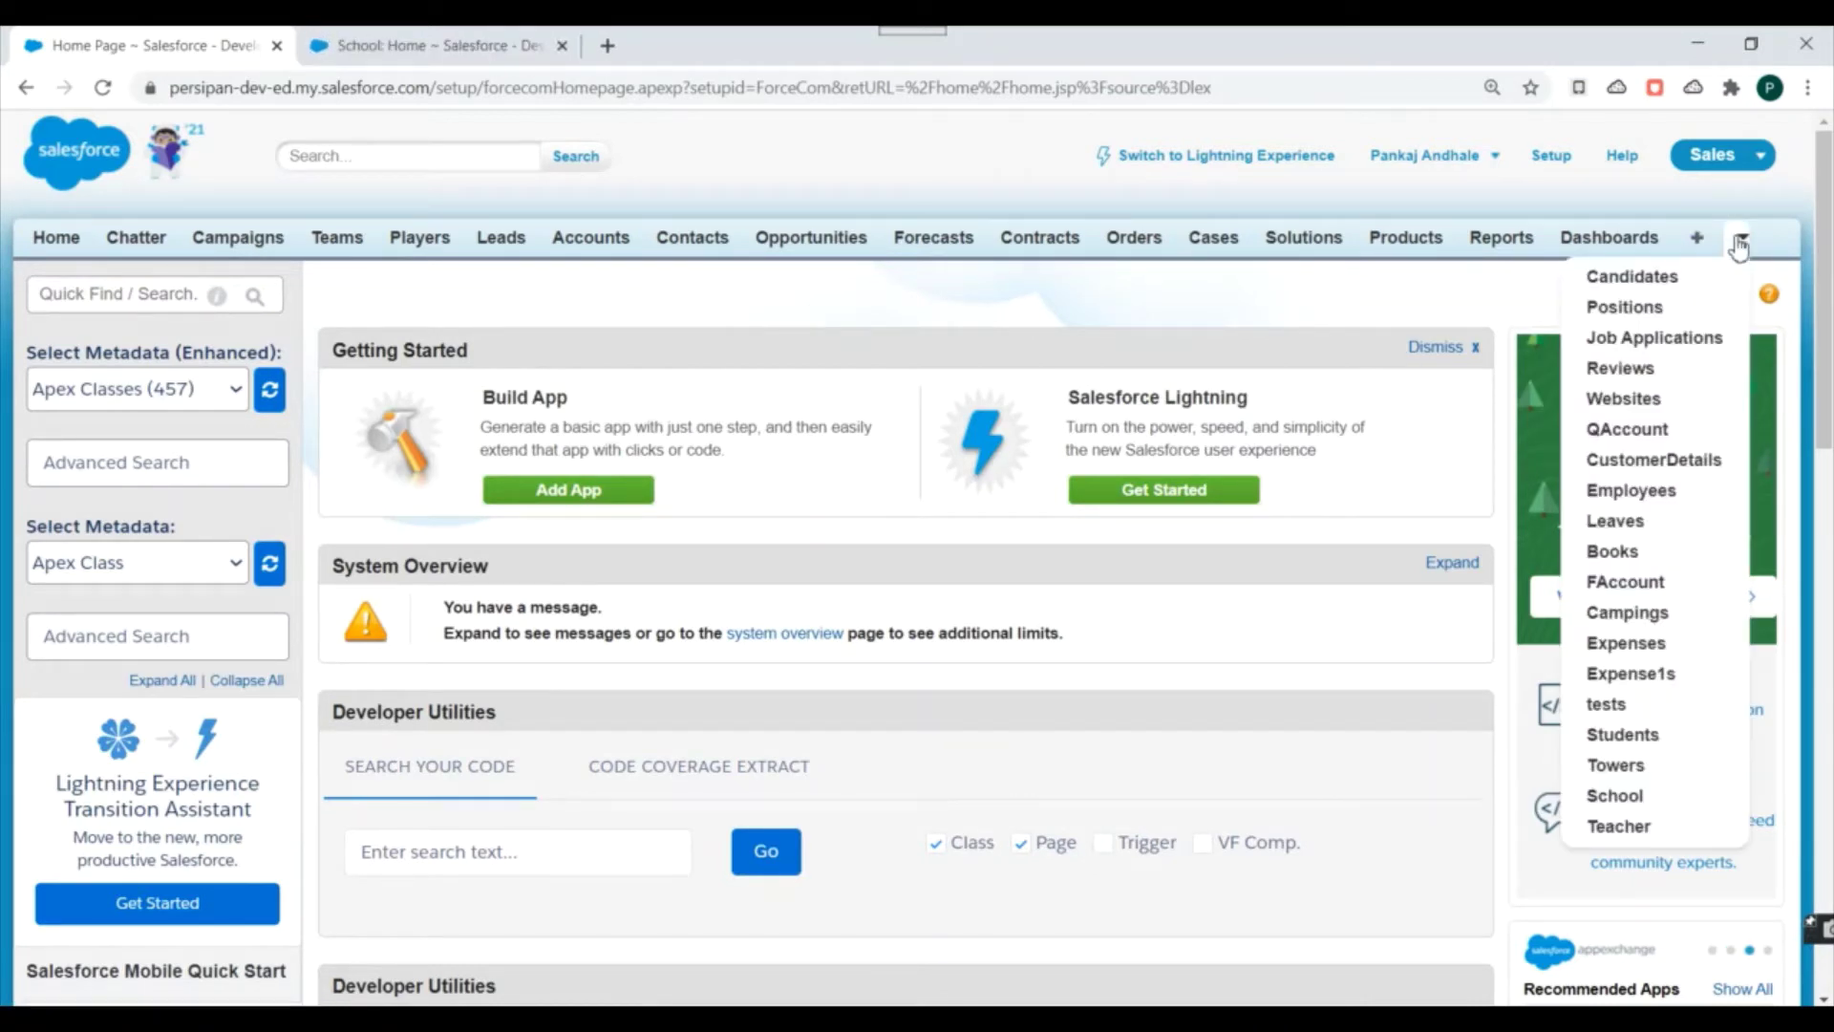
left_click(1636, 734)
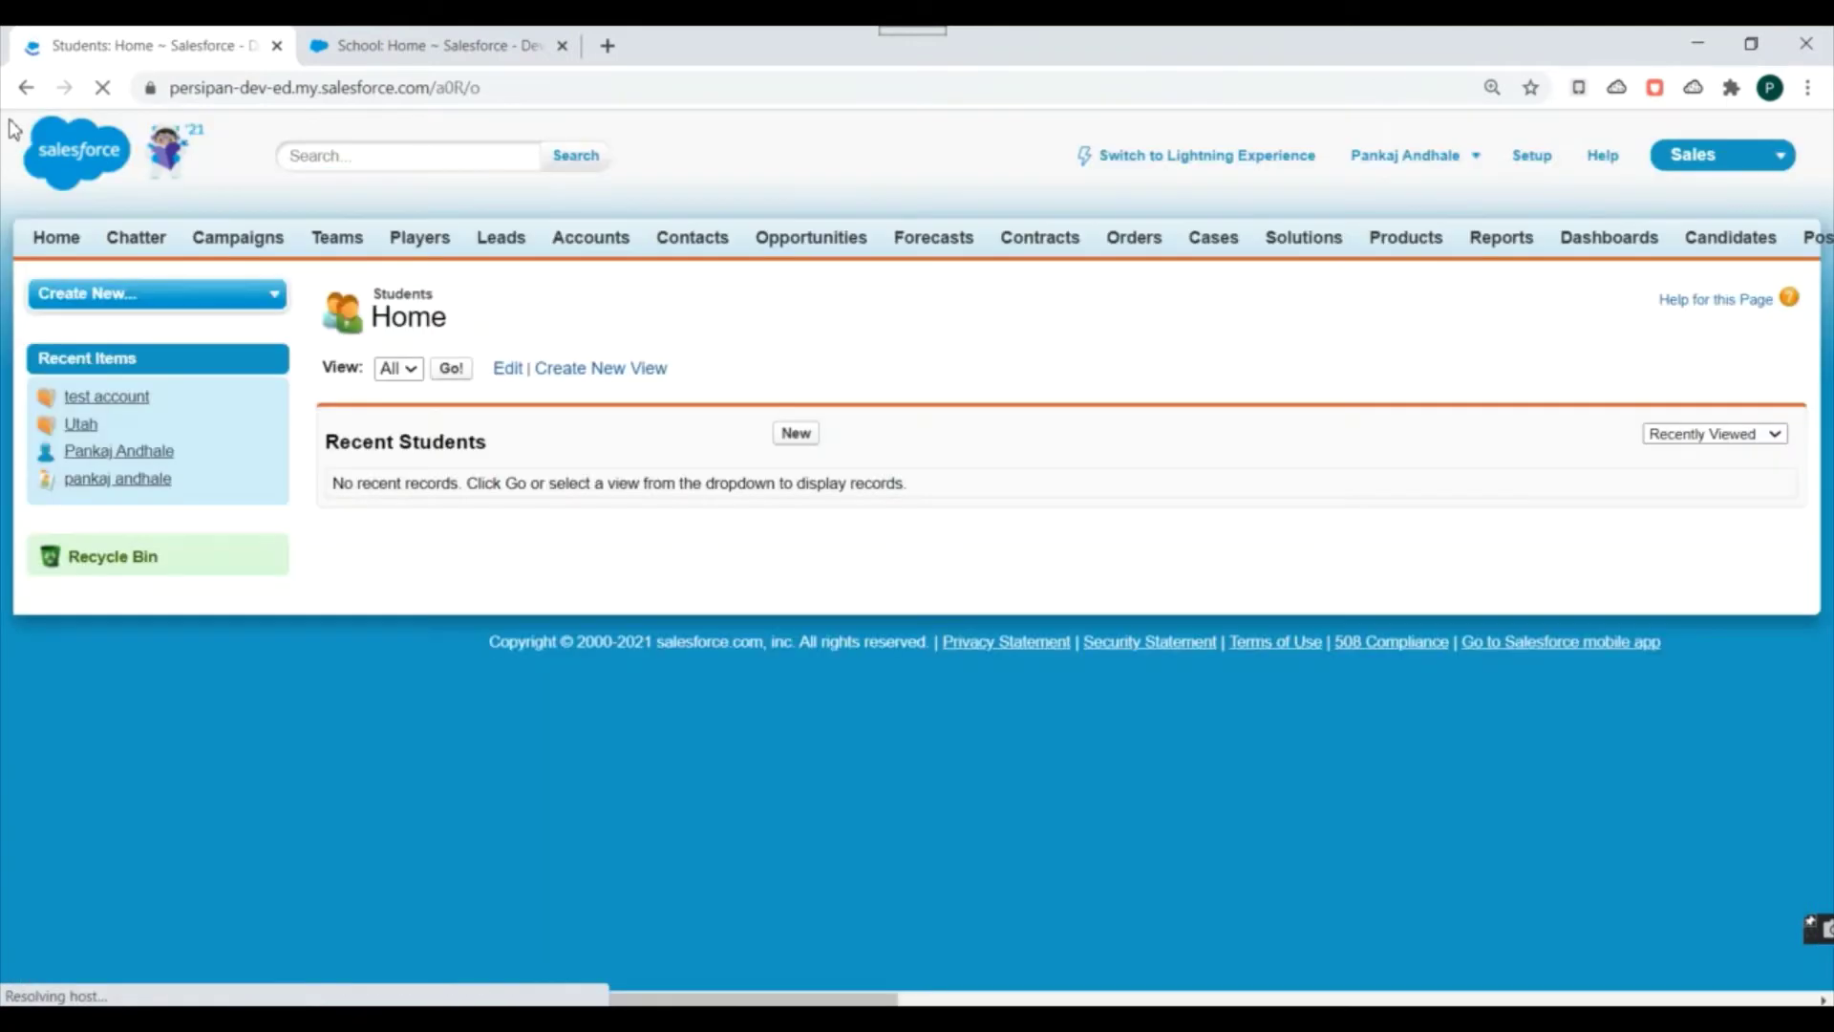
middle_click(26, 87)
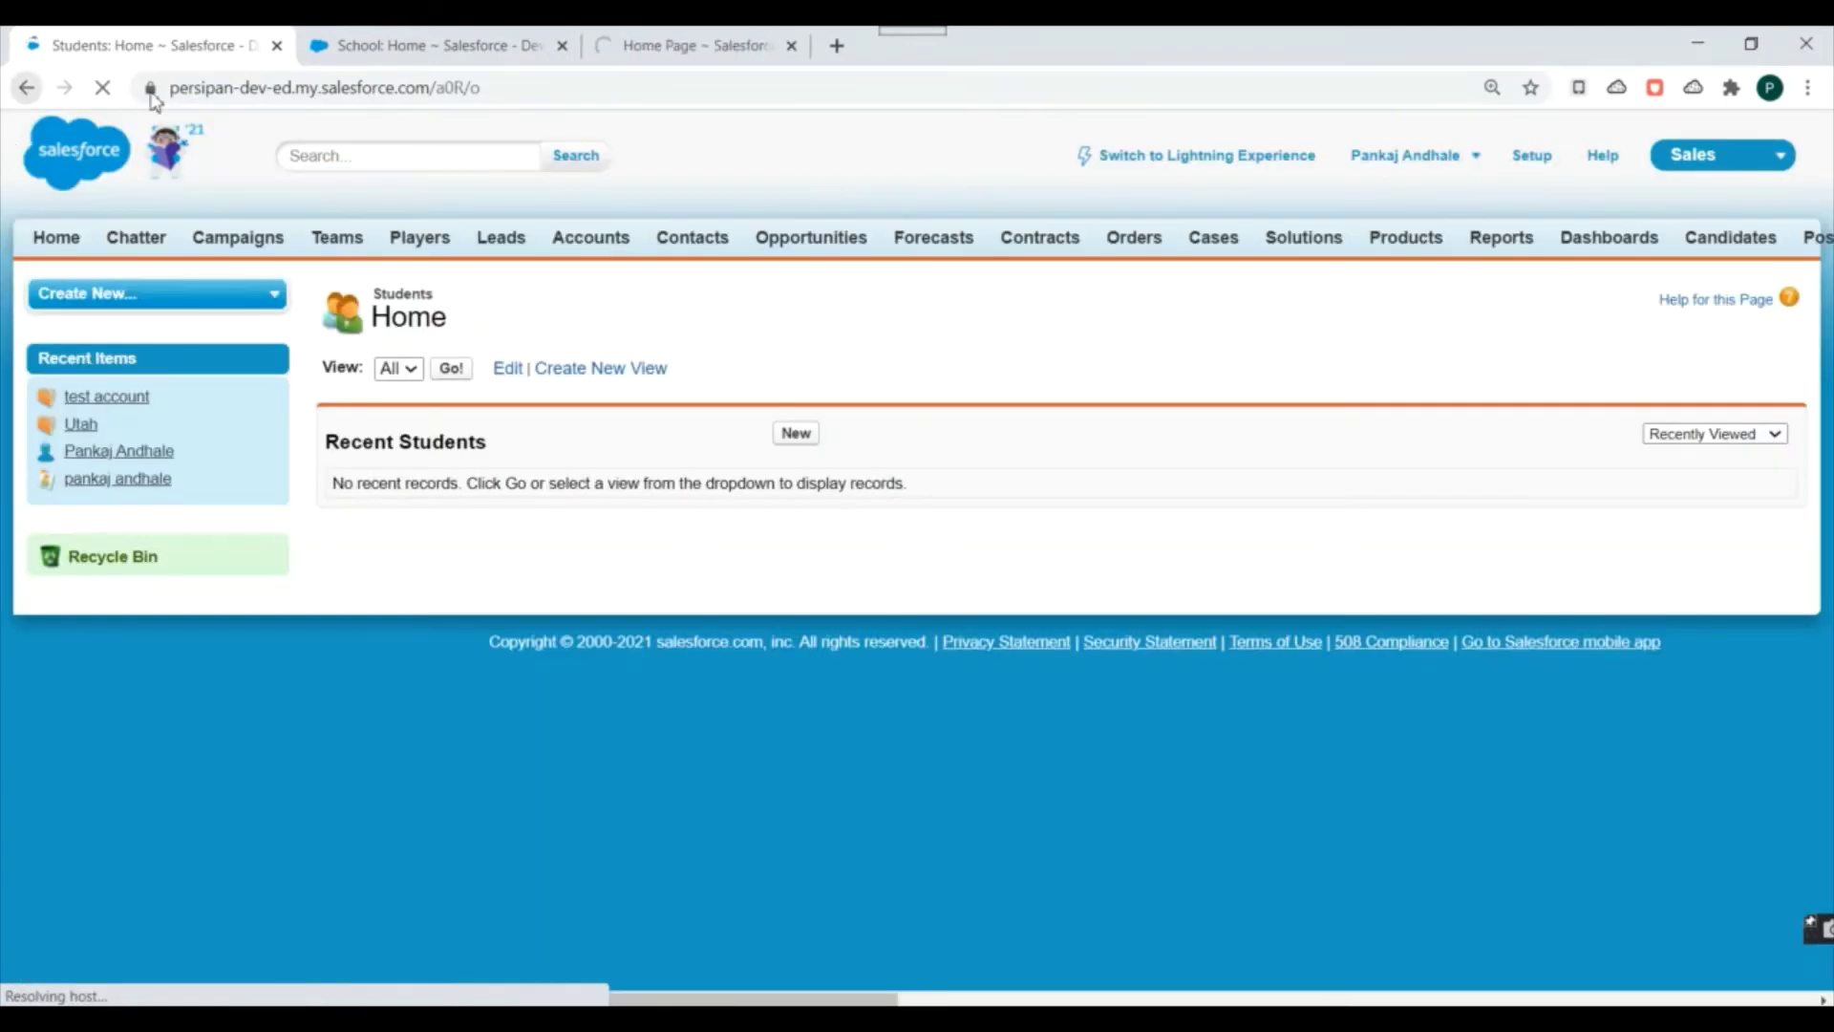
left_click_drag(696, 36, 100, 40)
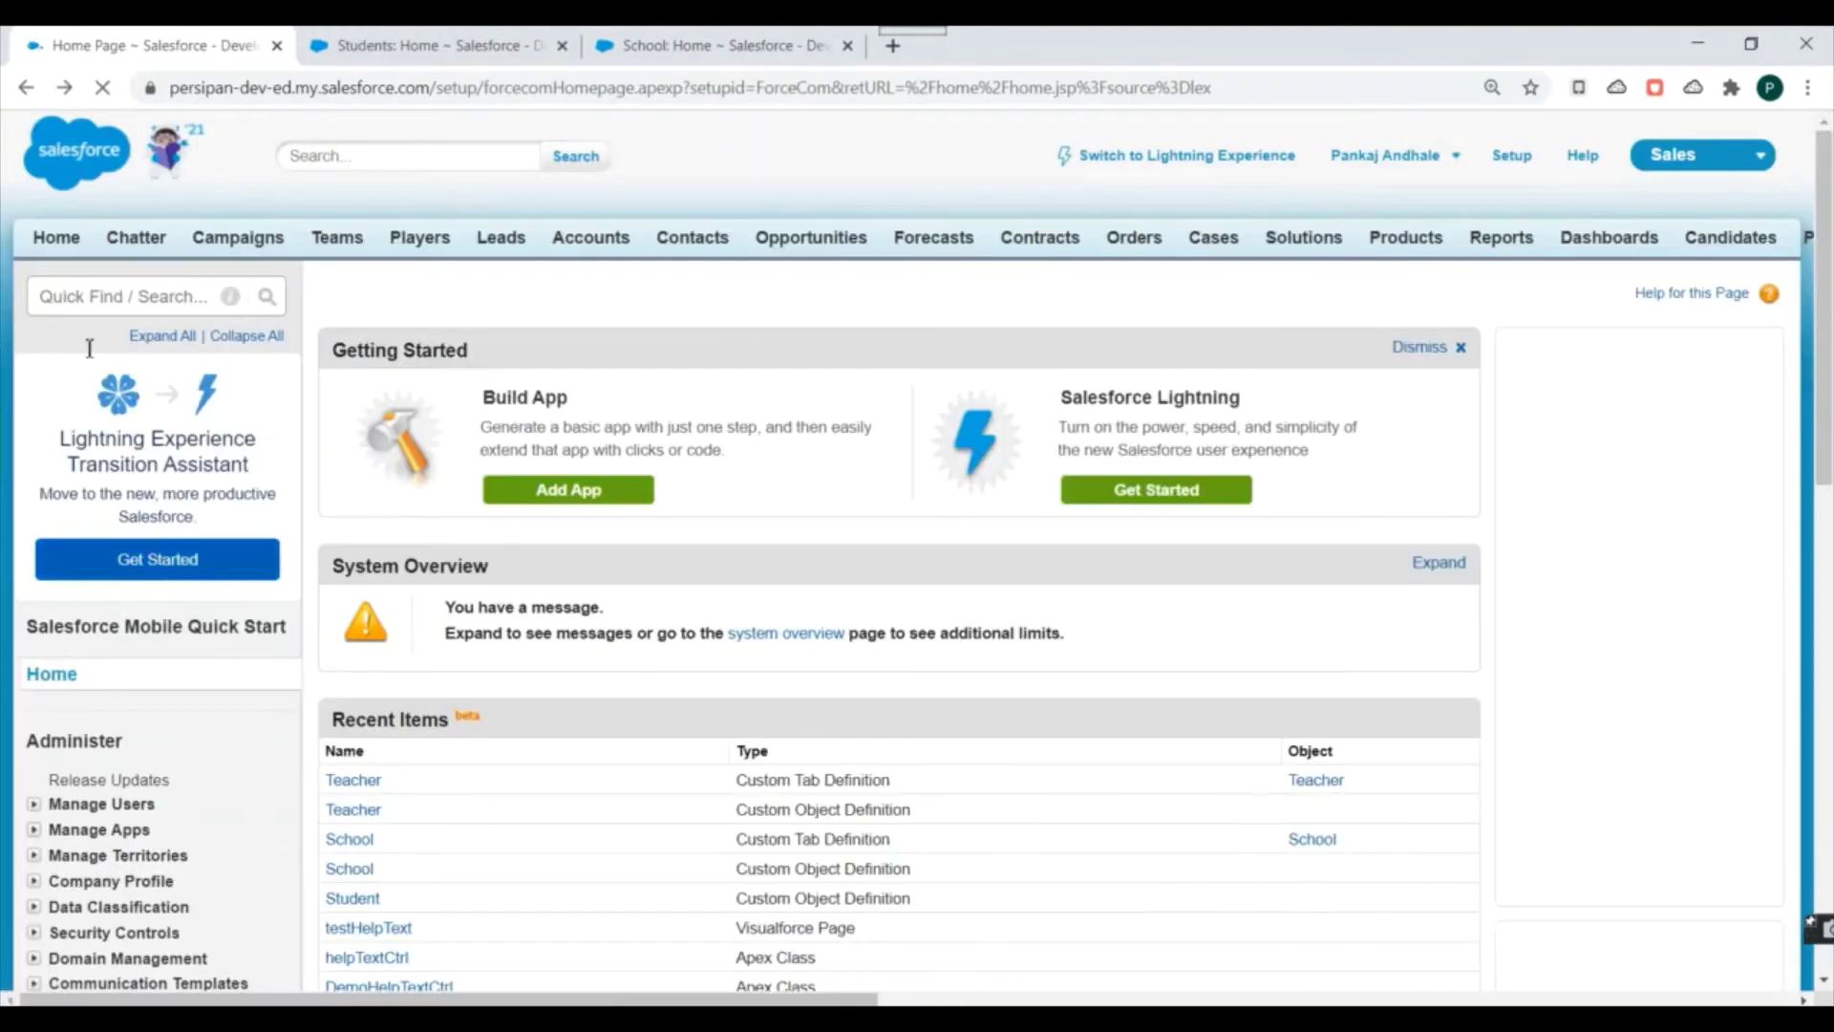
- Search setup for "objects" and open the custom Objects list in its own browser tab
left_click(90, 300)
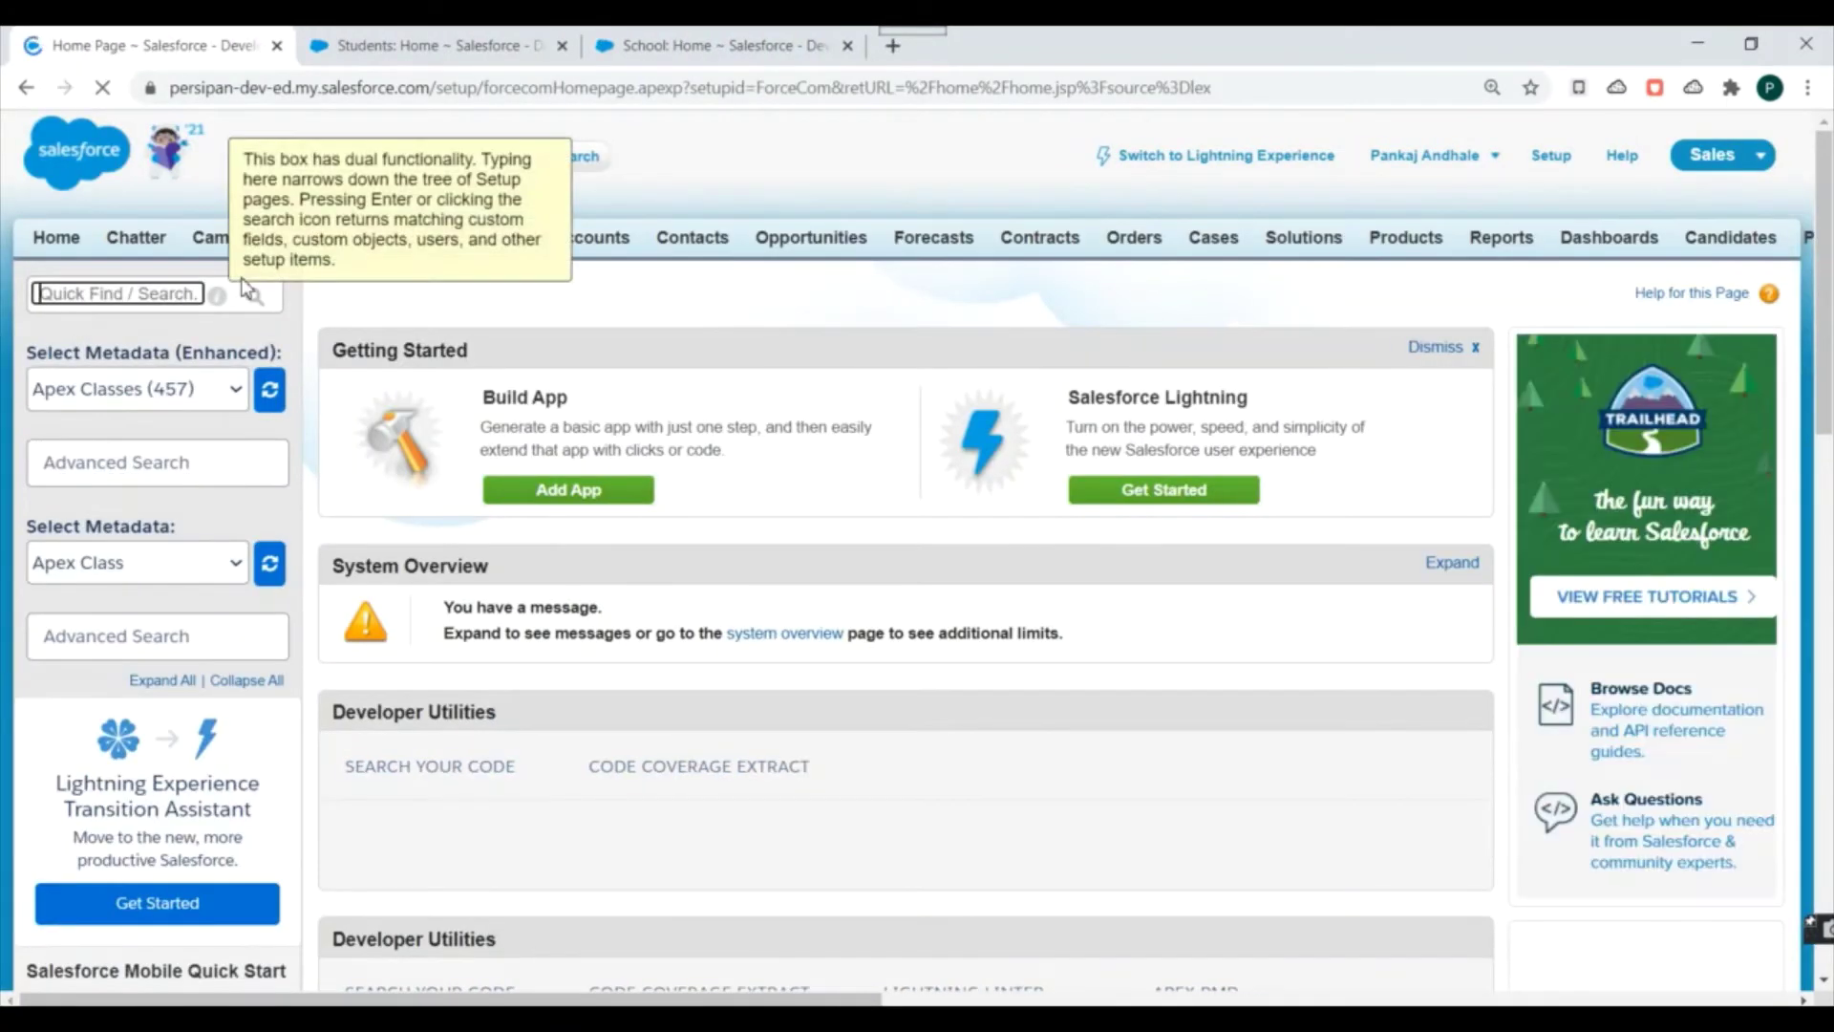
type("s")
key("BackSpace")
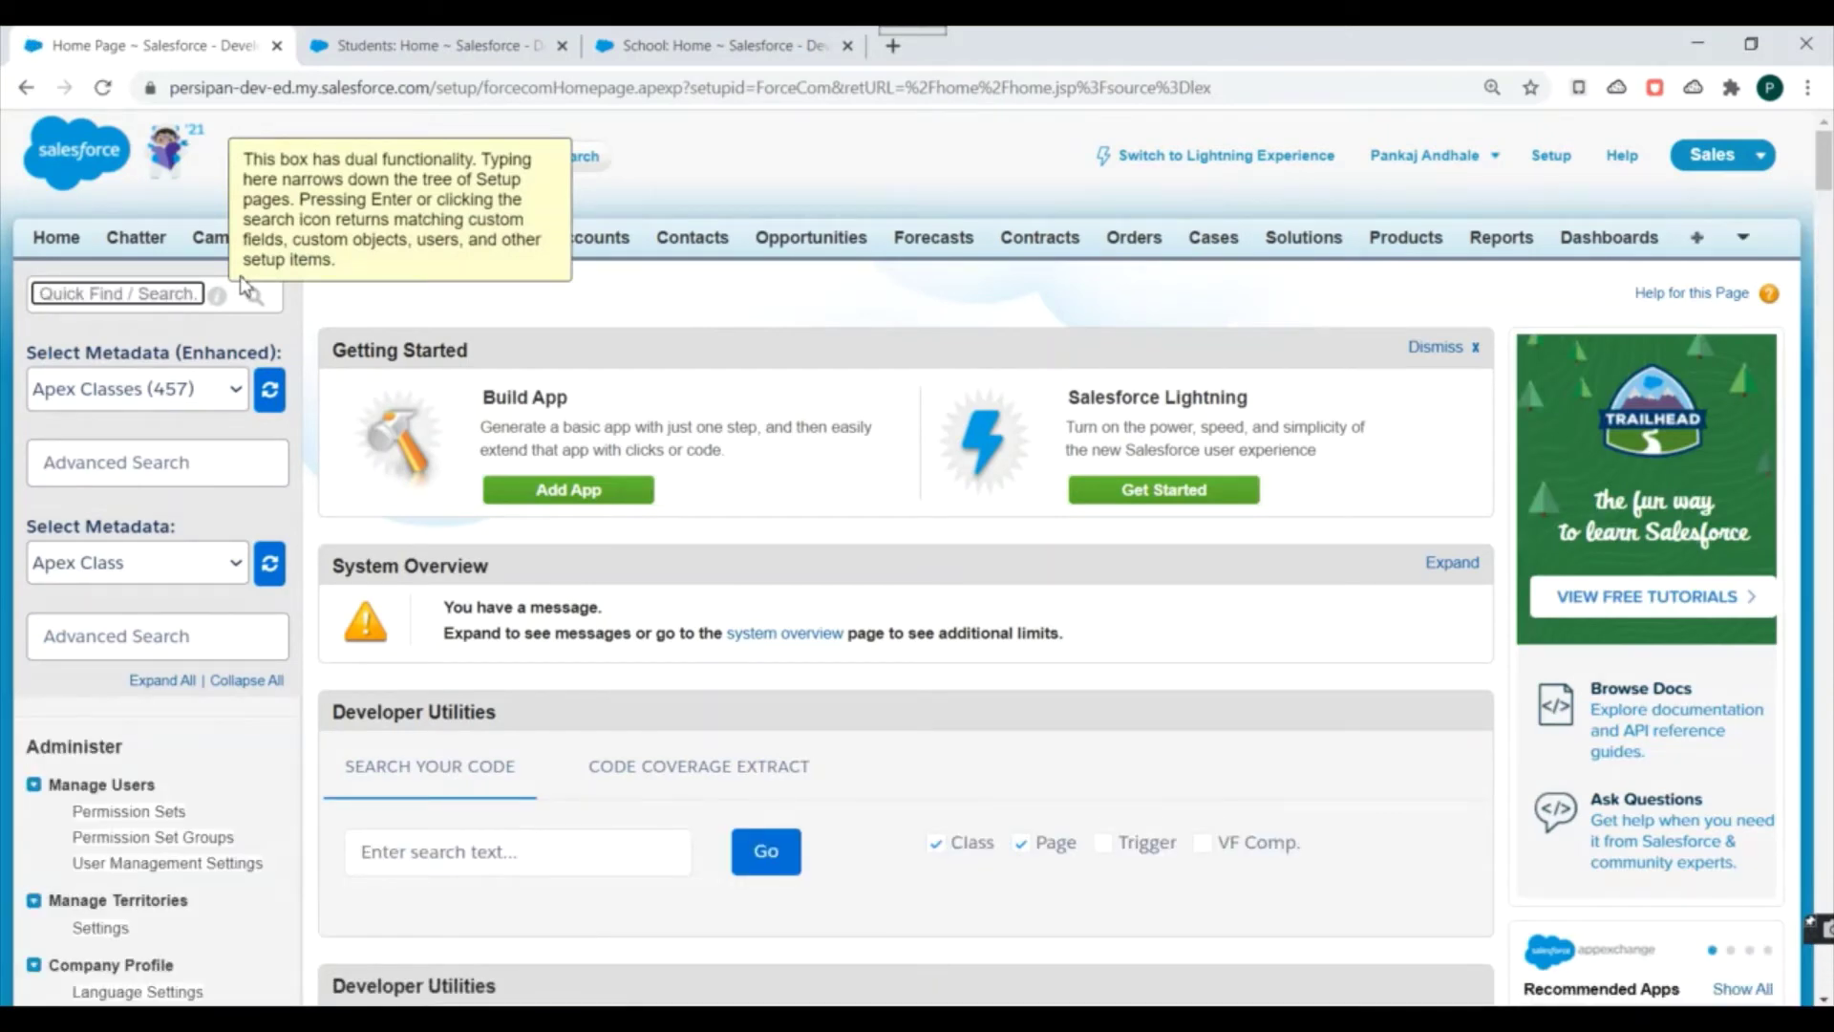
type("objects")
scroll(144, 565, "down", 4)
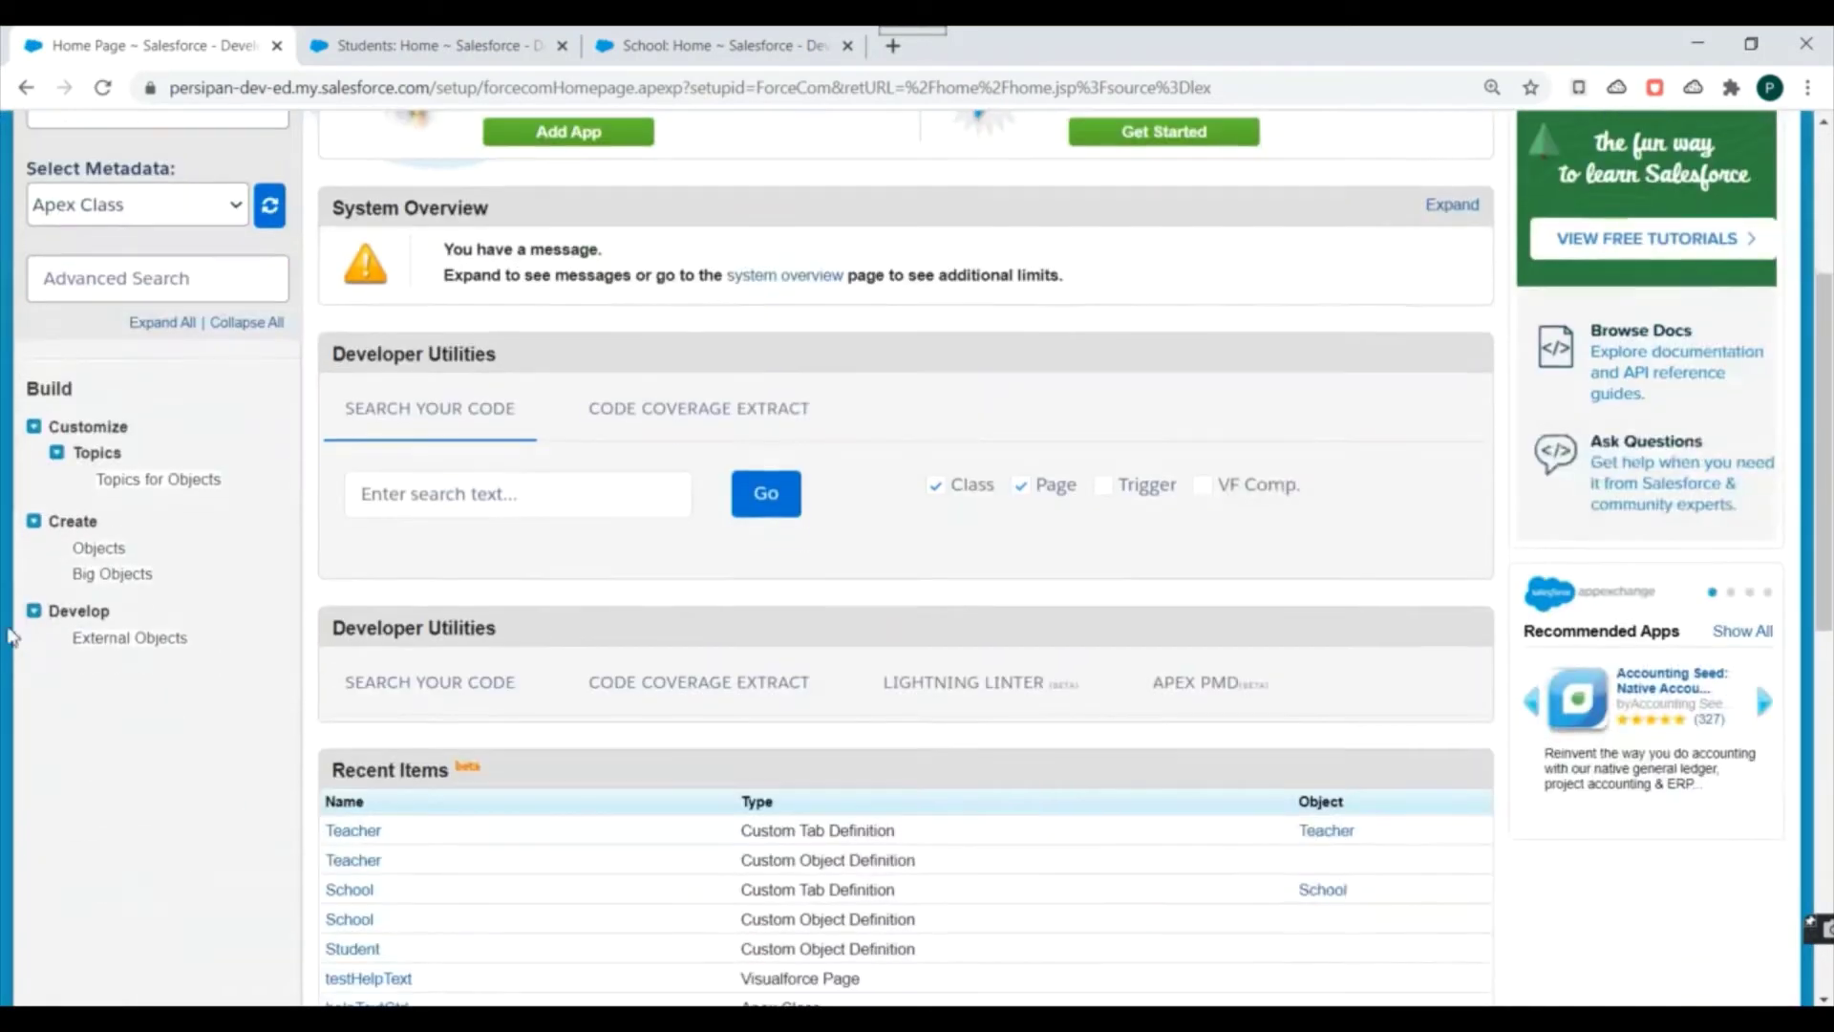
left_click(119, 547)
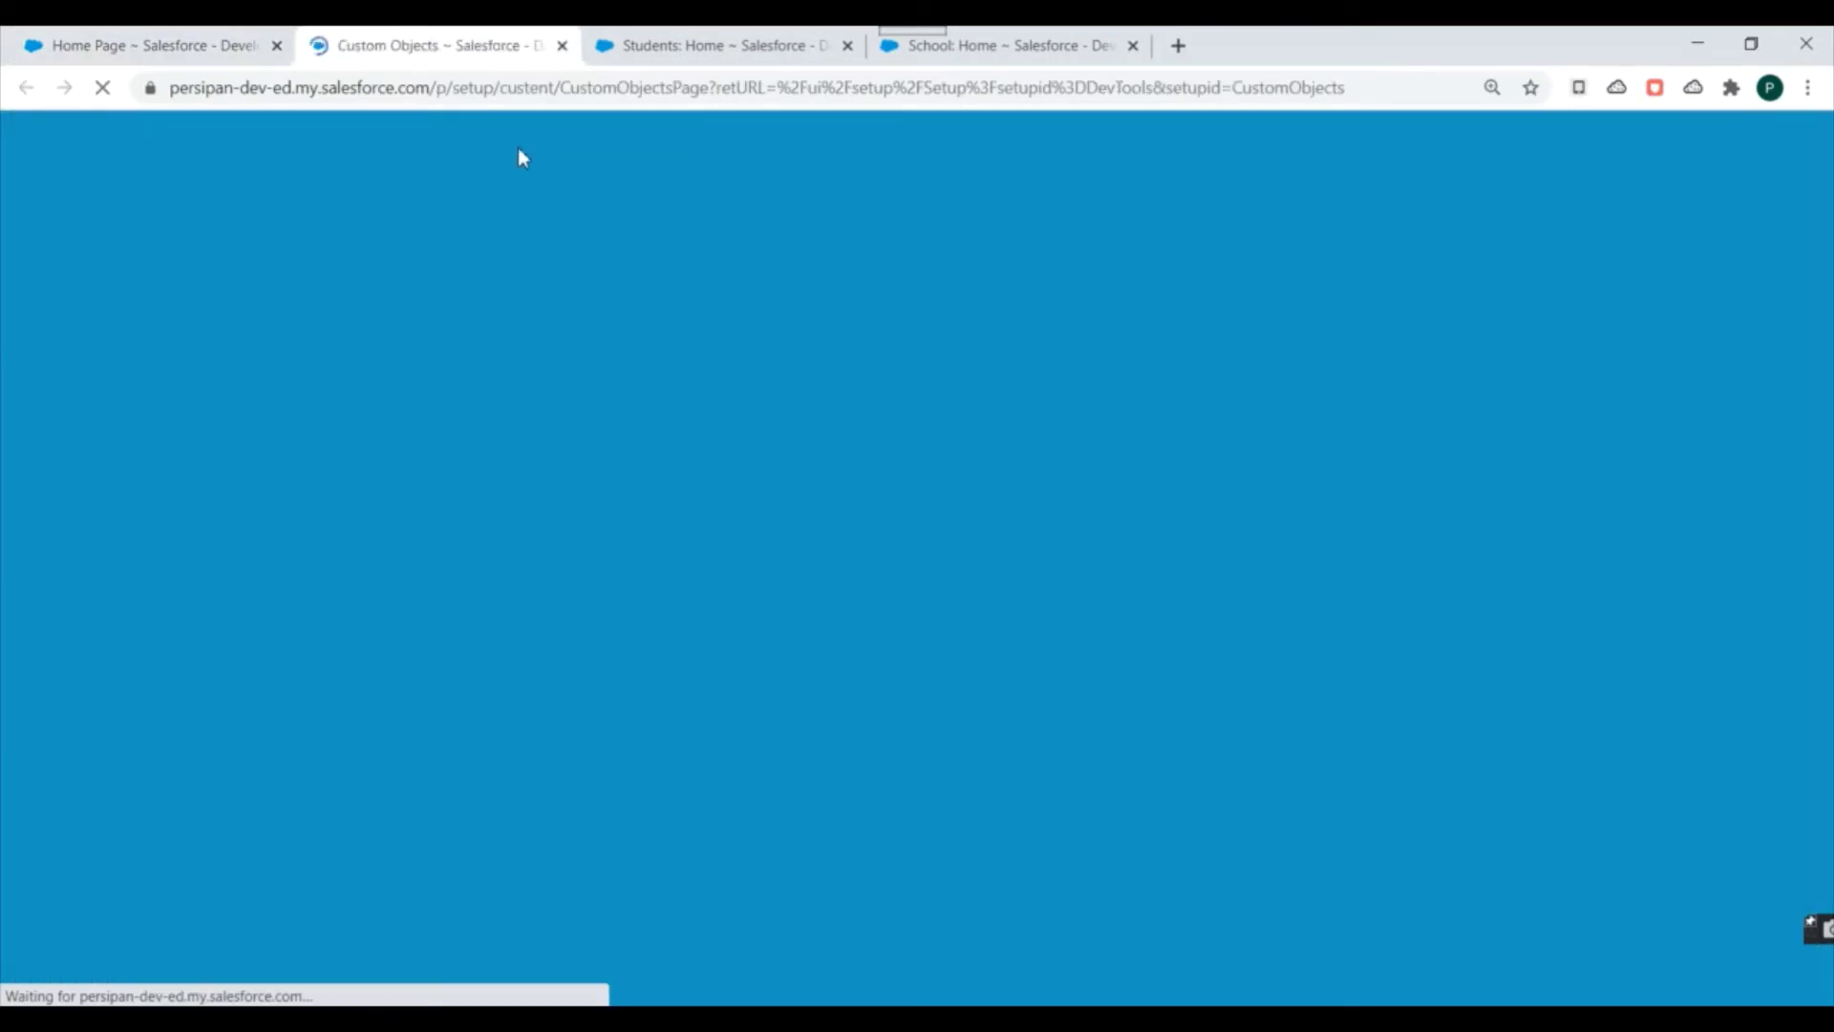
- Find "student" in the custom objects list and open the Student object's definition
key("ctrl+f")
type("s")
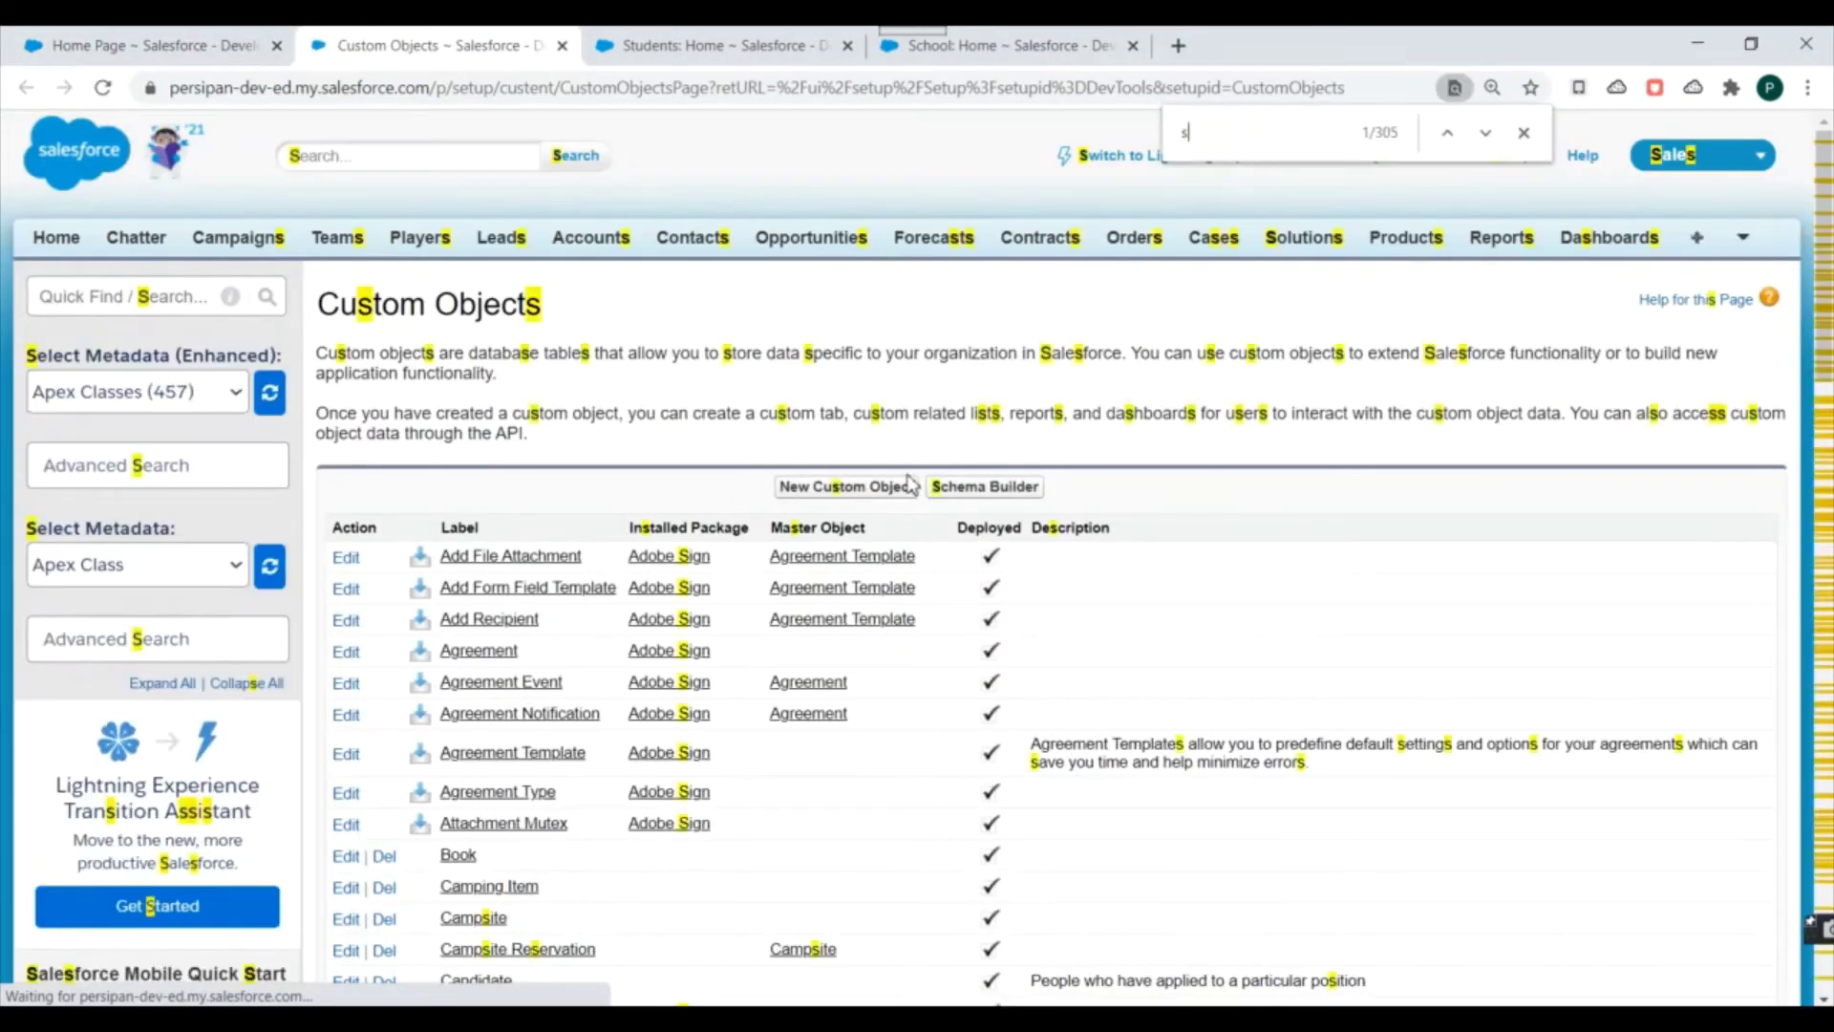
type("tudent")
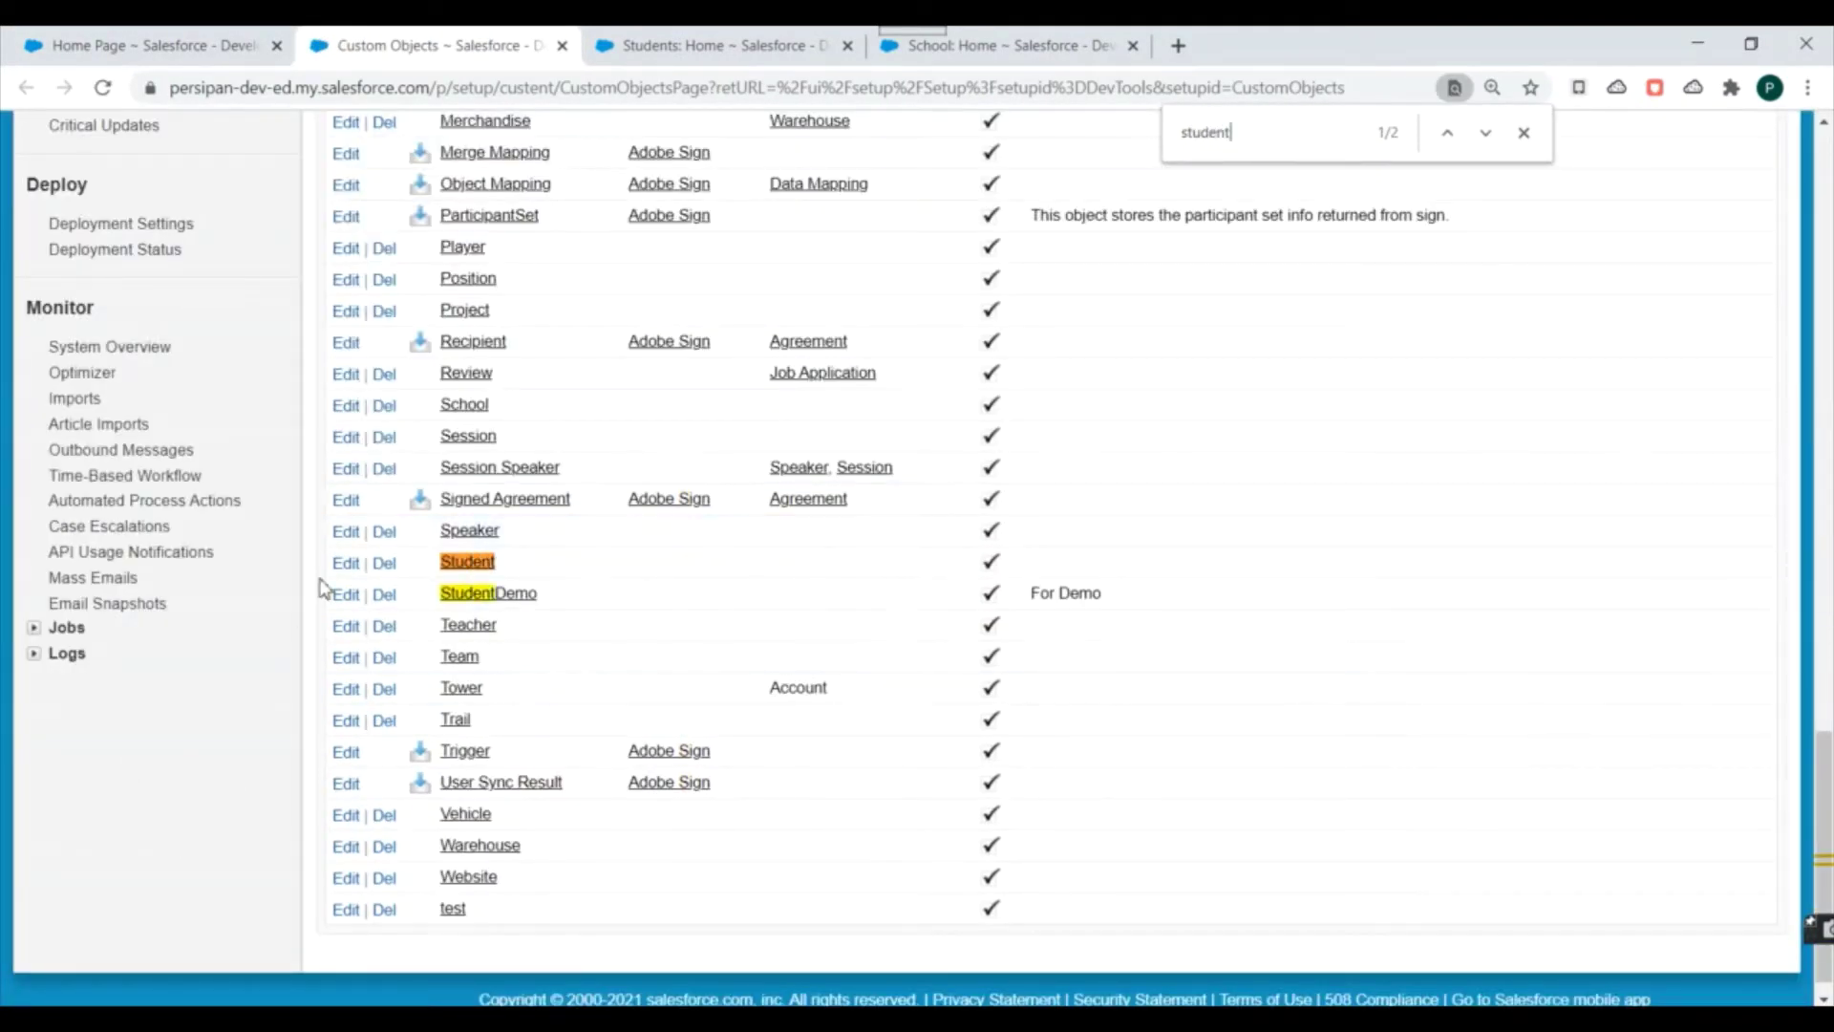
left_click(459, 563)
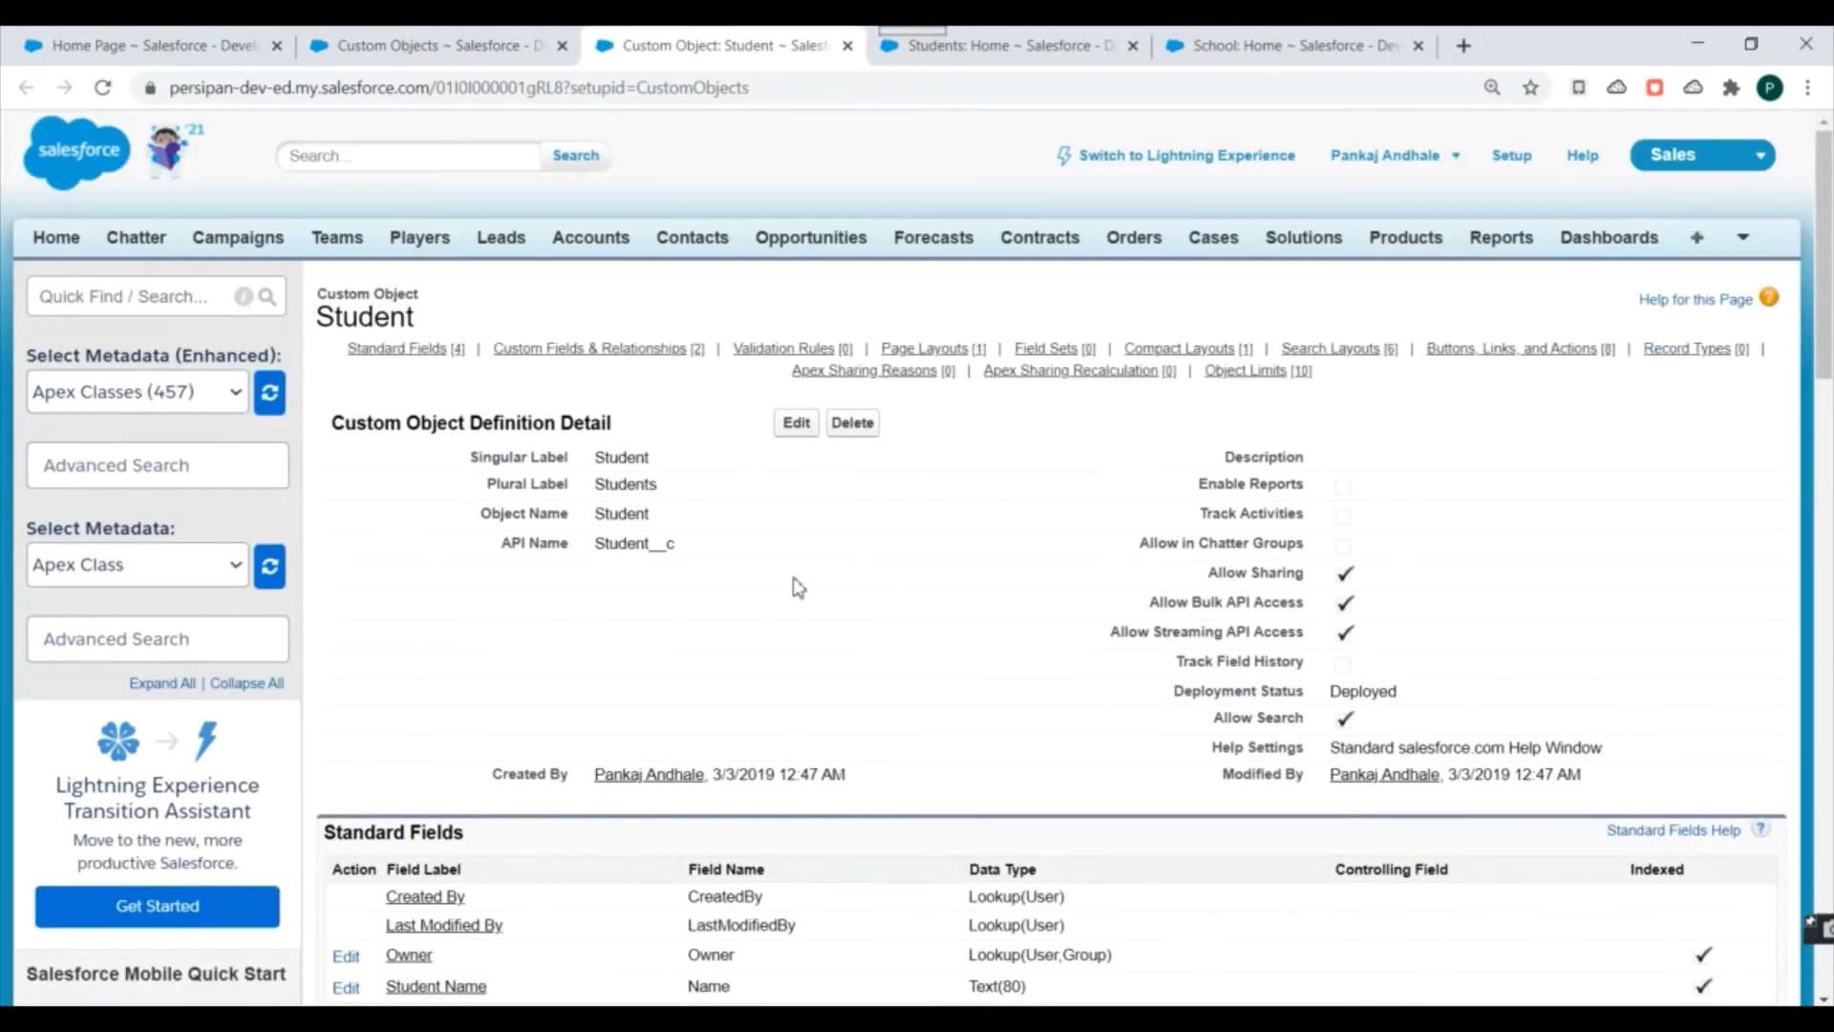
double_click(360, 322)
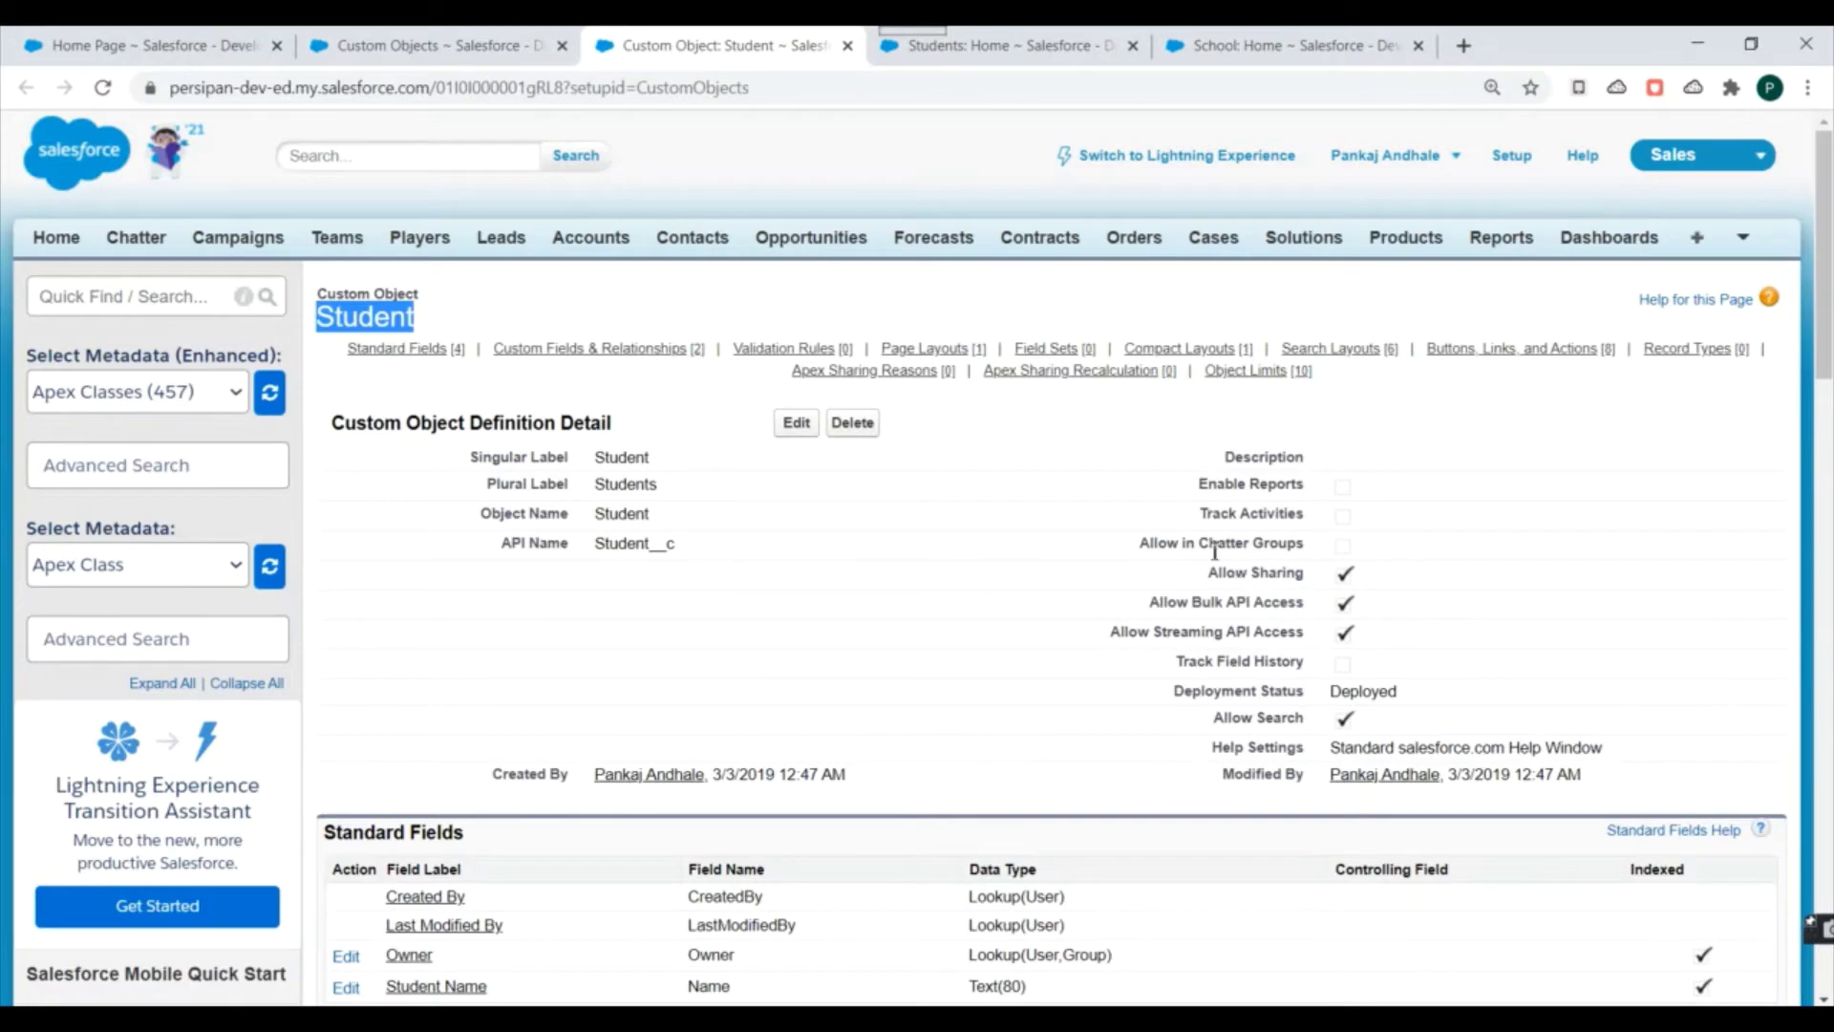
- Start a new custom field on the Student object with Master-Detail Relationship as its data type
scroll(929, 516, "down", 5)
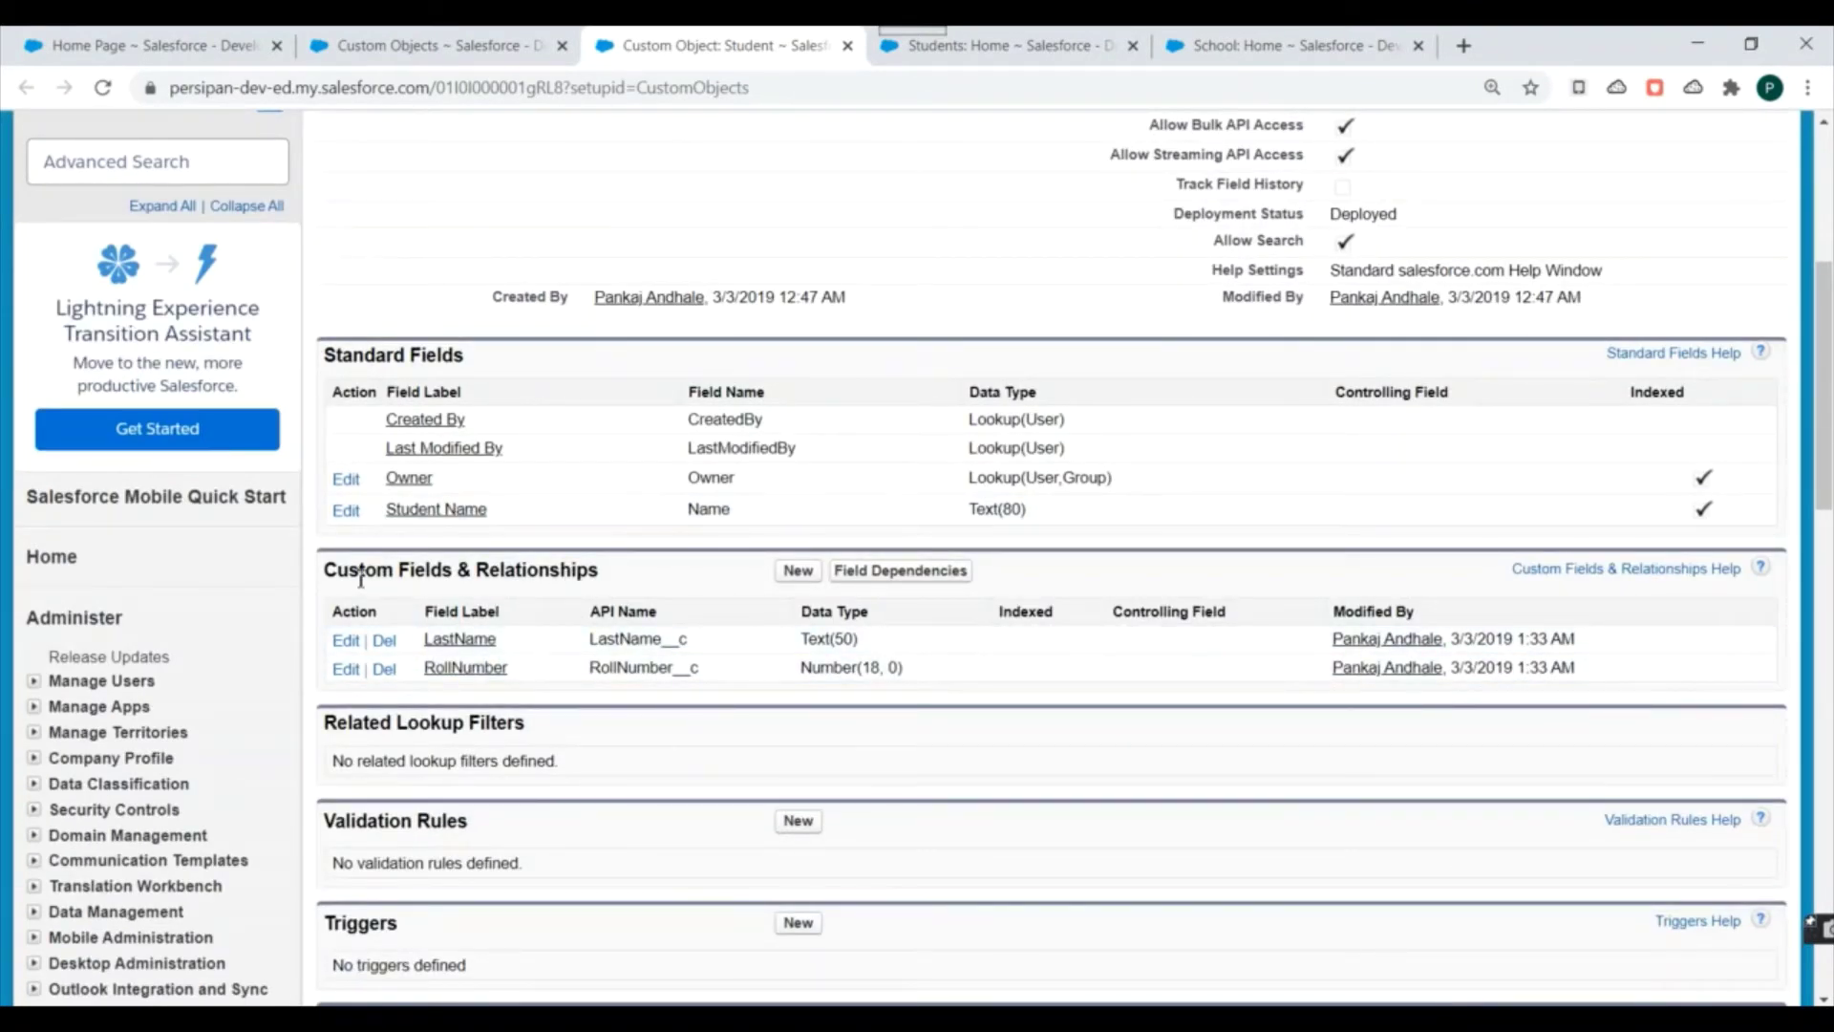
left_click_drag(348, 571, 560, 571)
left_click(798, 572)
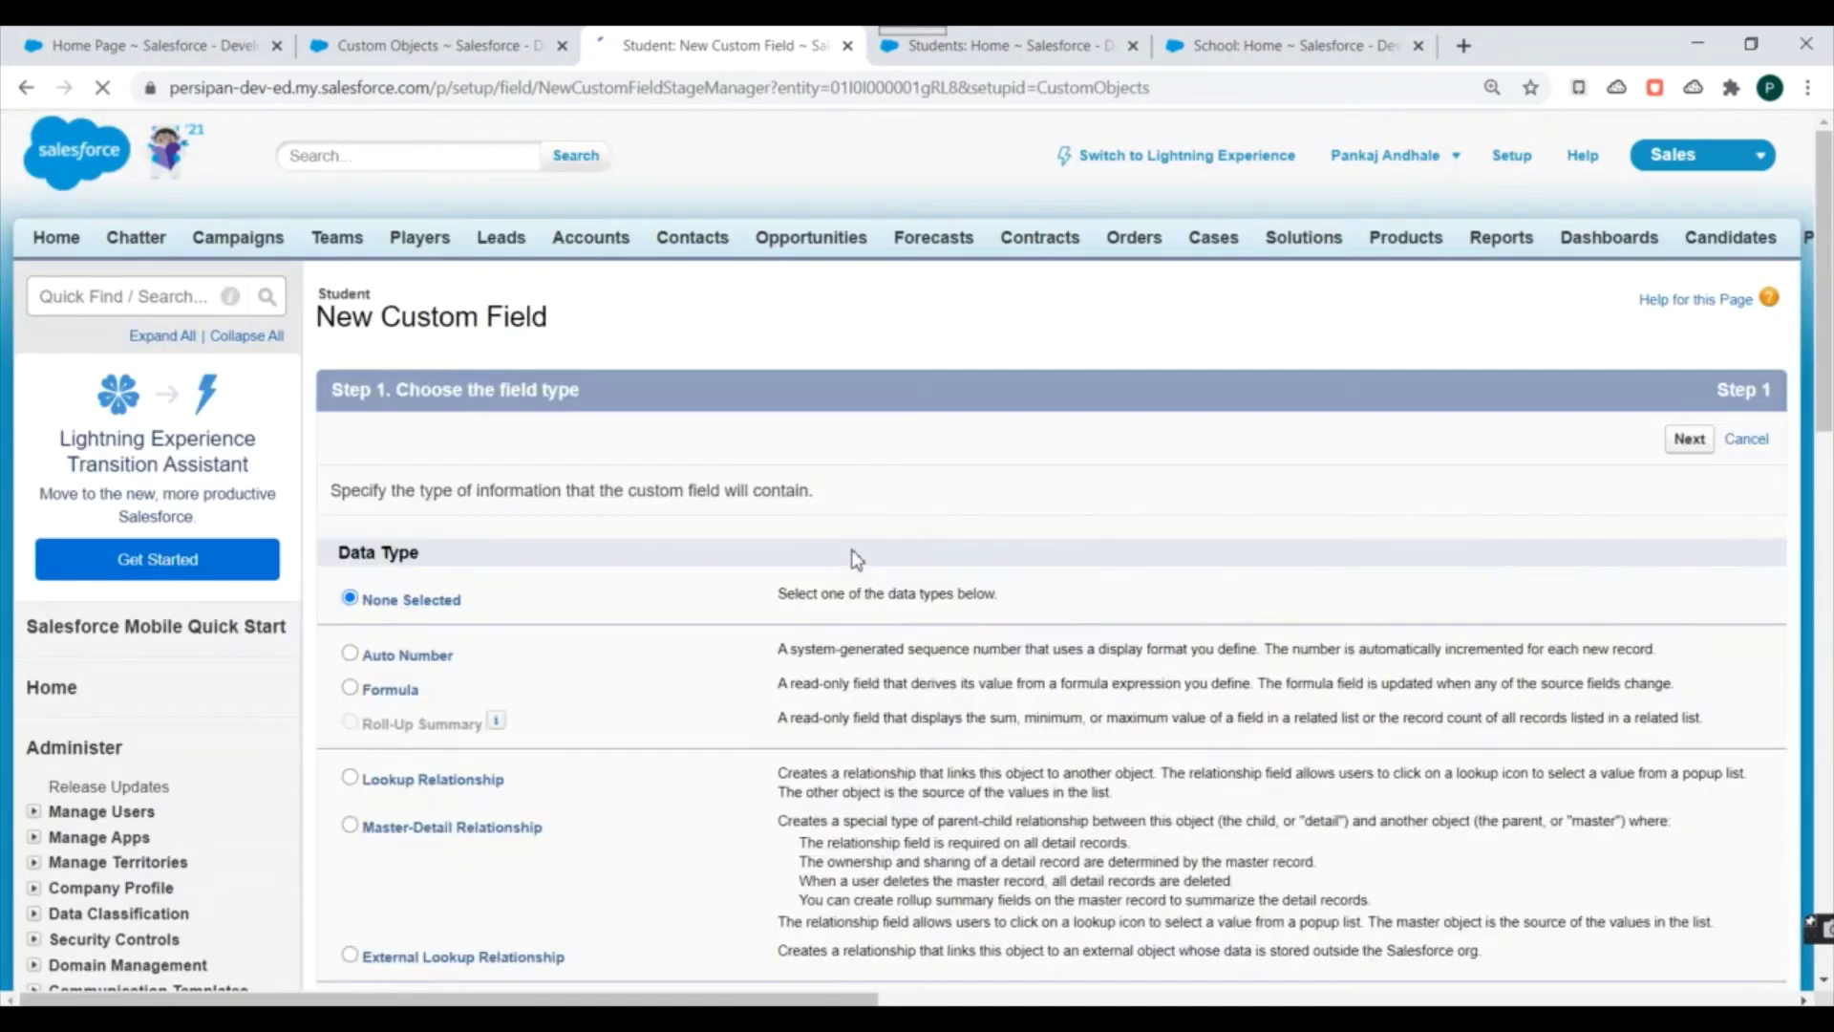
scroll(668, 602, "down", 2)
scroll(615, 599, "down", 2)
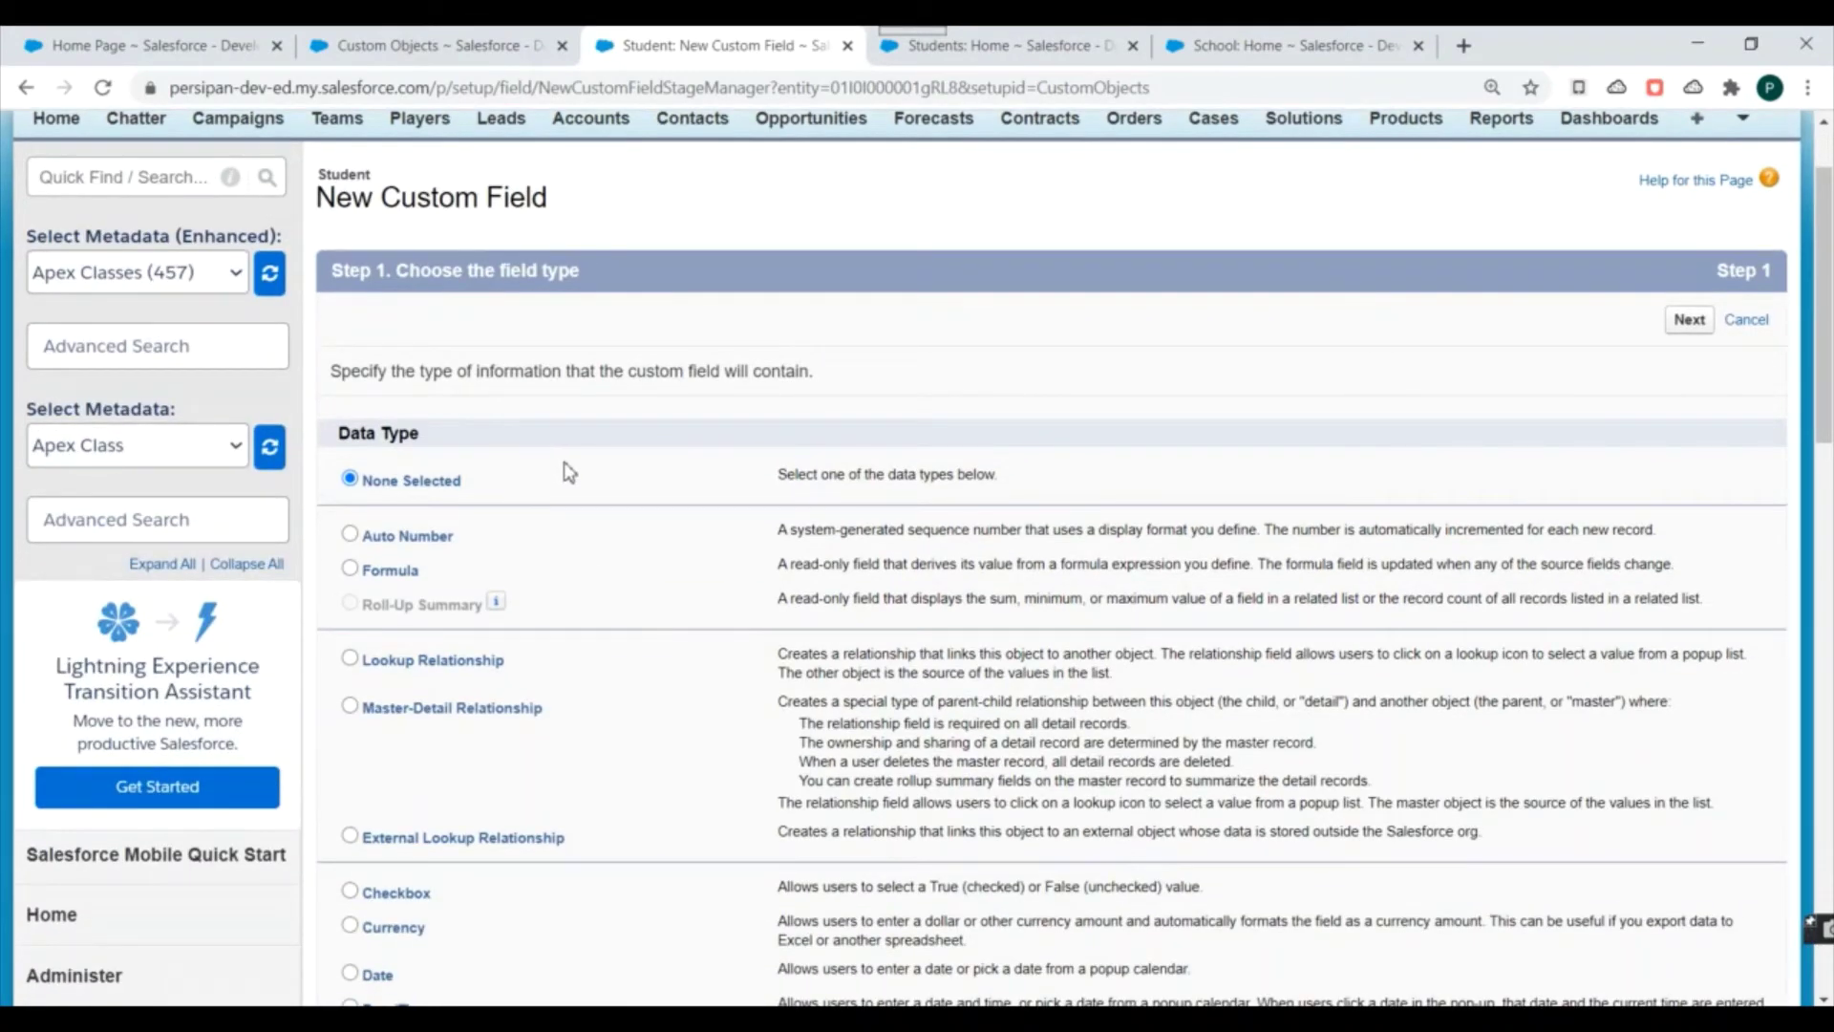
scroll(668, 525, "down", 4)
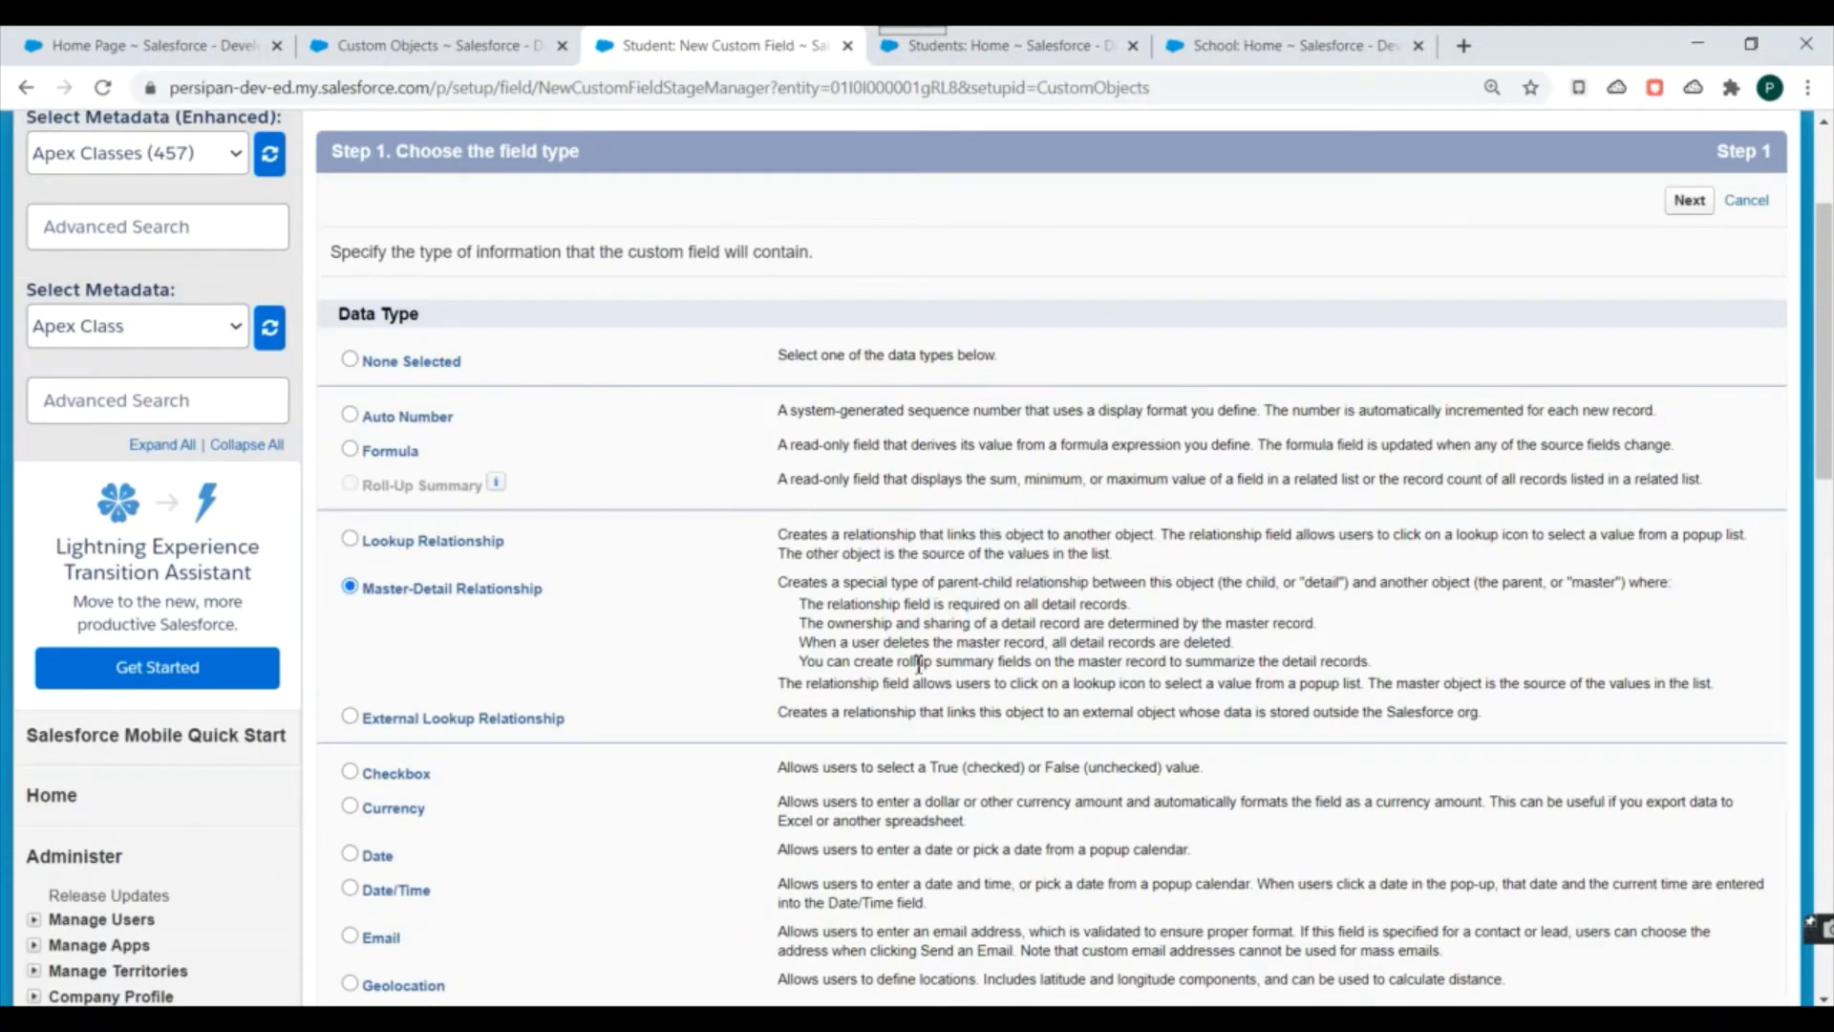
scroll(1425, 745, "up", 5)
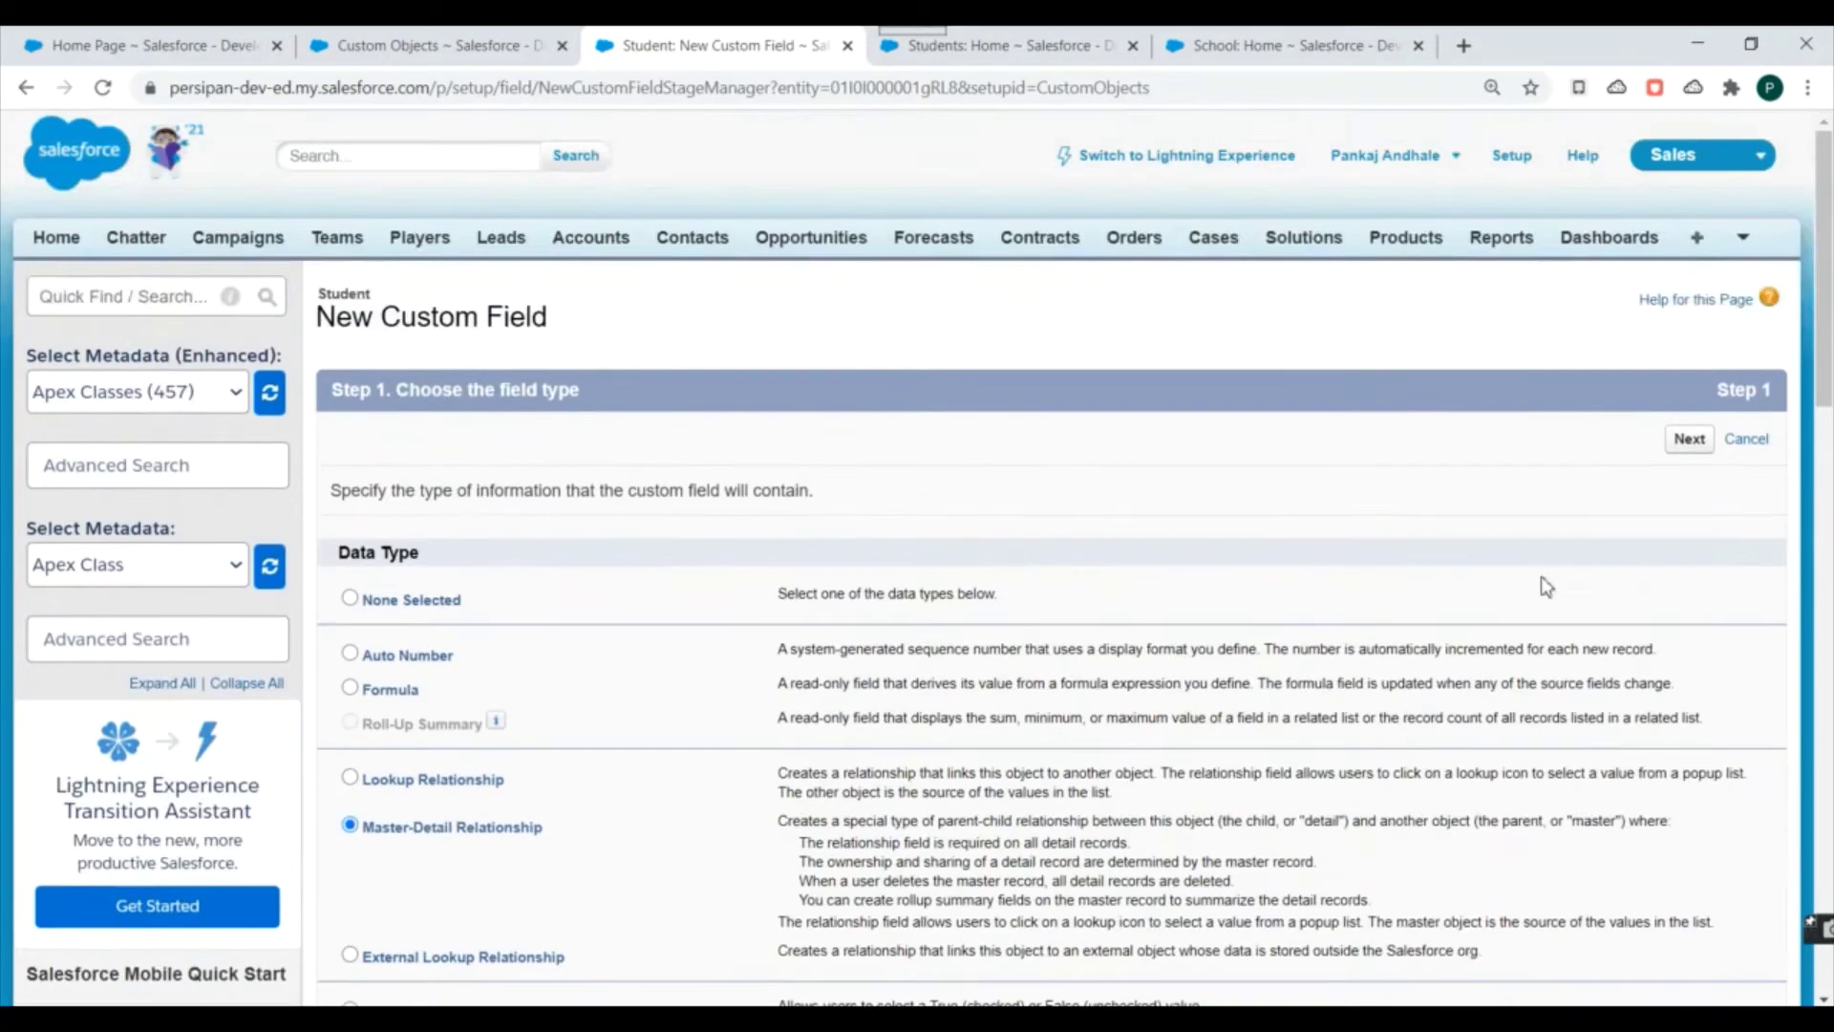
left_click(1689, 439)
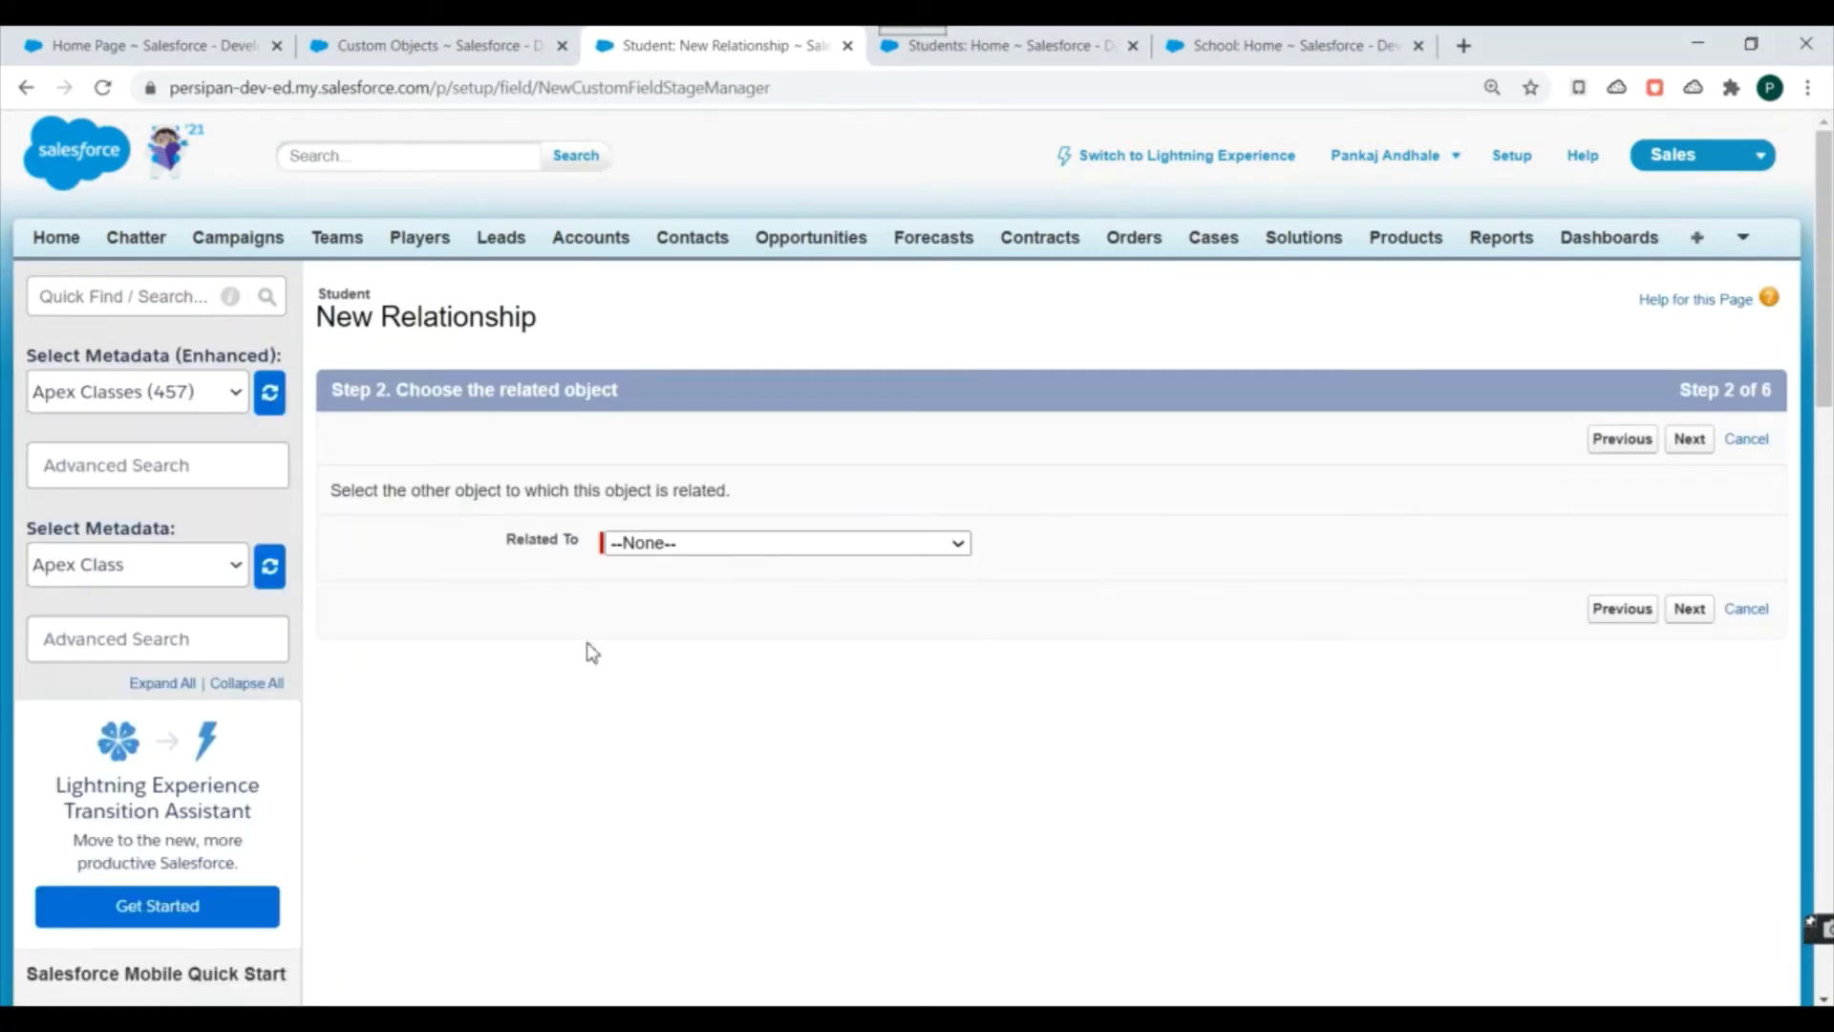
- Relate the new master-detail field to the School object and continue to the field details
left_click_drag(503, 541, 588, 542)
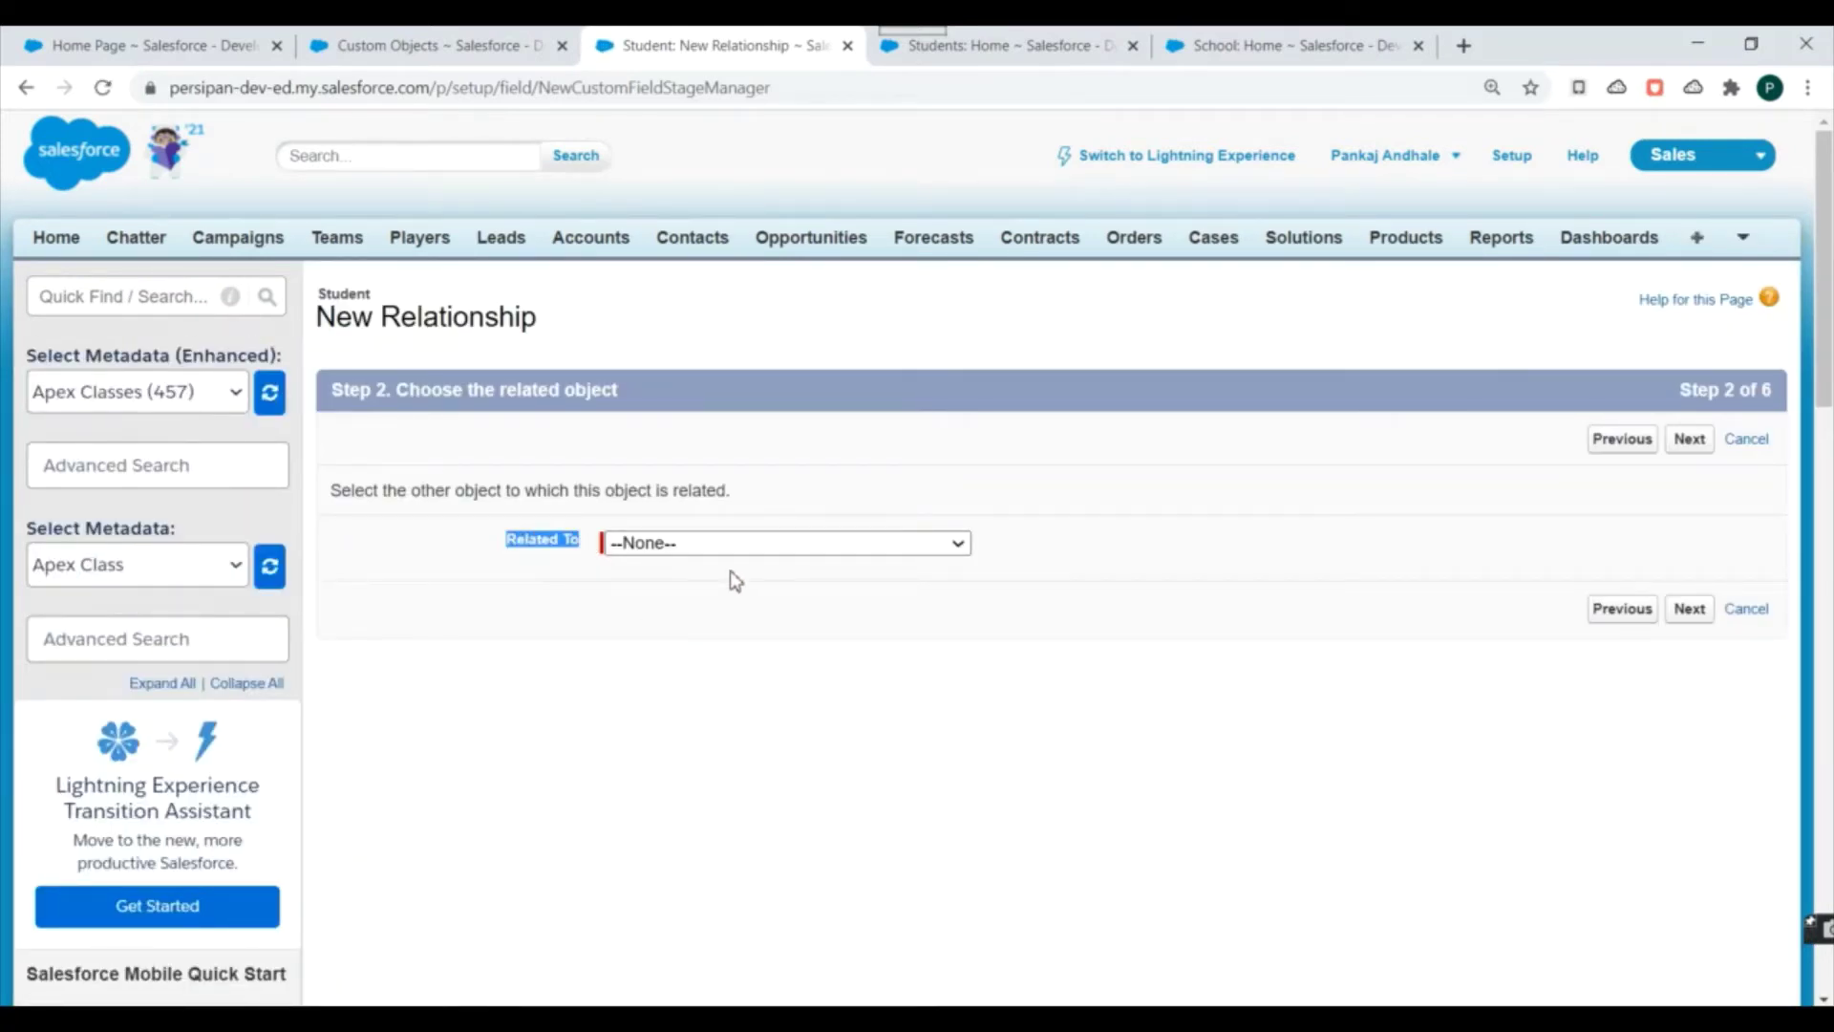
left_click(710, 542)
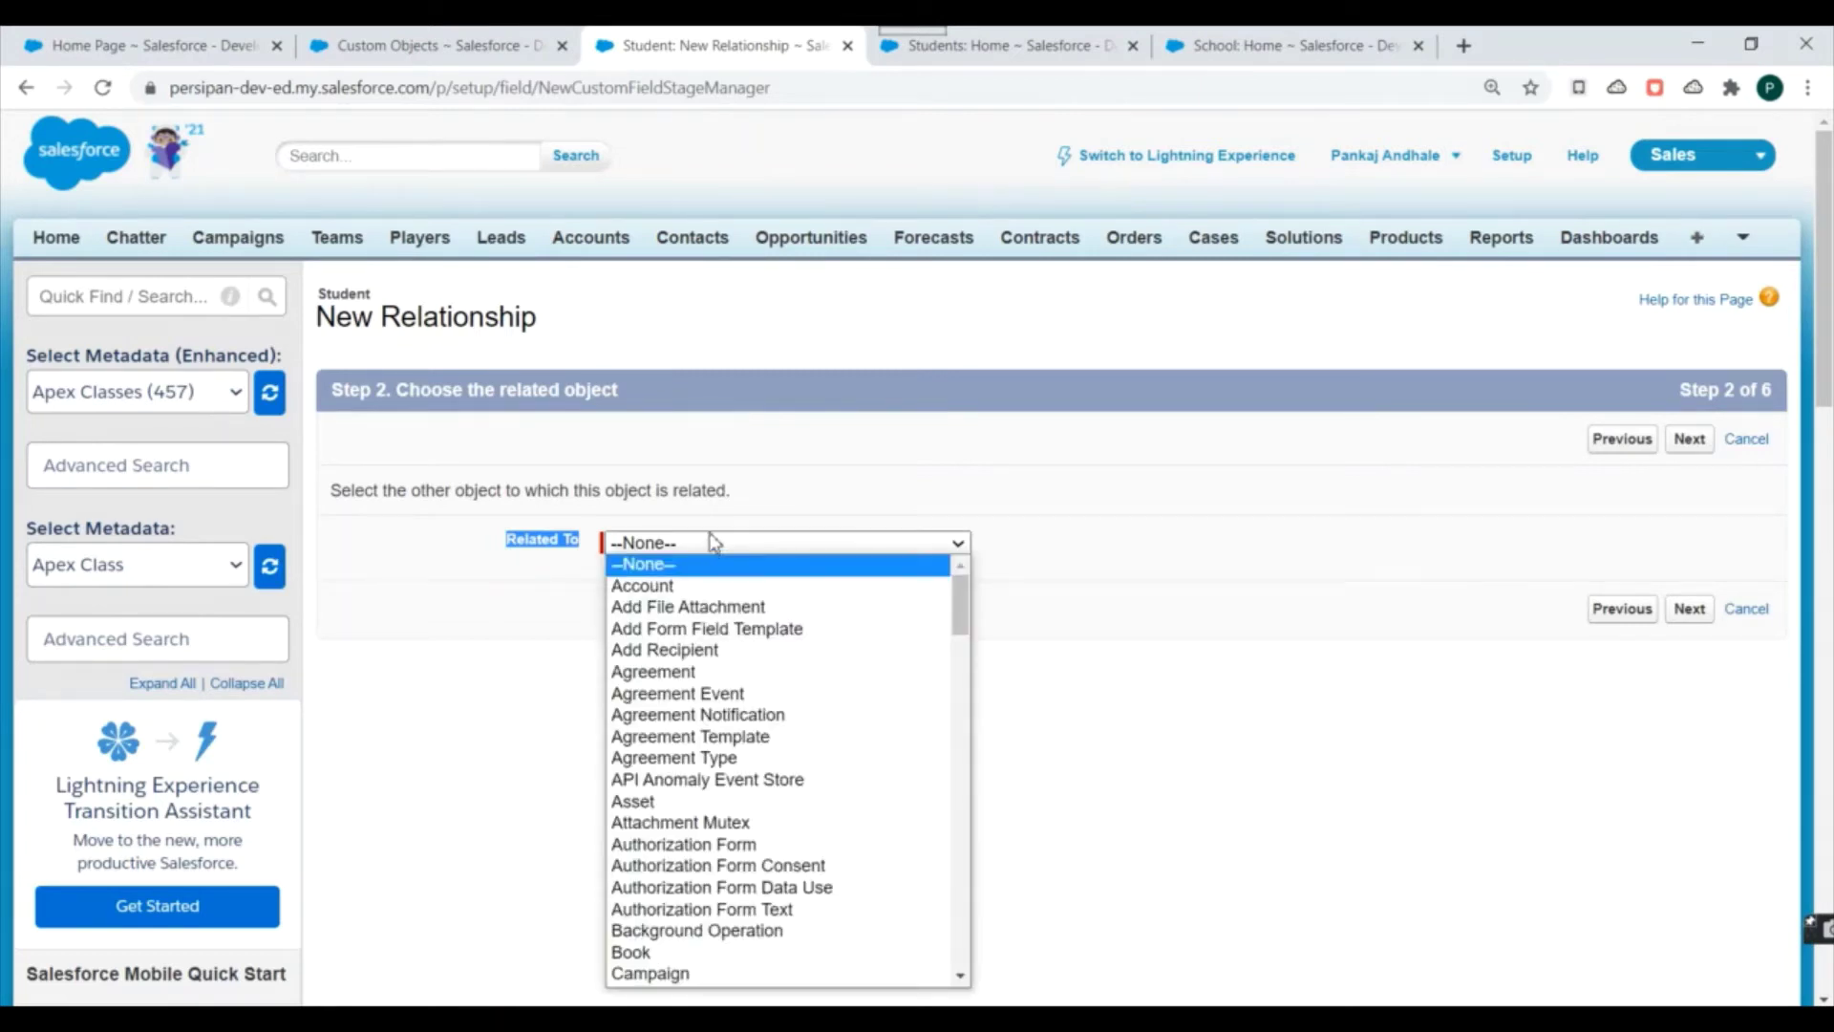
scroll(769, 585, "down", 20)
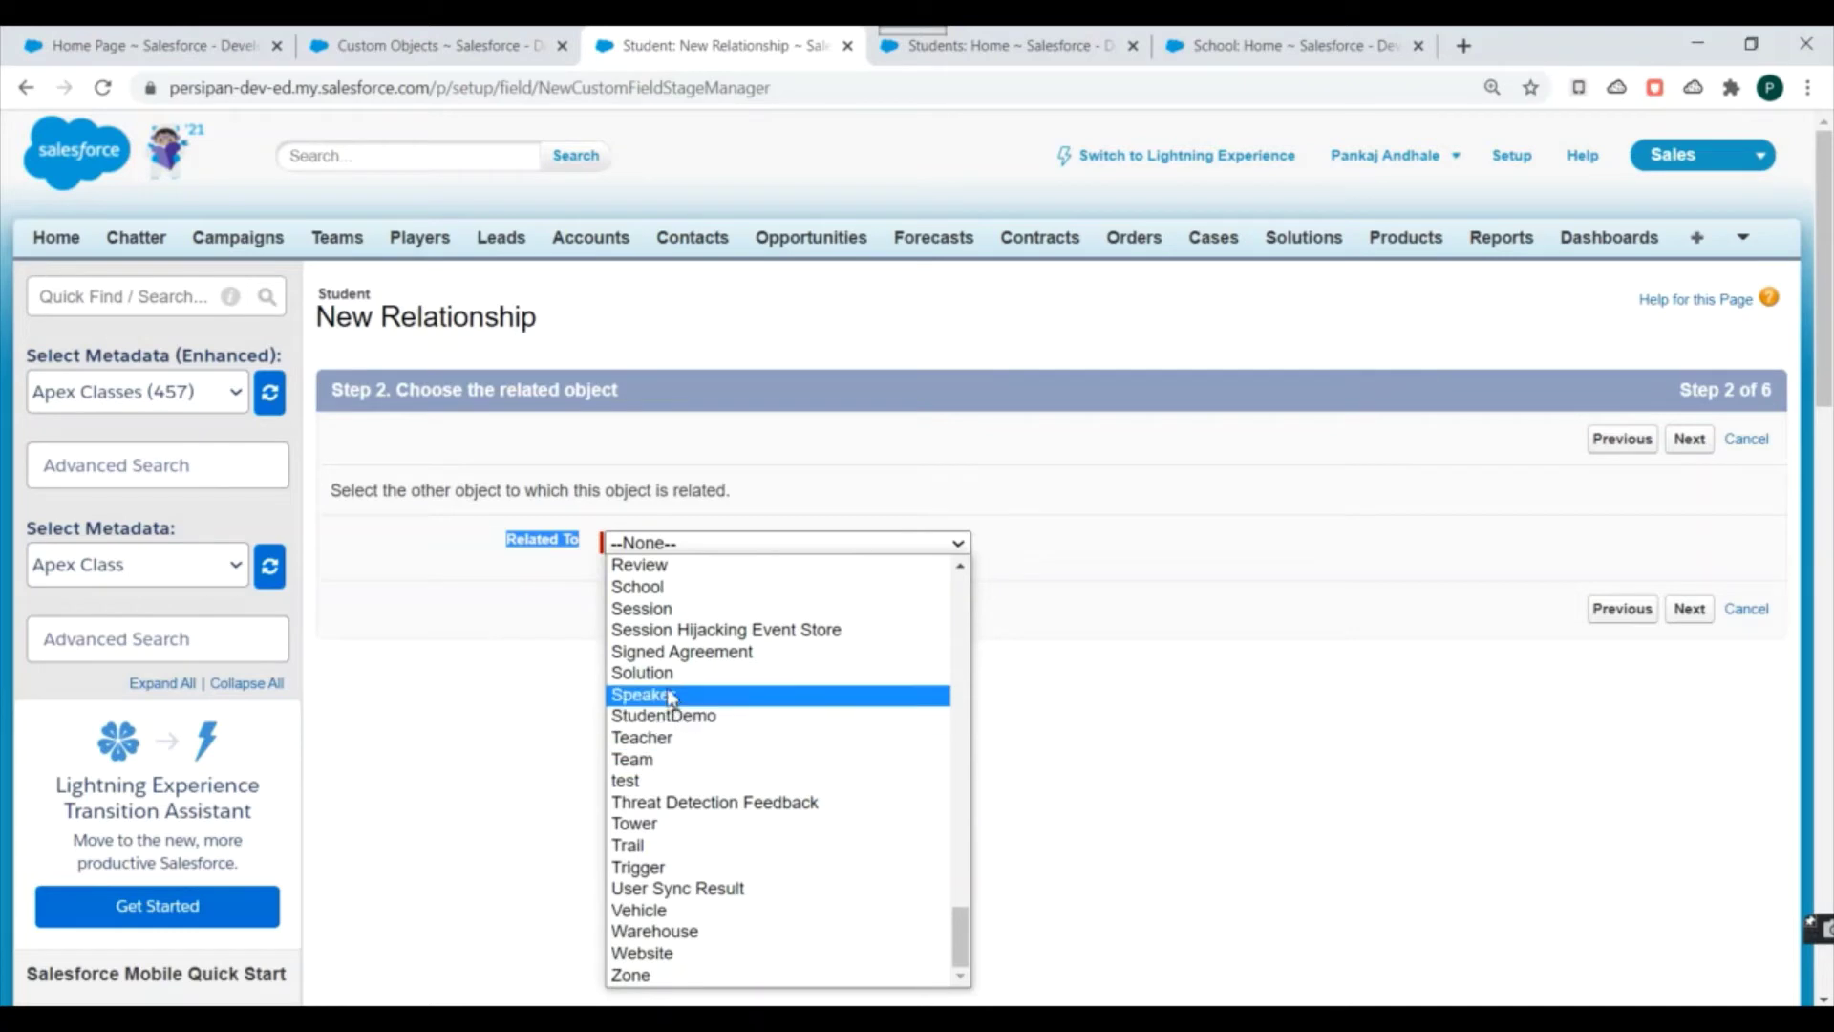
left_click(655, 587)
left_click(1066, 799)
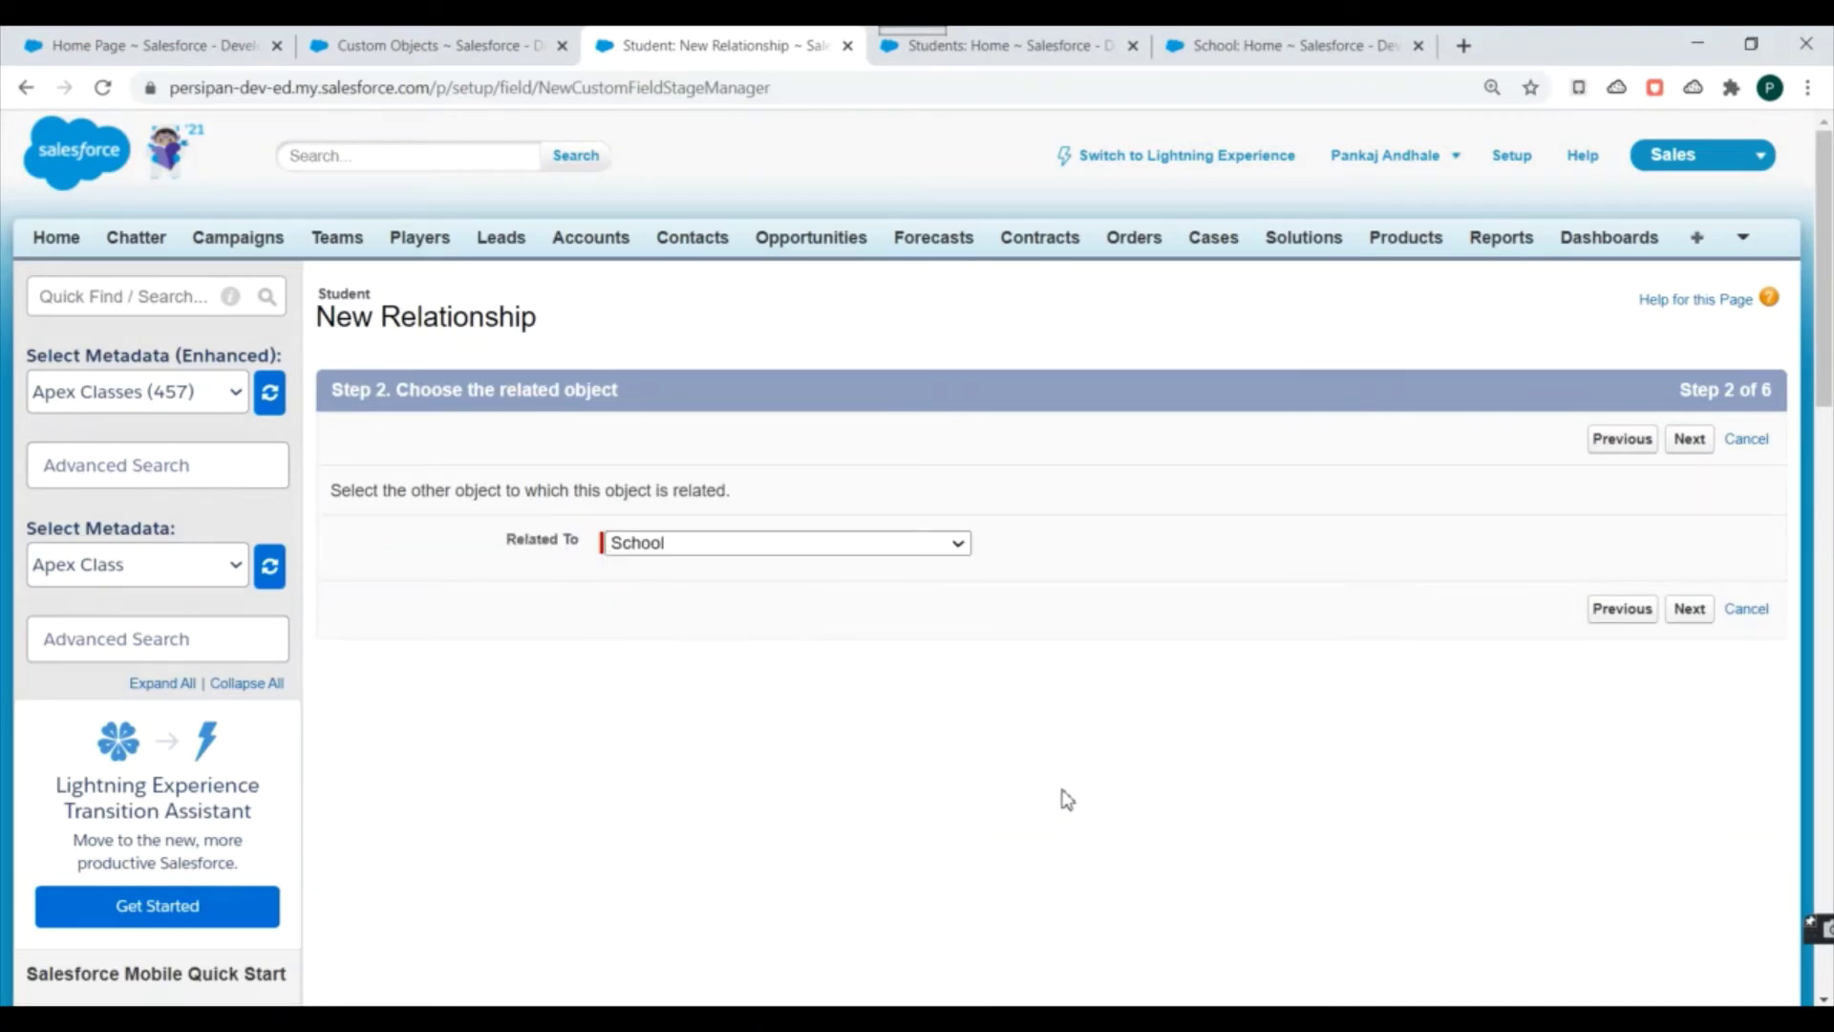
left_click(1687, 442)
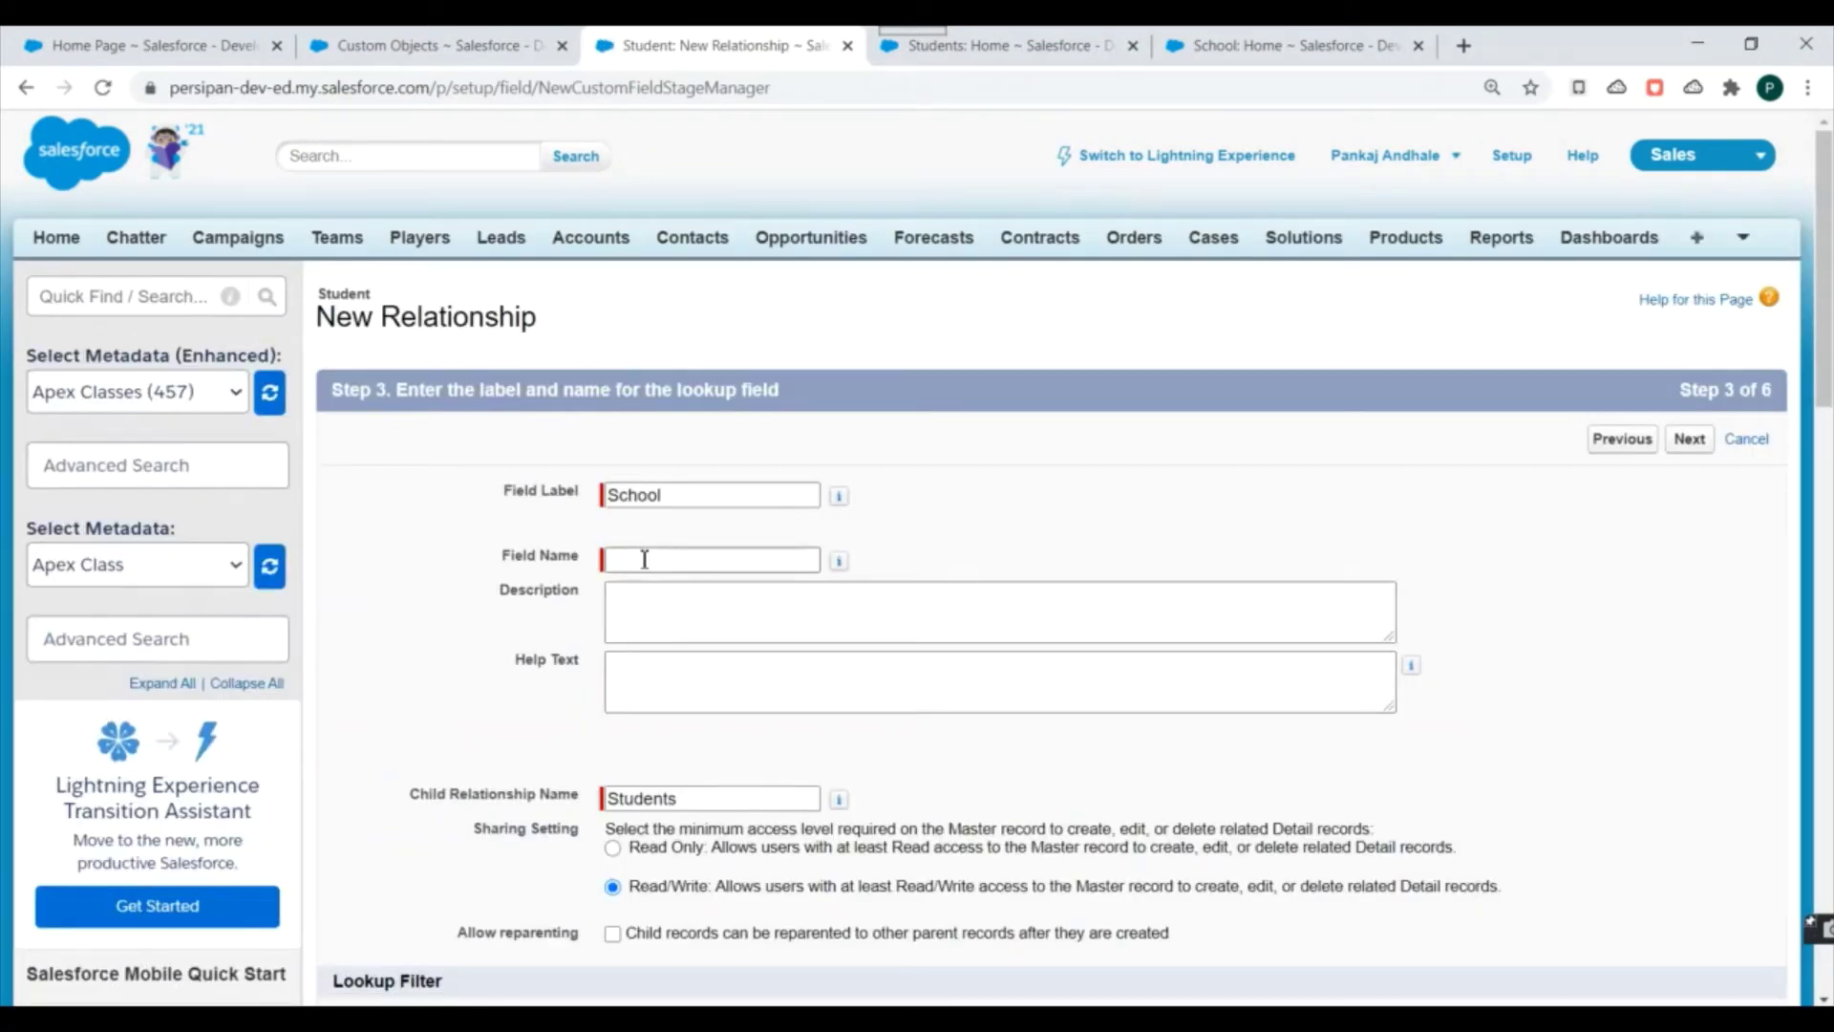
- Keep School as the field label, fill in School as the field name, and submit the relationship details
left_click(689, 499)
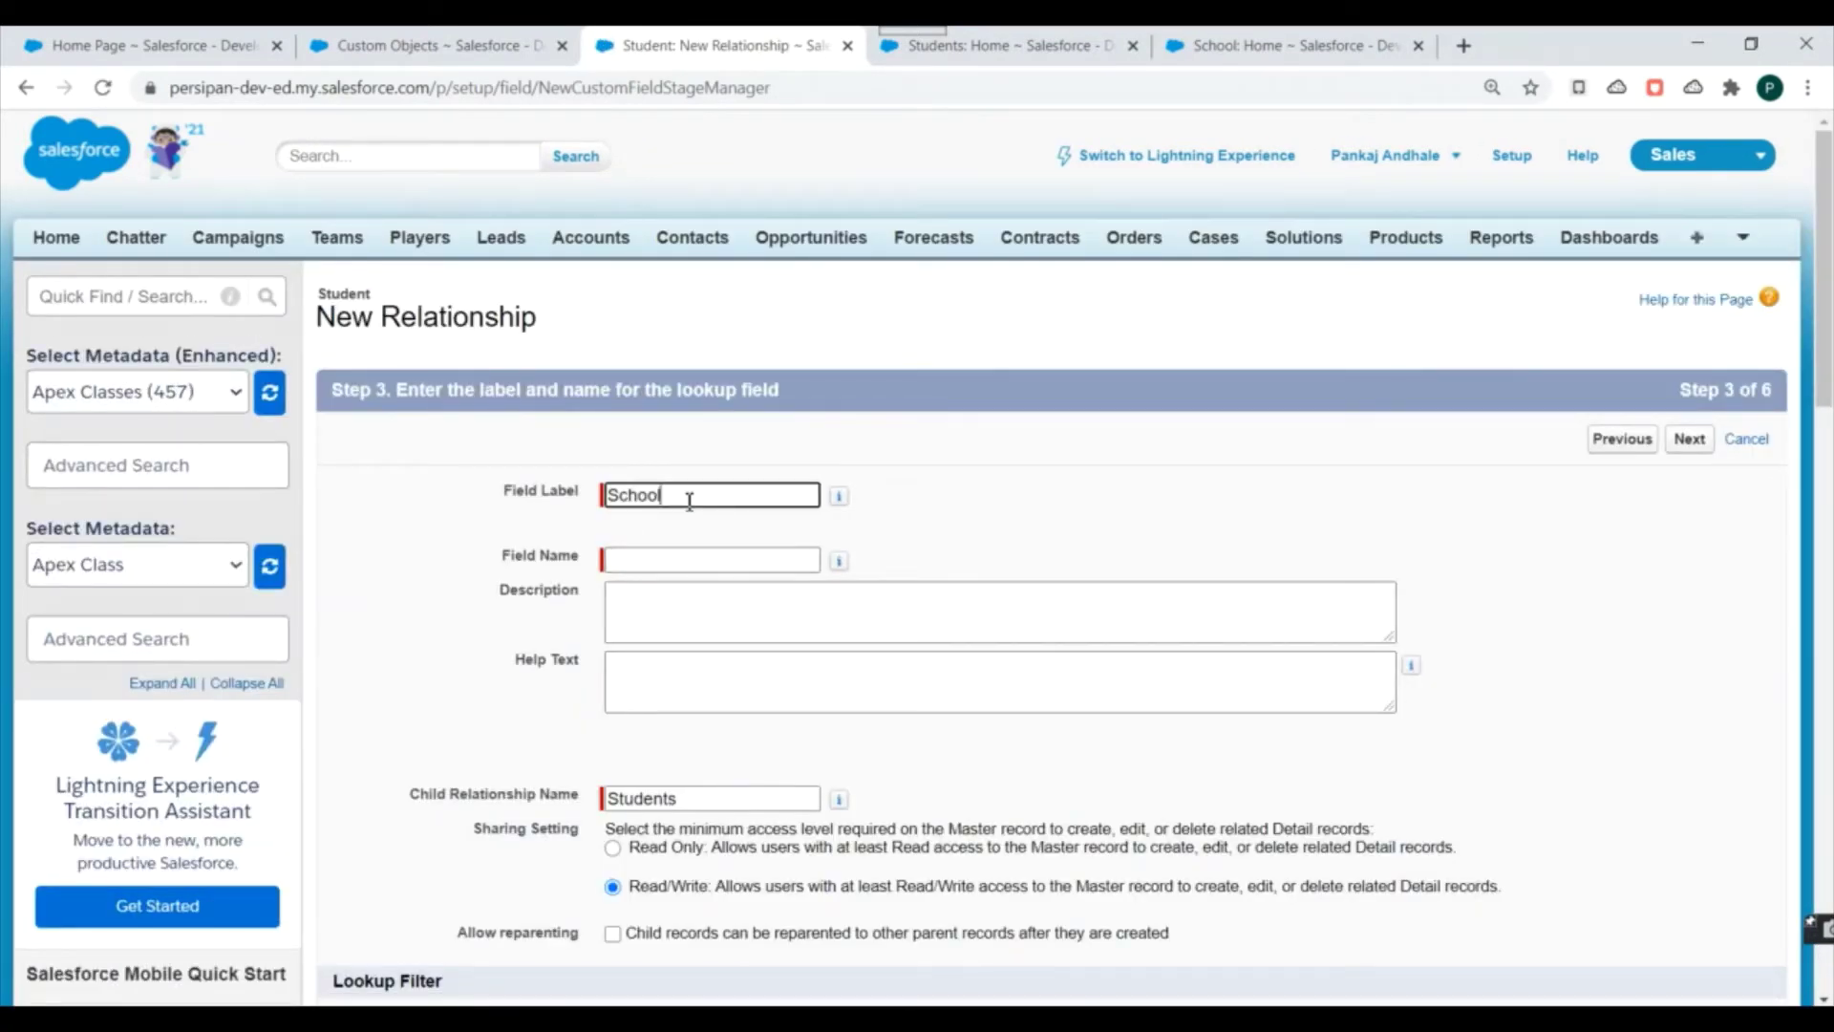
left_click(704, 559)
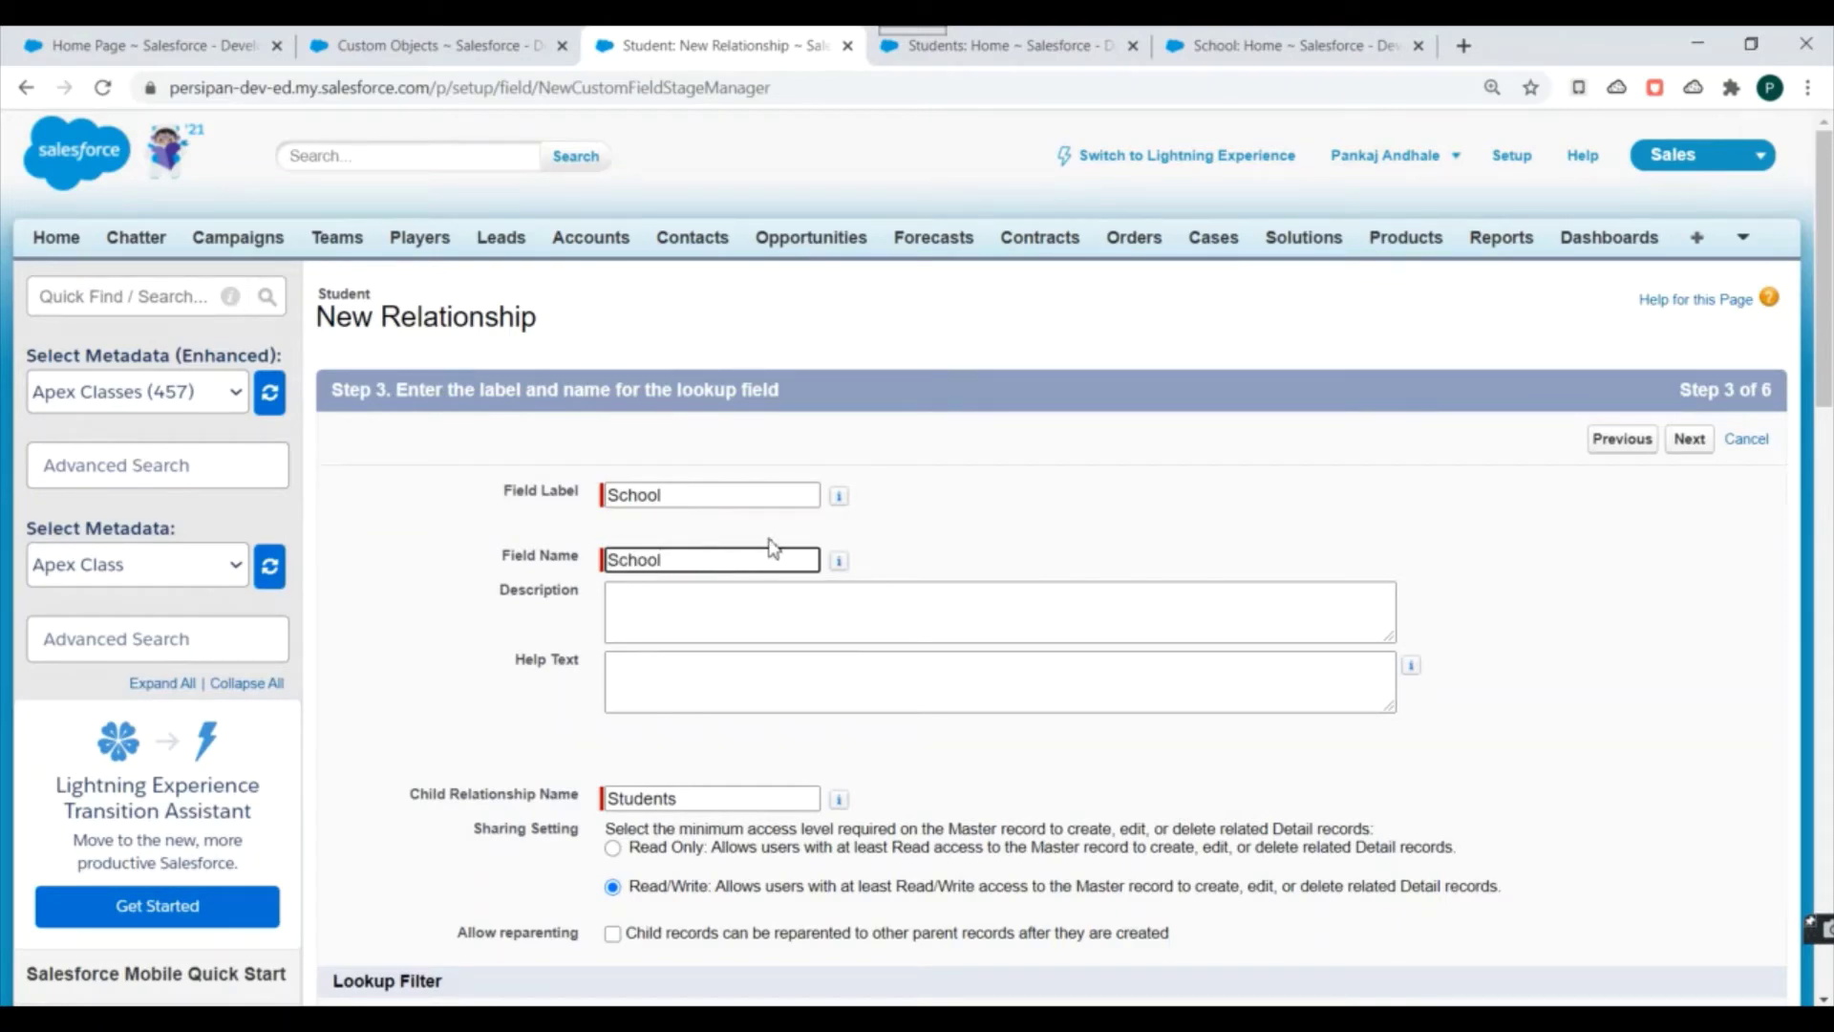
scroll(965, 525, "down", 3)
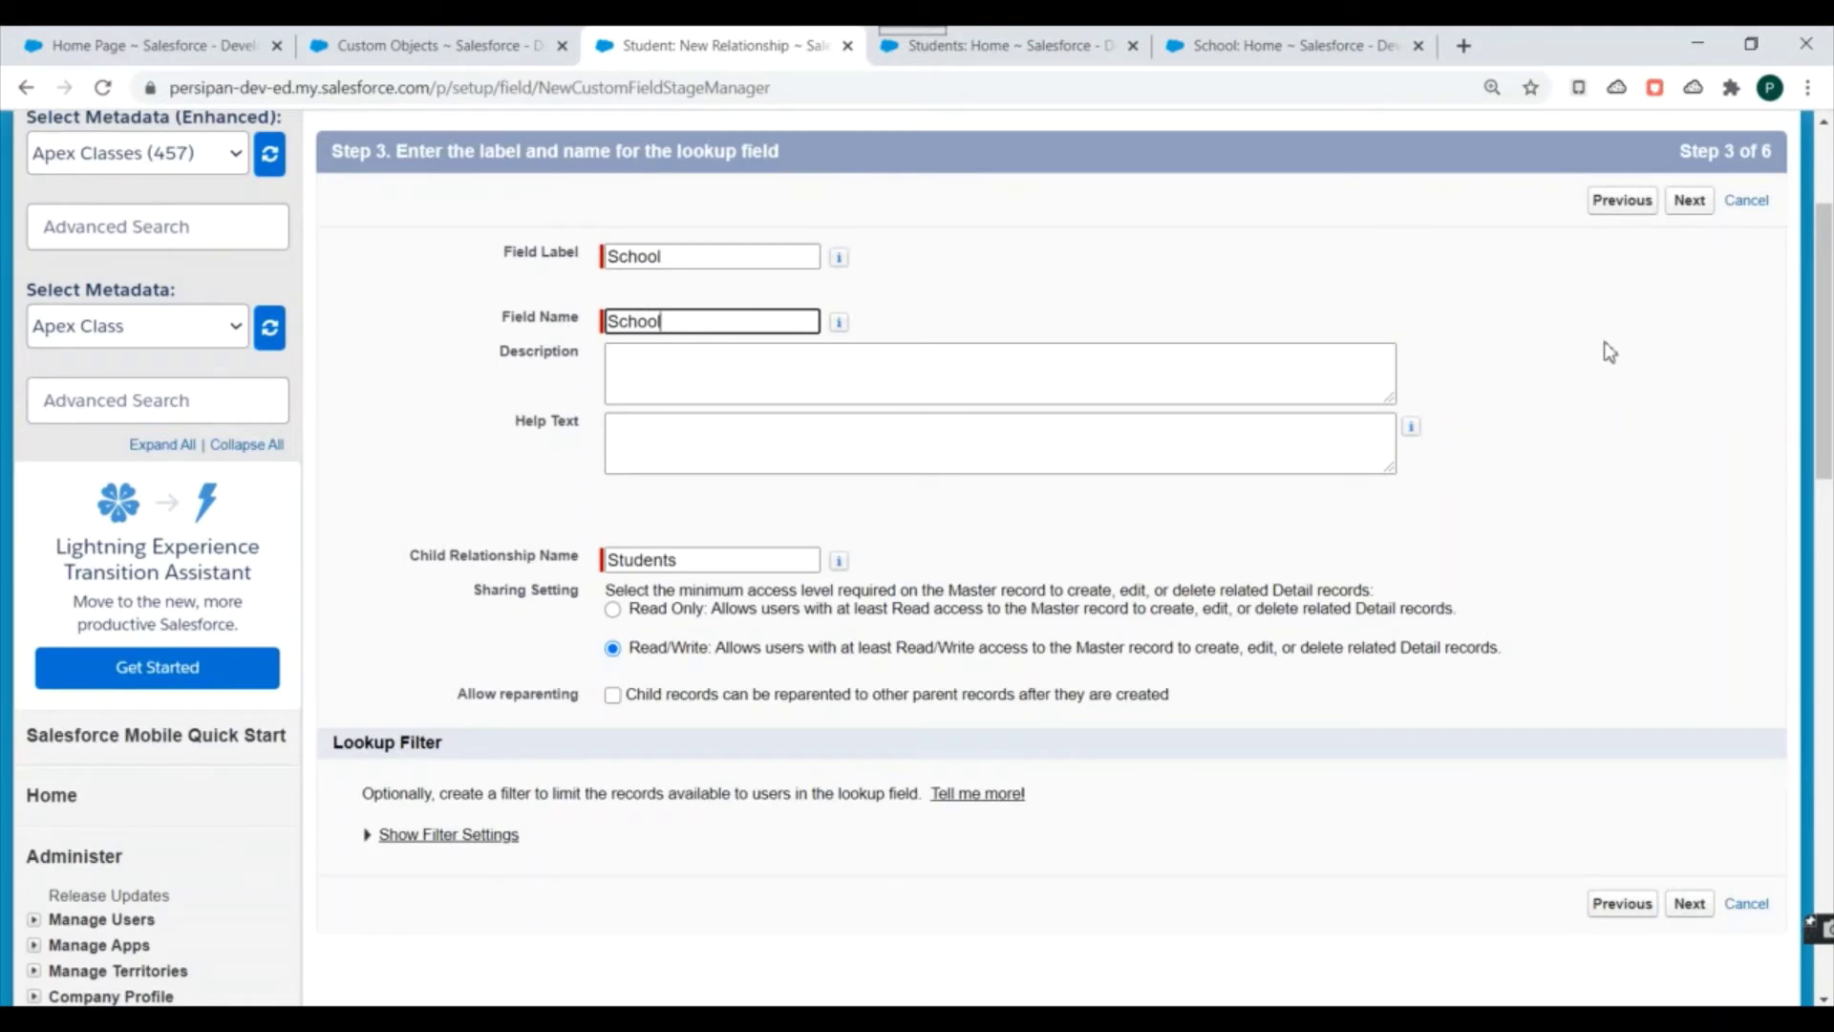
left_click(1688, 201)
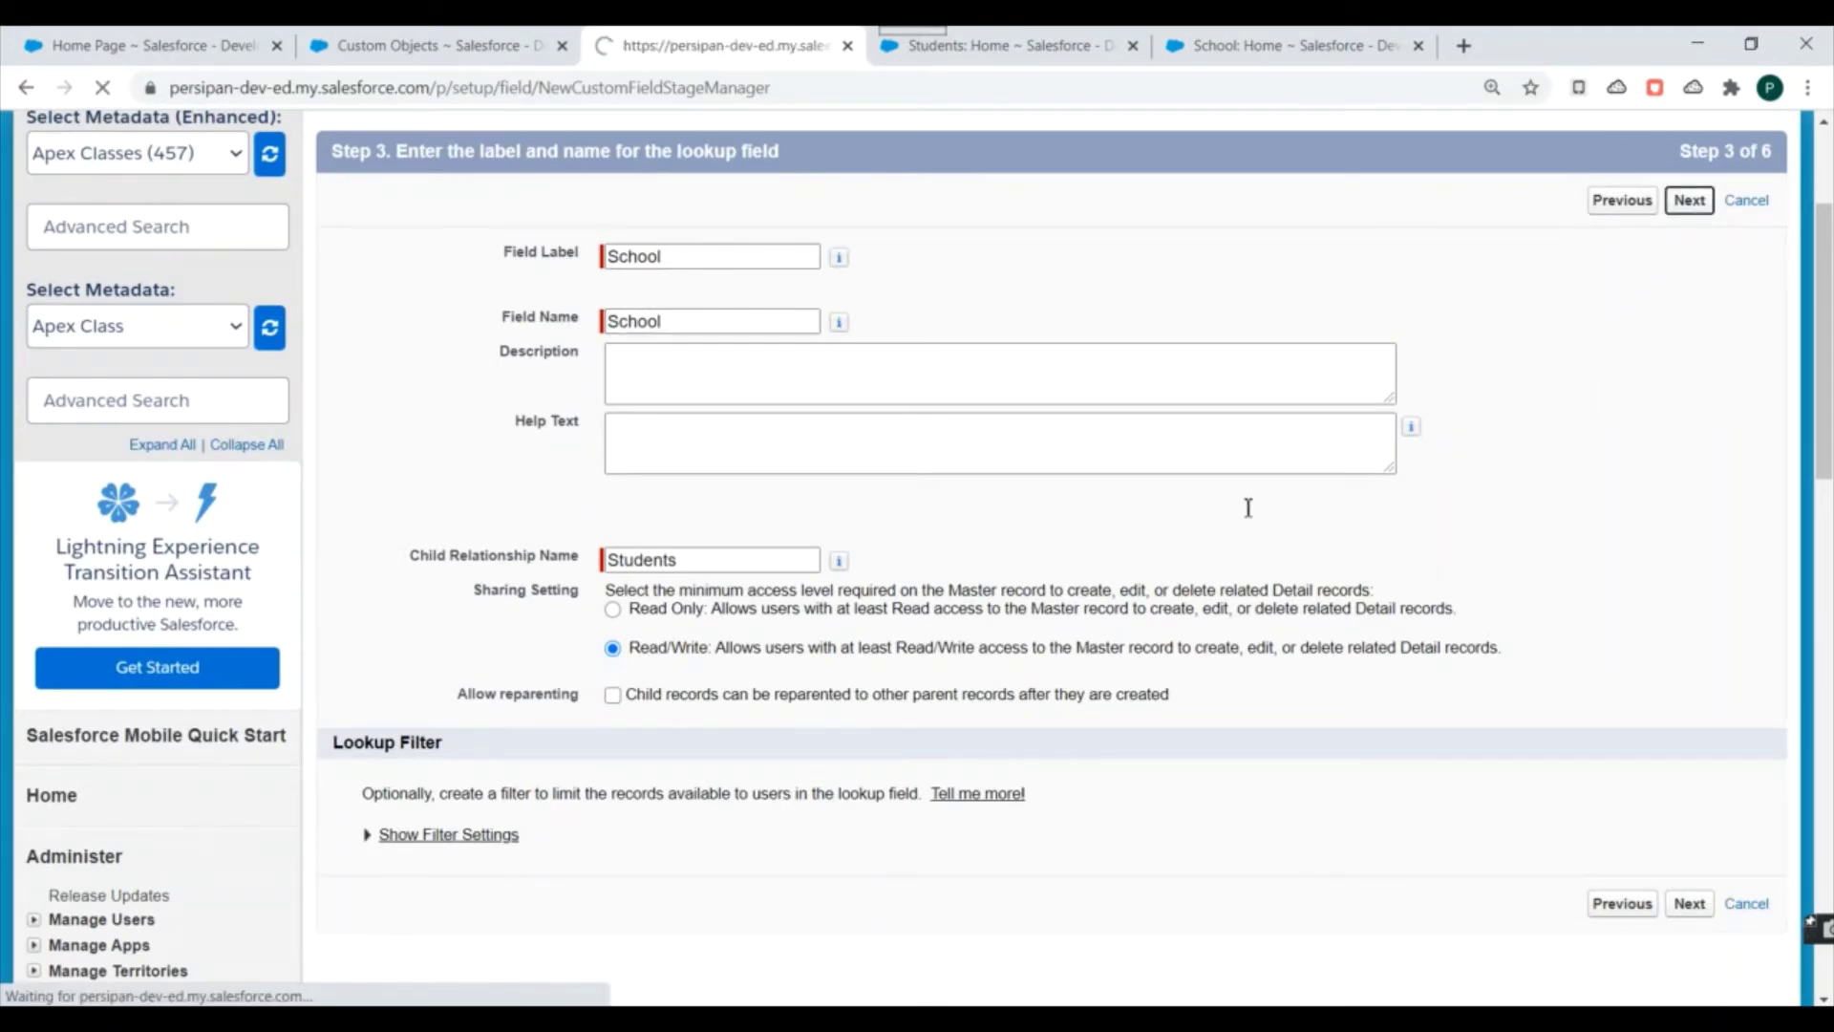
- Return to the label and name step and examine the Allow reparenting option for child records
key("alt+Left")
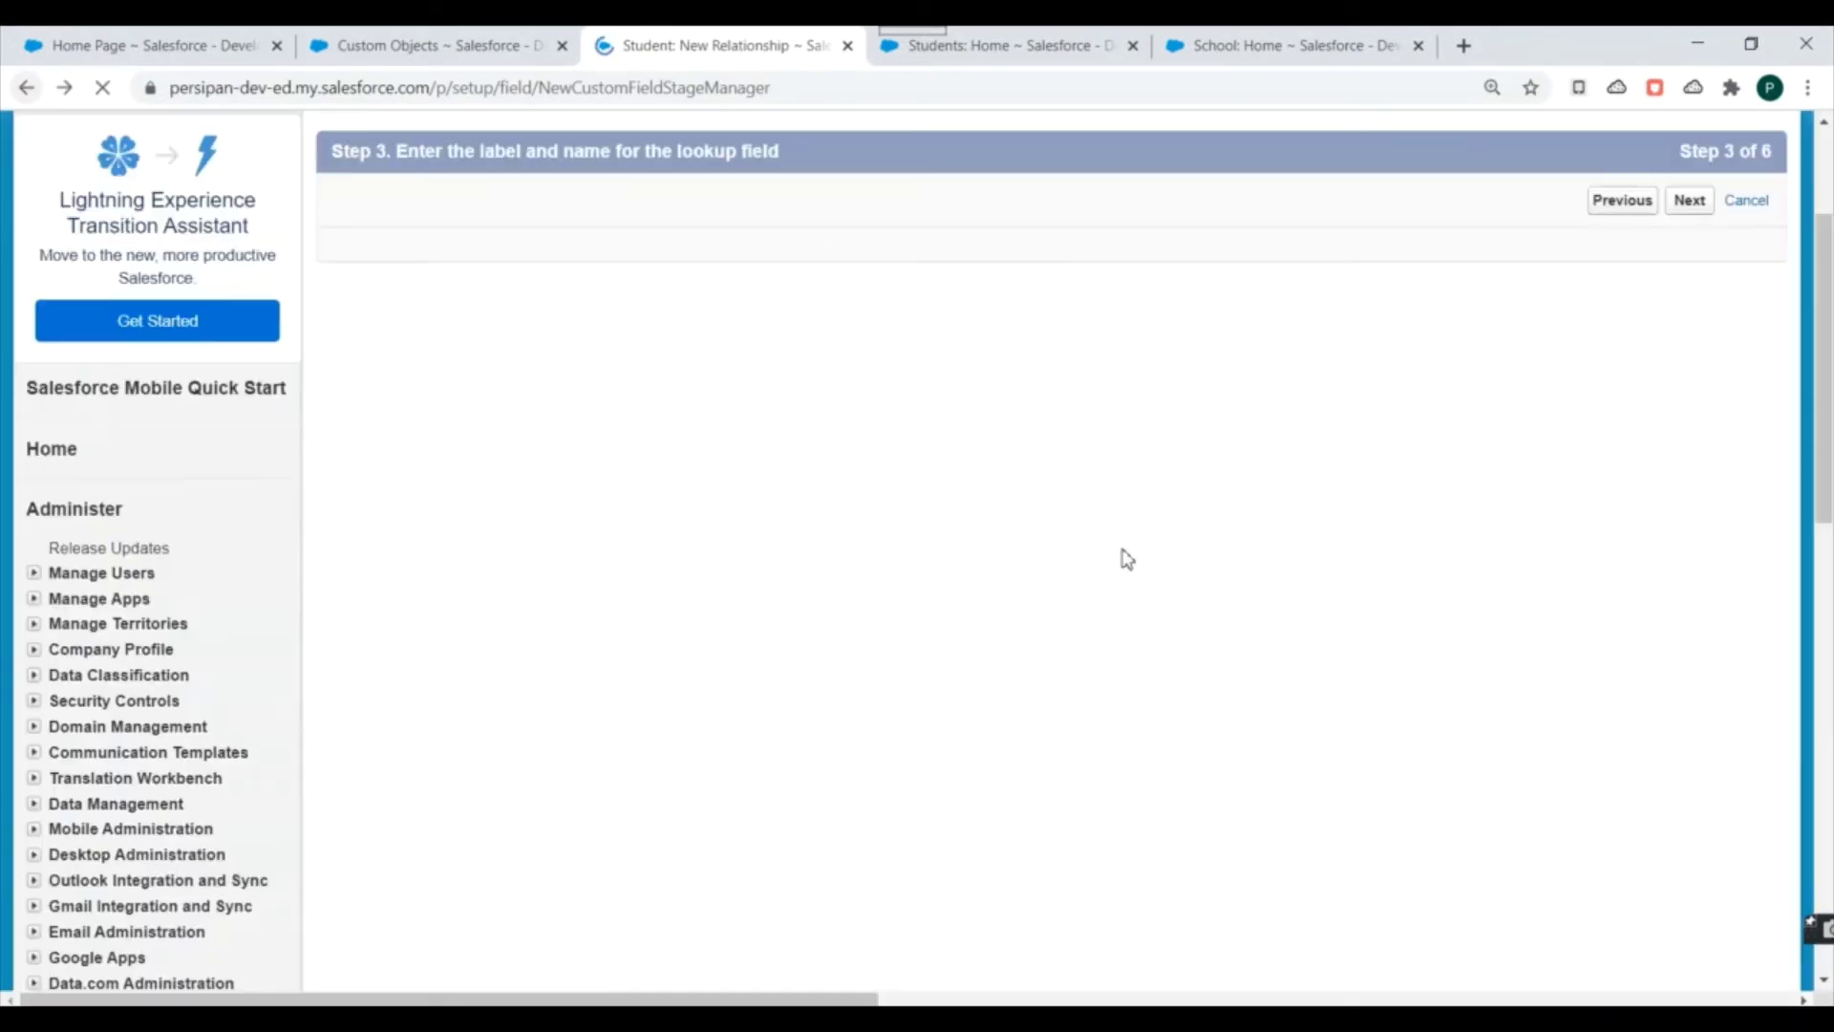
scroll(986, 536, "down", 1)
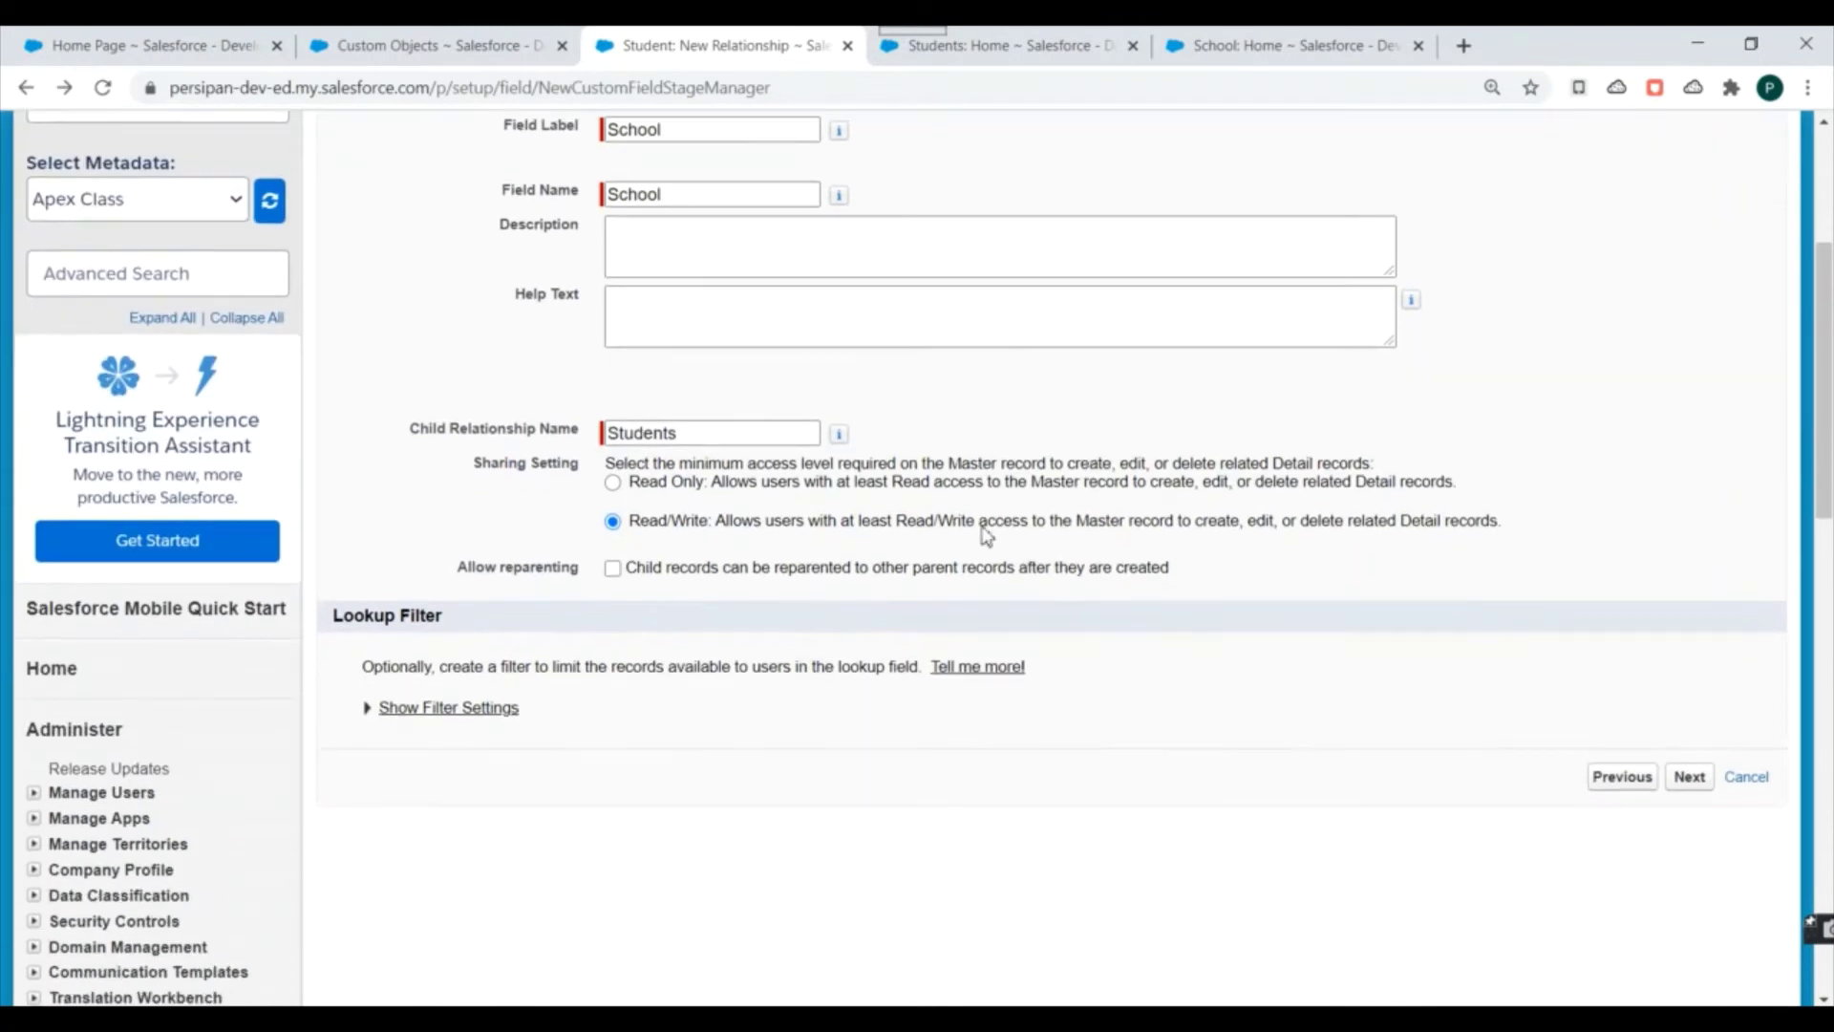
left_click_drag(472, 566, 572, 571)
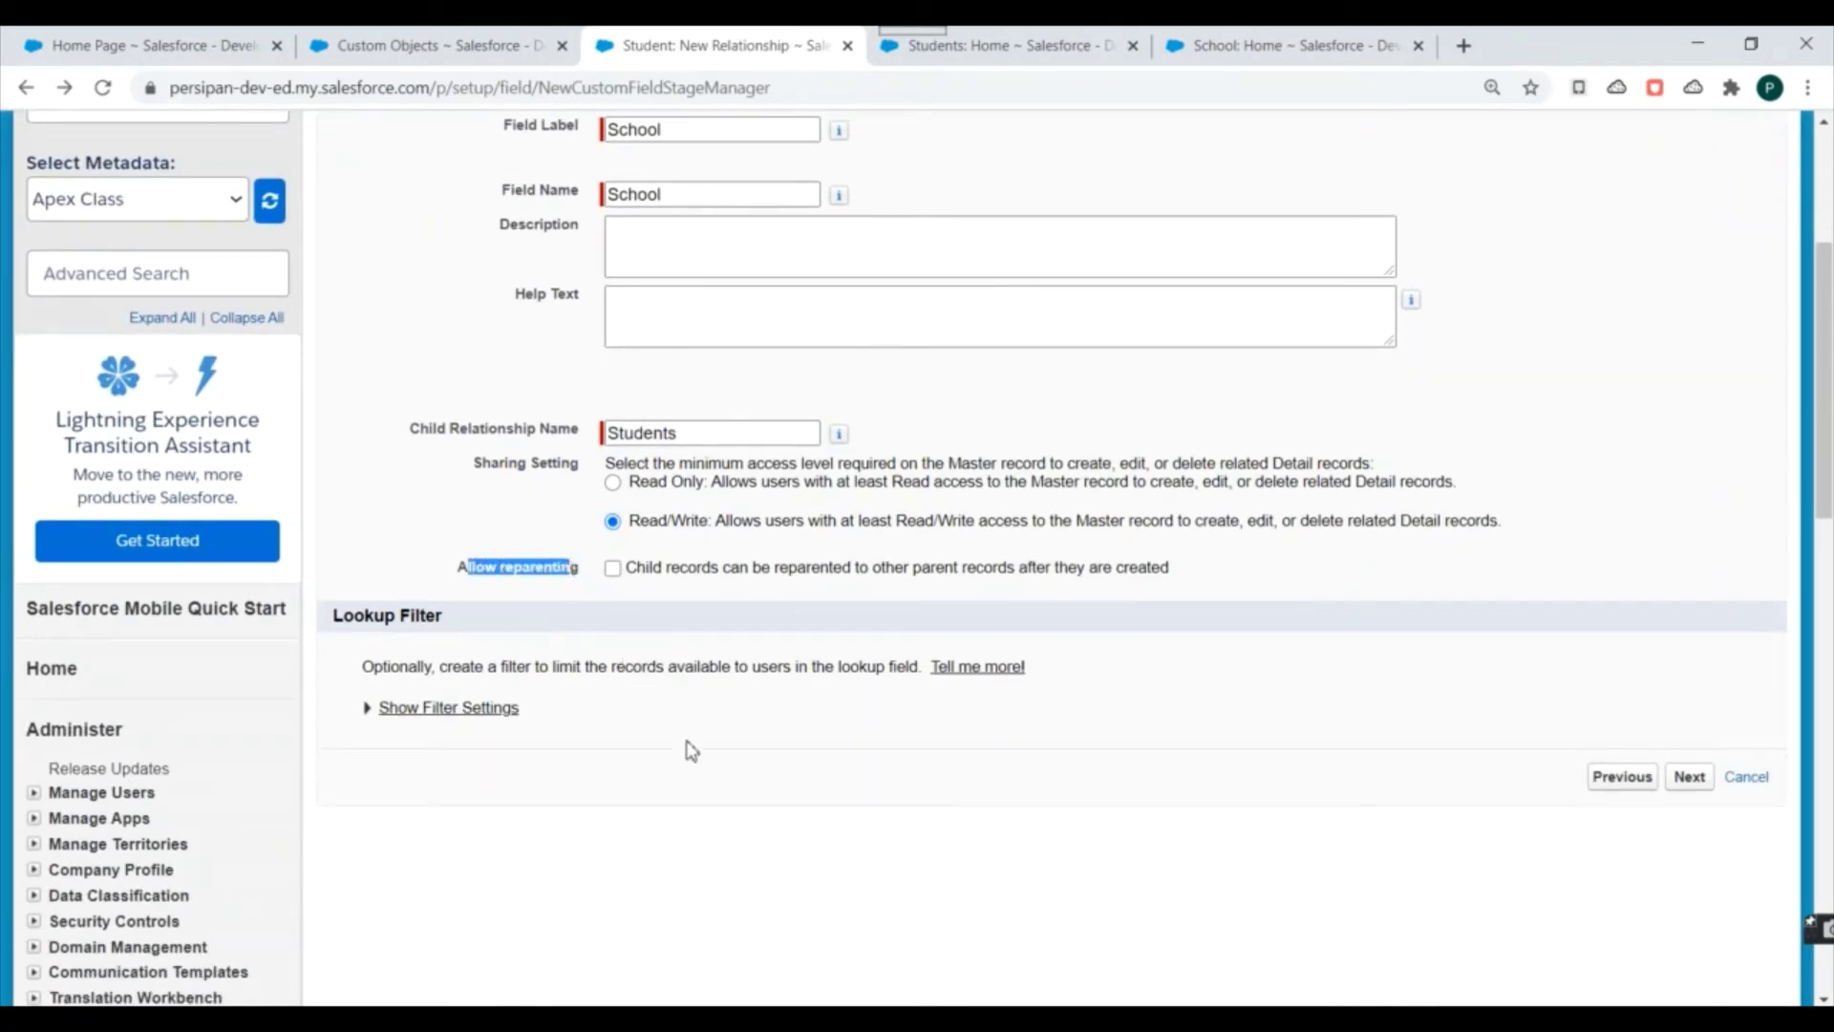
left_click(661, 833)
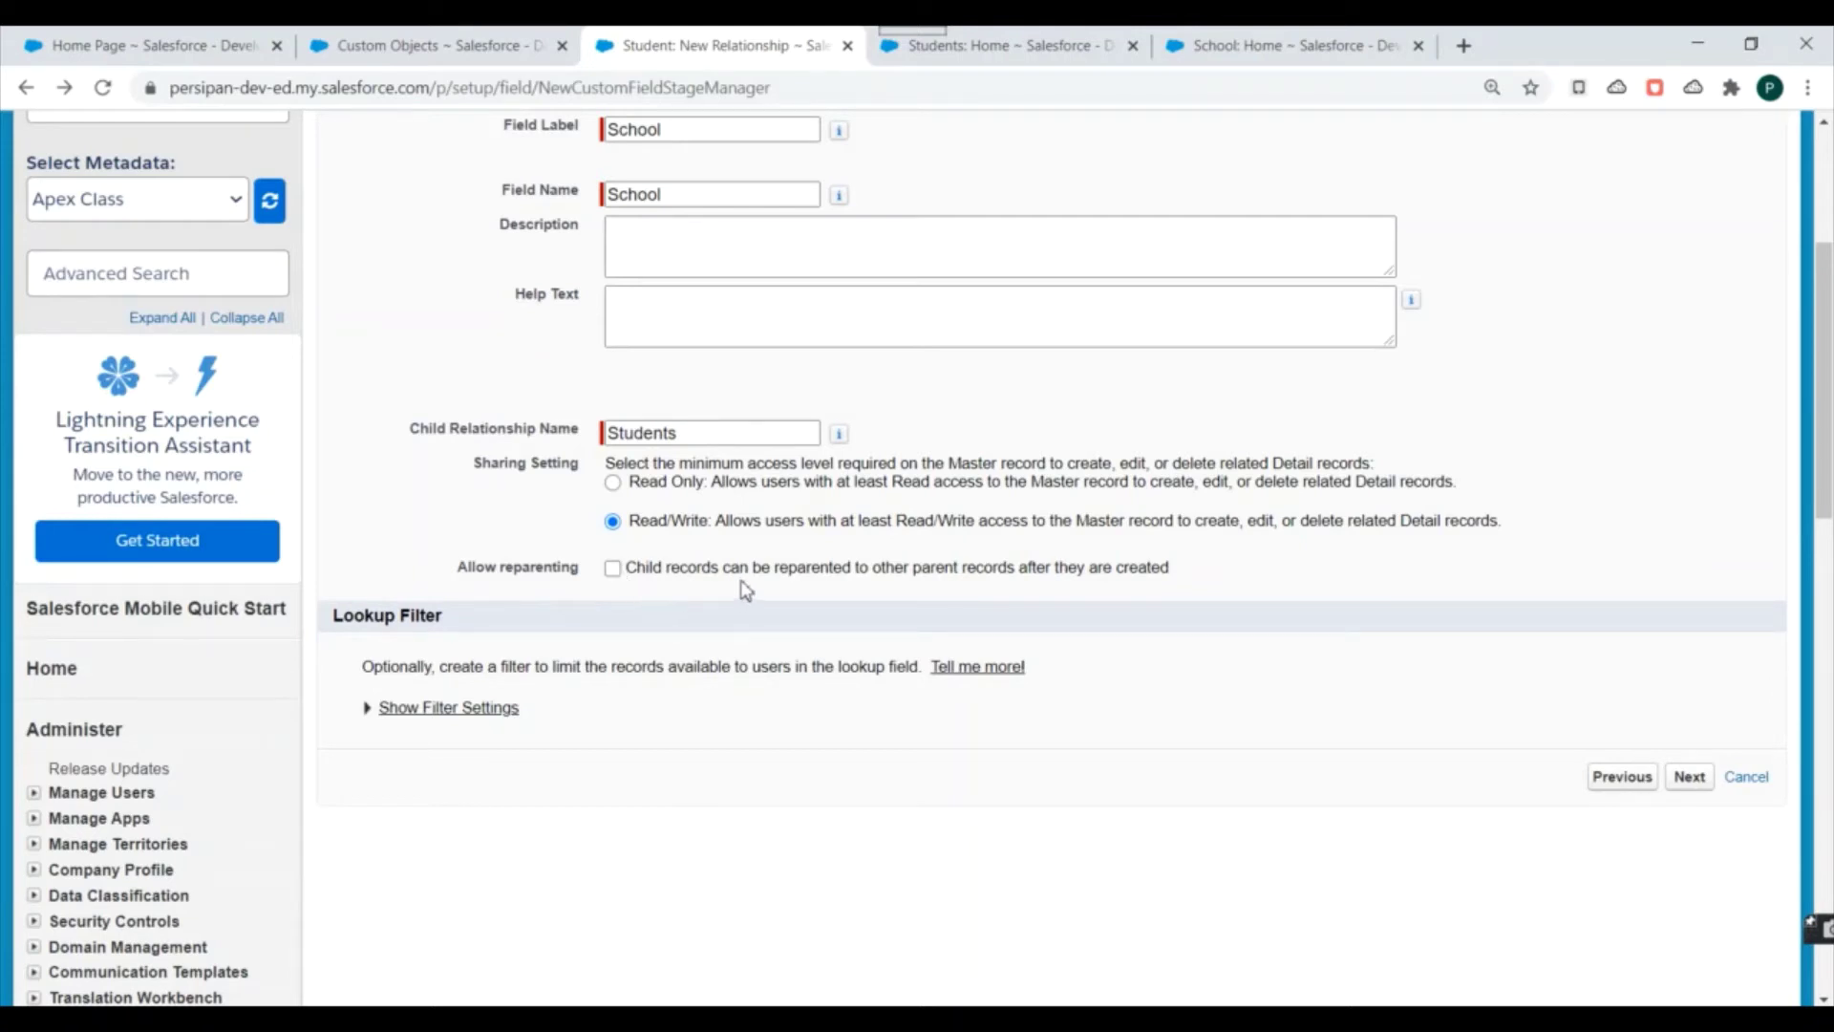
left_click_drag(765, 573, 1170, 588)
left_click(1222, 587)
scroll(1624, 908, "up", 1)
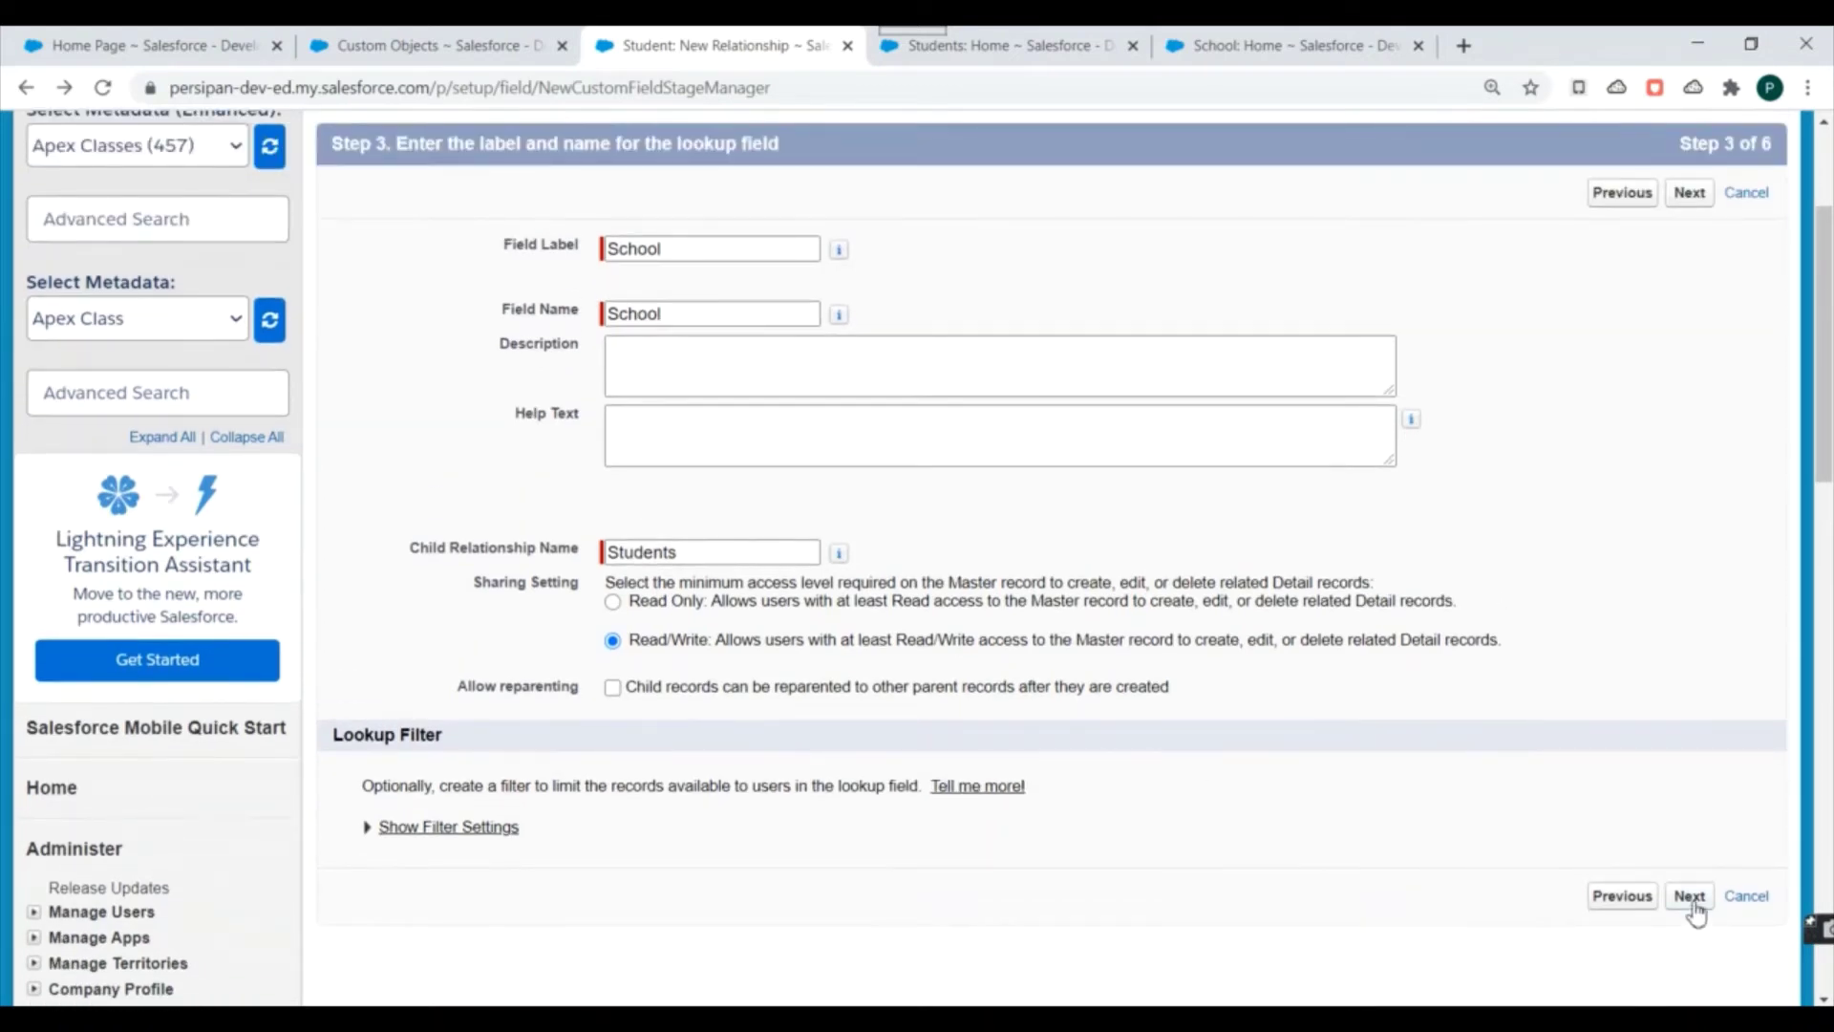
- Accept the field-level security, page layout and related list settings for the School master-detail field, and save the field
left_click(1691, 900)
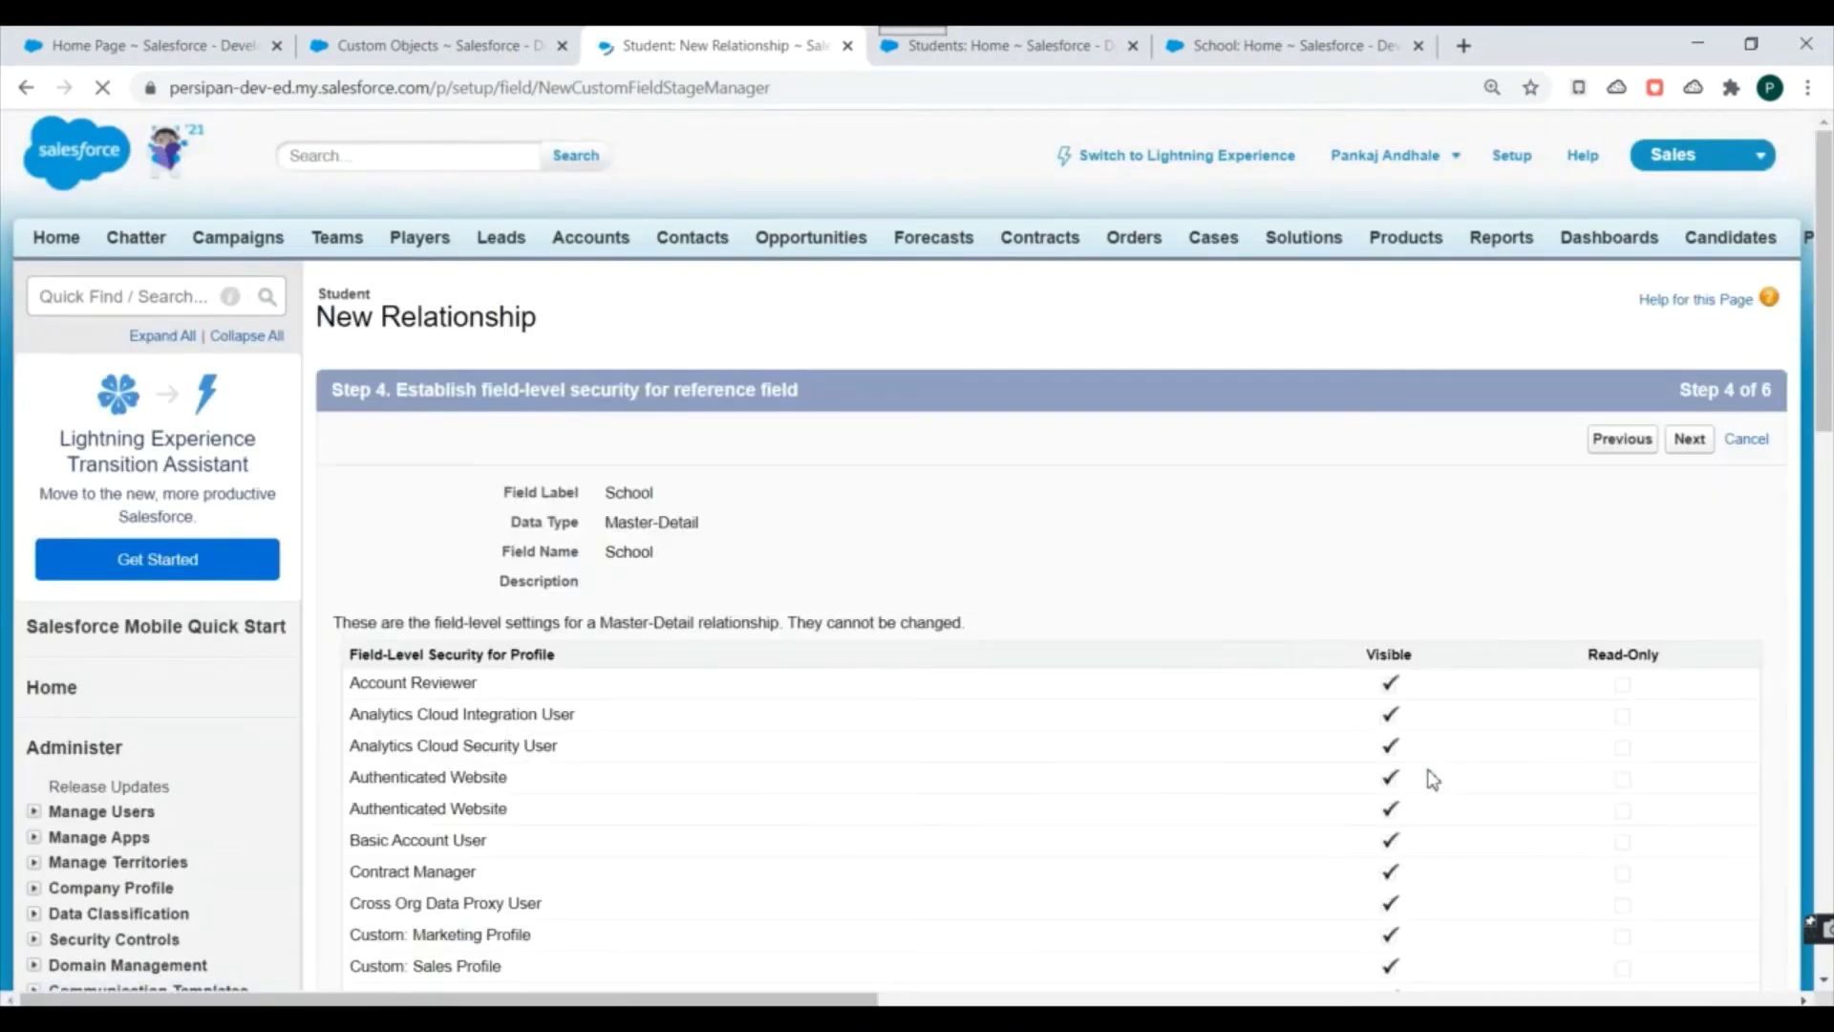
scroll(1007, 627, "down", 2)
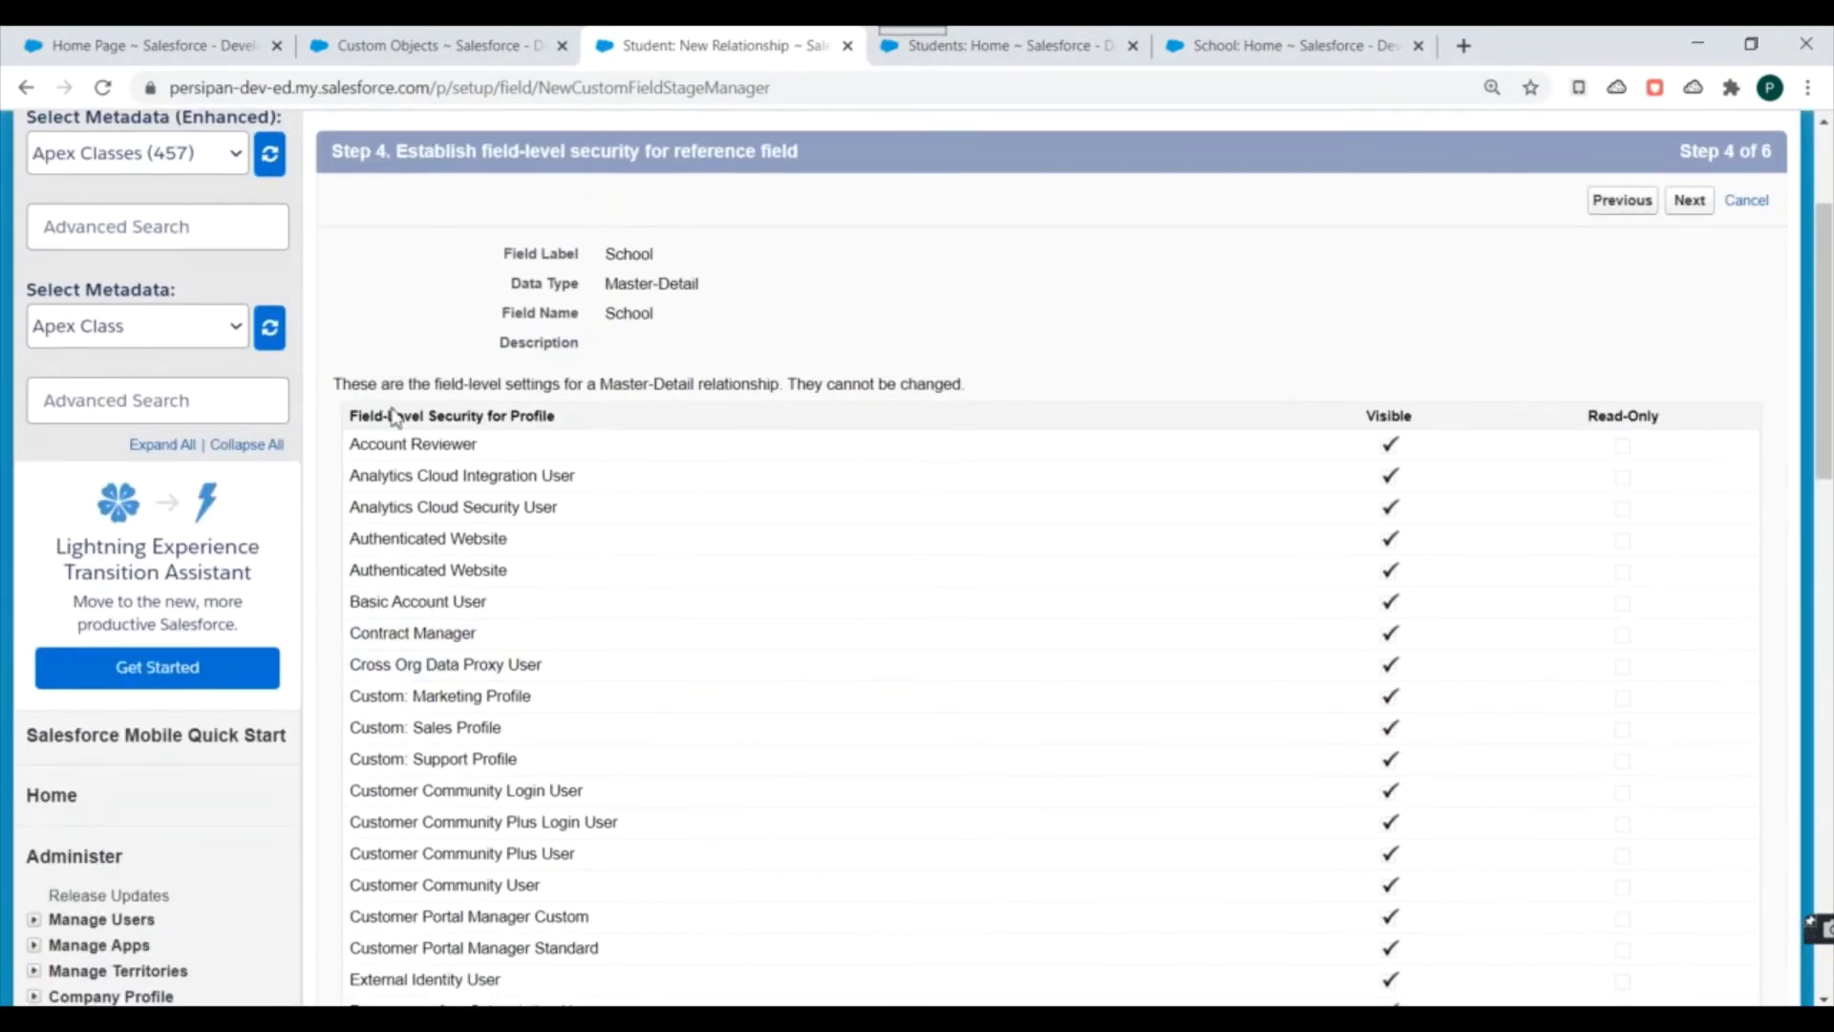
left_click_drag(382, 416, 530, 434)
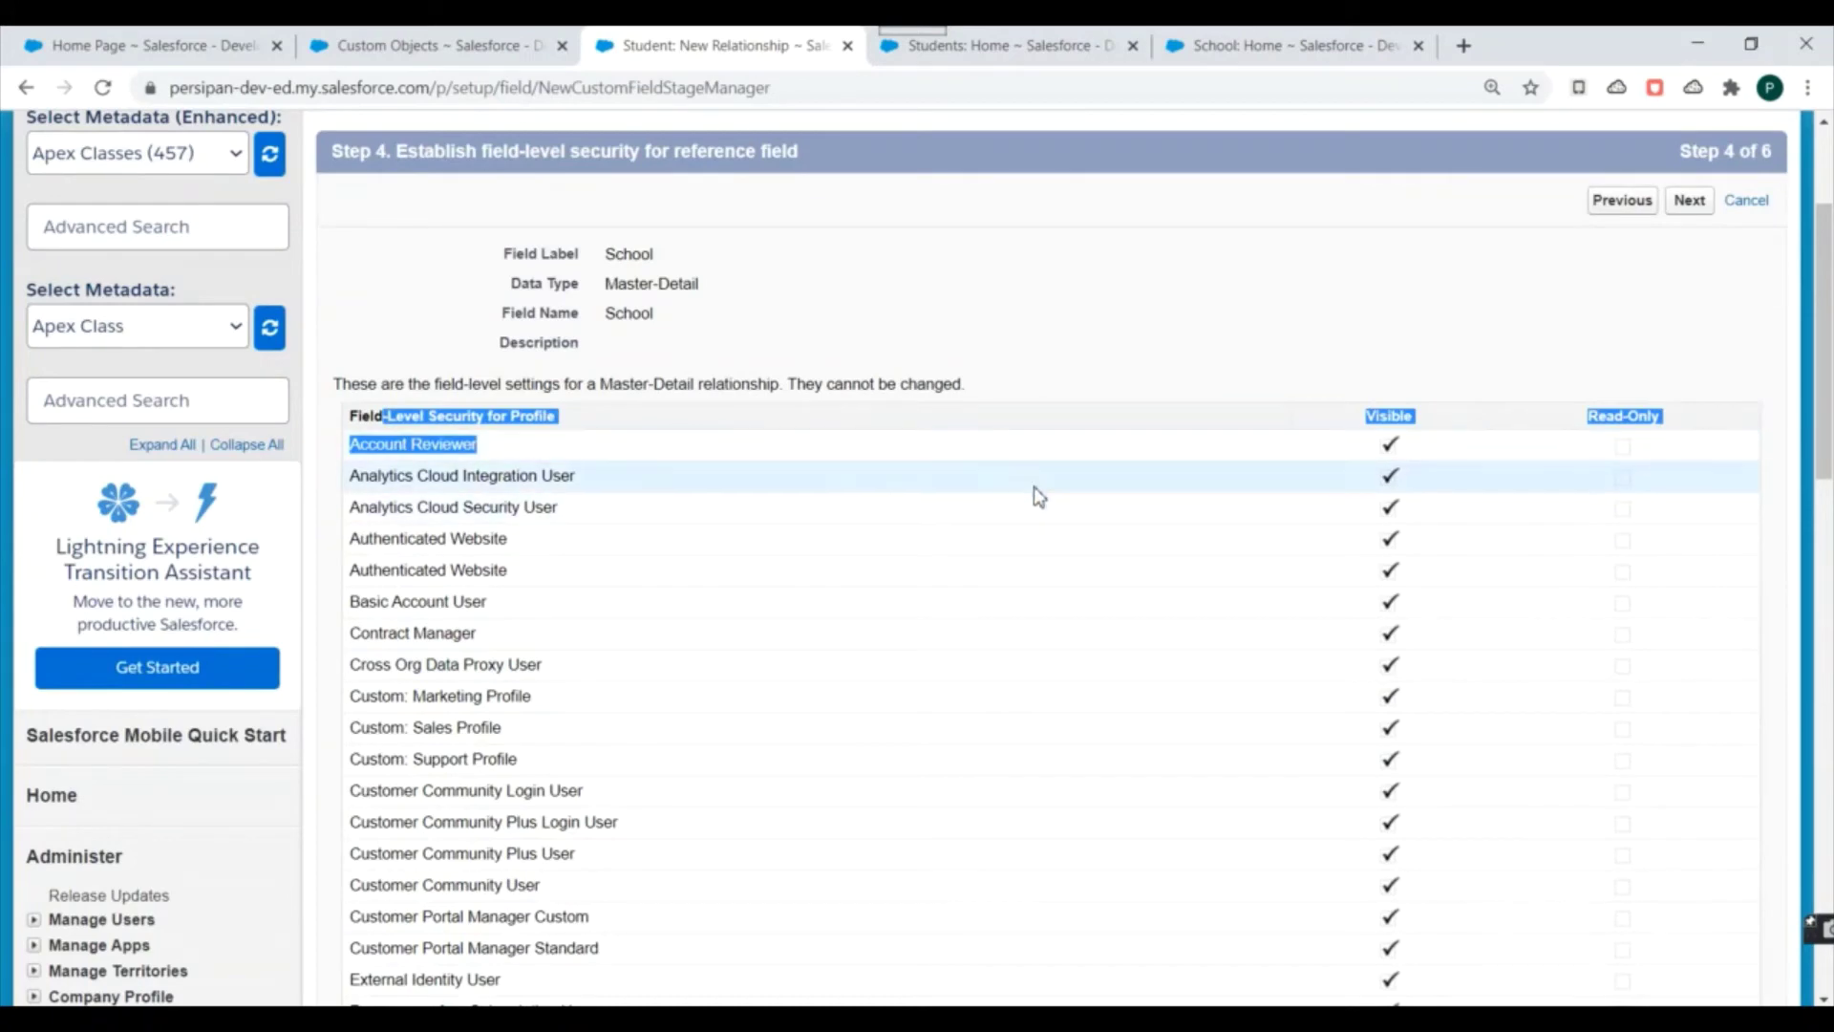
triple_click(611, 417)
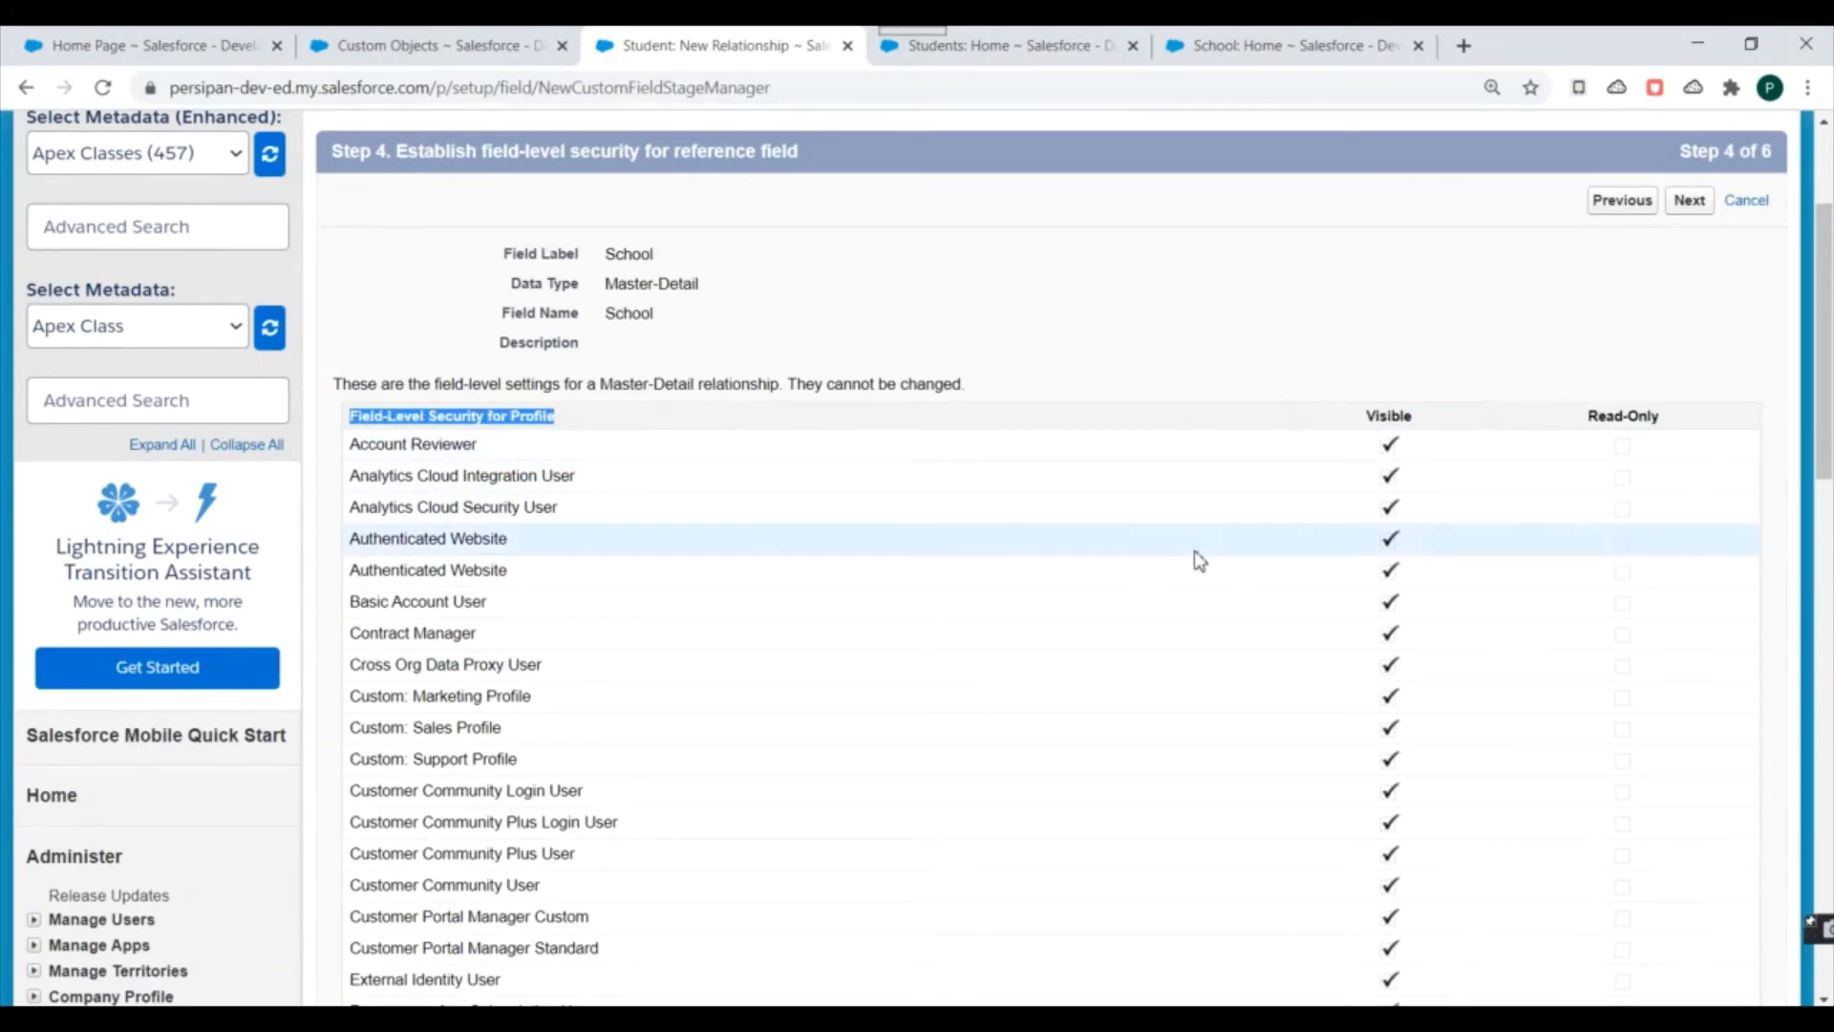
scroll(1195, 561, "up", 2)
left_click(1690, 436)
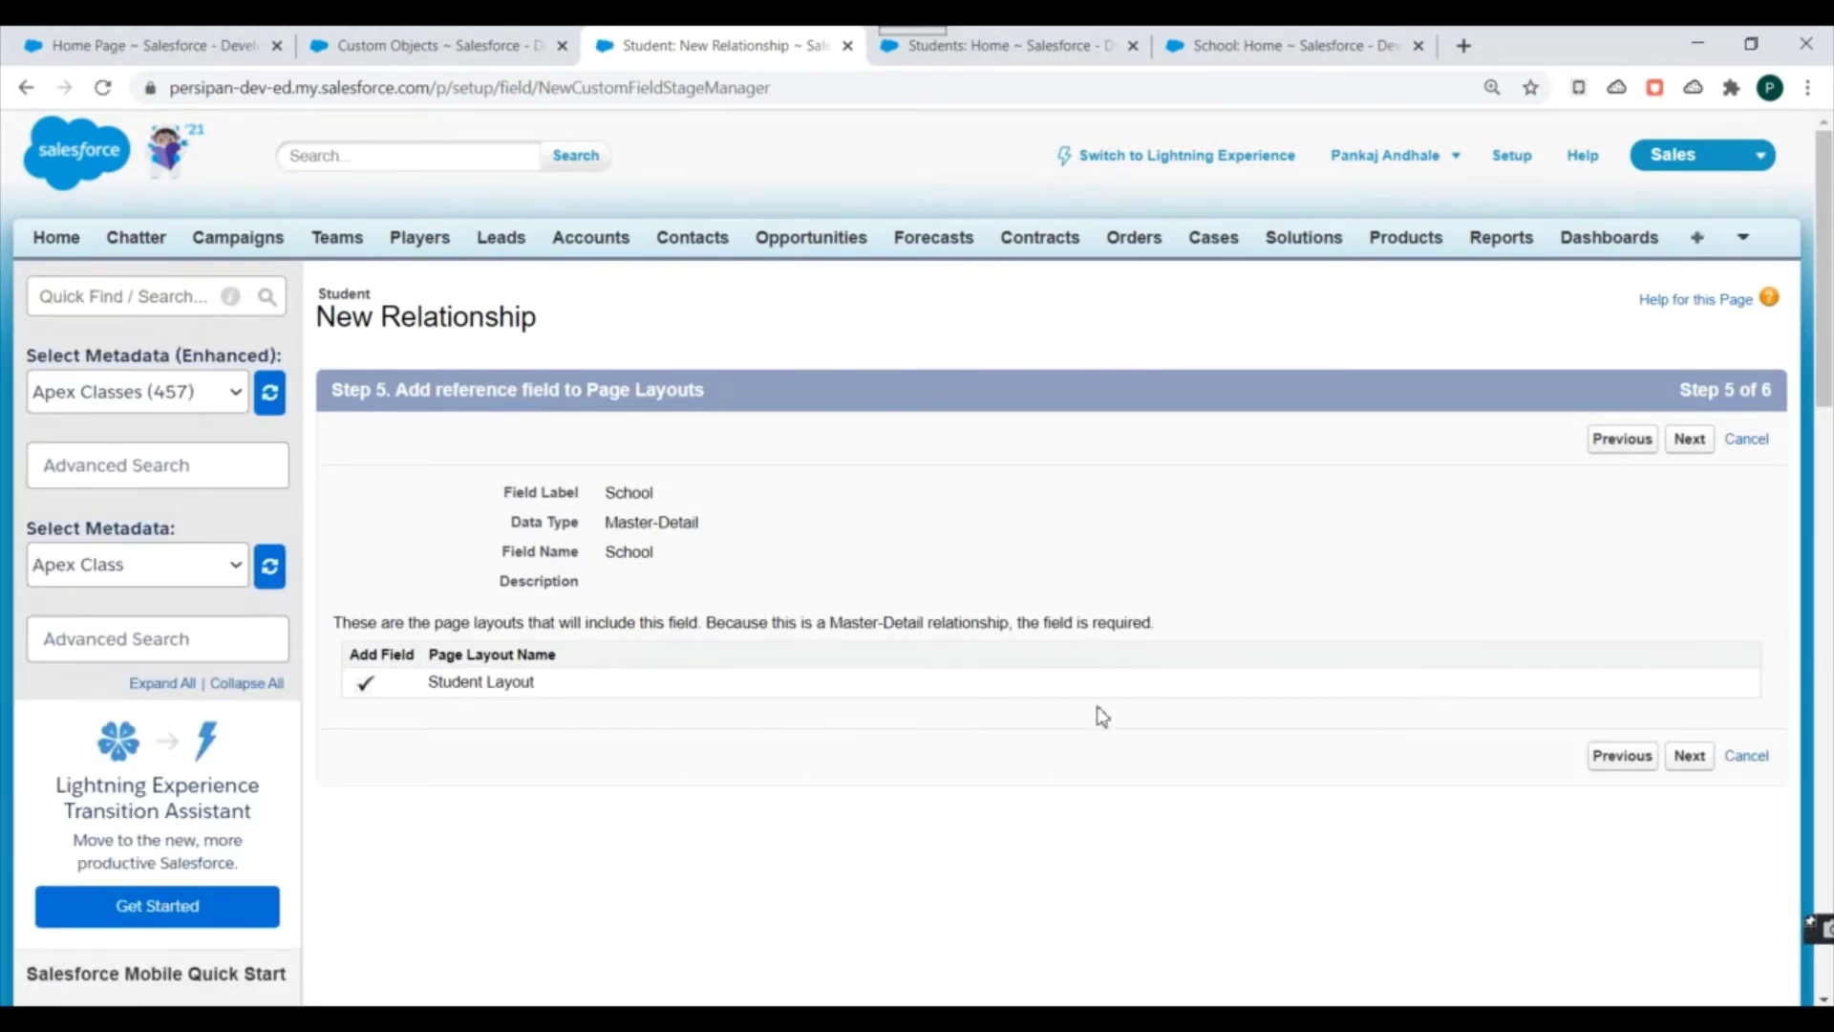
left_click(1690, 439)
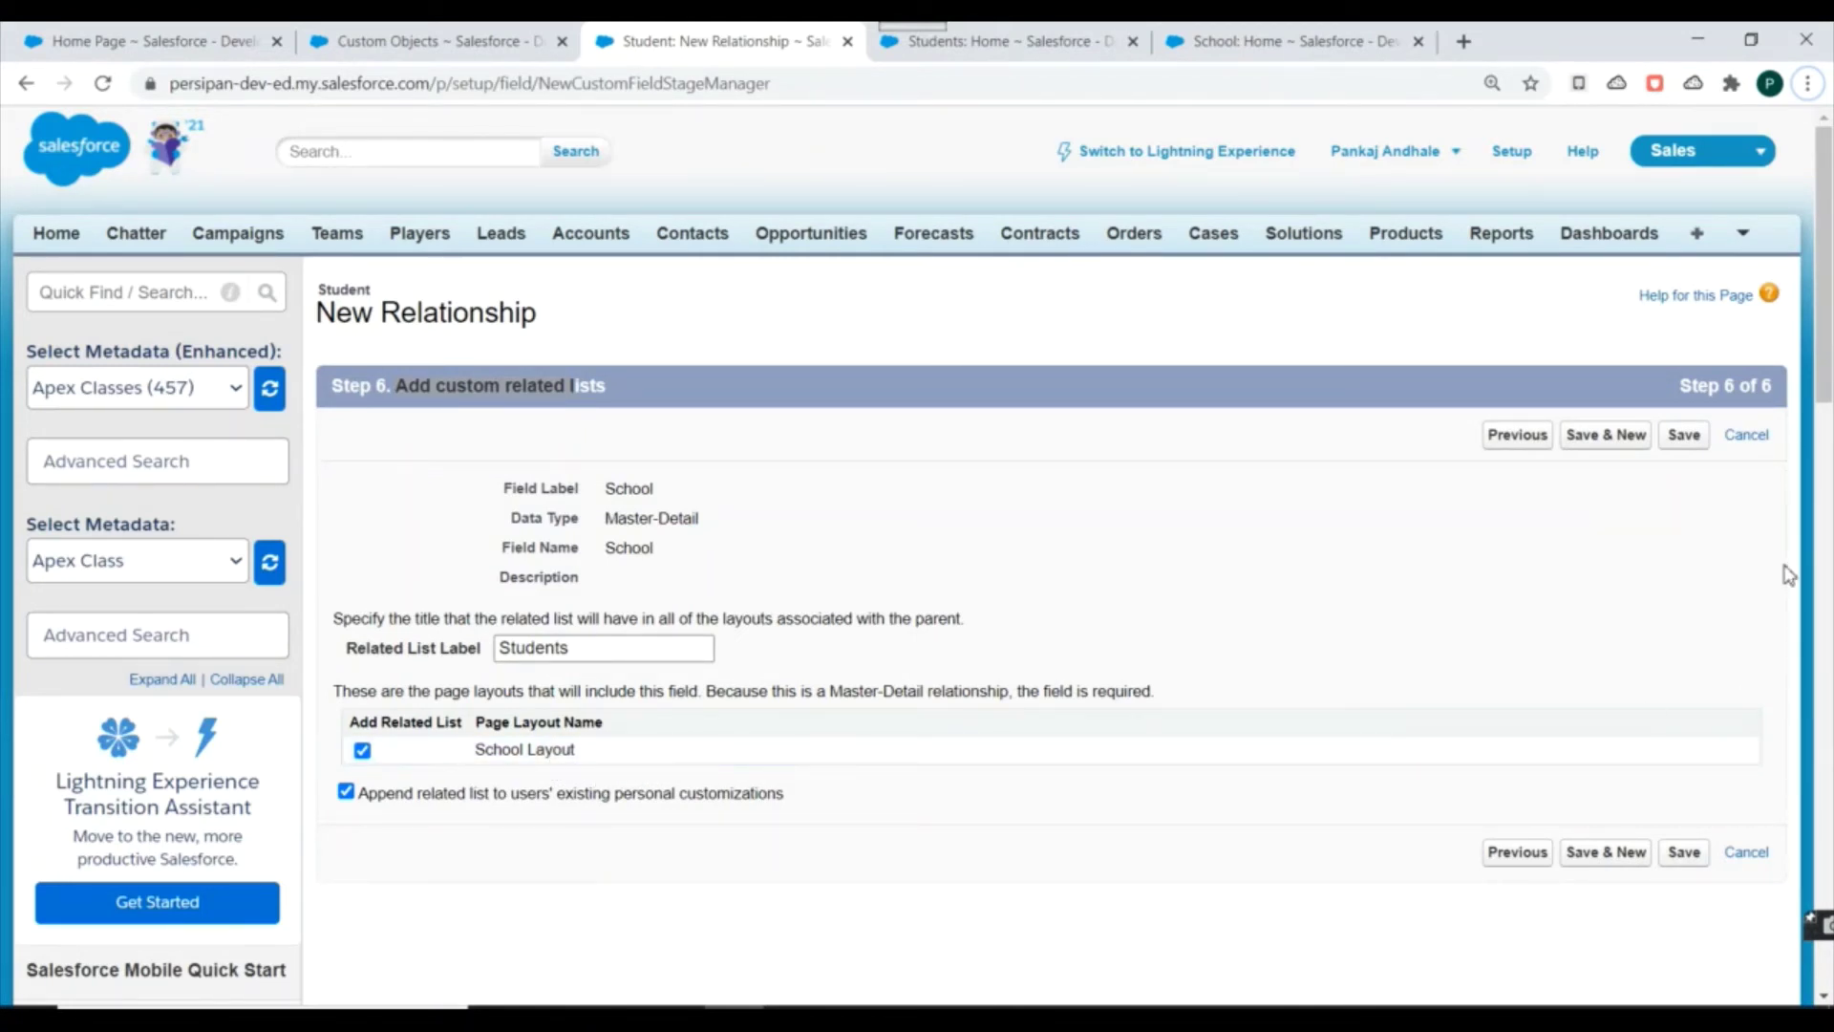
left_click(1684, 436)
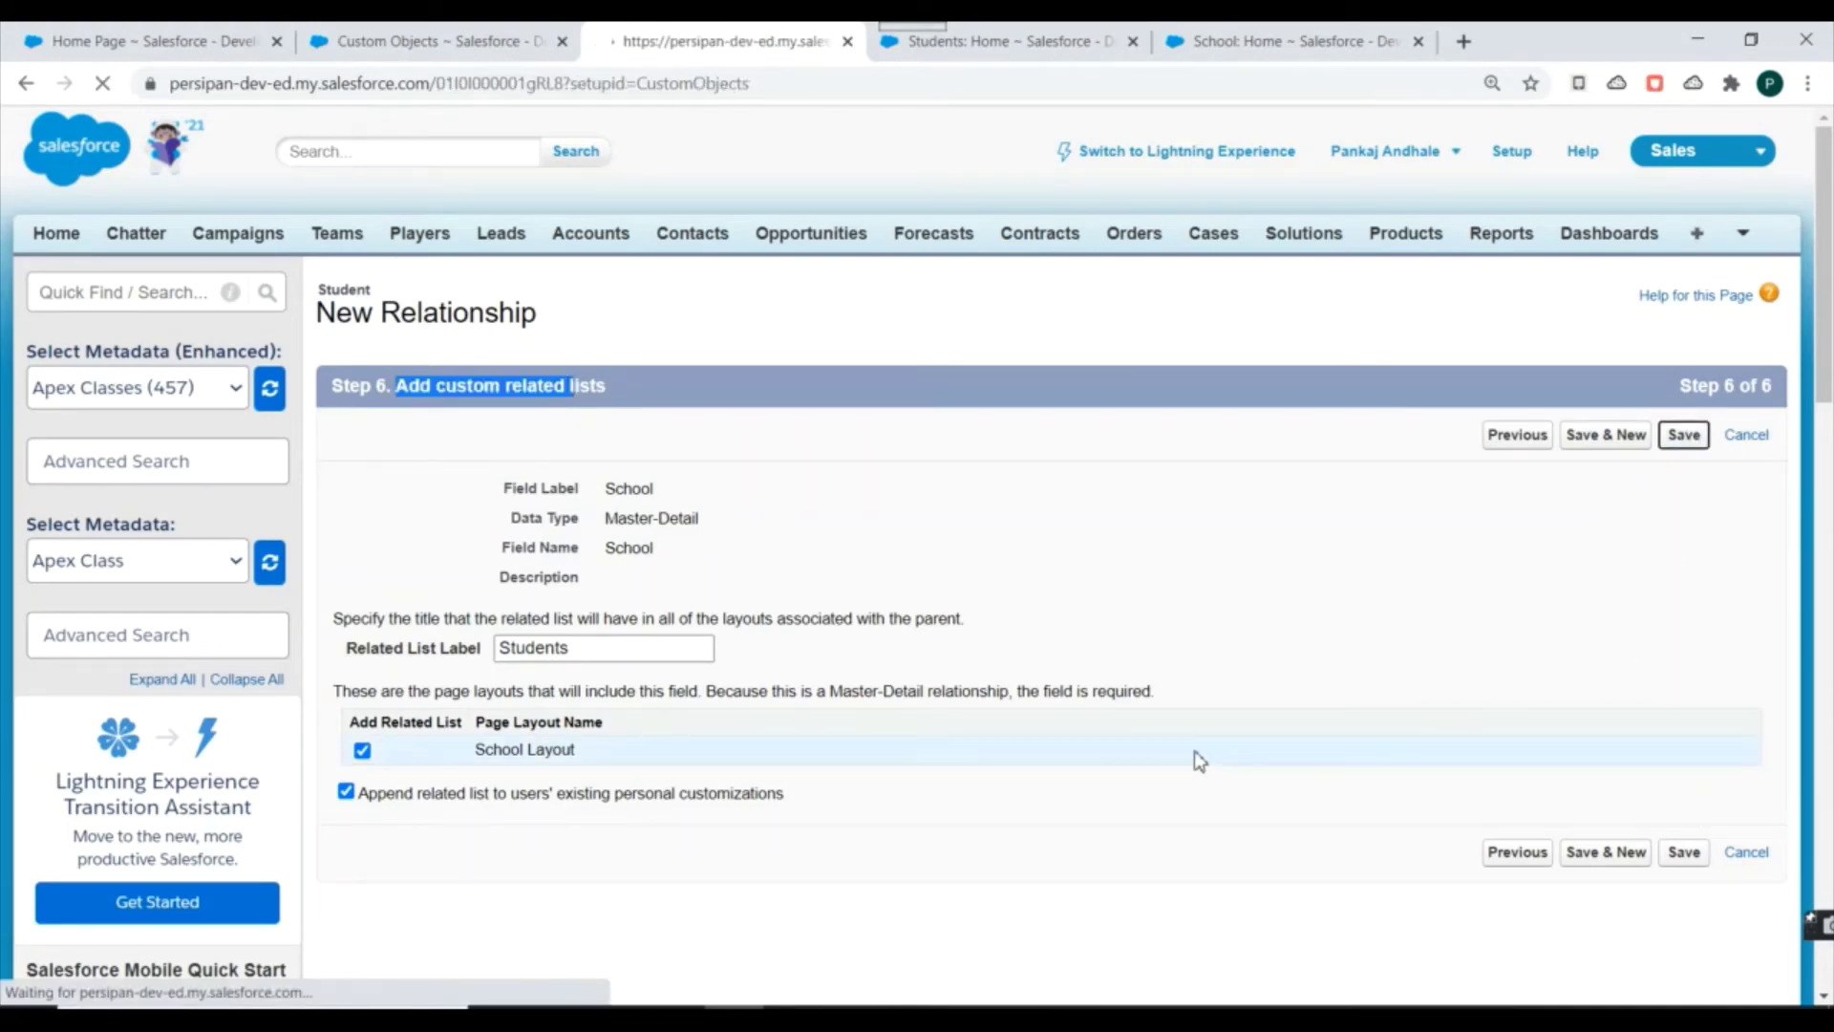
- Check the School field's label, API name and data type among the Student object's custom fields and relationships
scroll(845, 748, "down", 1)
scroll(845, 748, "down", 5)
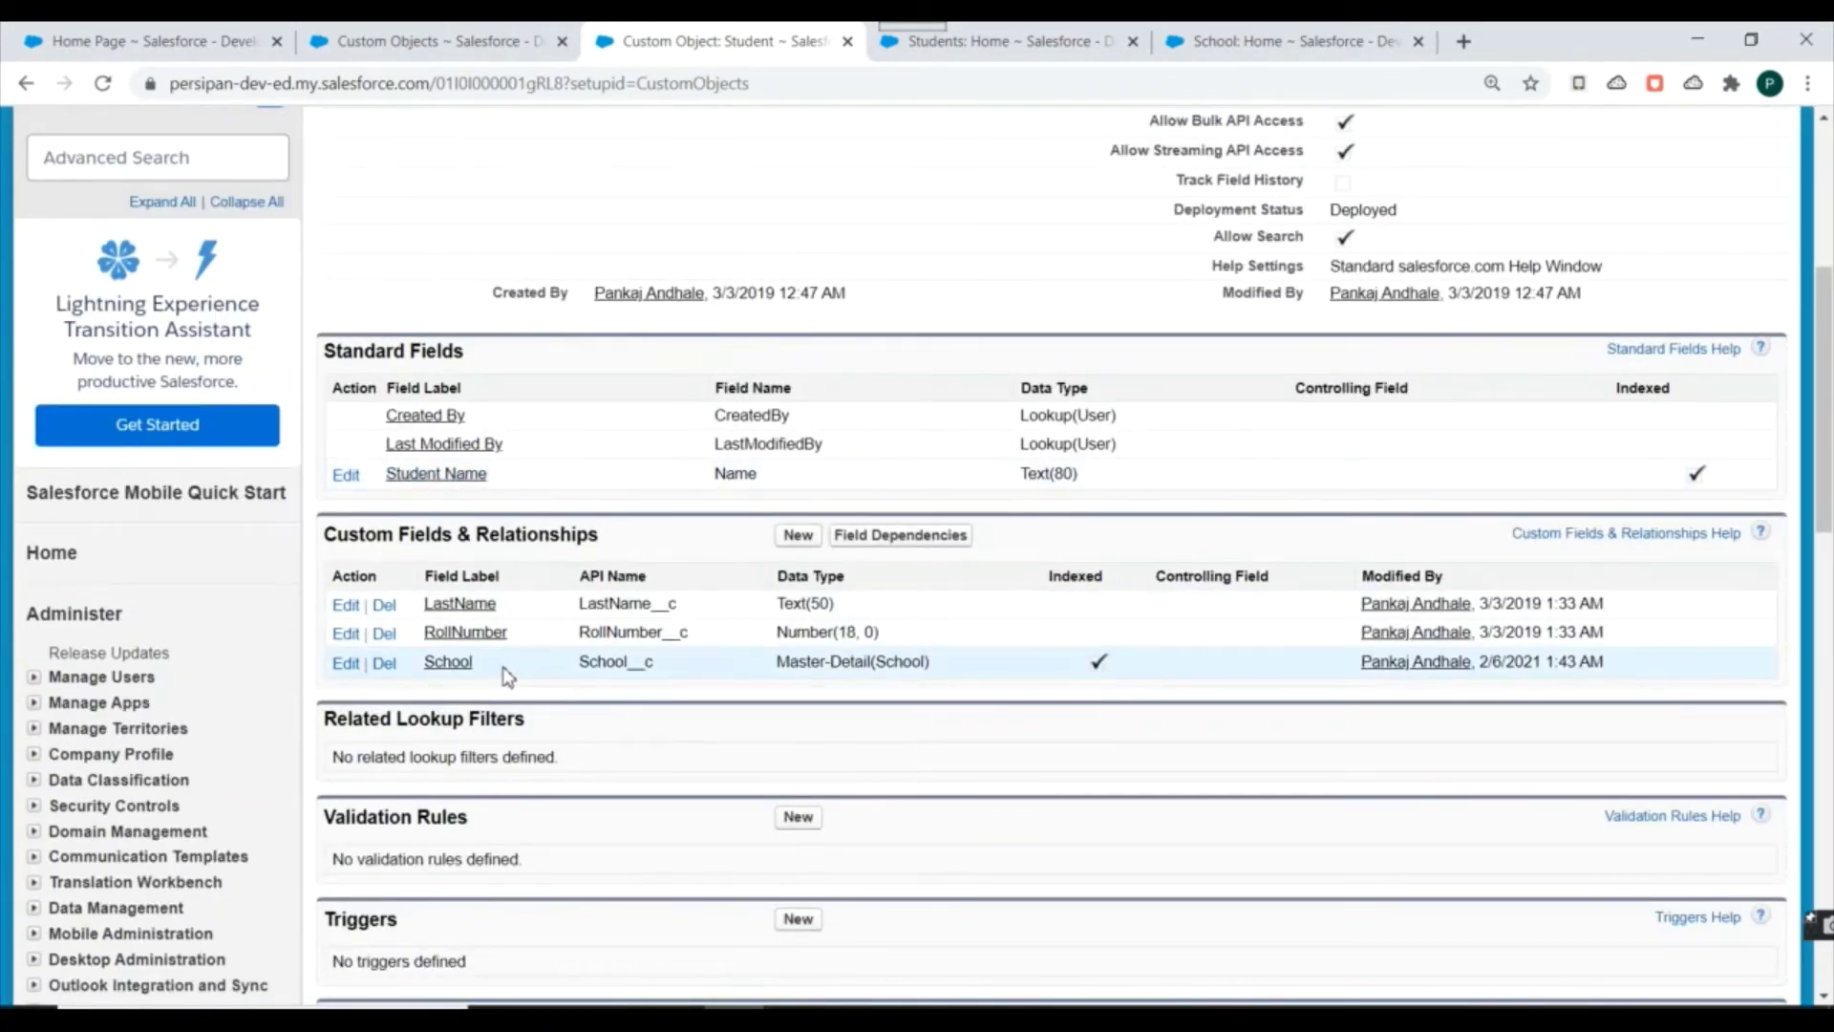
left_click_drag(506, 669, 435, 666)
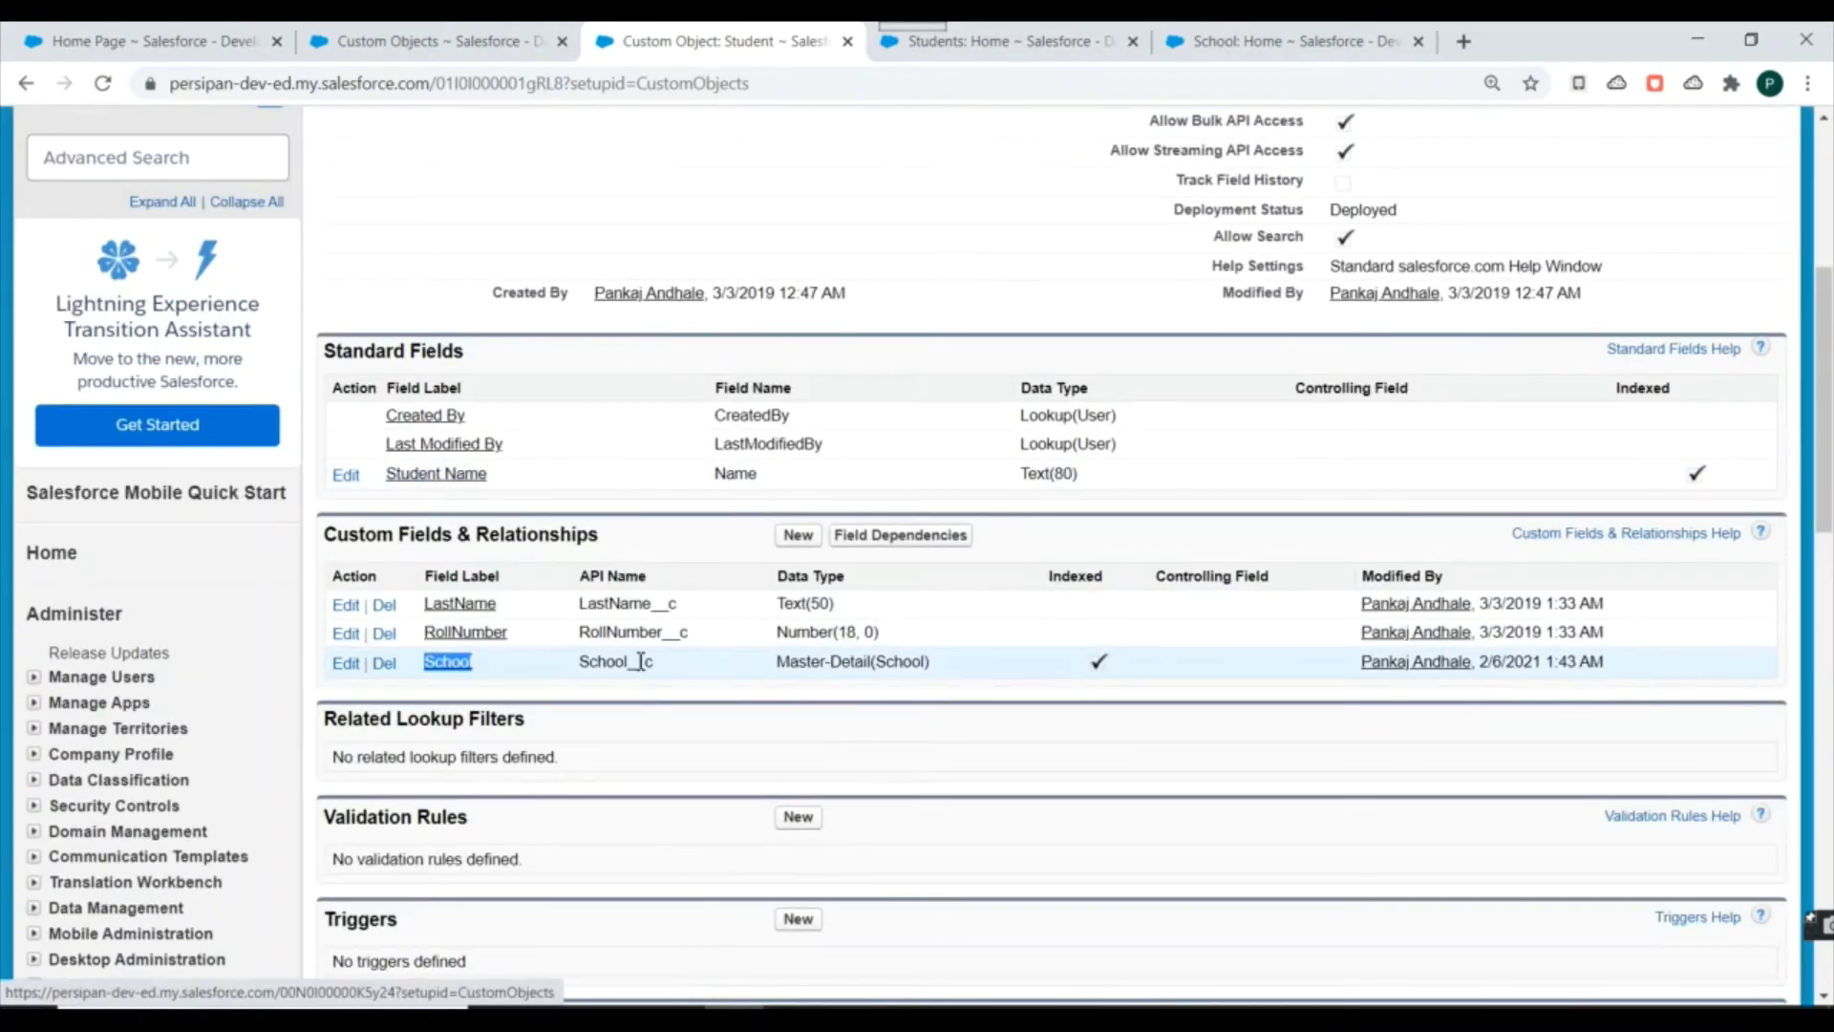
left_click(790, 669)
double_click(900, 666)
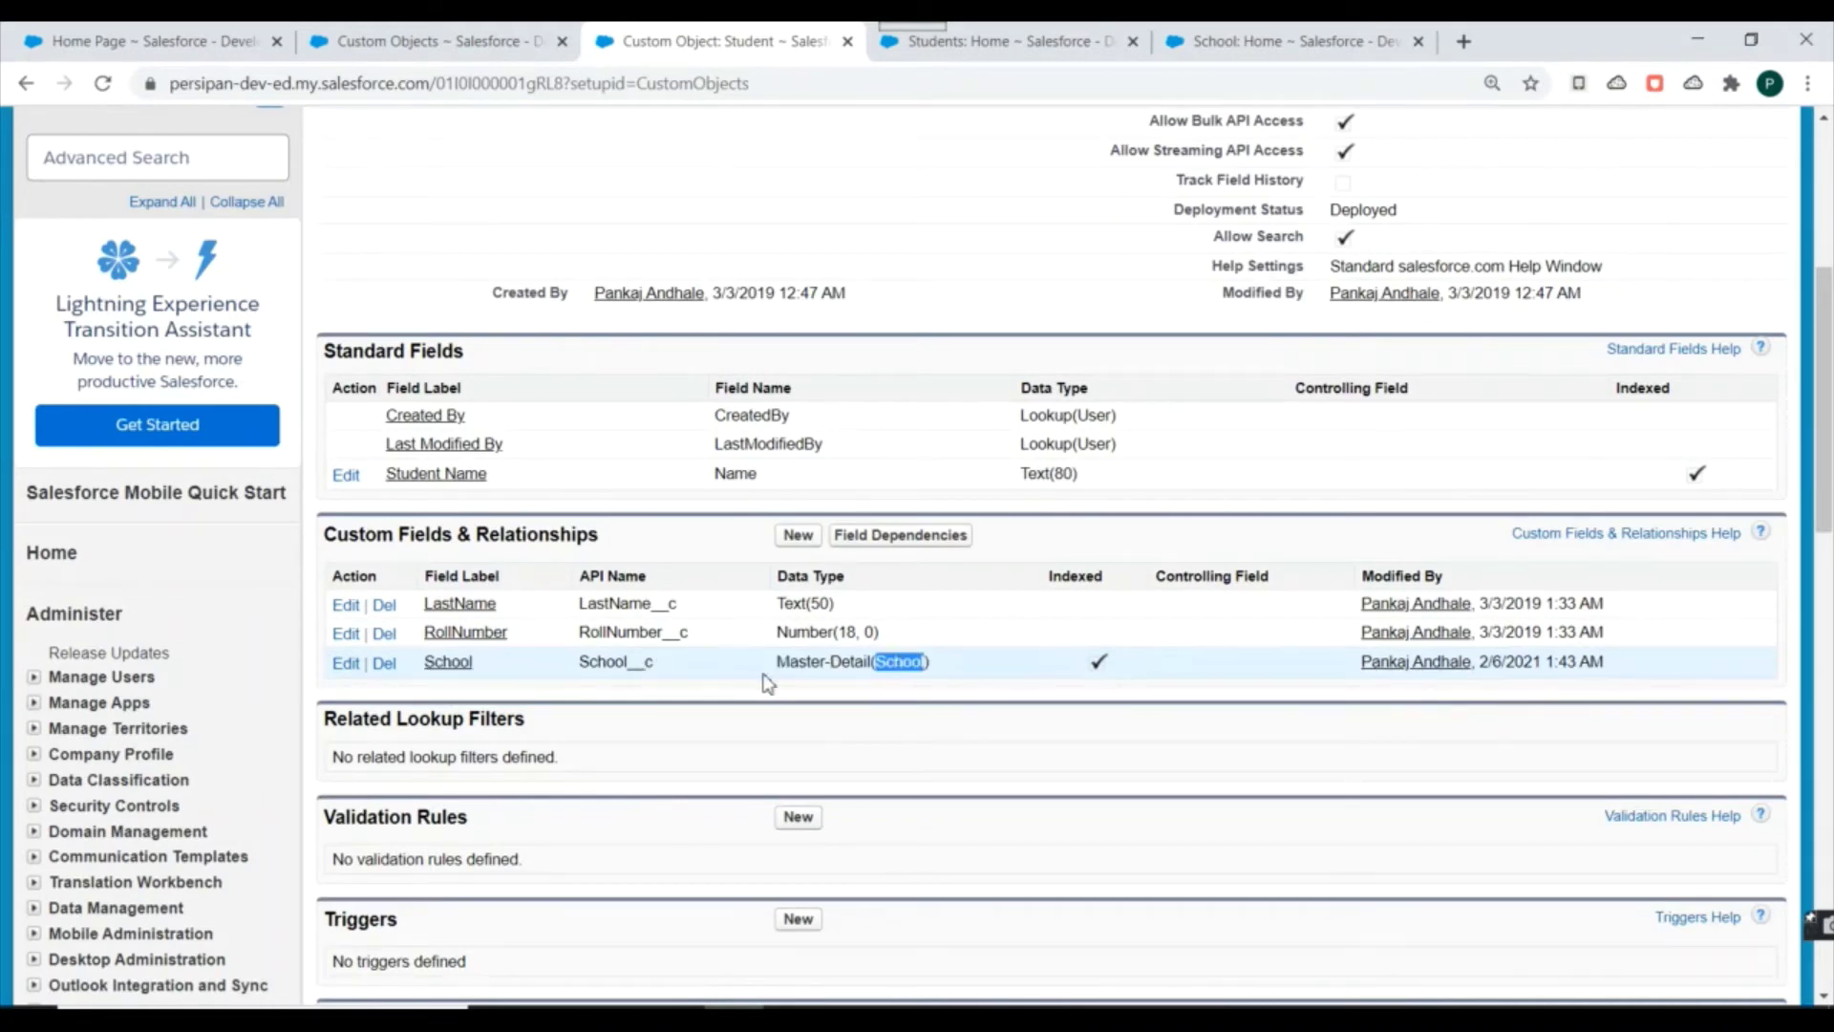
scroll(950, 668, "up", 5)
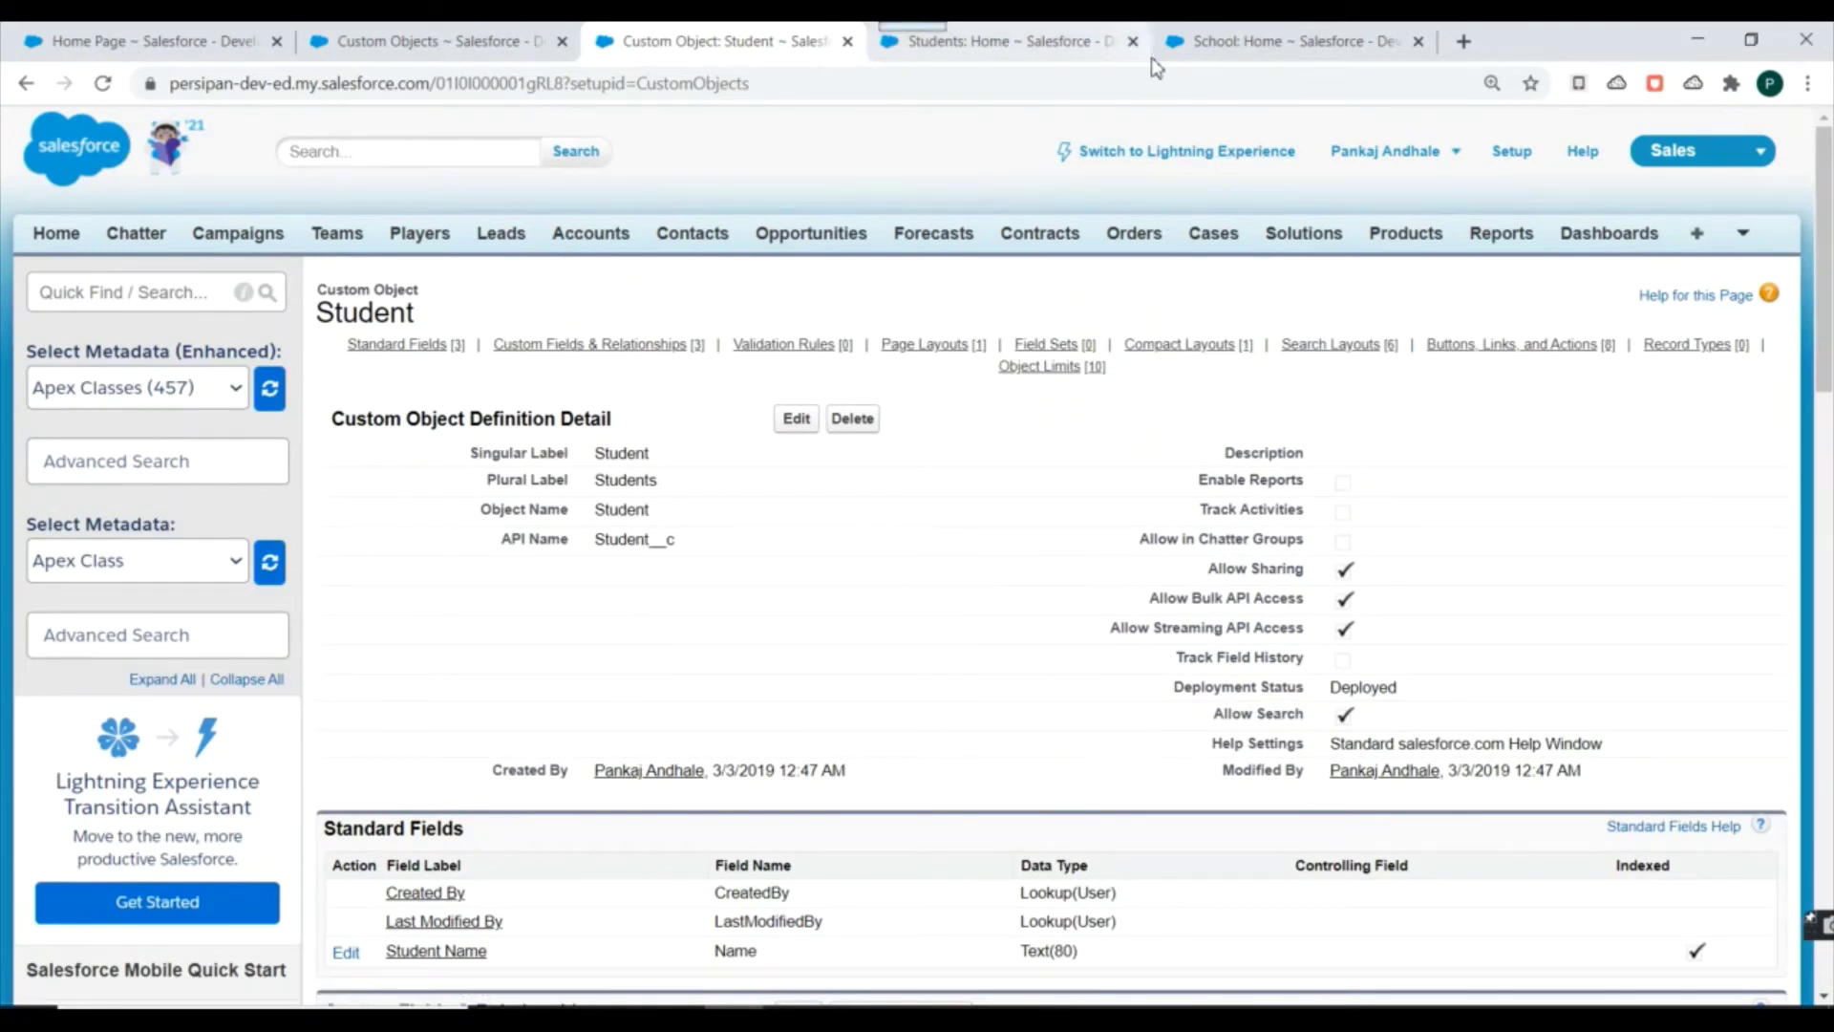
- Open a new Student record form, examine the required School field and its lookup for existing schools, and cancel the form
left_click(1031, 41)
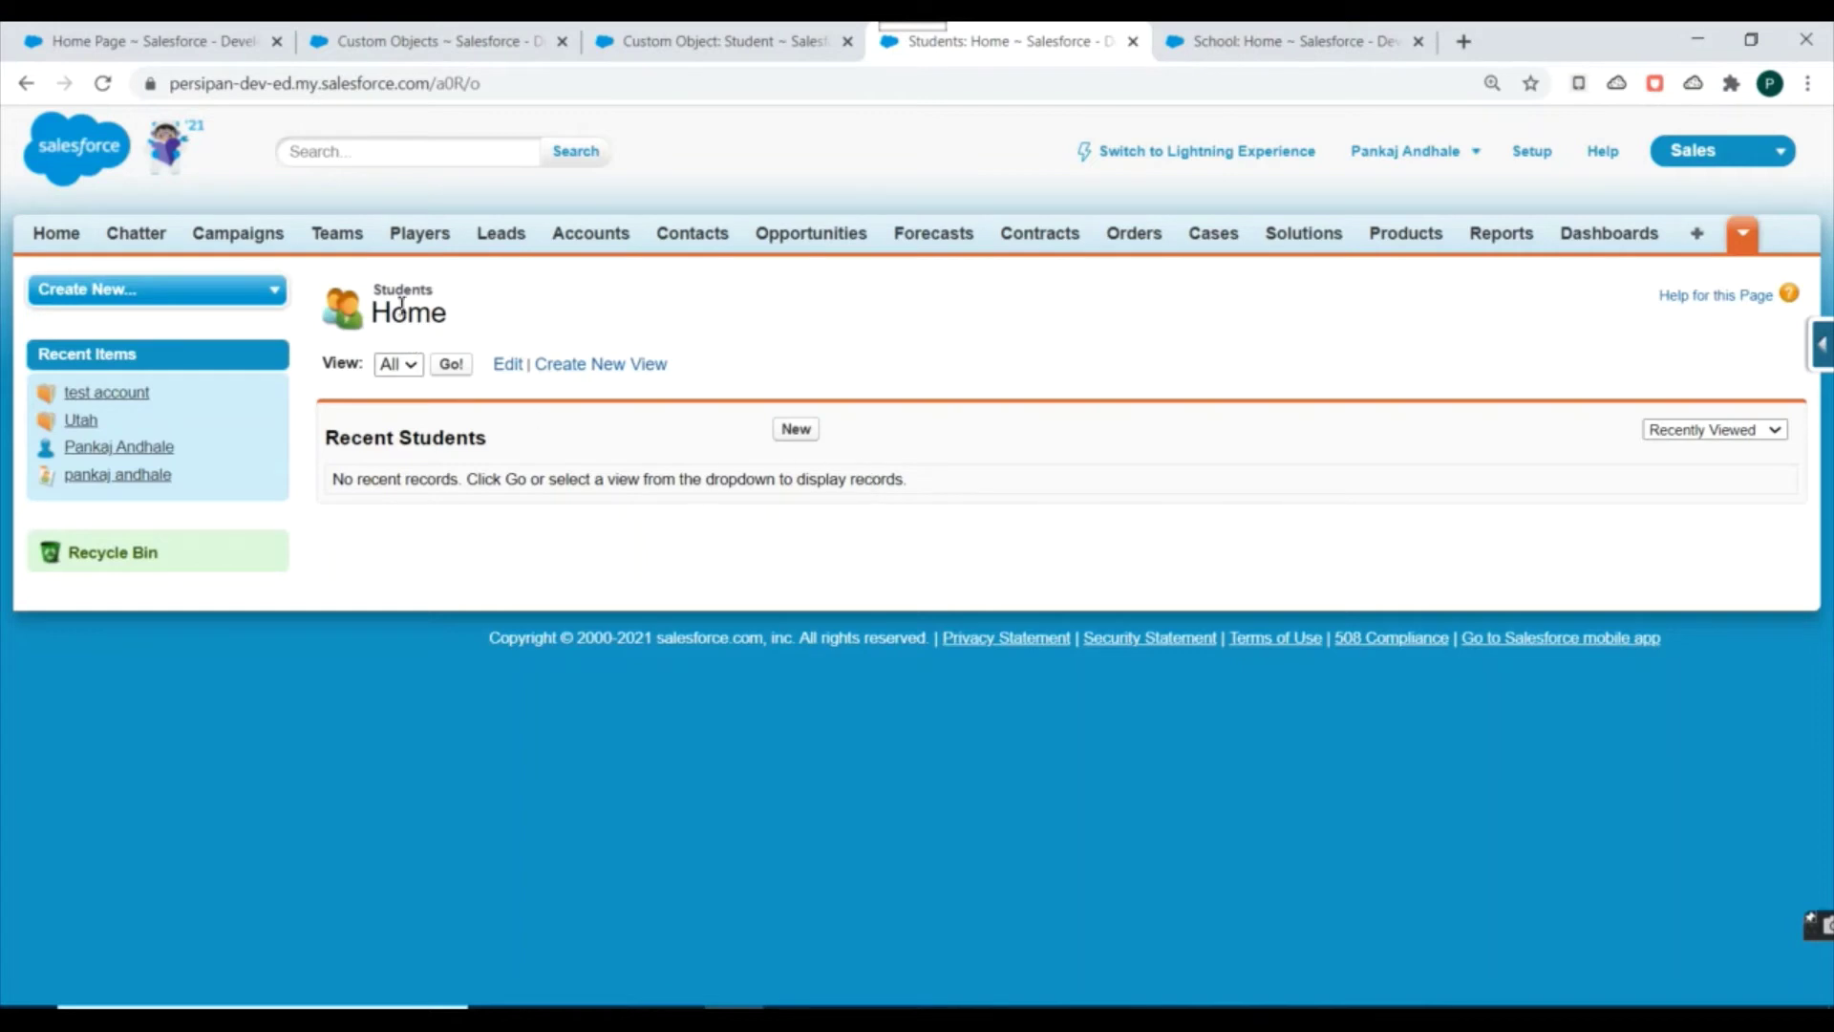
left_click_drag(387, 293, 475, 328)
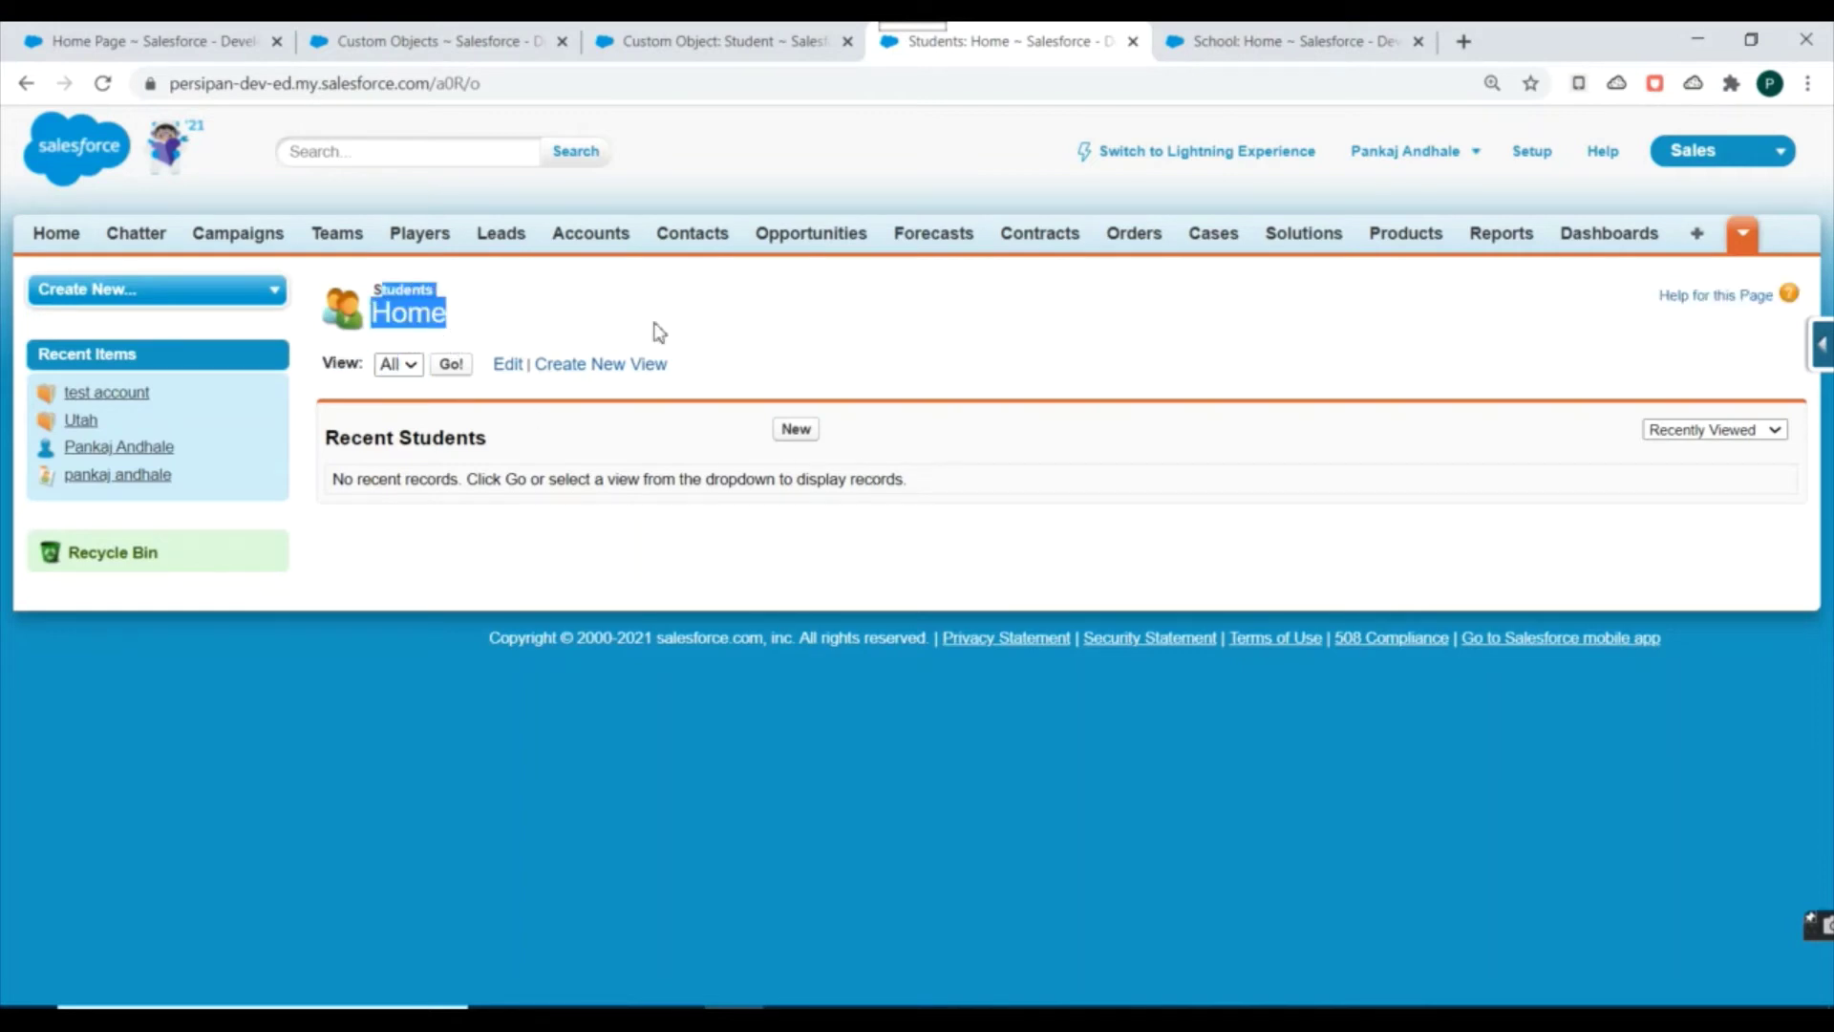
left_click(720, 333)
left_click(795, 431)
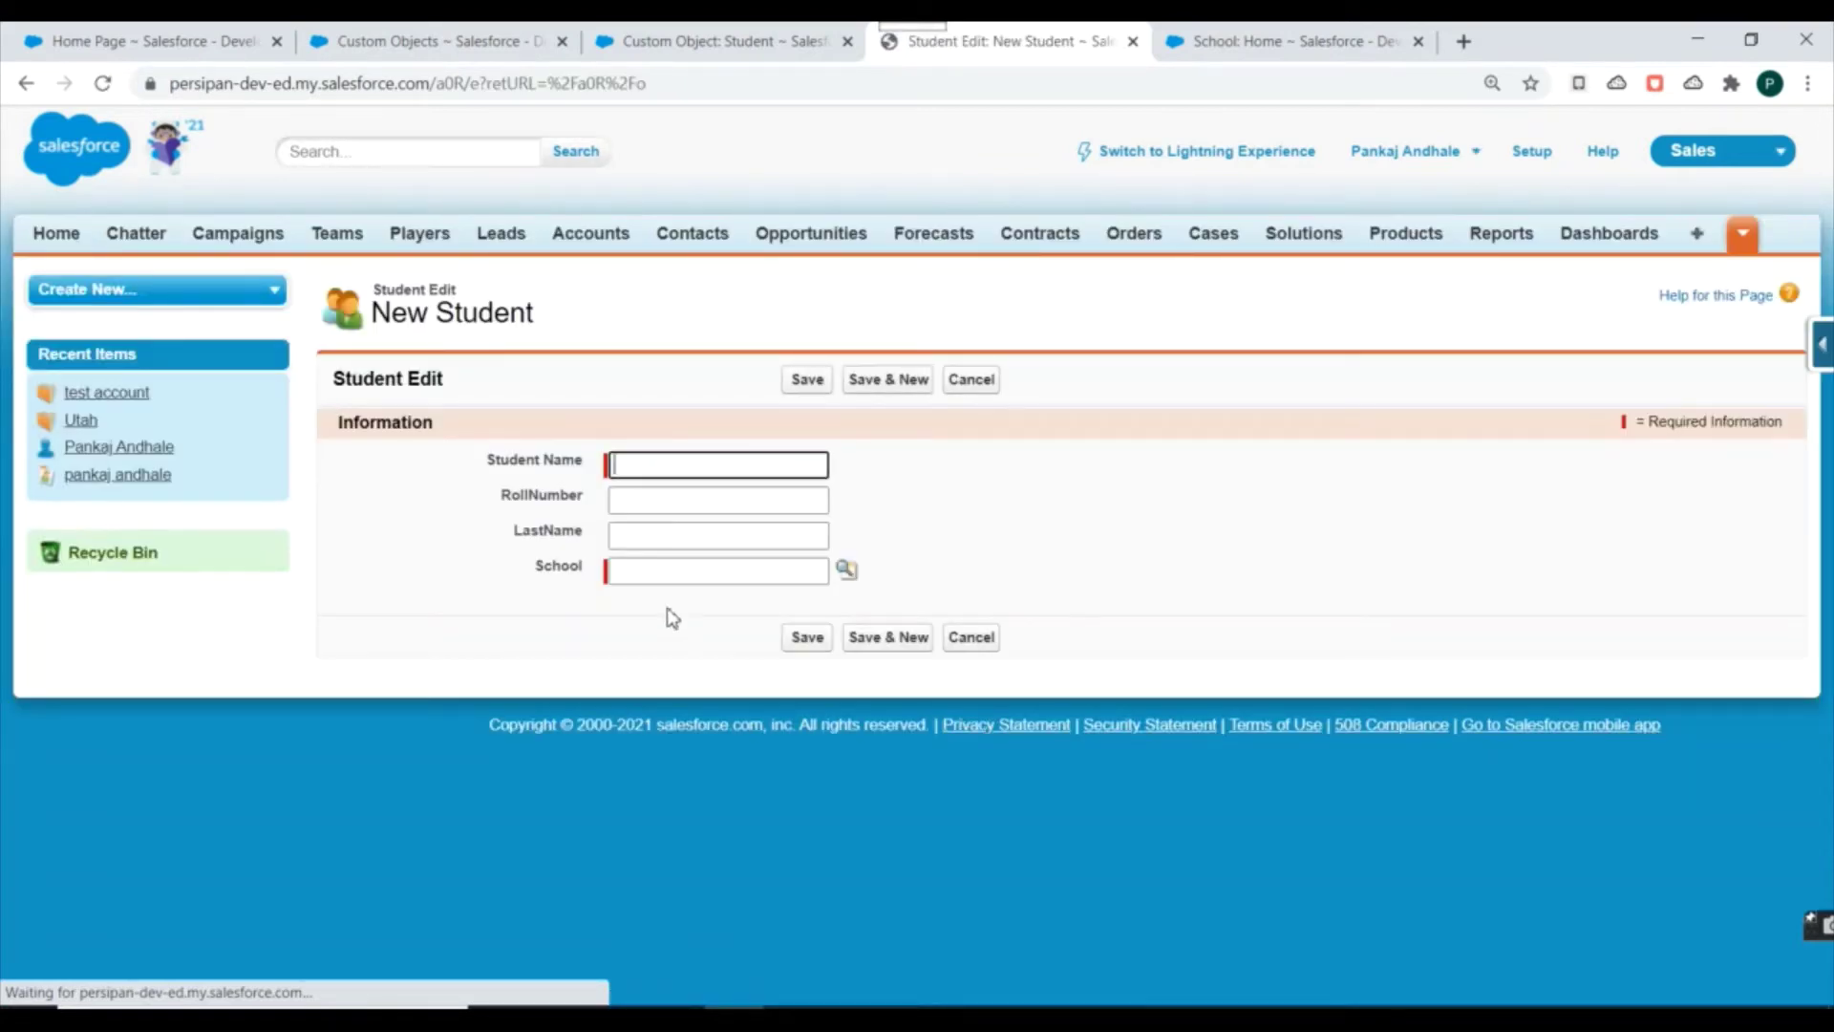
double_click(567, 571)
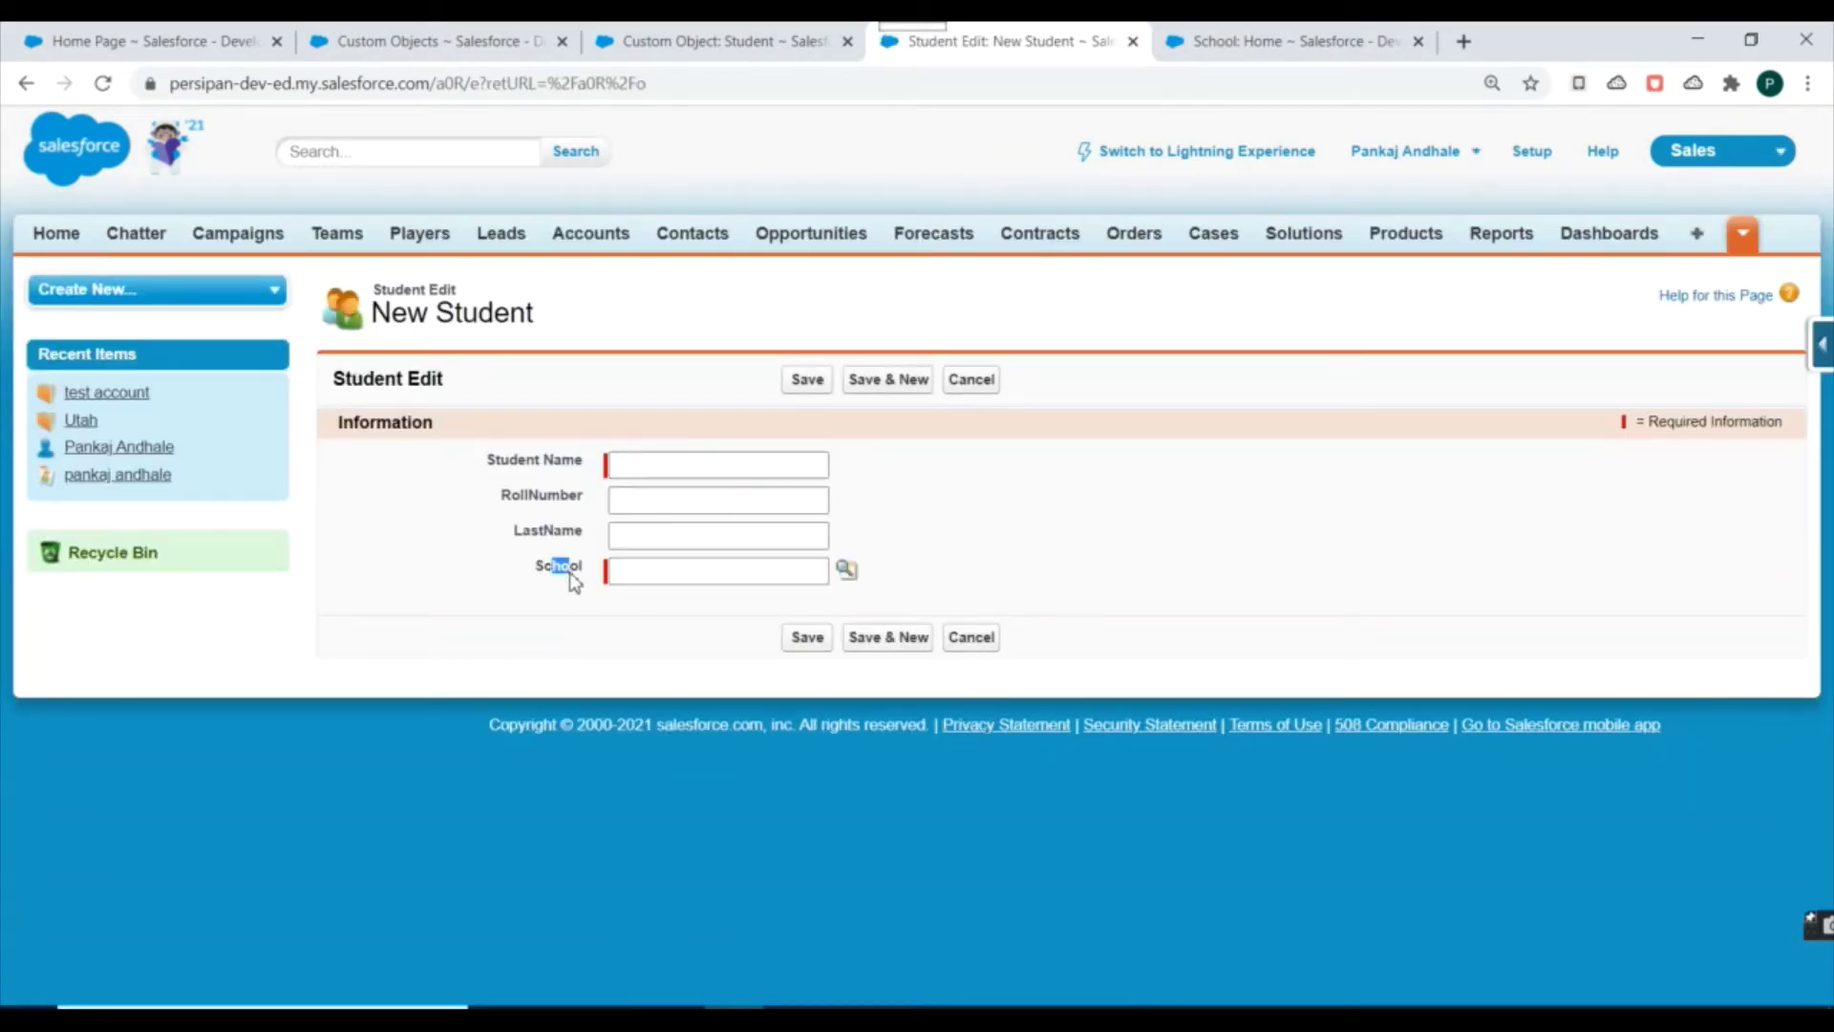
left_click(846, 570)
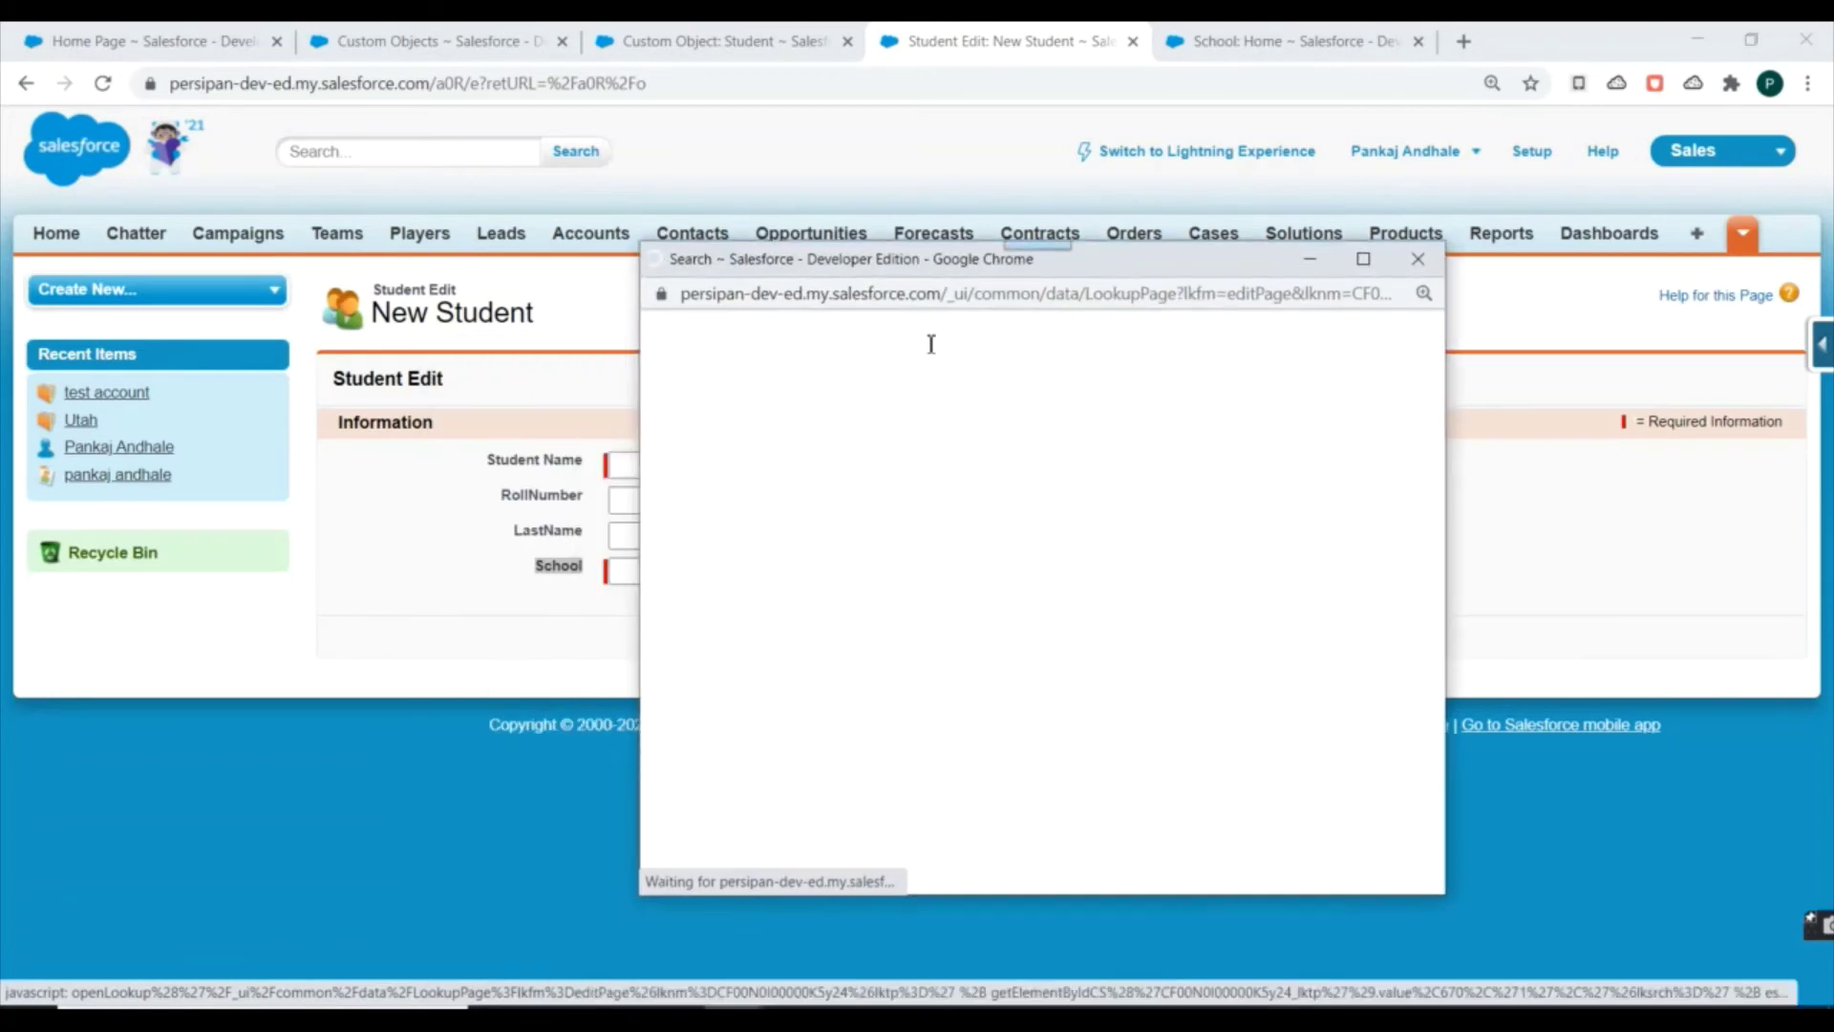
left_click(762, 381)
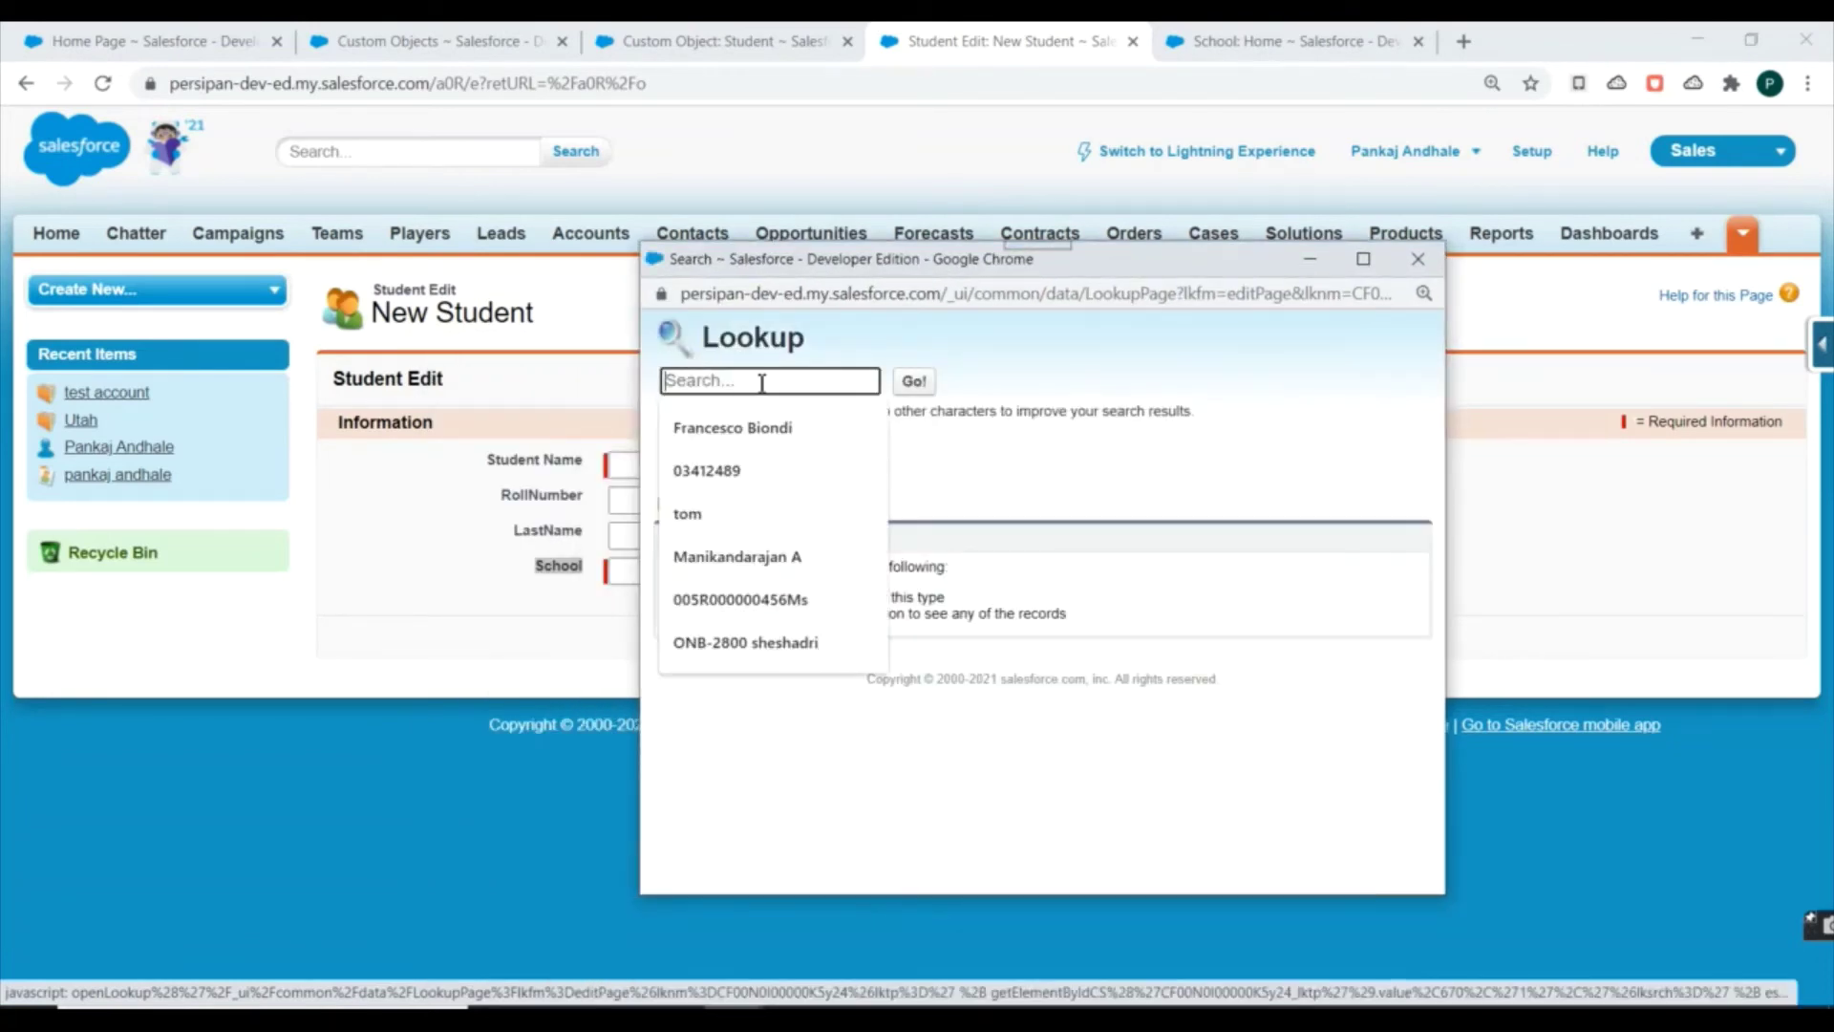
left_click(1094, 400)
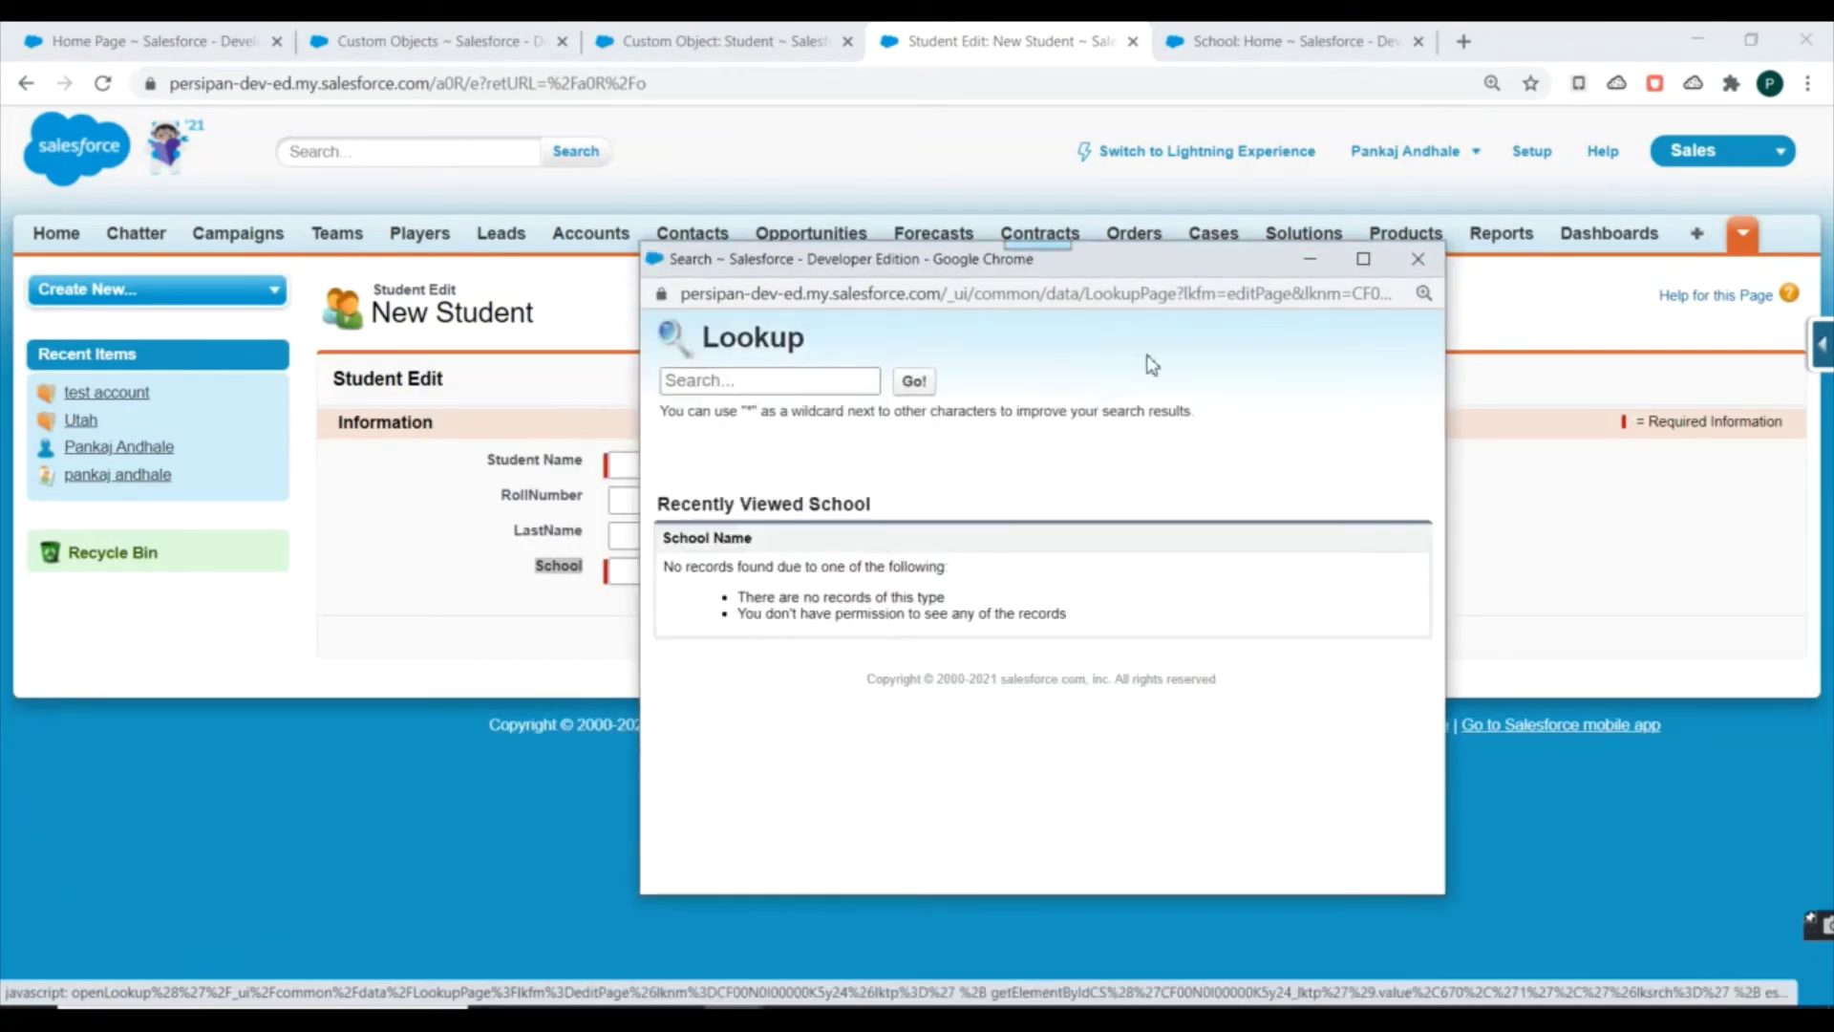
left_click(1419, 260)
left_click(968, 638)
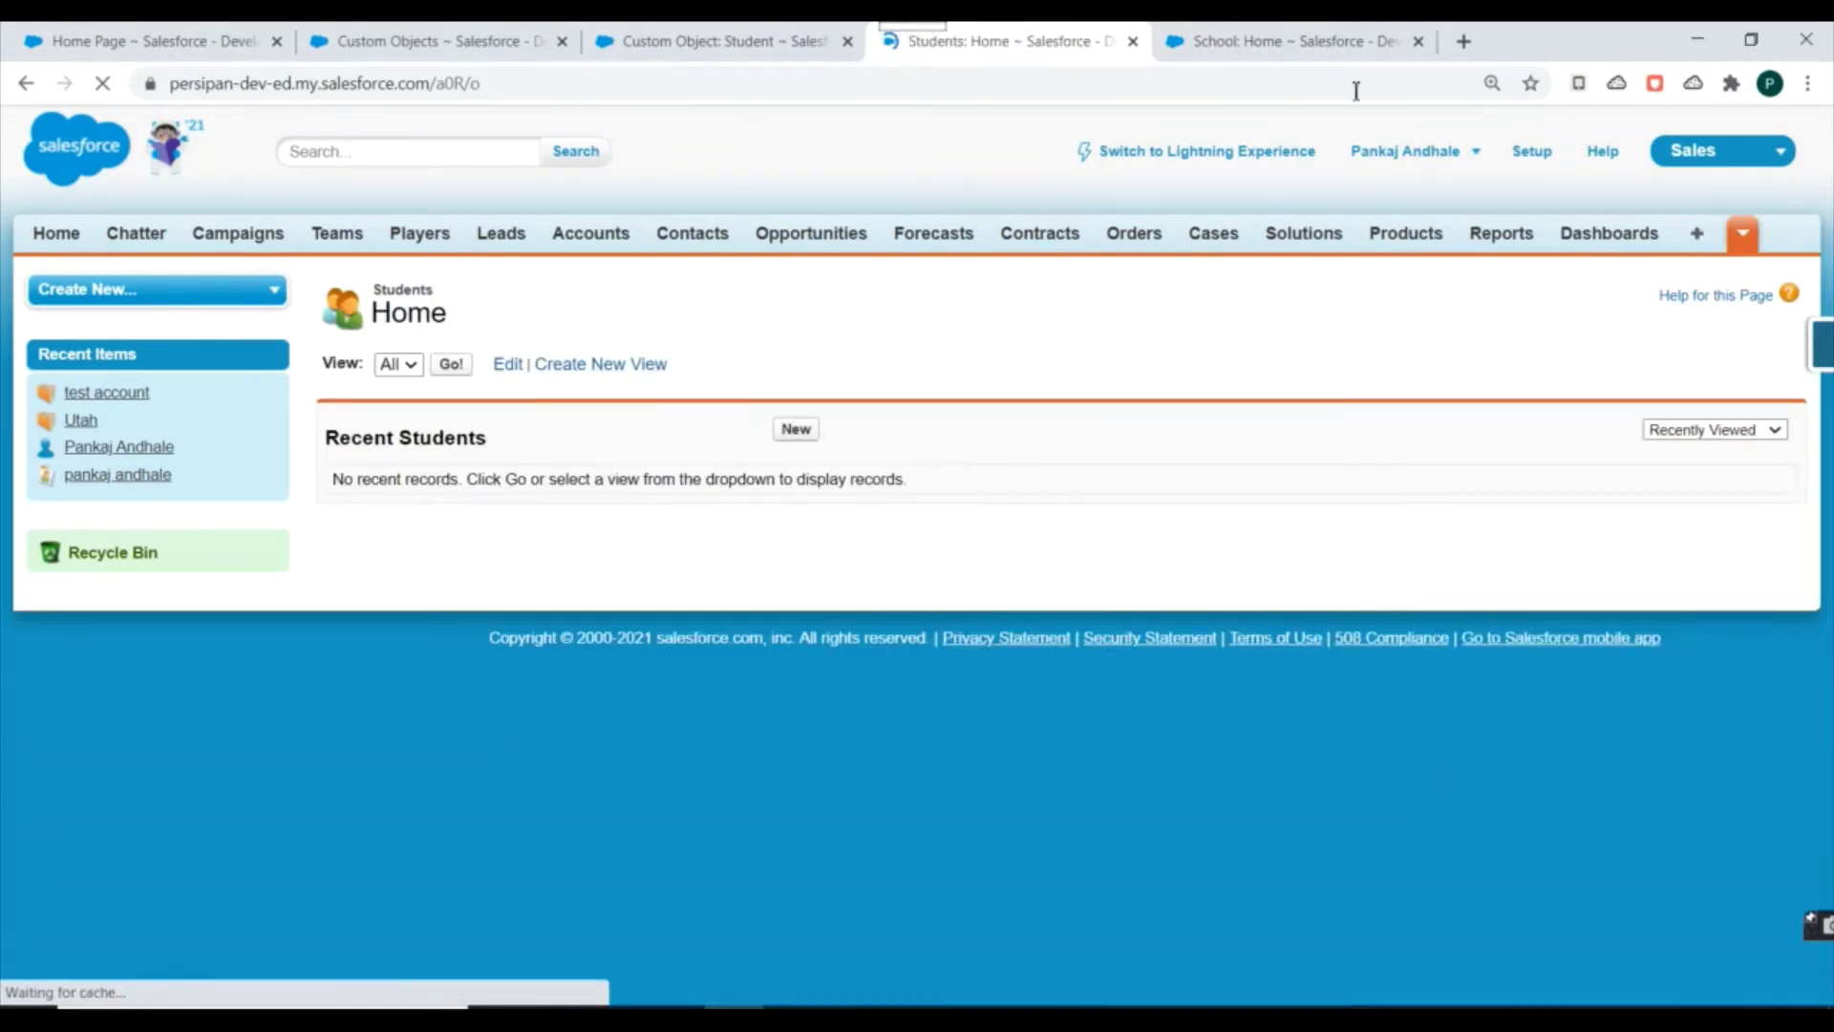
- Create and save a School record named Kendriya Vidyala
left_click(1245, 35)
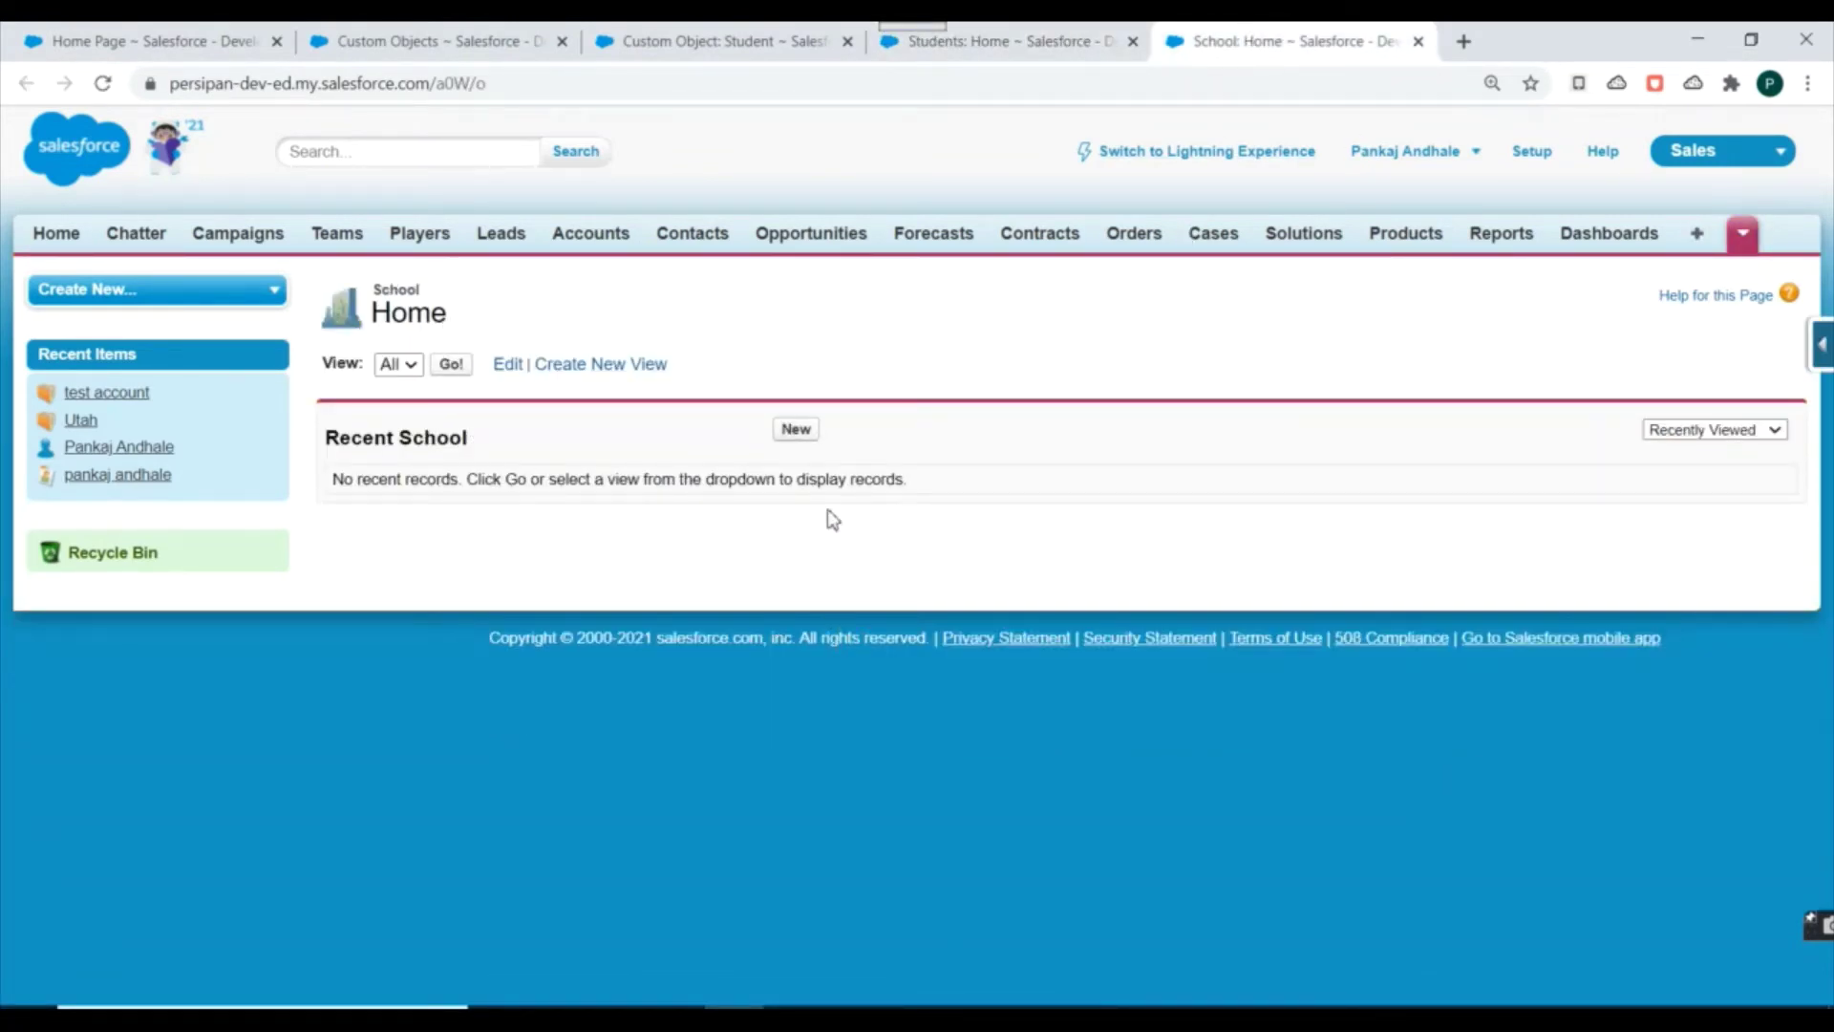
left_click(800, 429)
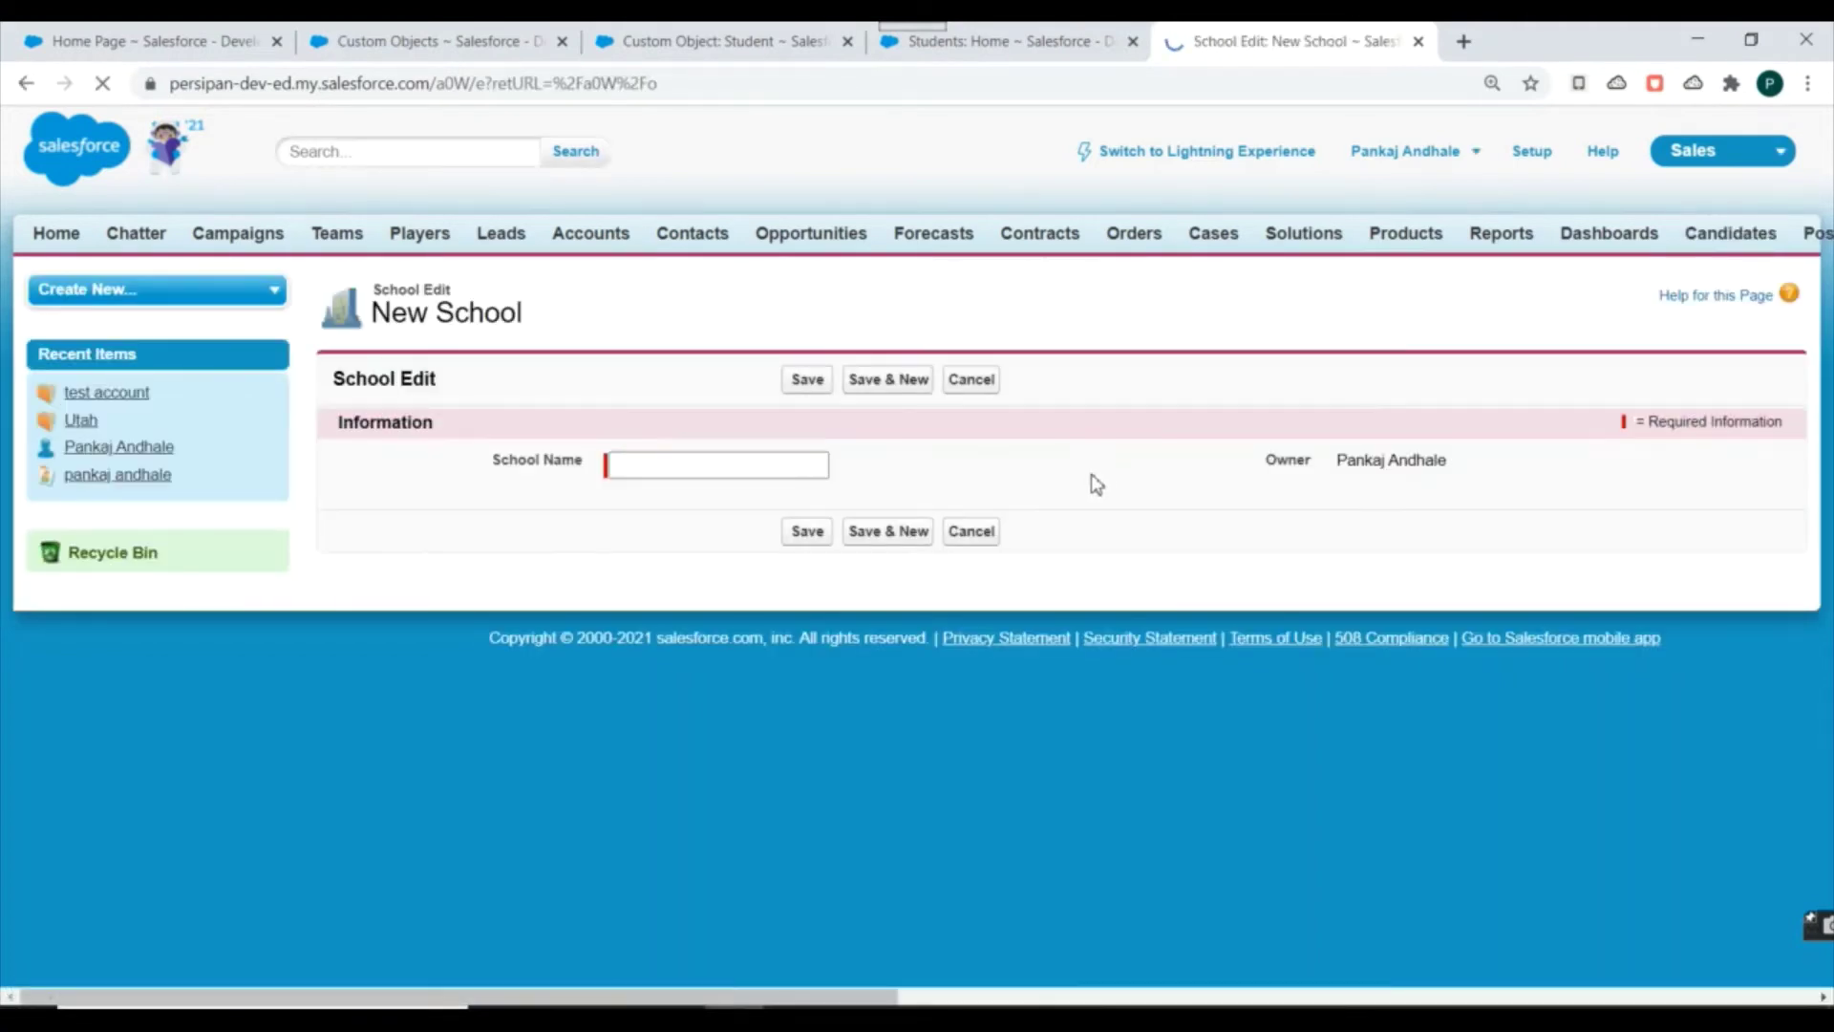
left_click(732, 459)
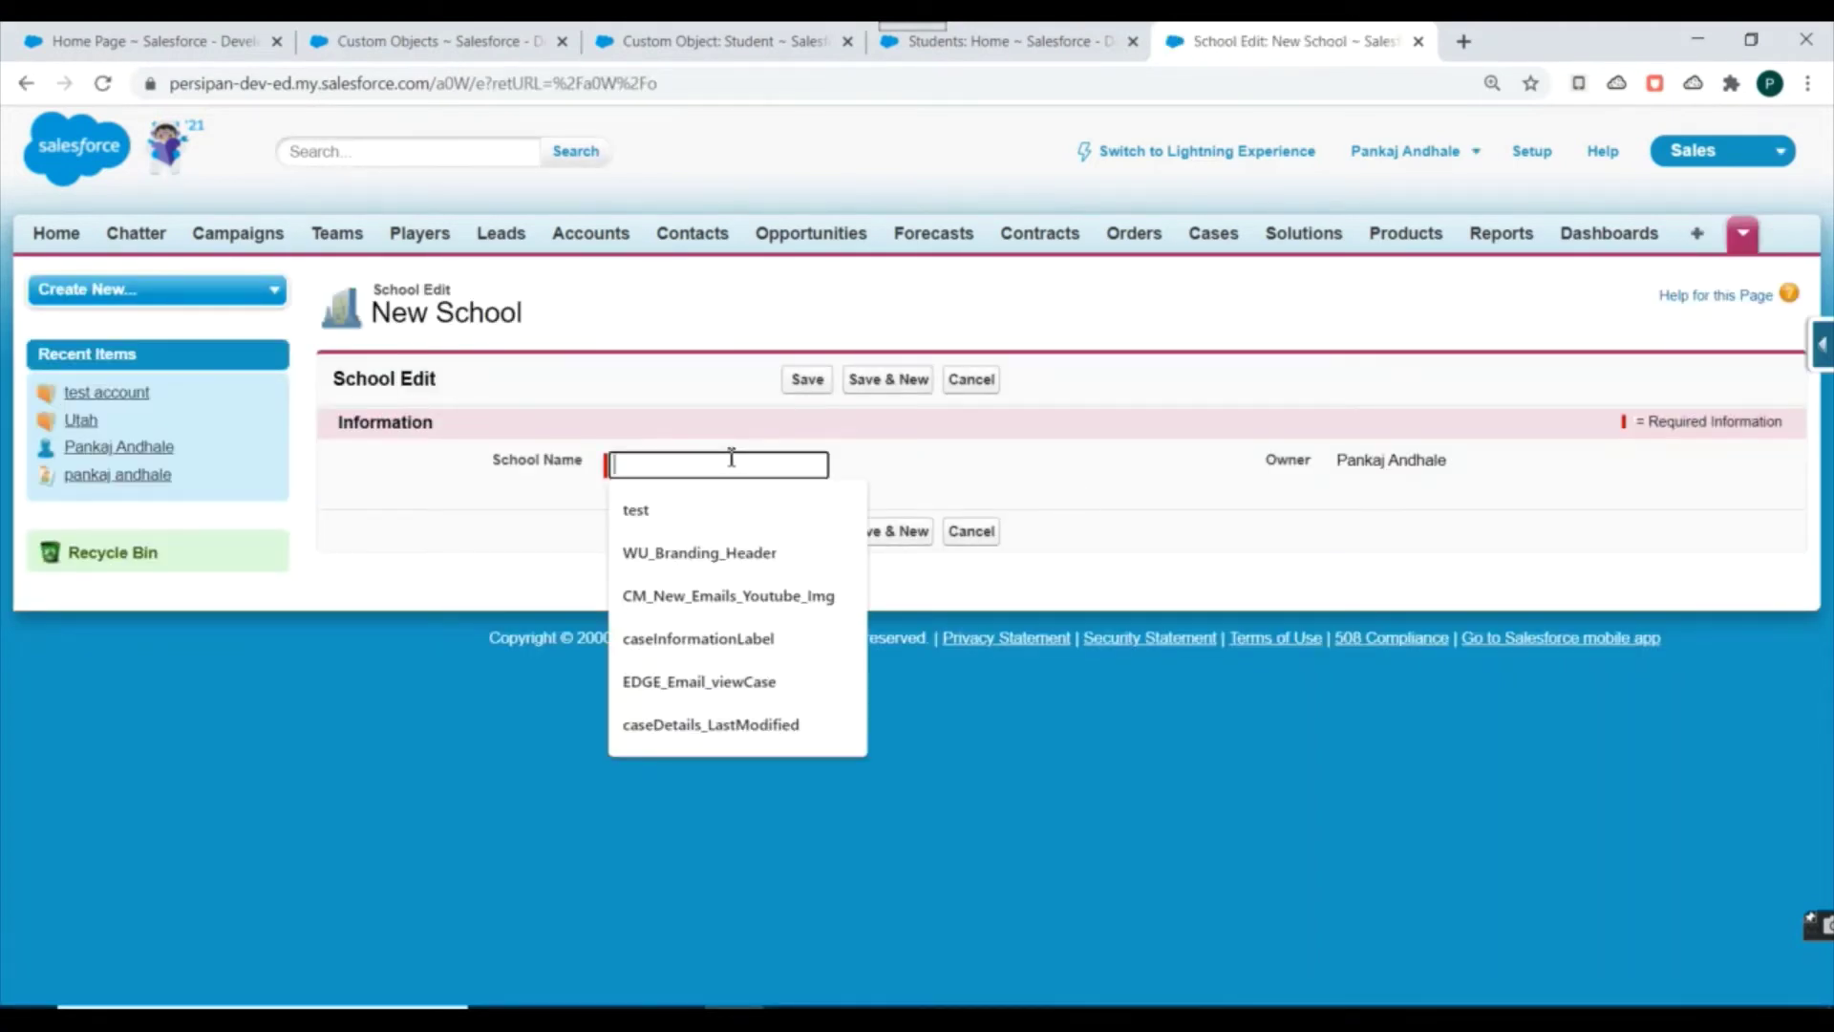
type("Kendriya Vidyala")
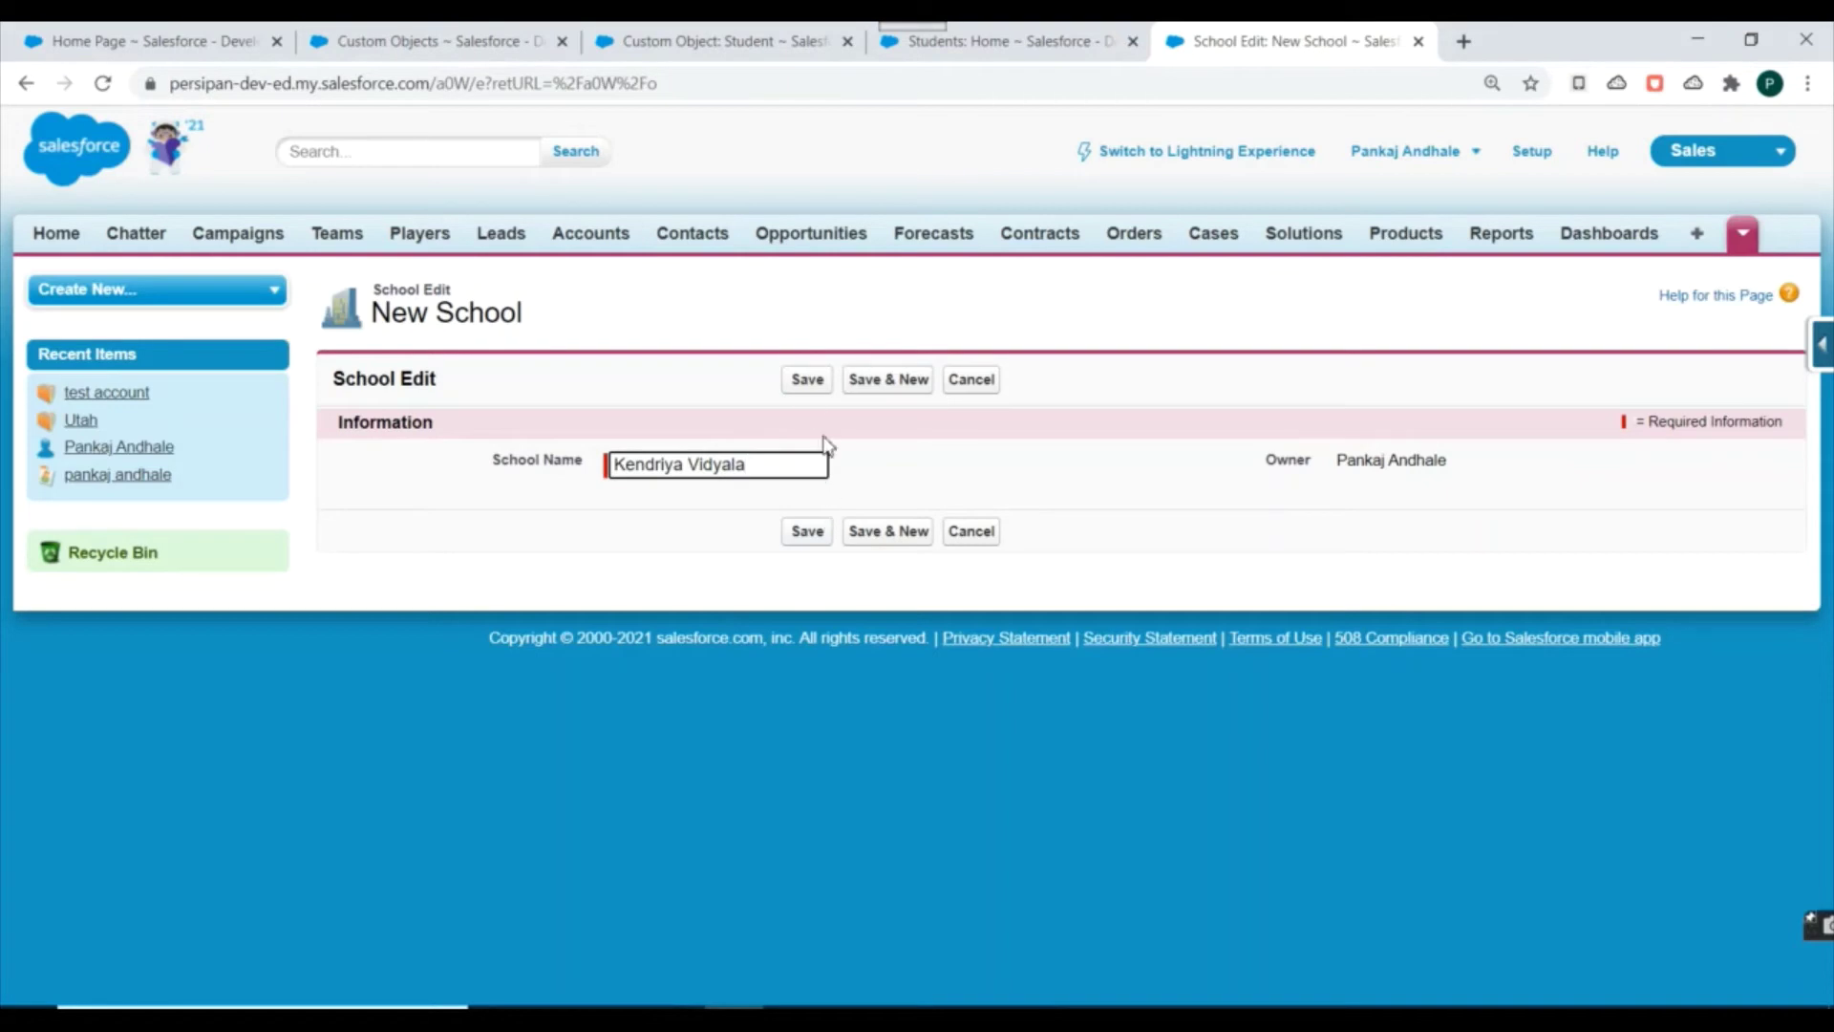
left_click(810, 382)
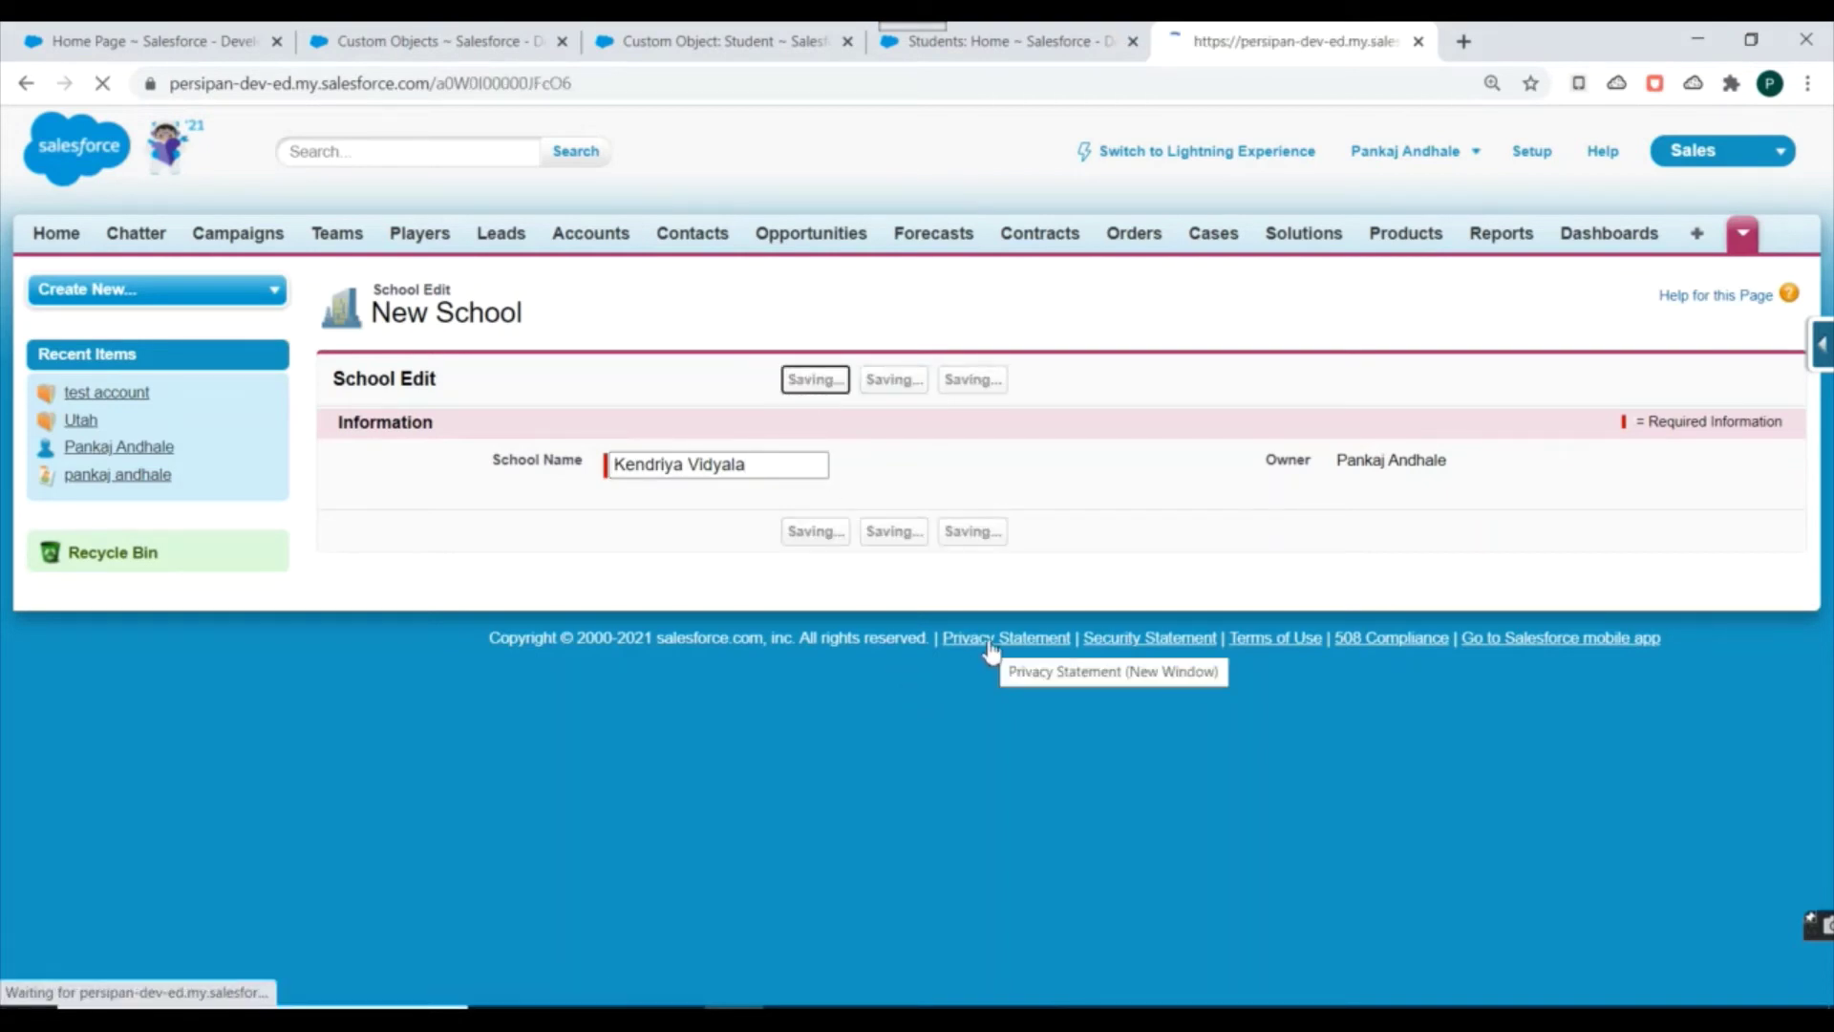
left_click_drag(396, 298, 573, 306)
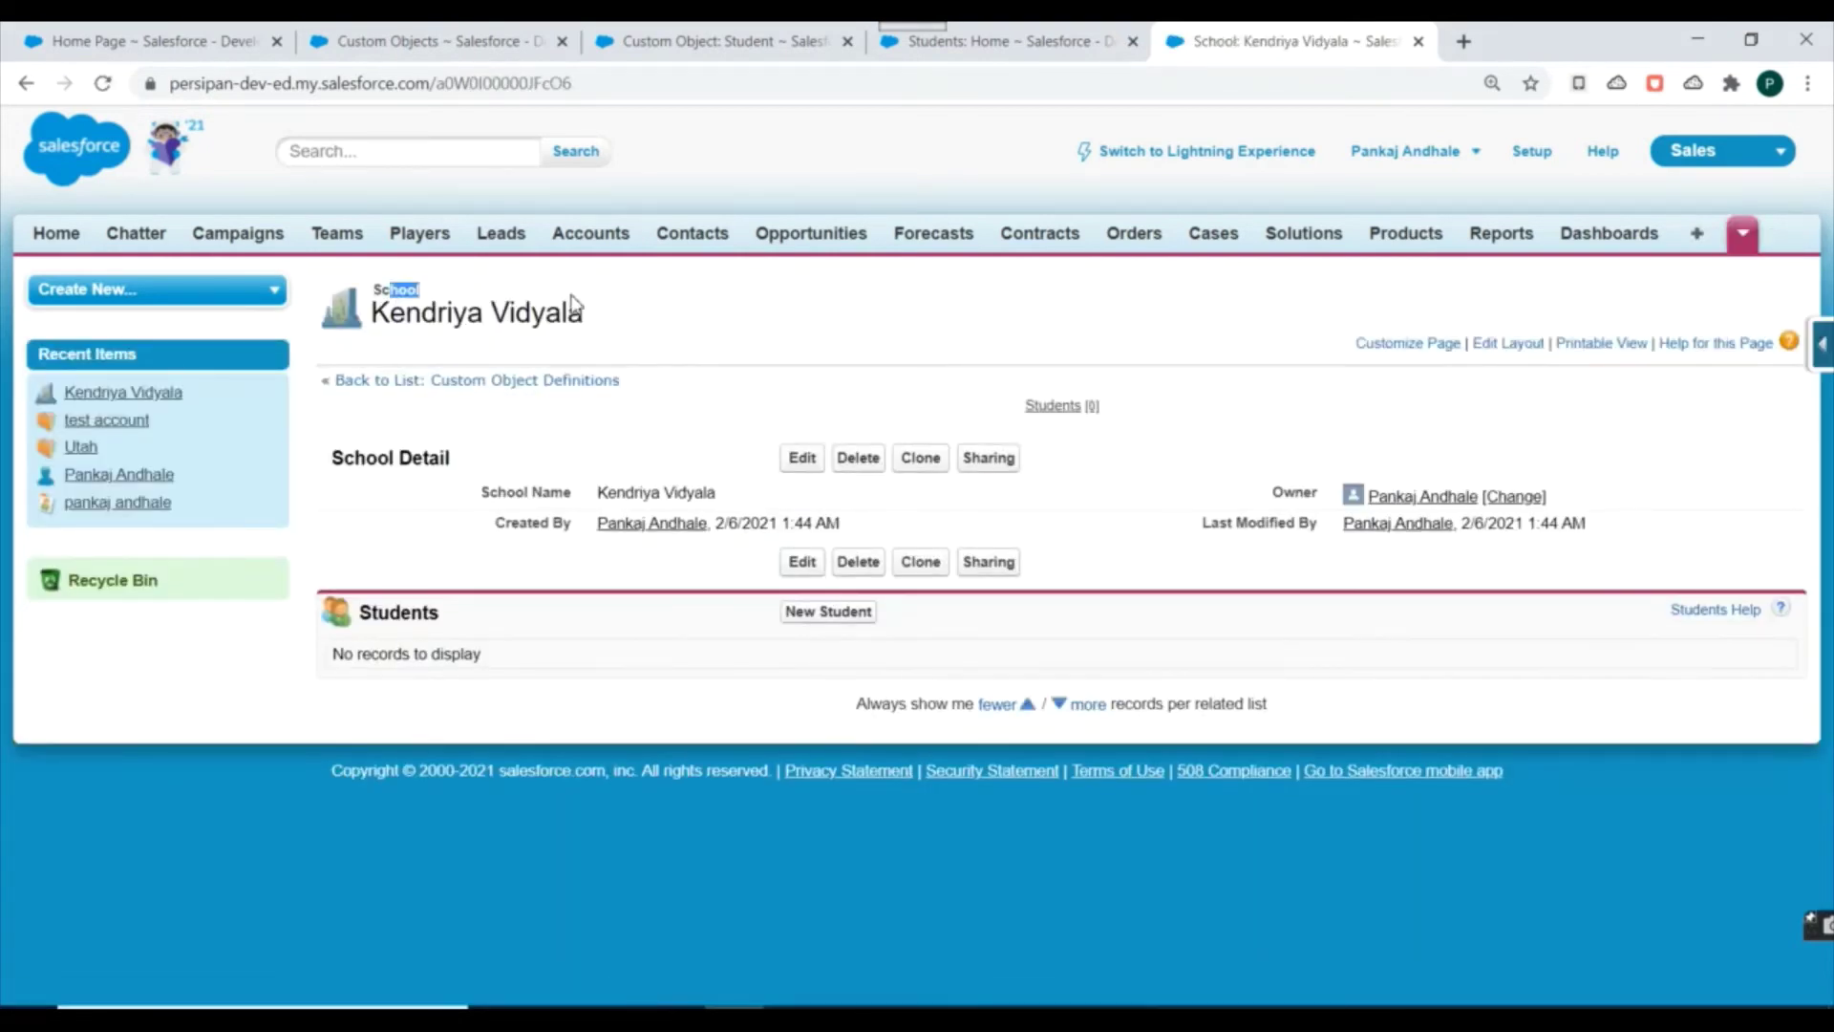
- Start a new Student record and fill in the student's name and roll number 01
left_click(1003, 41)
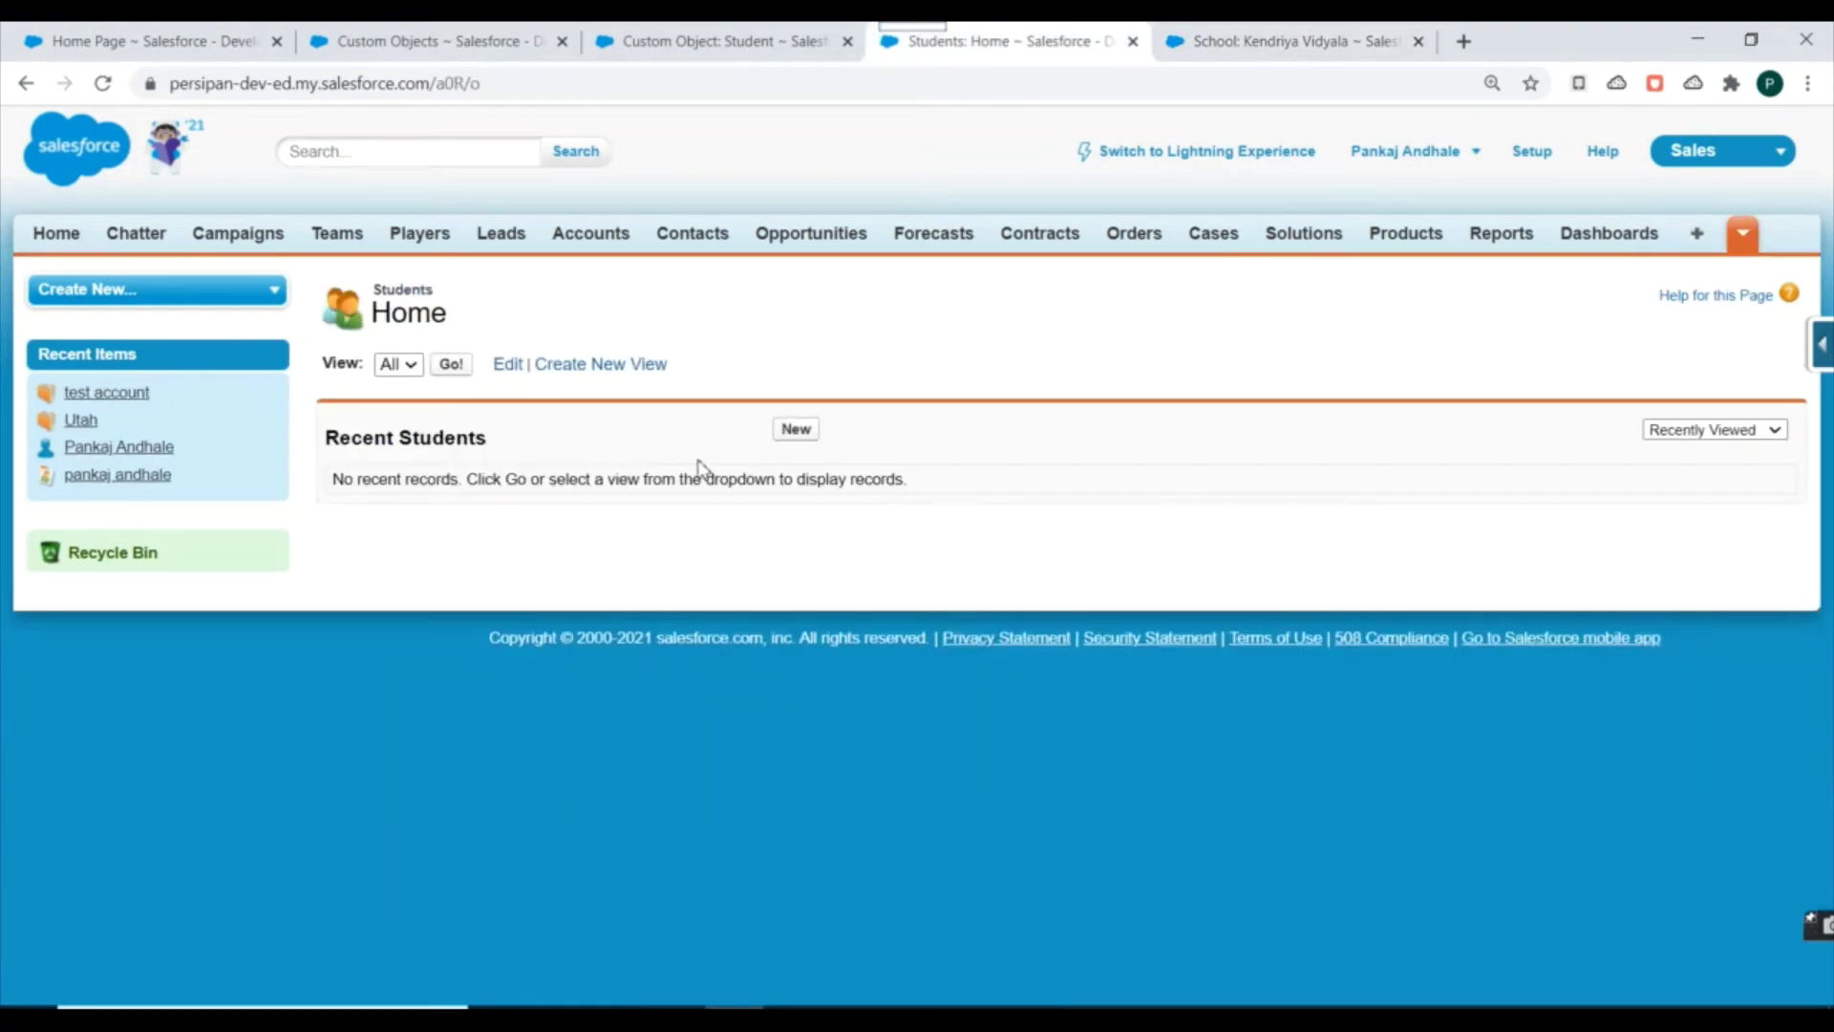
left_click(793, 435)
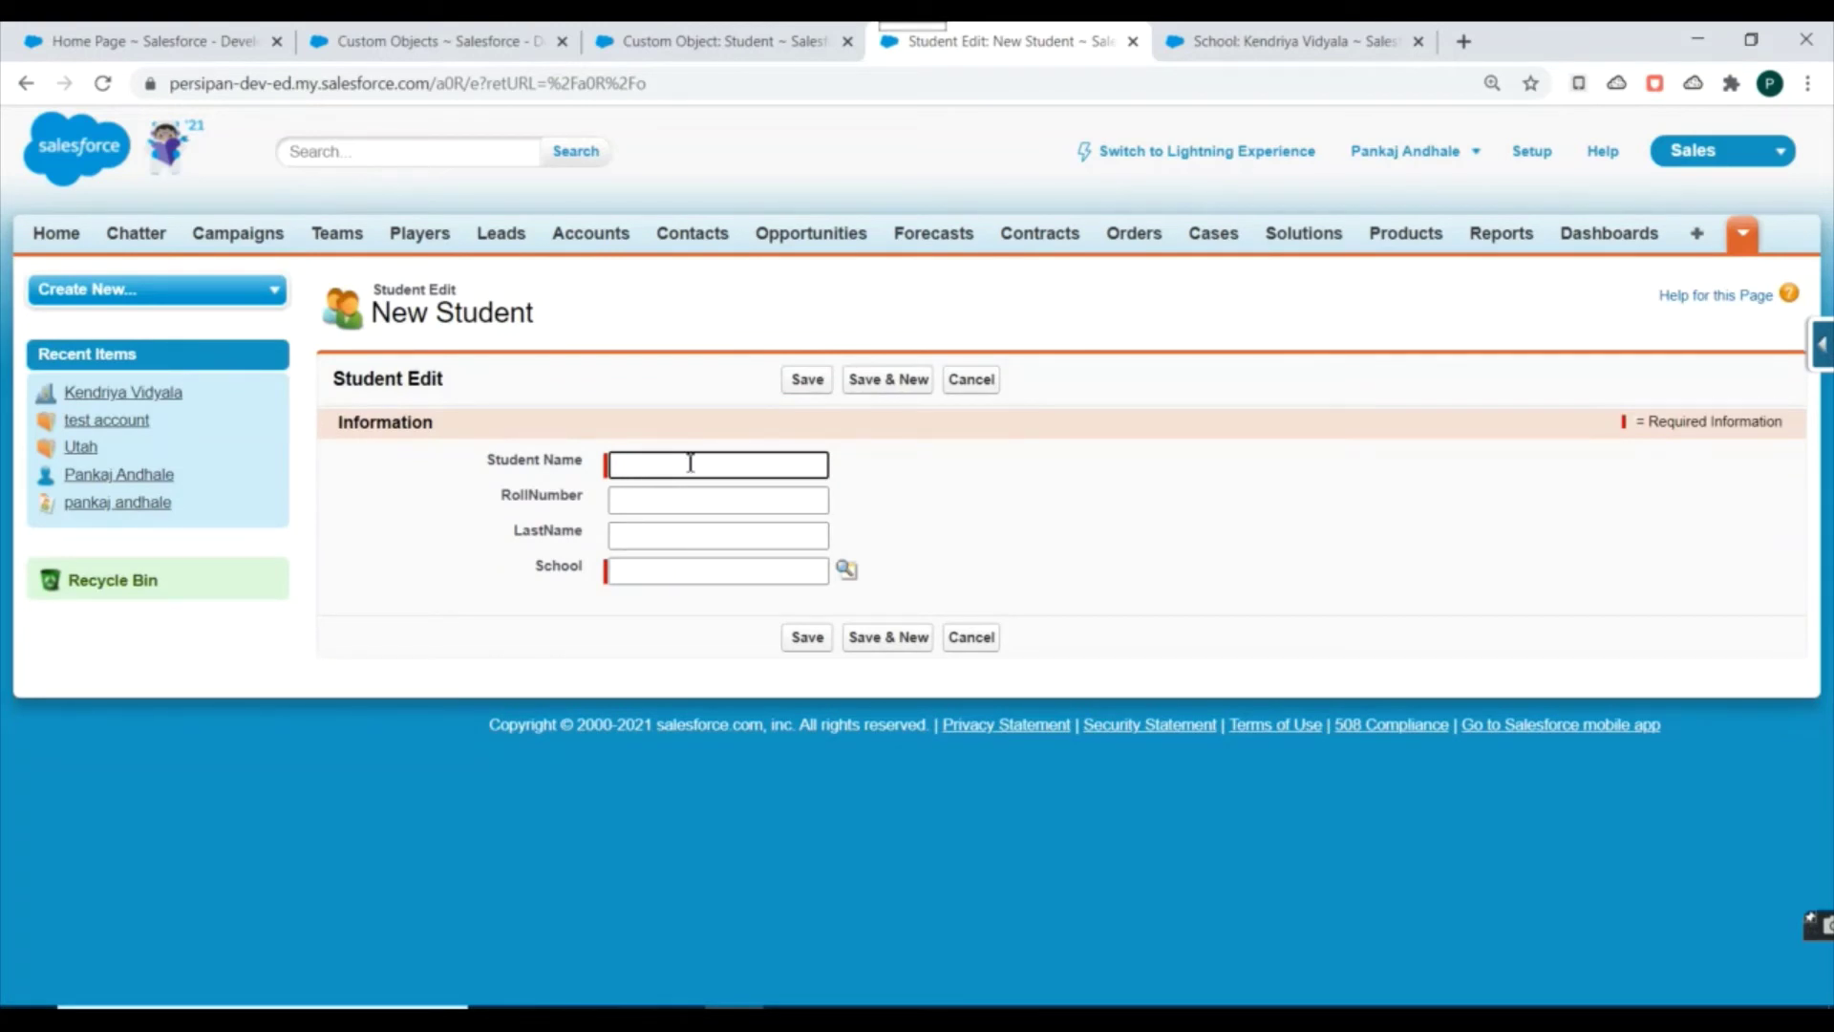
type("Pankaj")
left_click(698, 497)
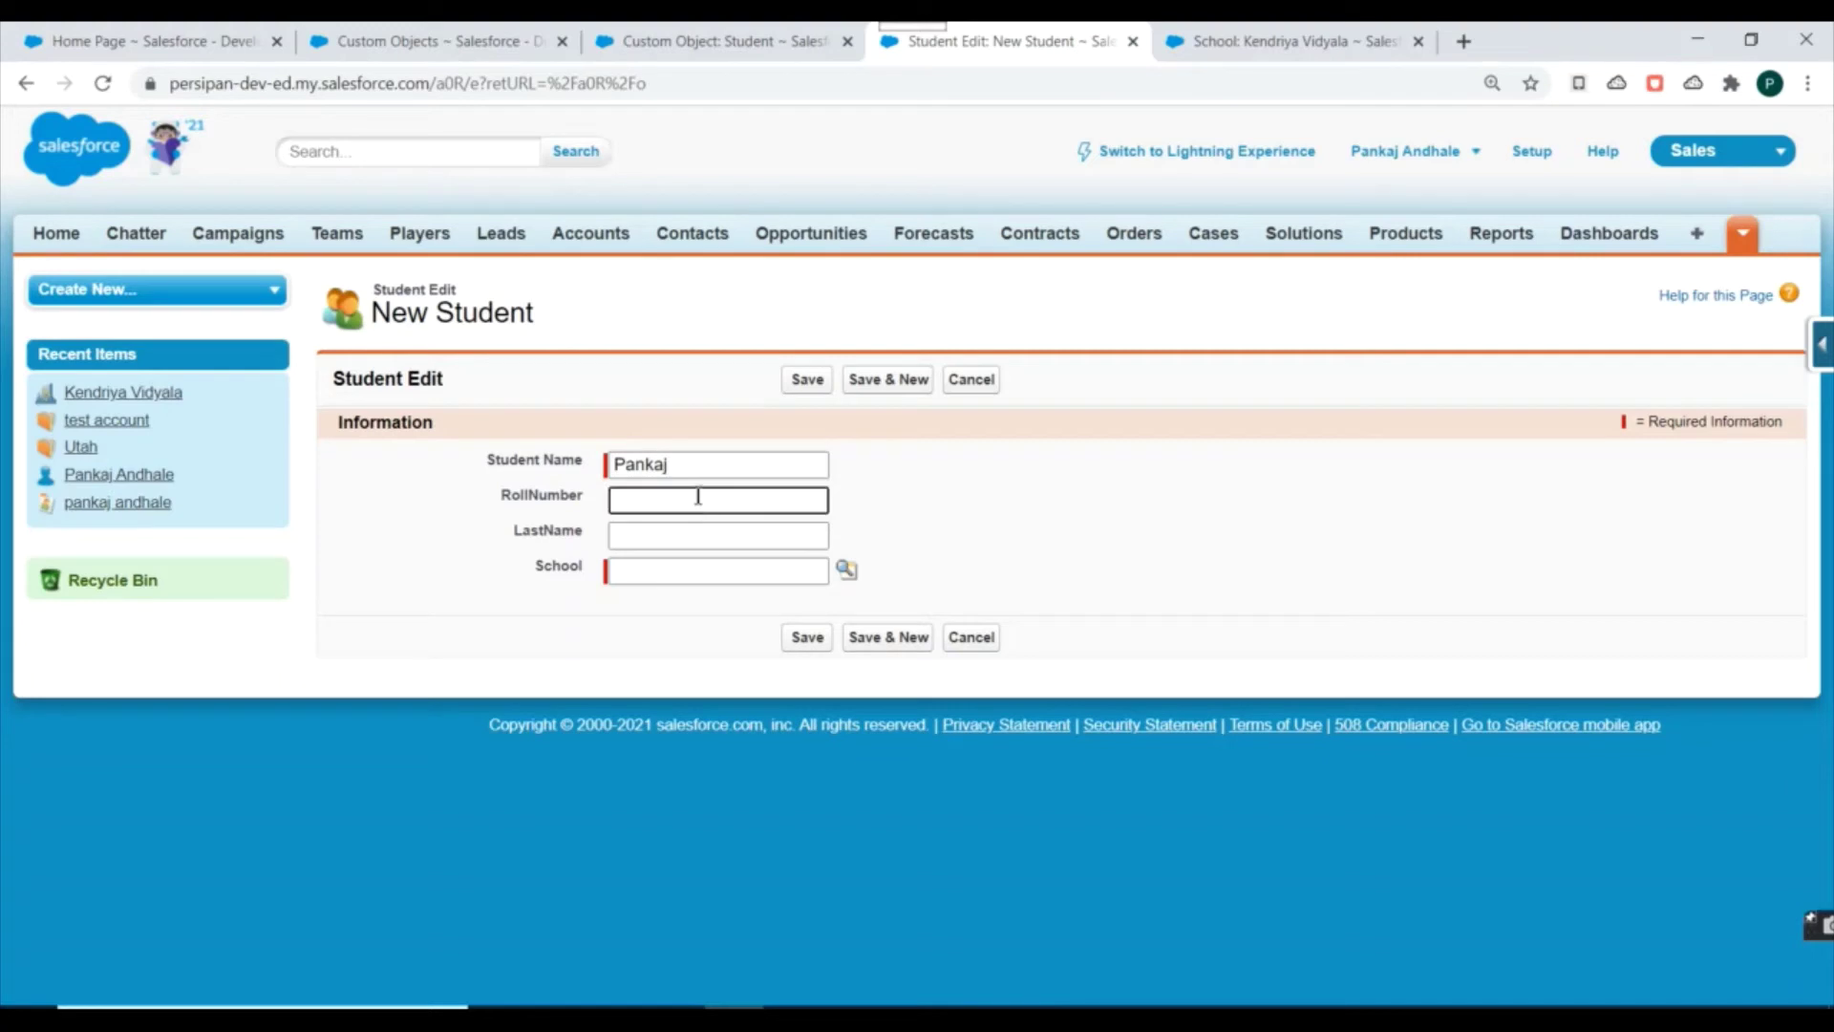
- Look up Kendriya Vidyala and assign it as the new student's School
left_click(846, 569)
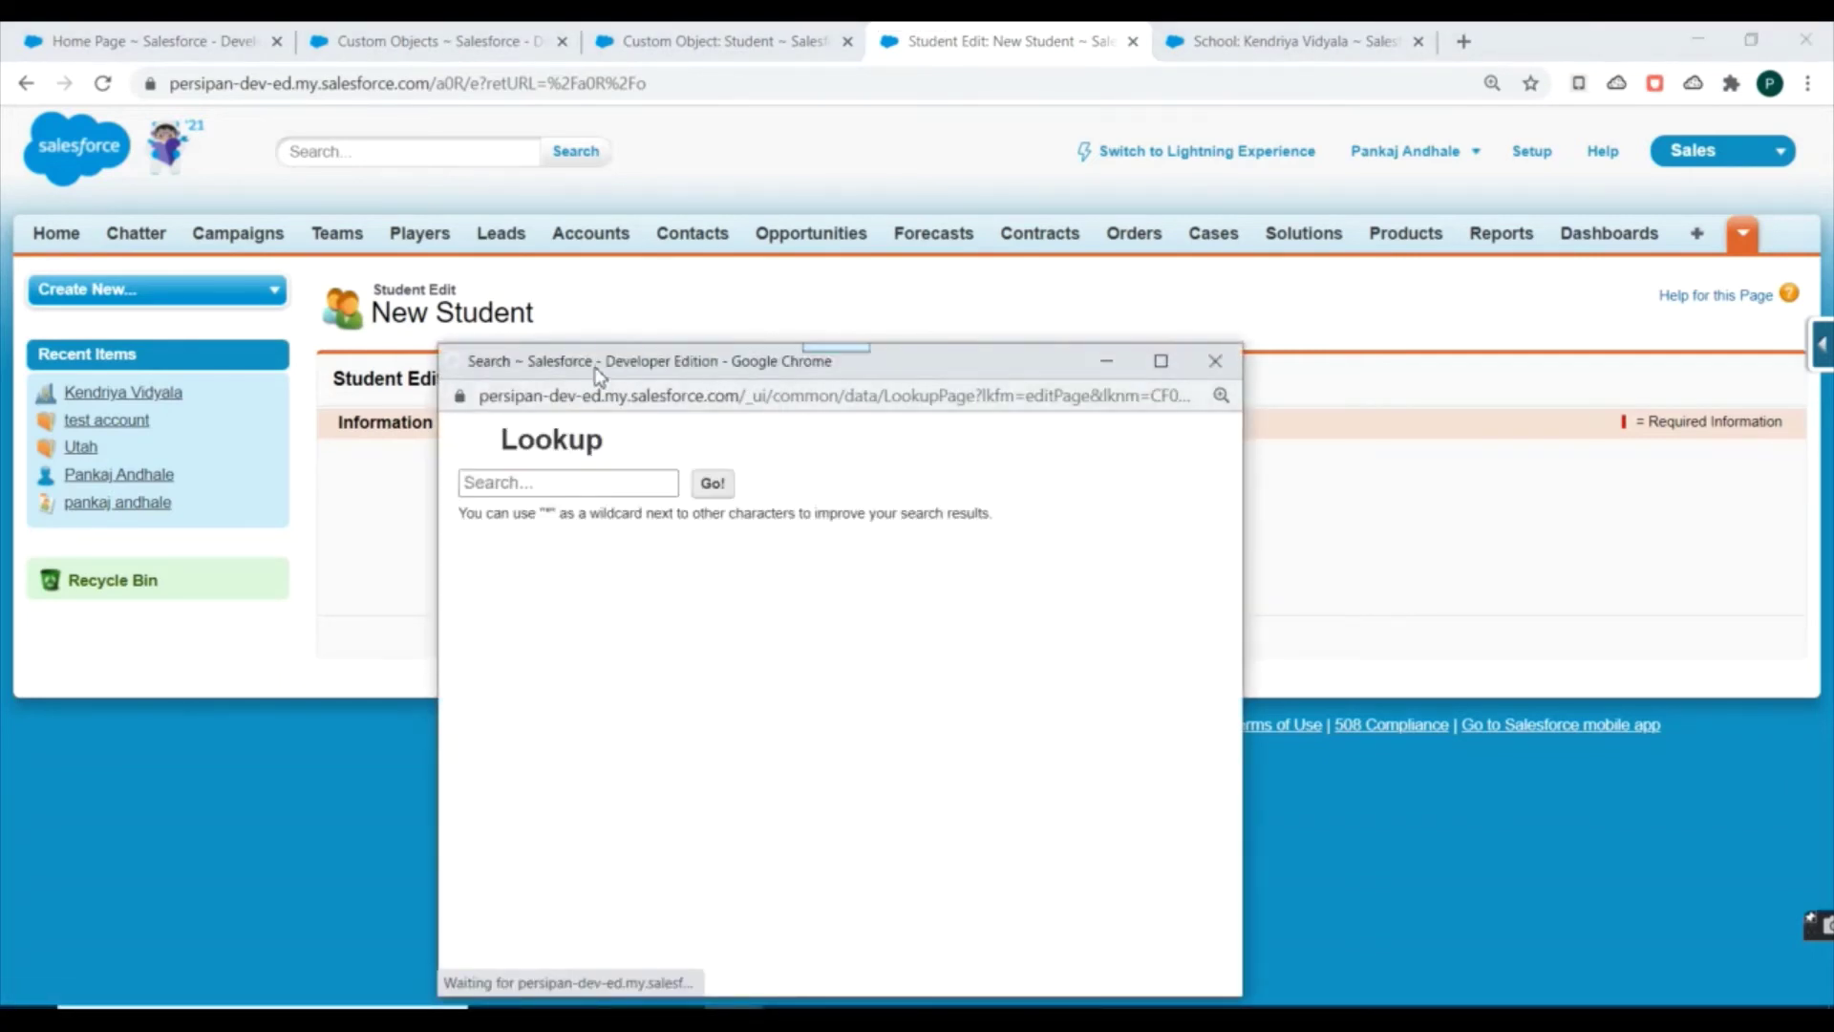
left_click_drag(764, 360, 979, 304)
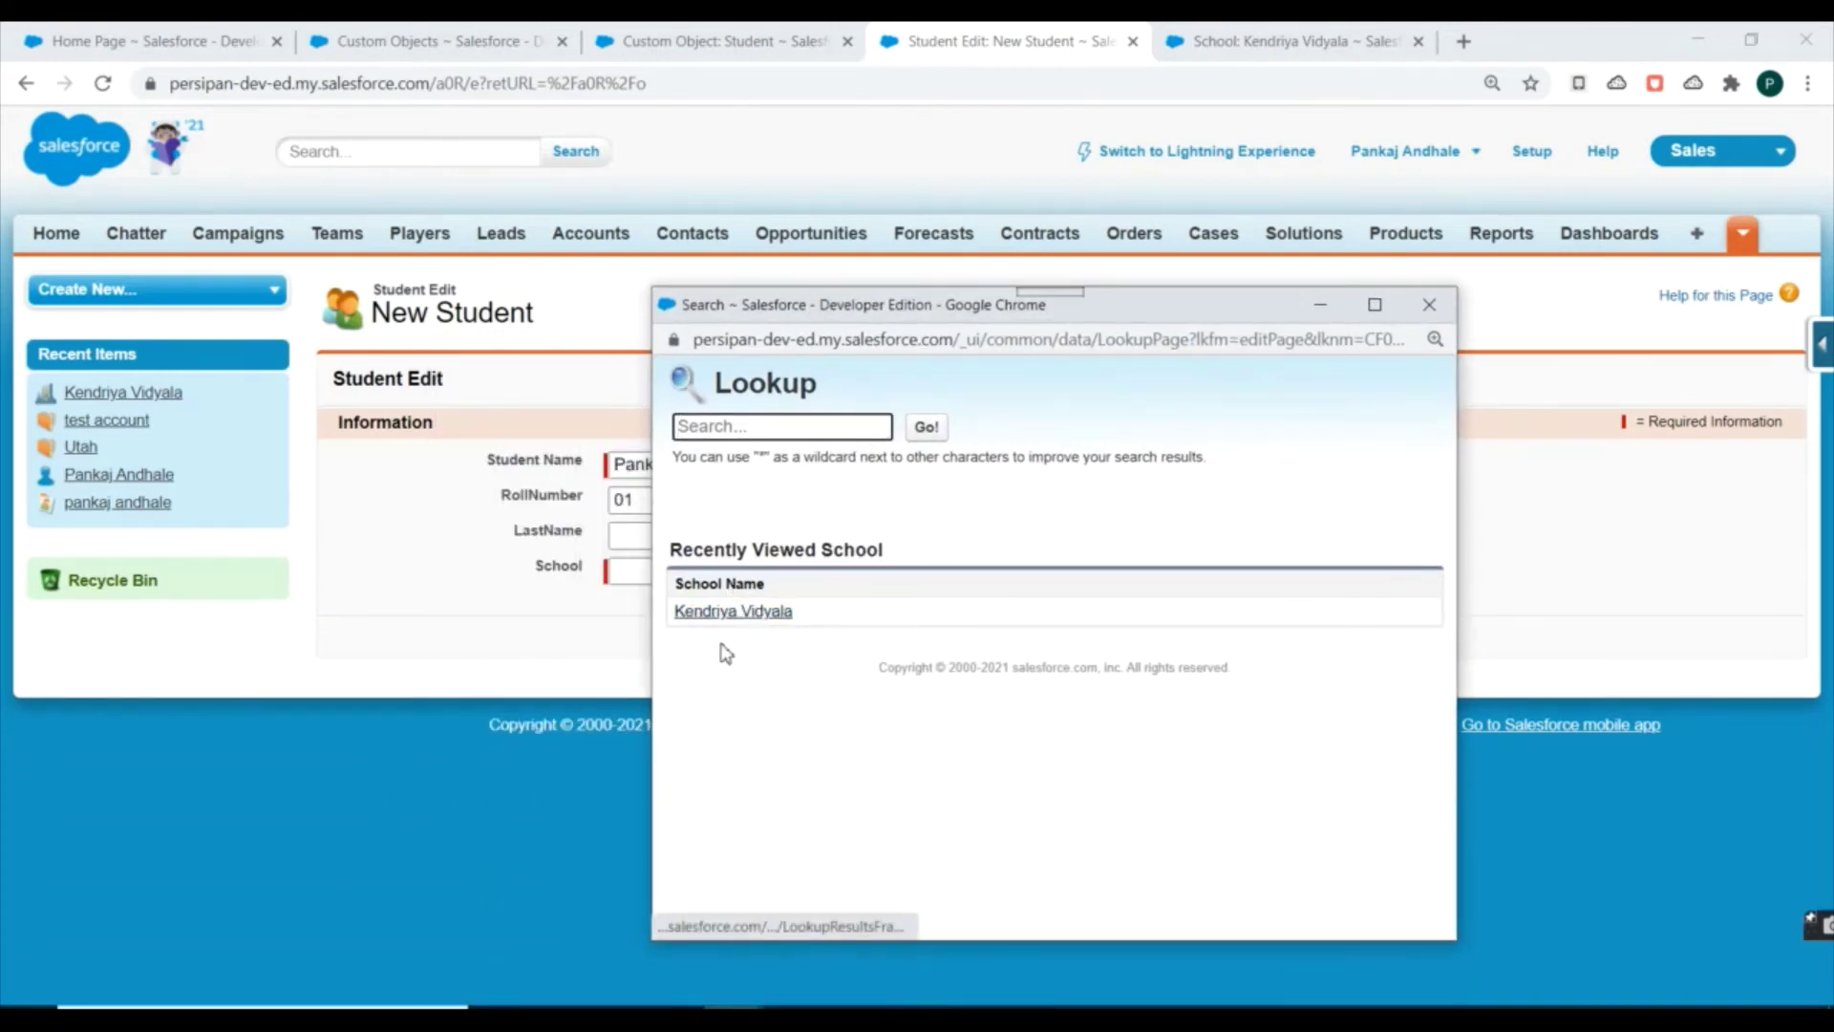
left_click(726, 616)
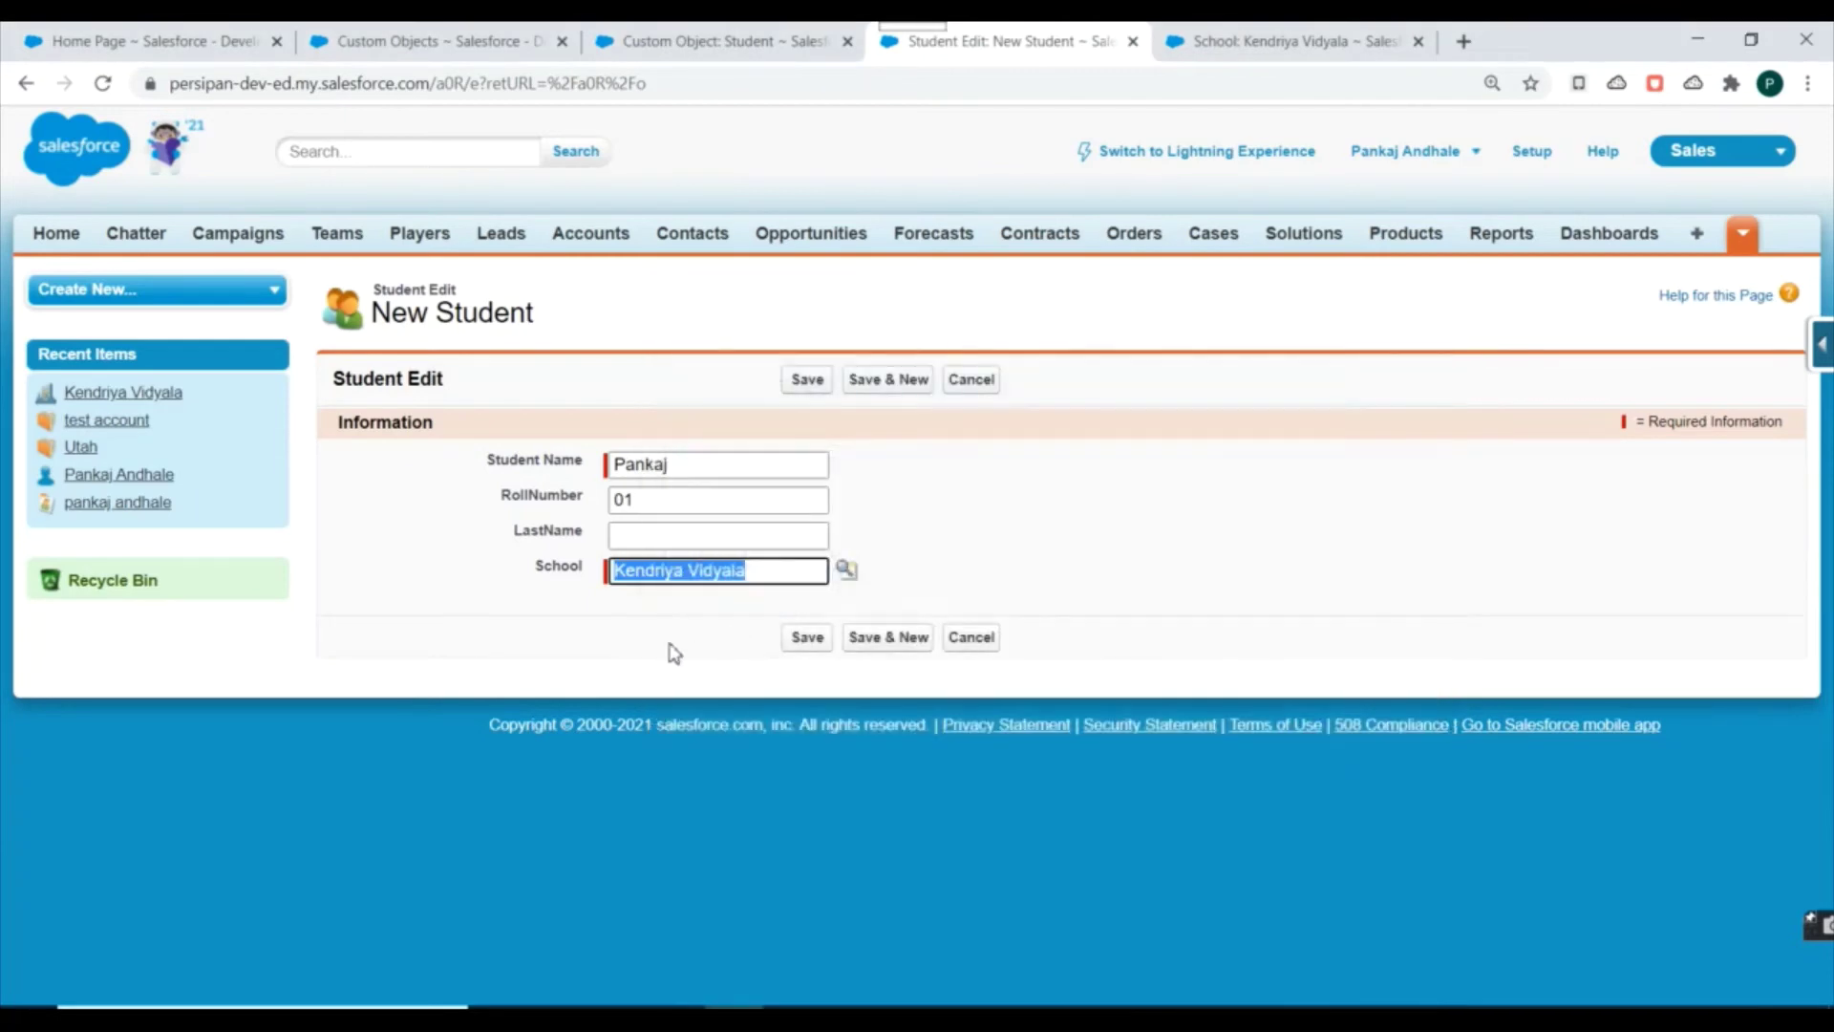
left_click(620, 642)
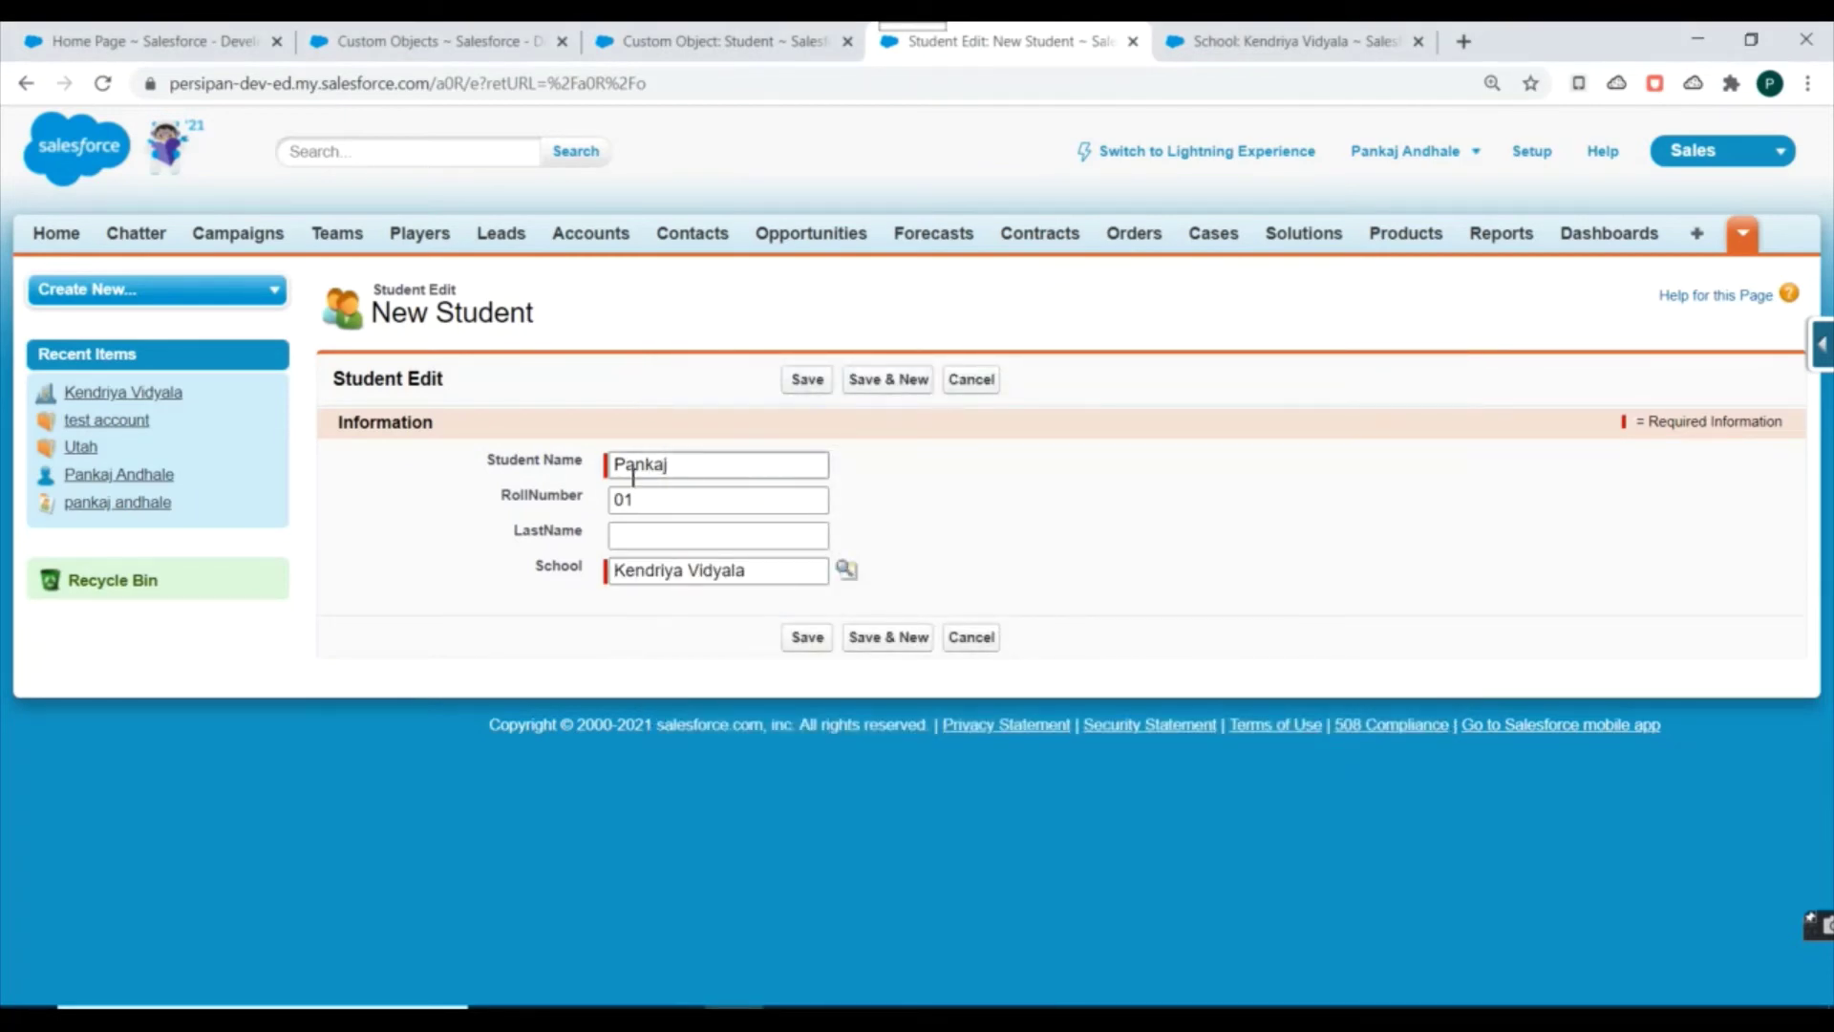
double_click(560, 568)
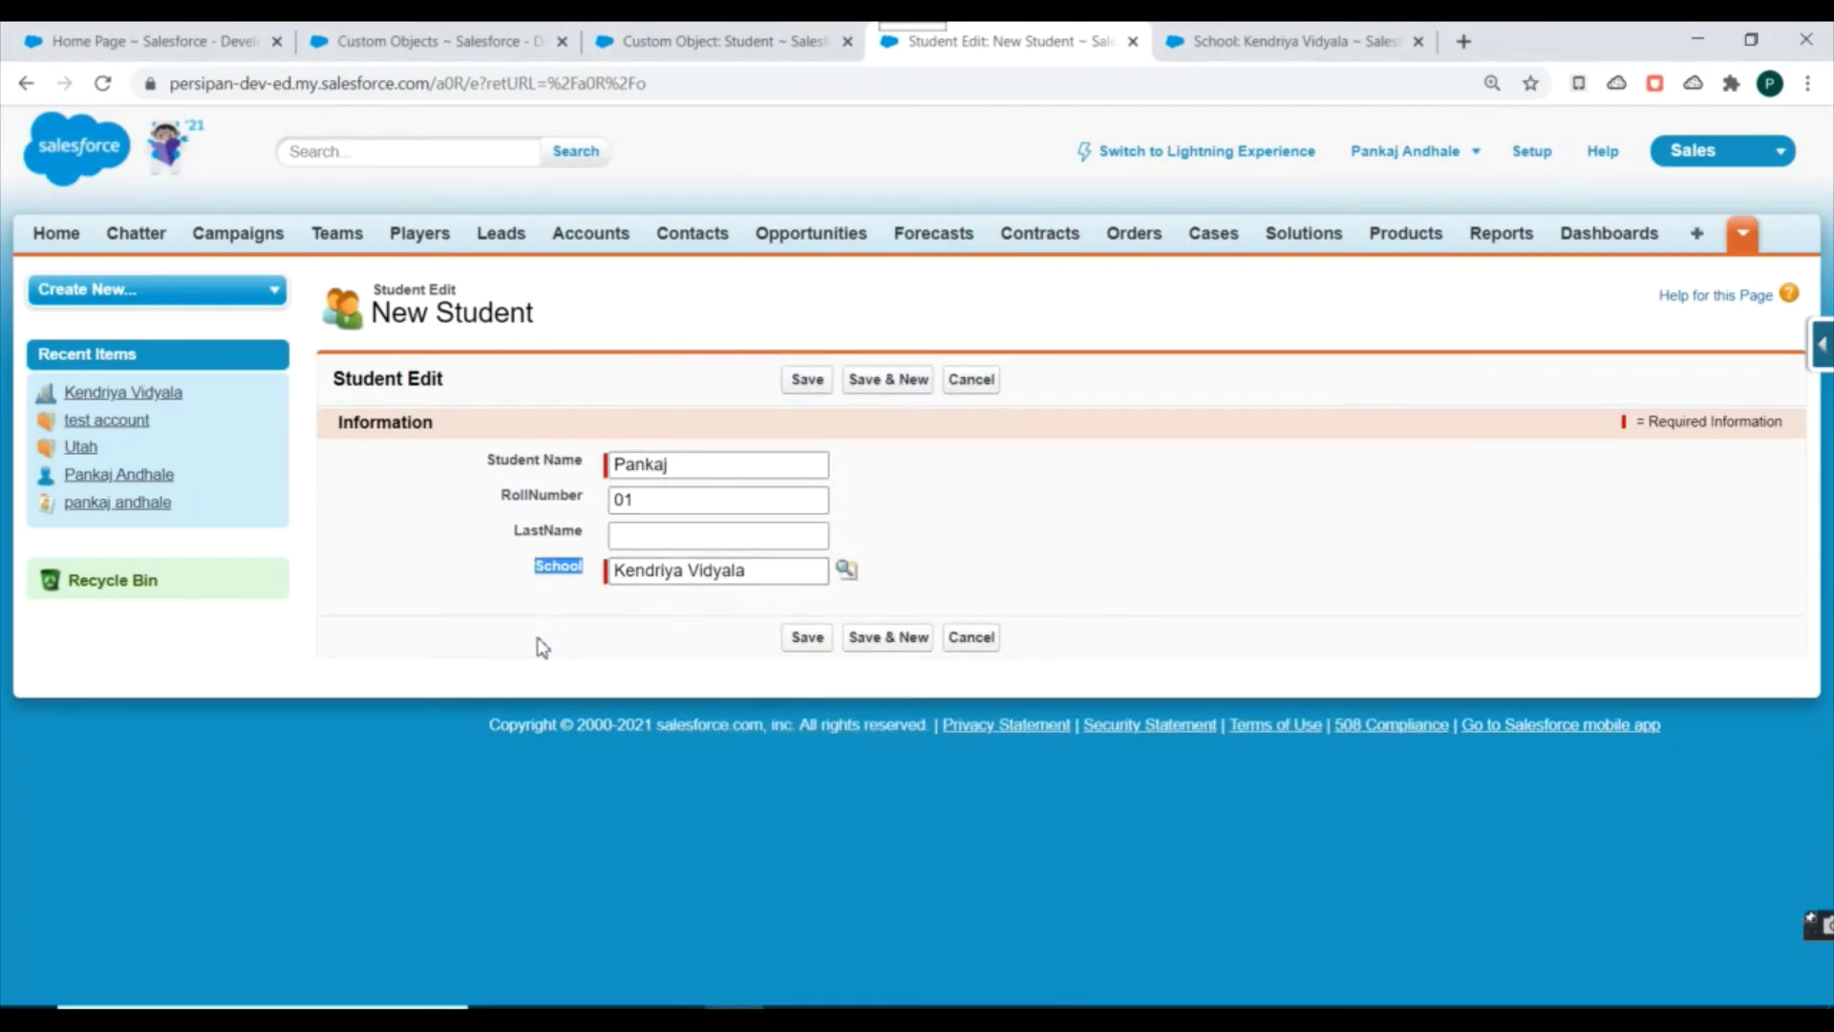
- Check the Kendriya Vidyala School record, return to the new Student form and save the Student record
left_click(1270, 40)
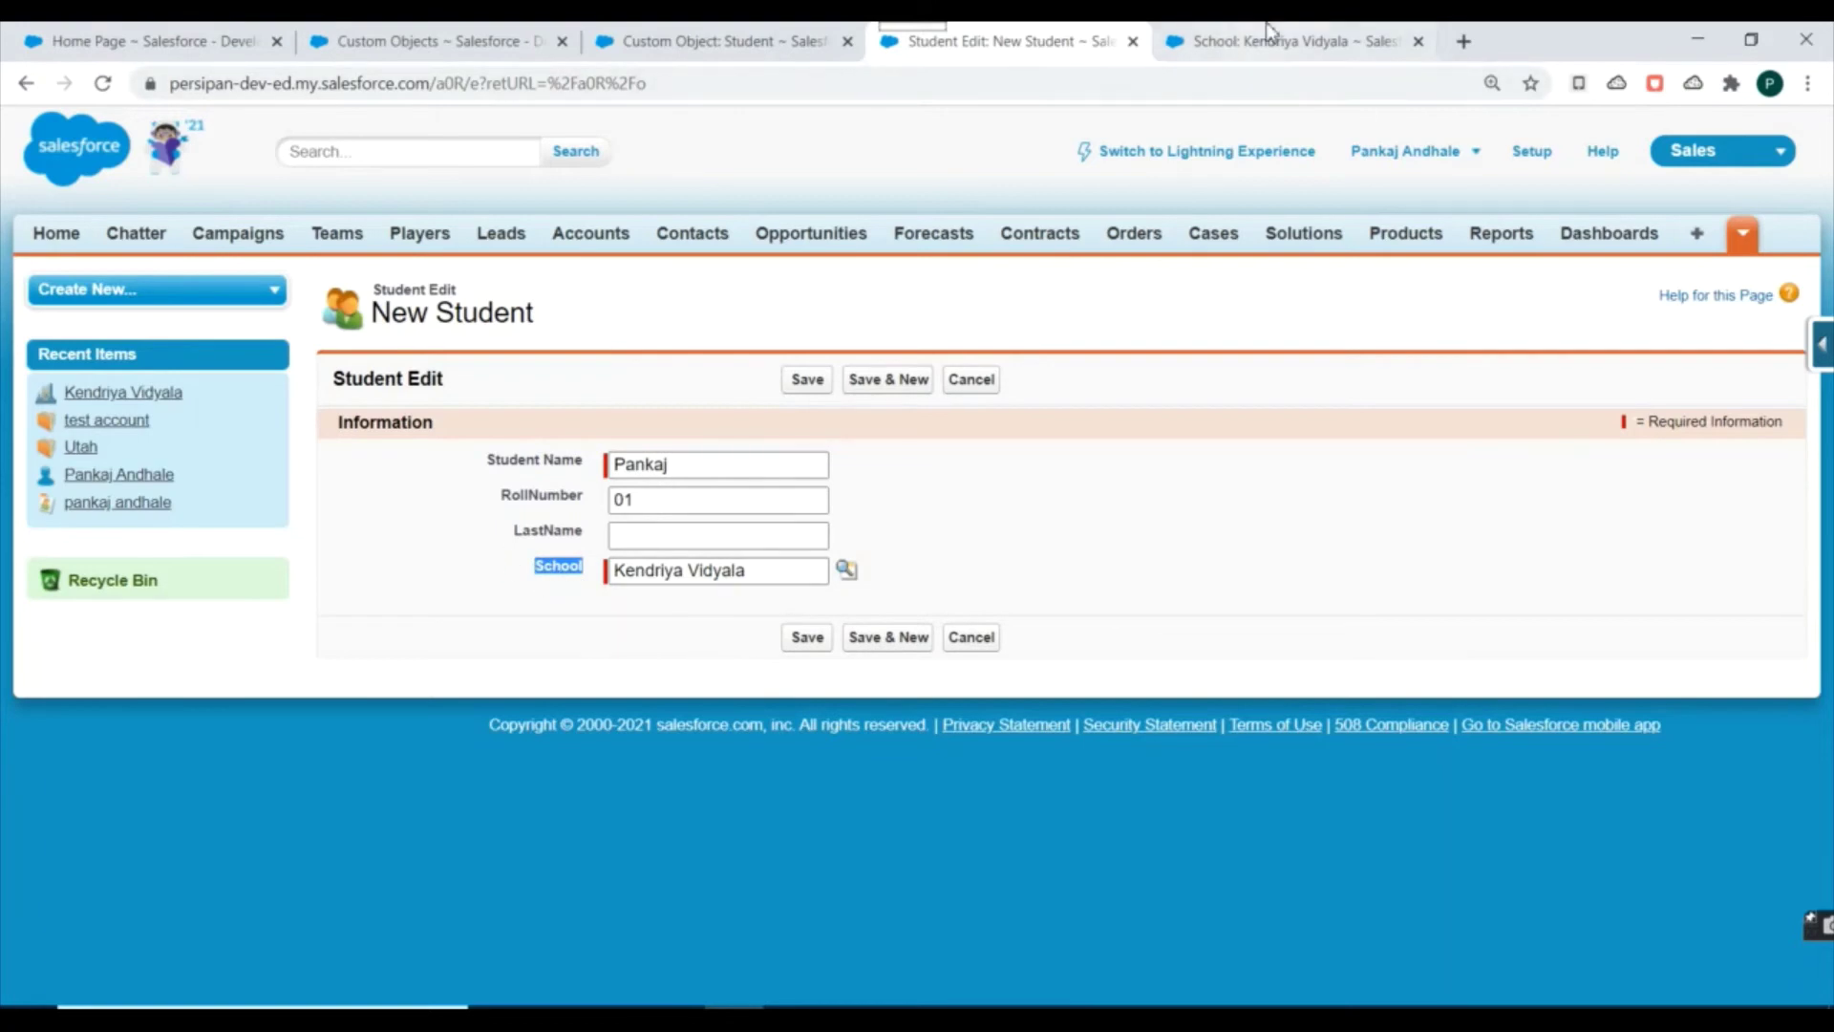
left_click_drag(459, 524, 553, 561)
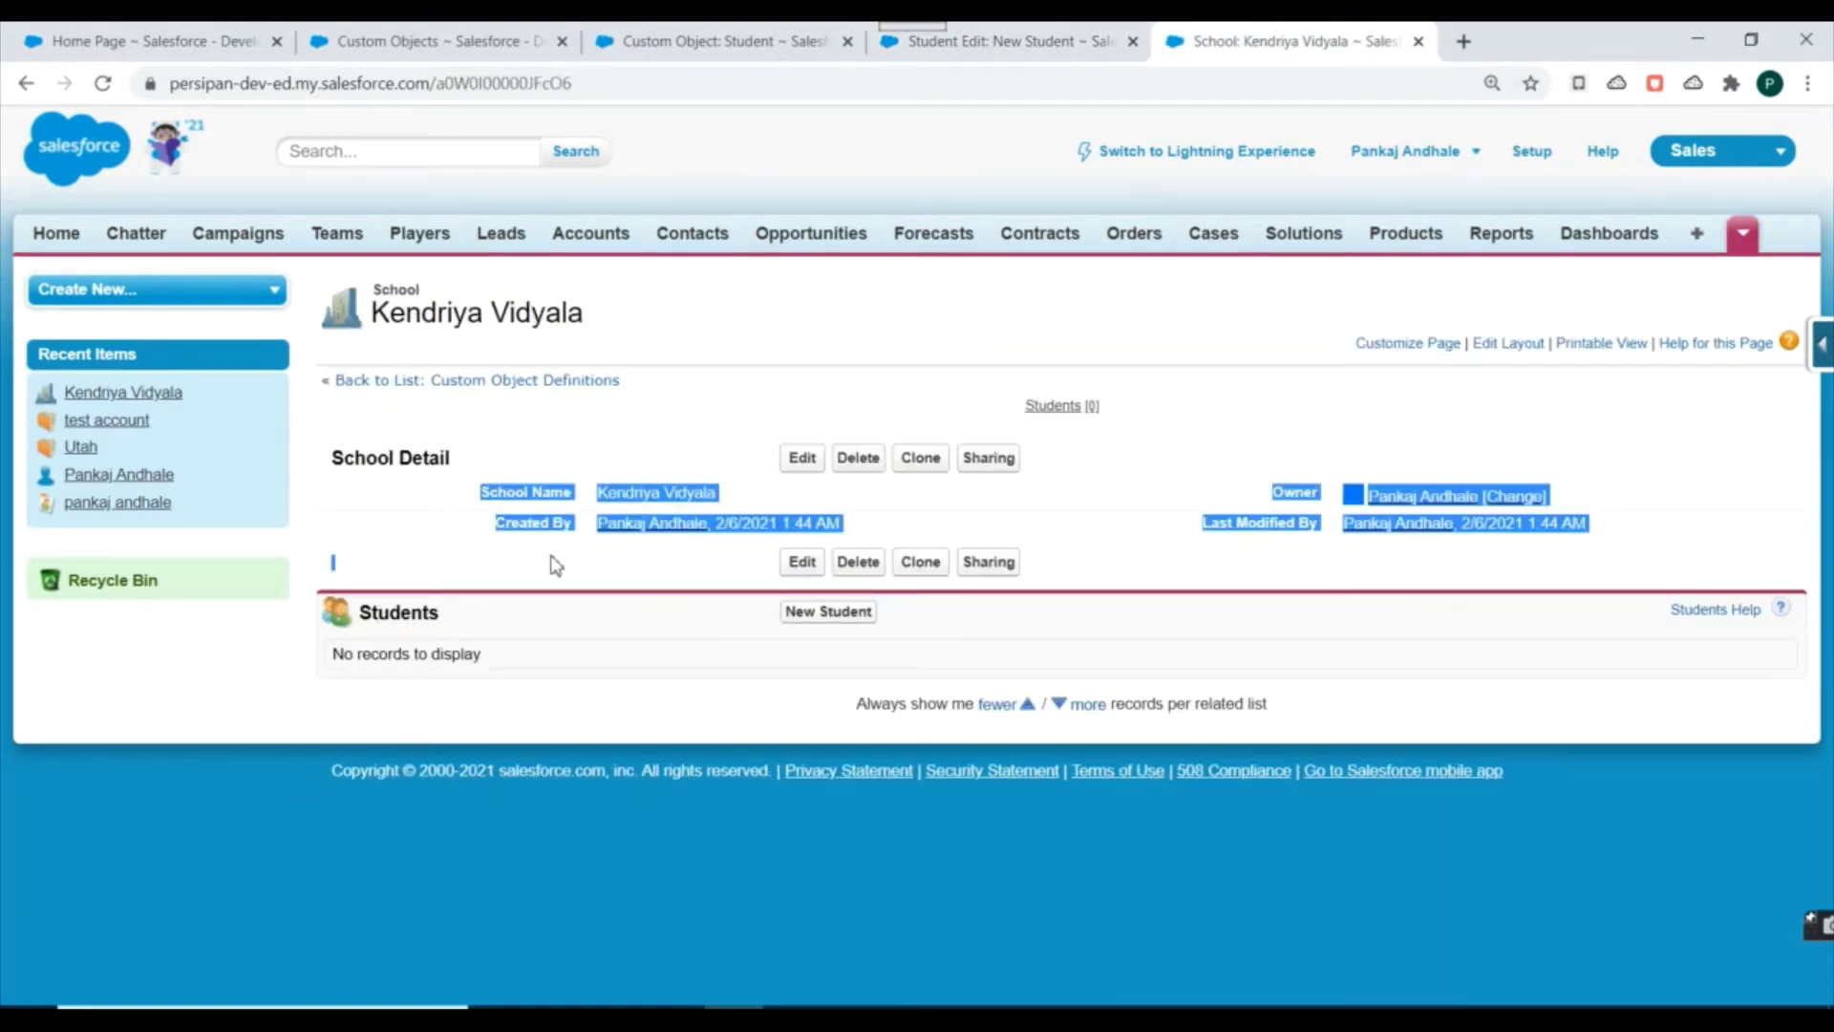
left_click(1108, 40)
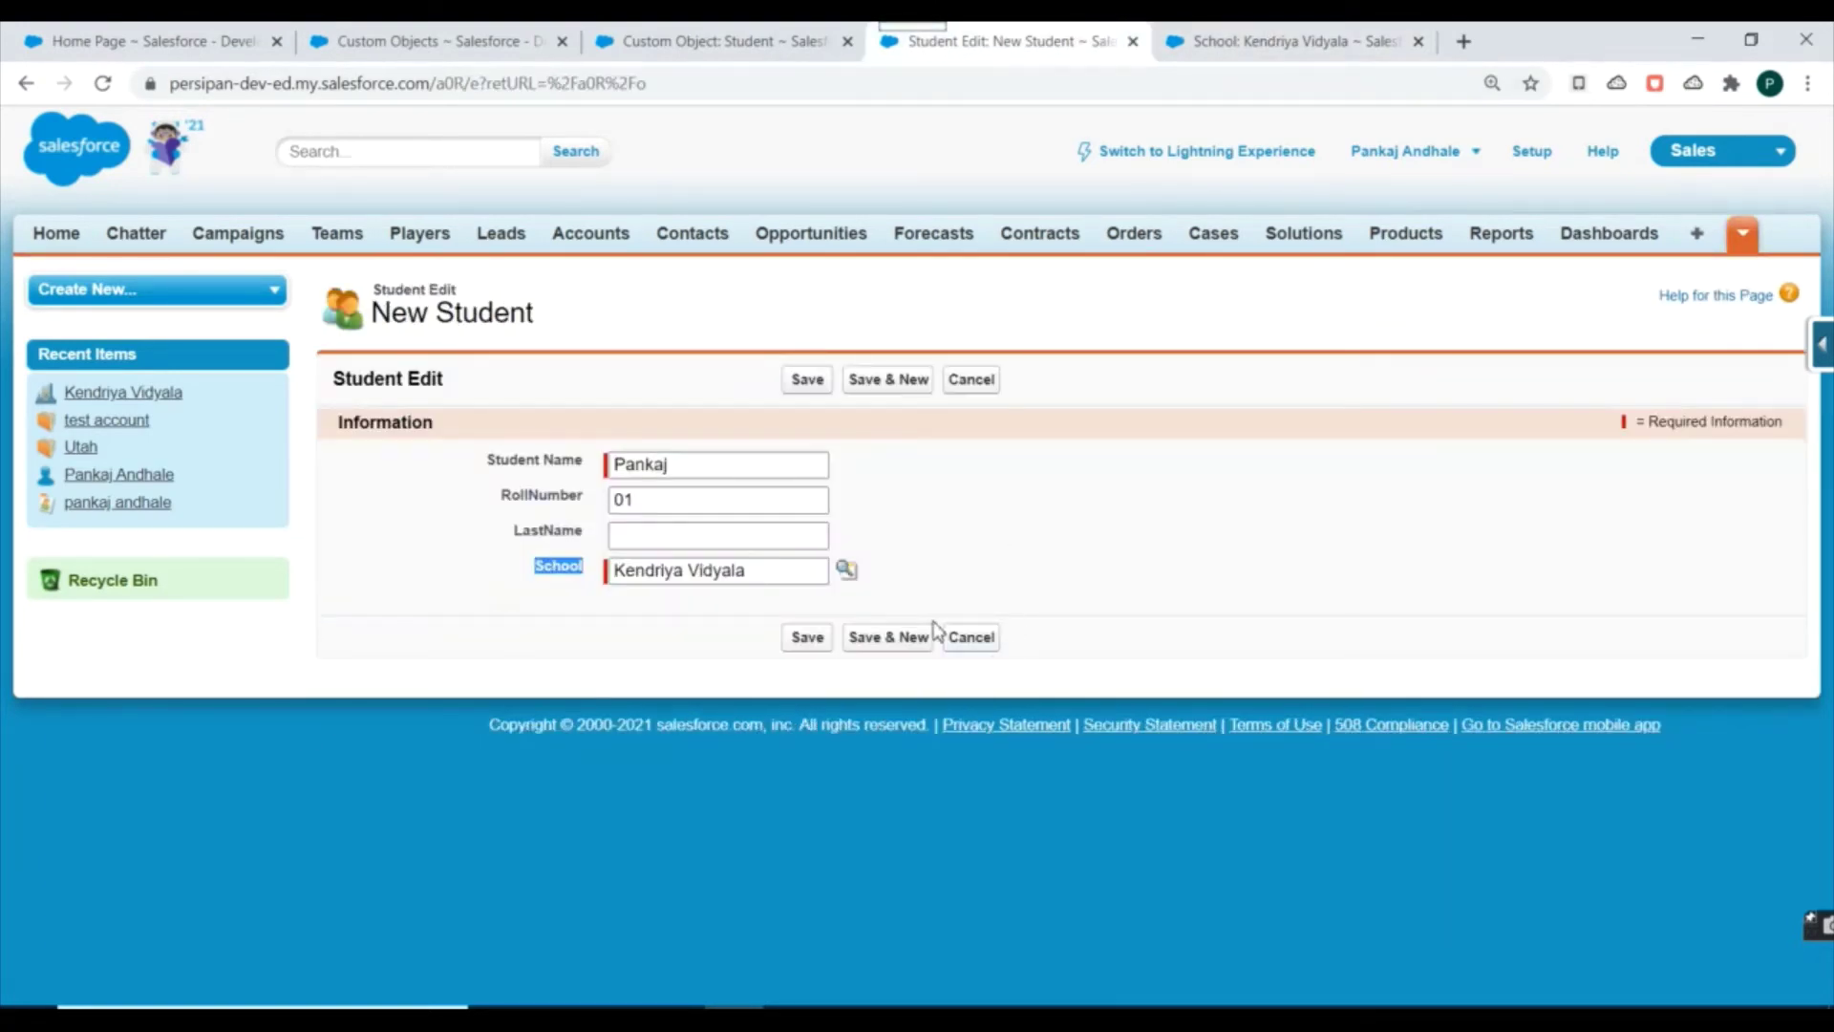
left_click(819, 382)
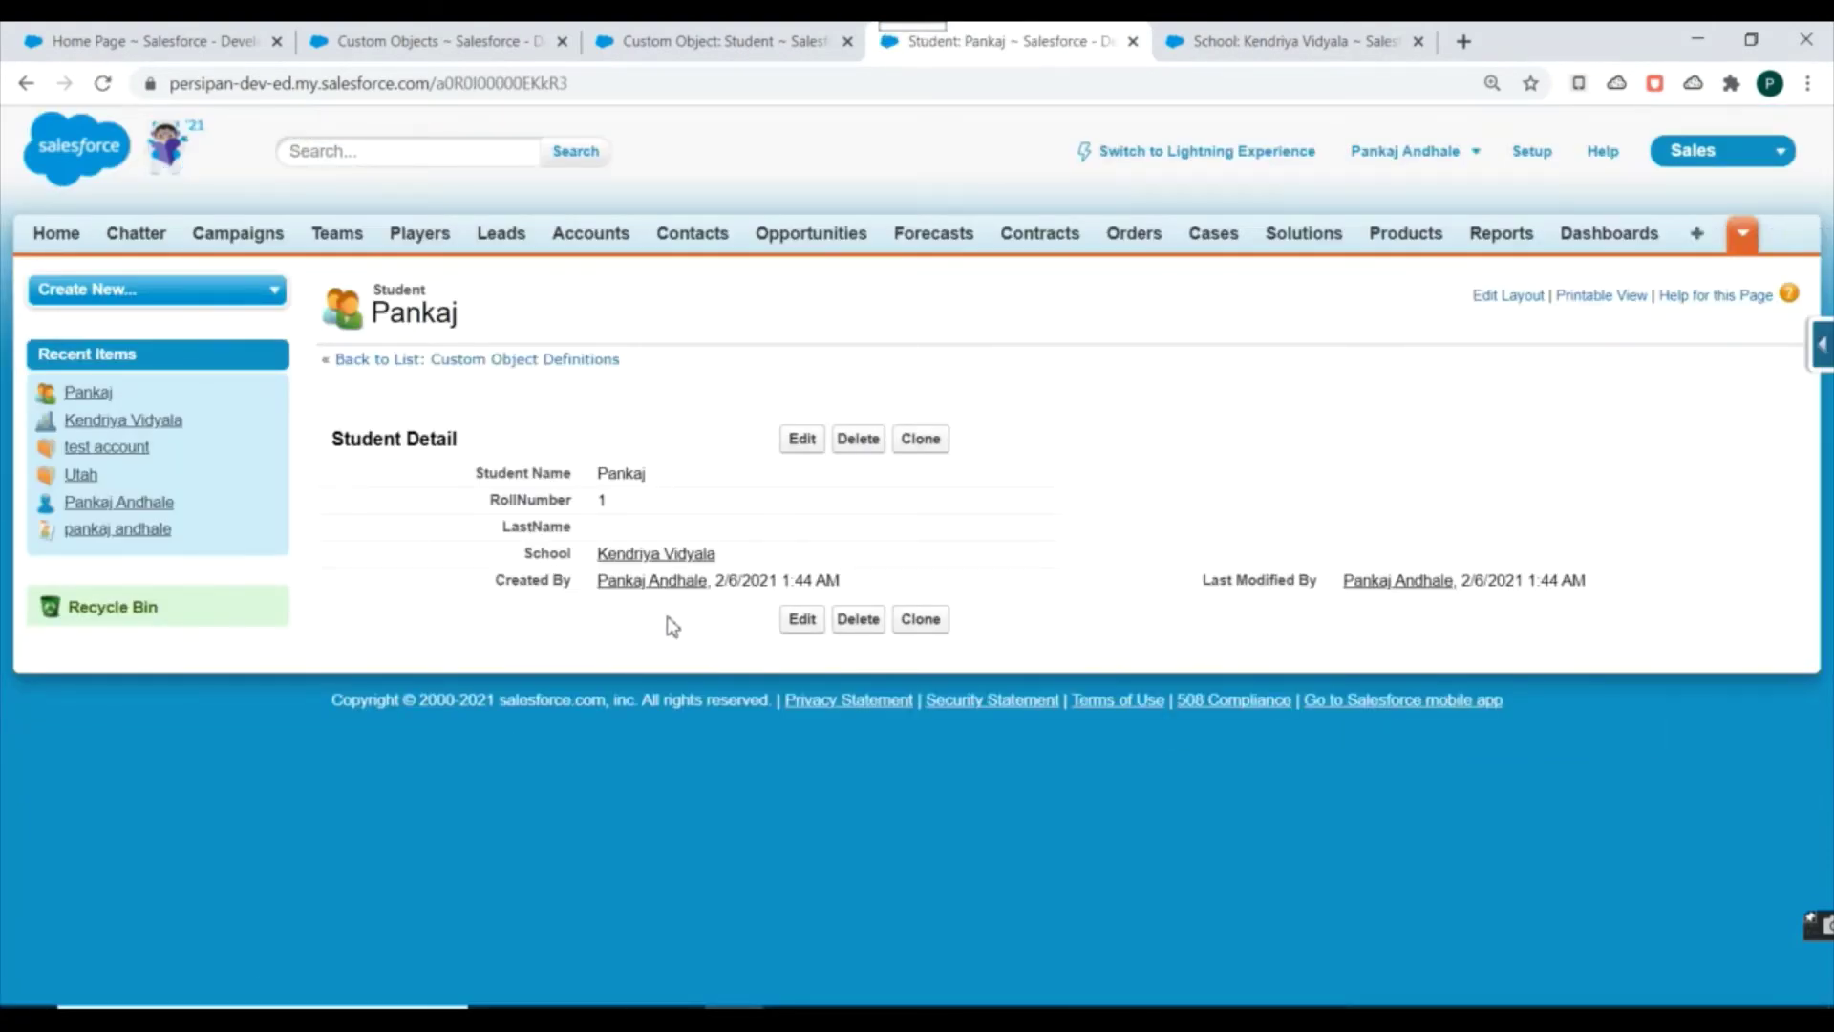
- Examine the Students related list on the Kendriya Vidyala School record and reload the page to refresh it
left_click(1276, 41)
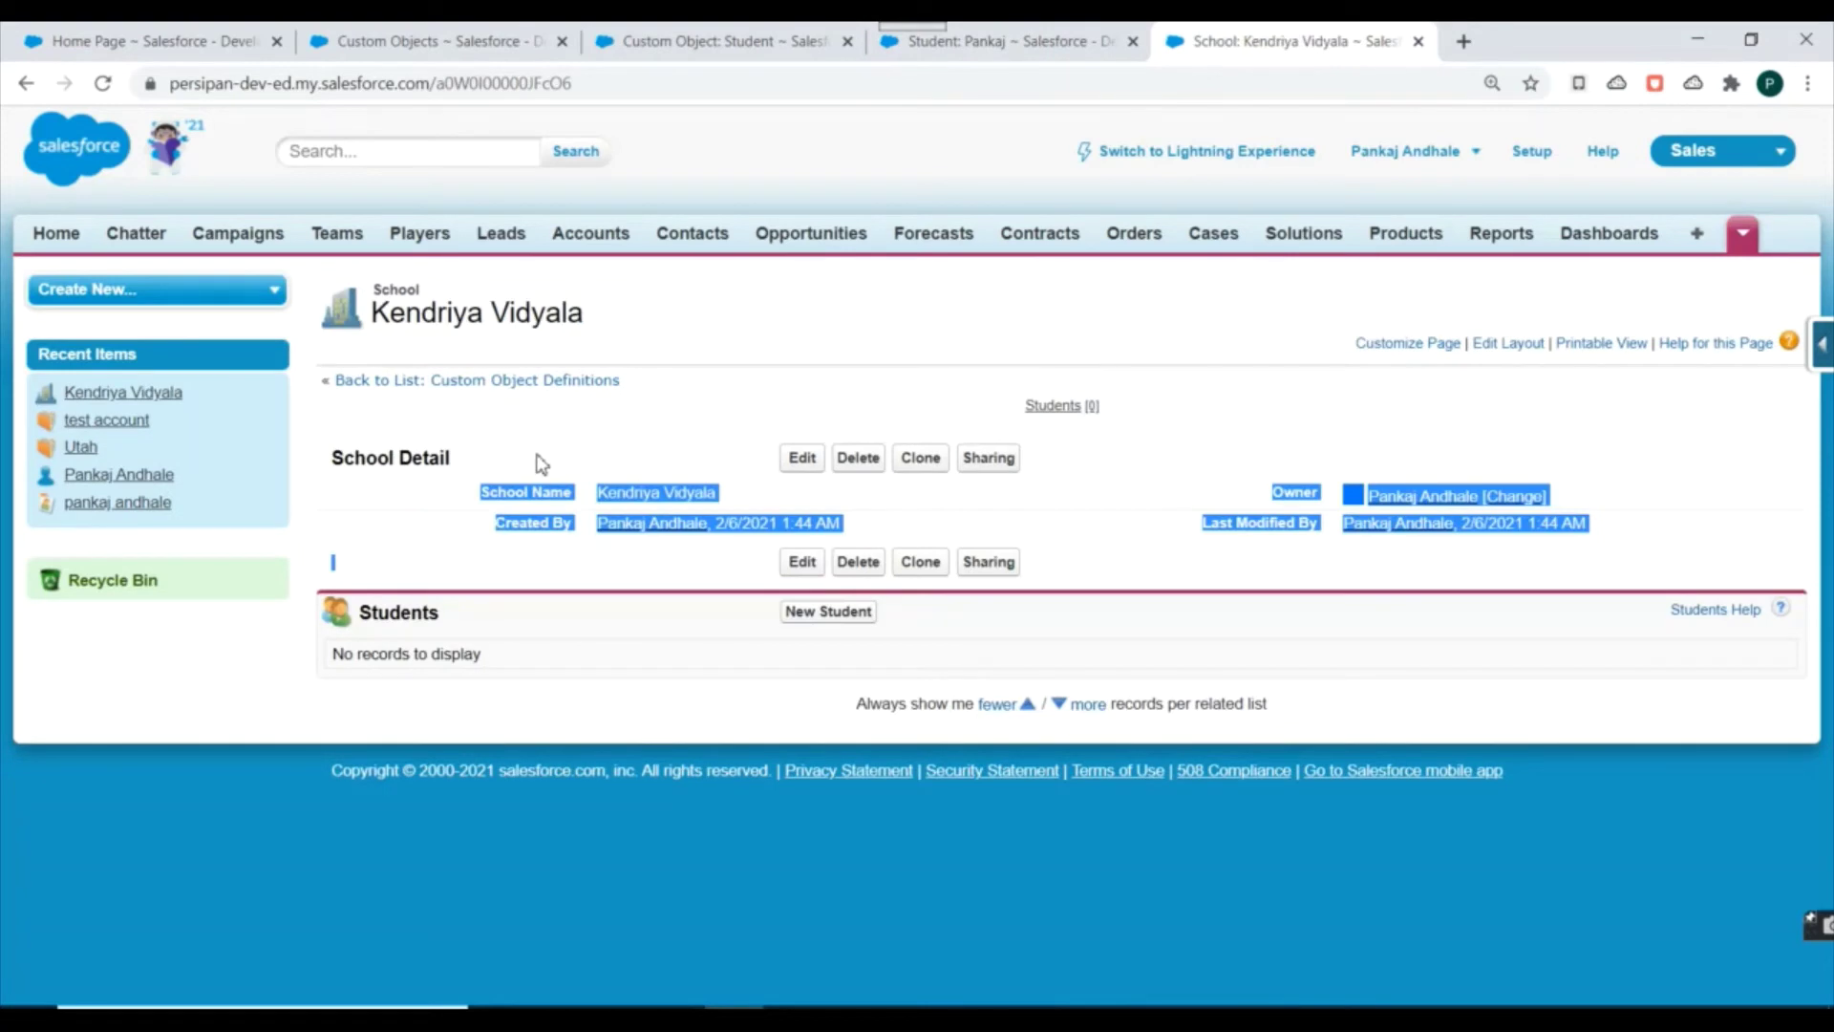
left_click(639, 401)
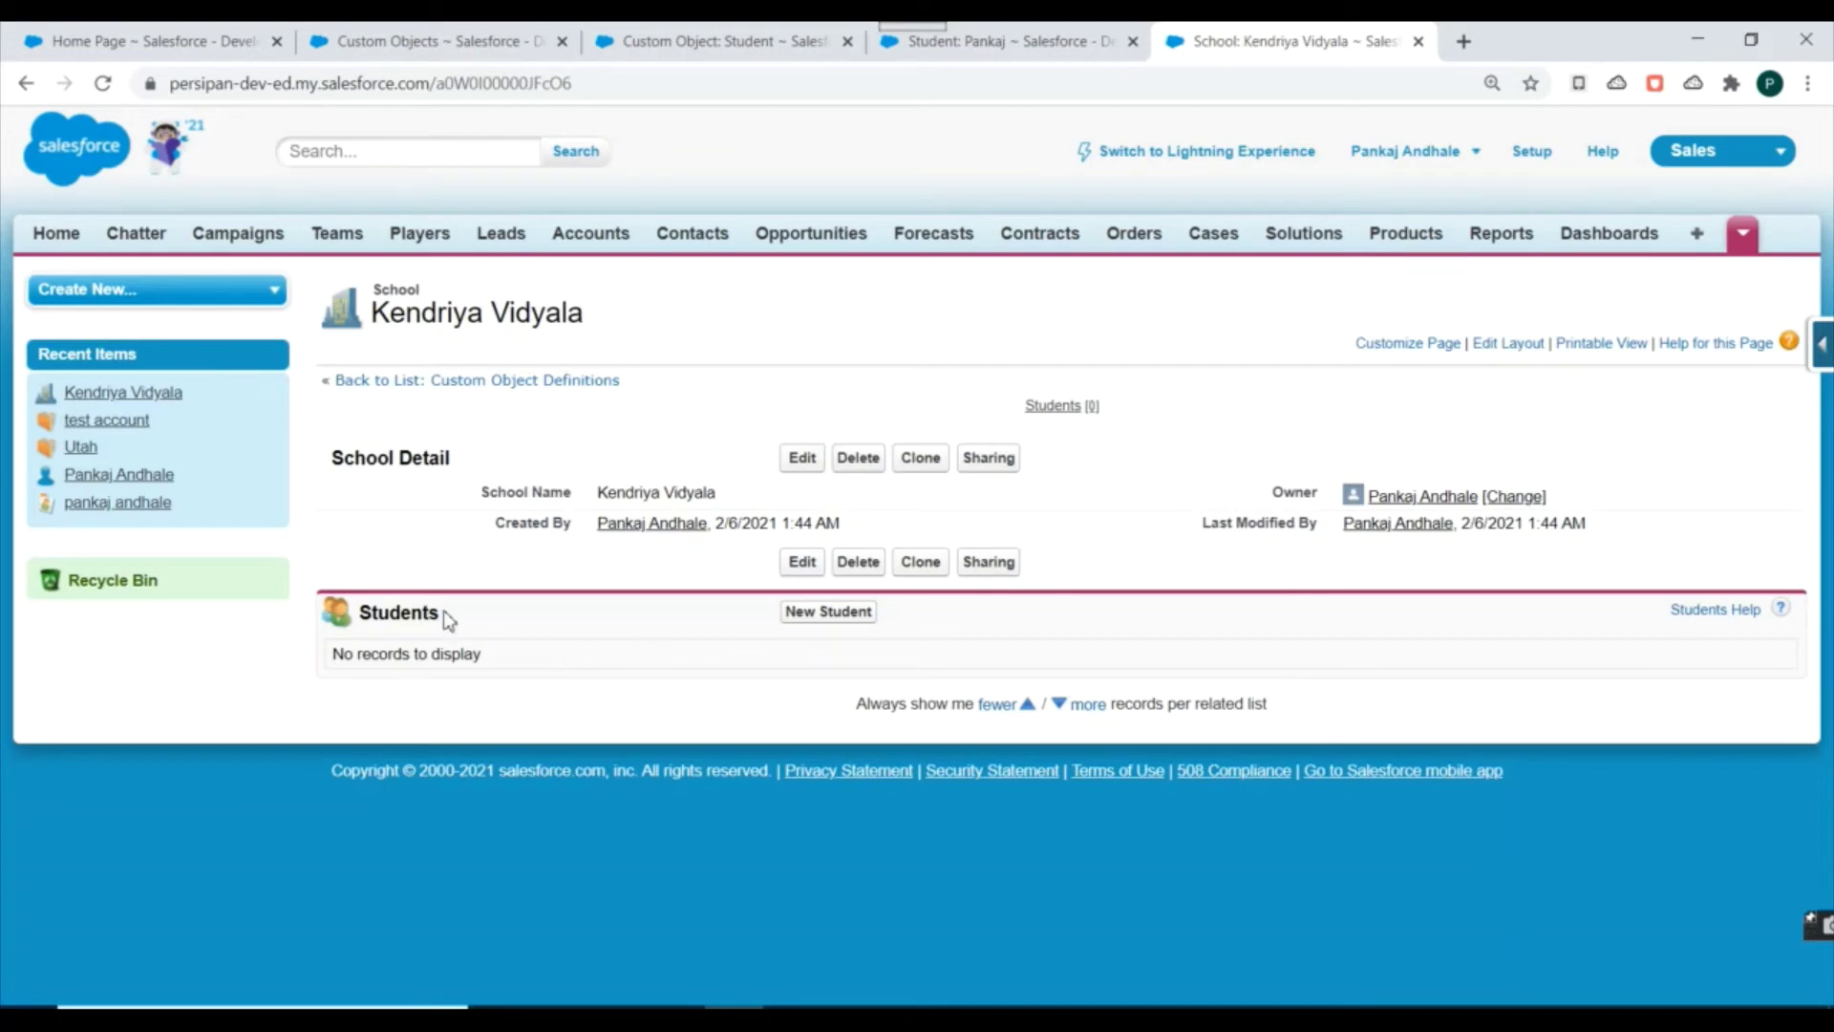
left_click_drag(446, 619, 379, 613)
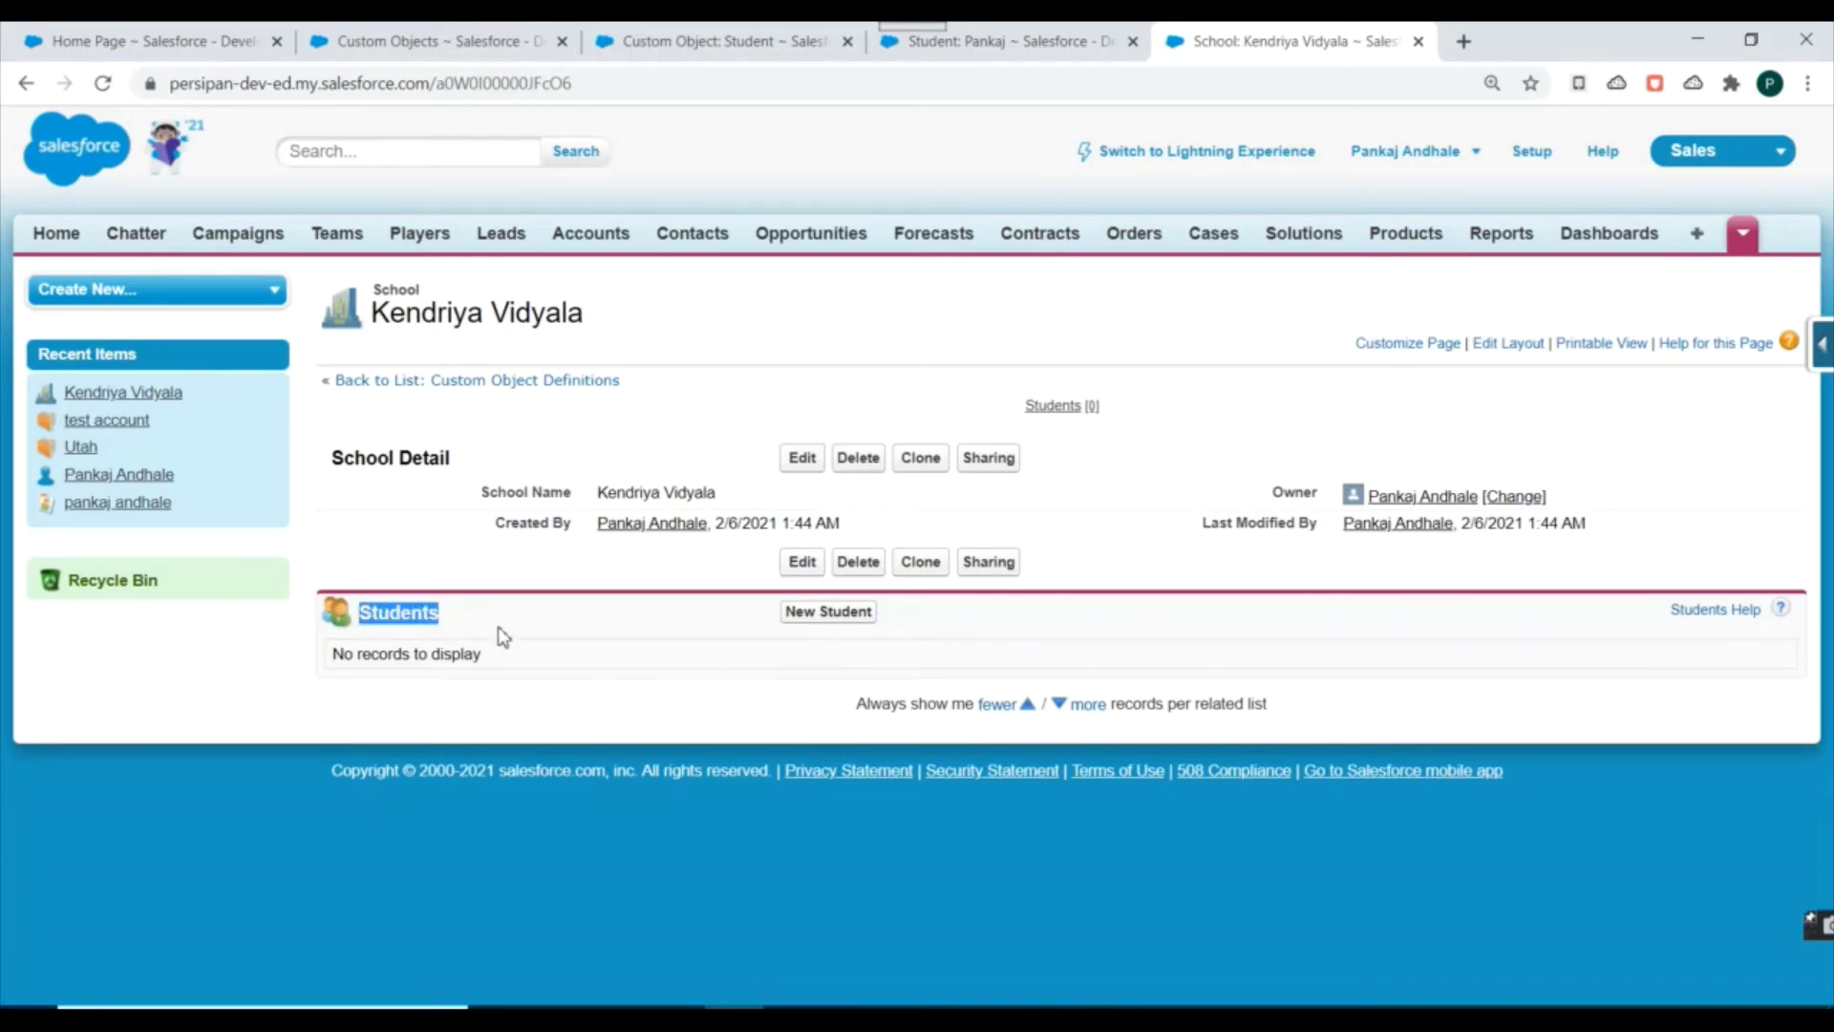
double_click(403, 318)
double_click(542, 321)
left_click(543, 339)
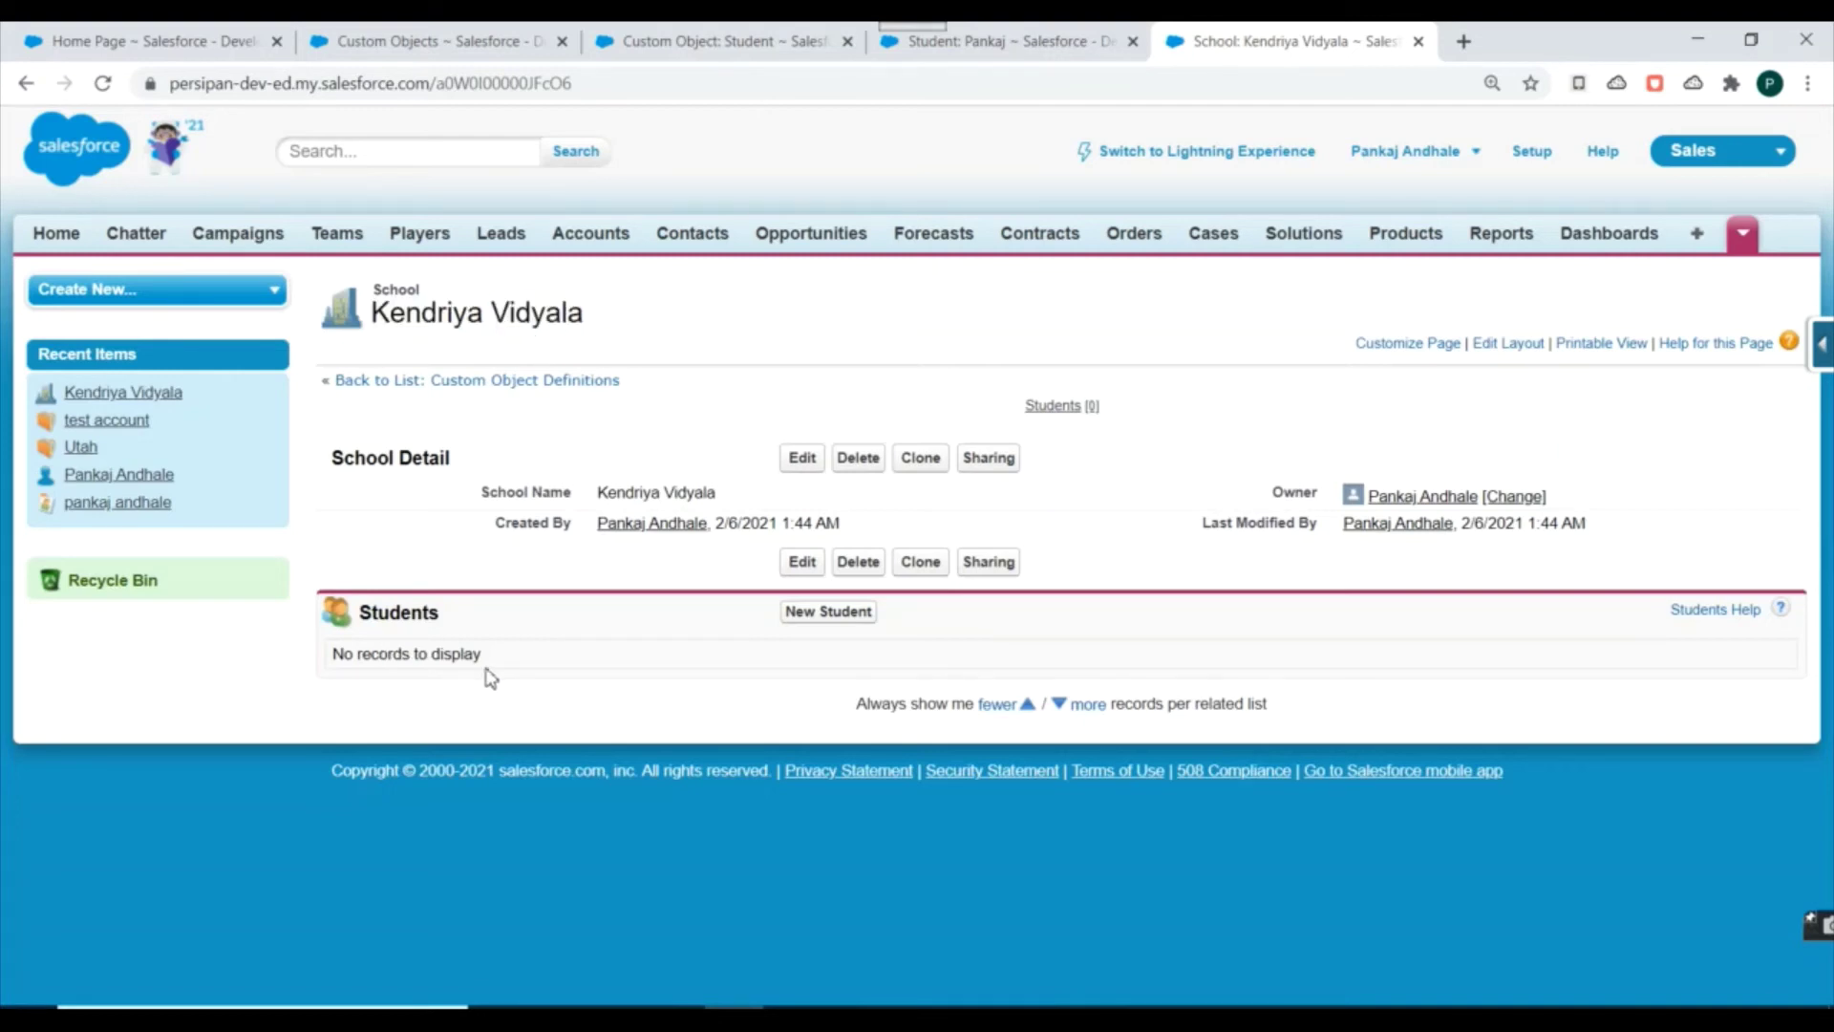
left_click_drag(490, 679, 368, 616)
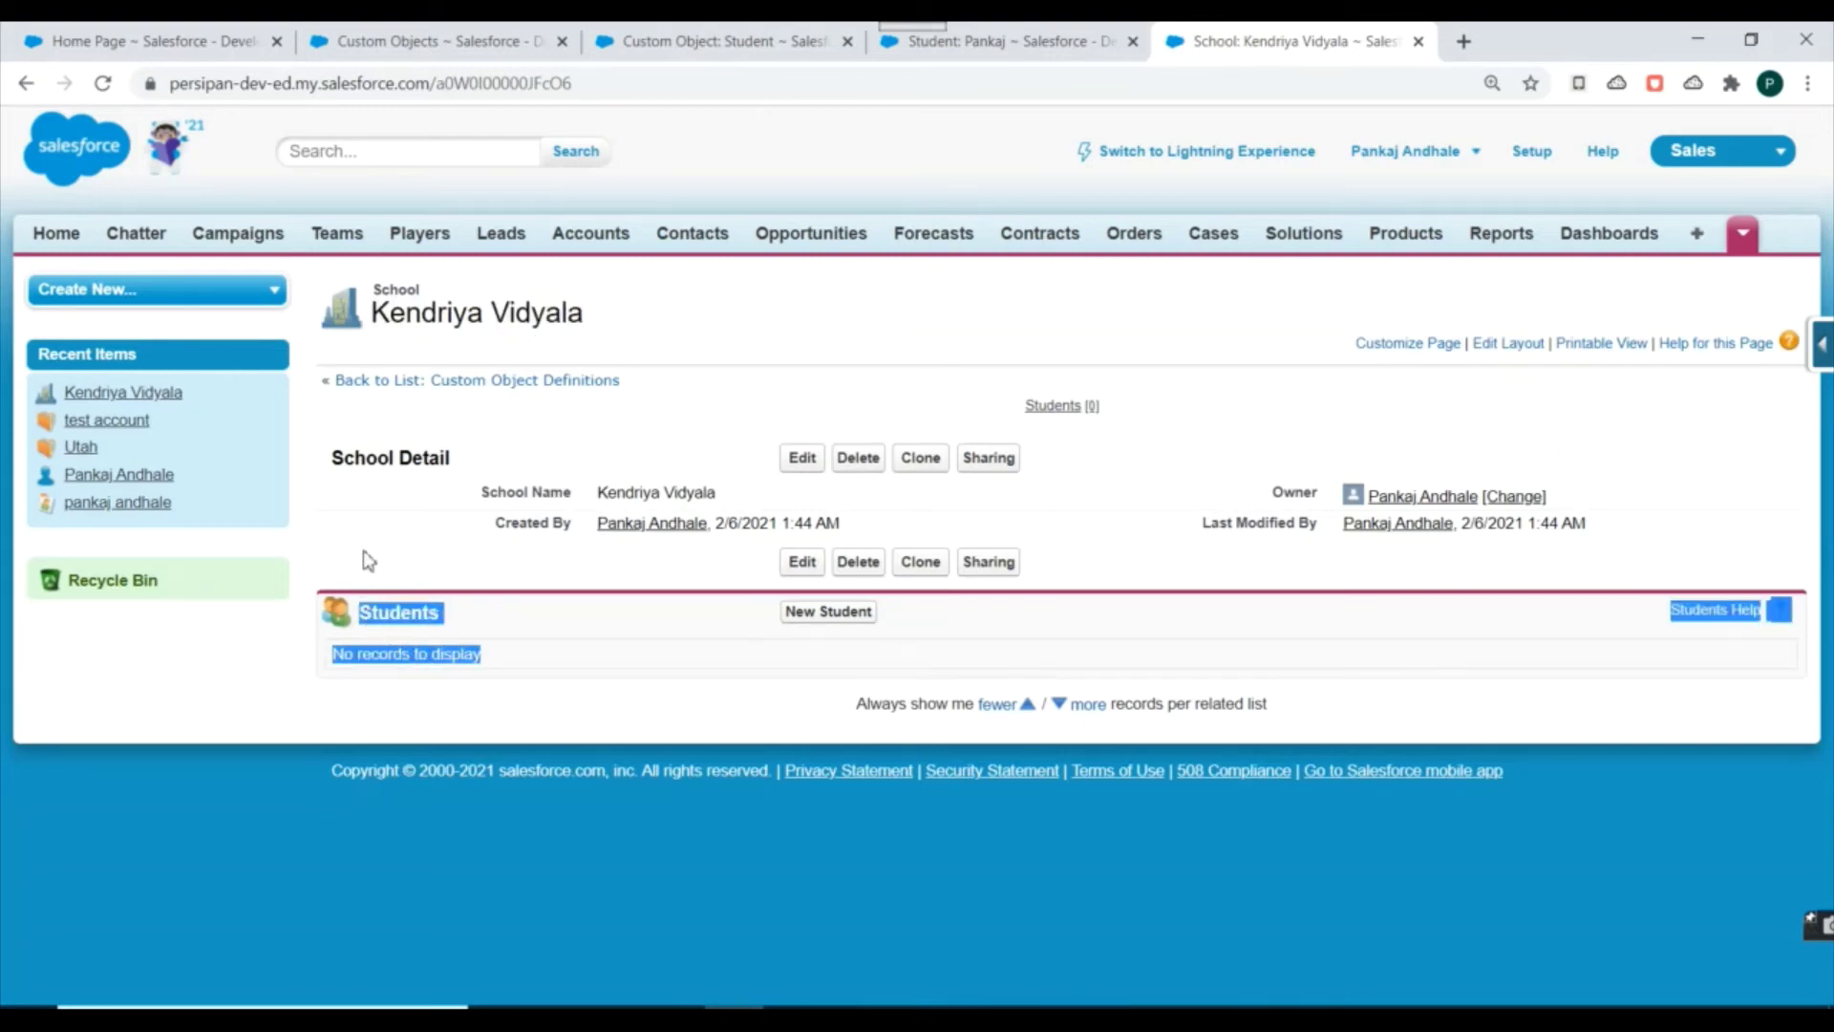
left_click(550, 654)
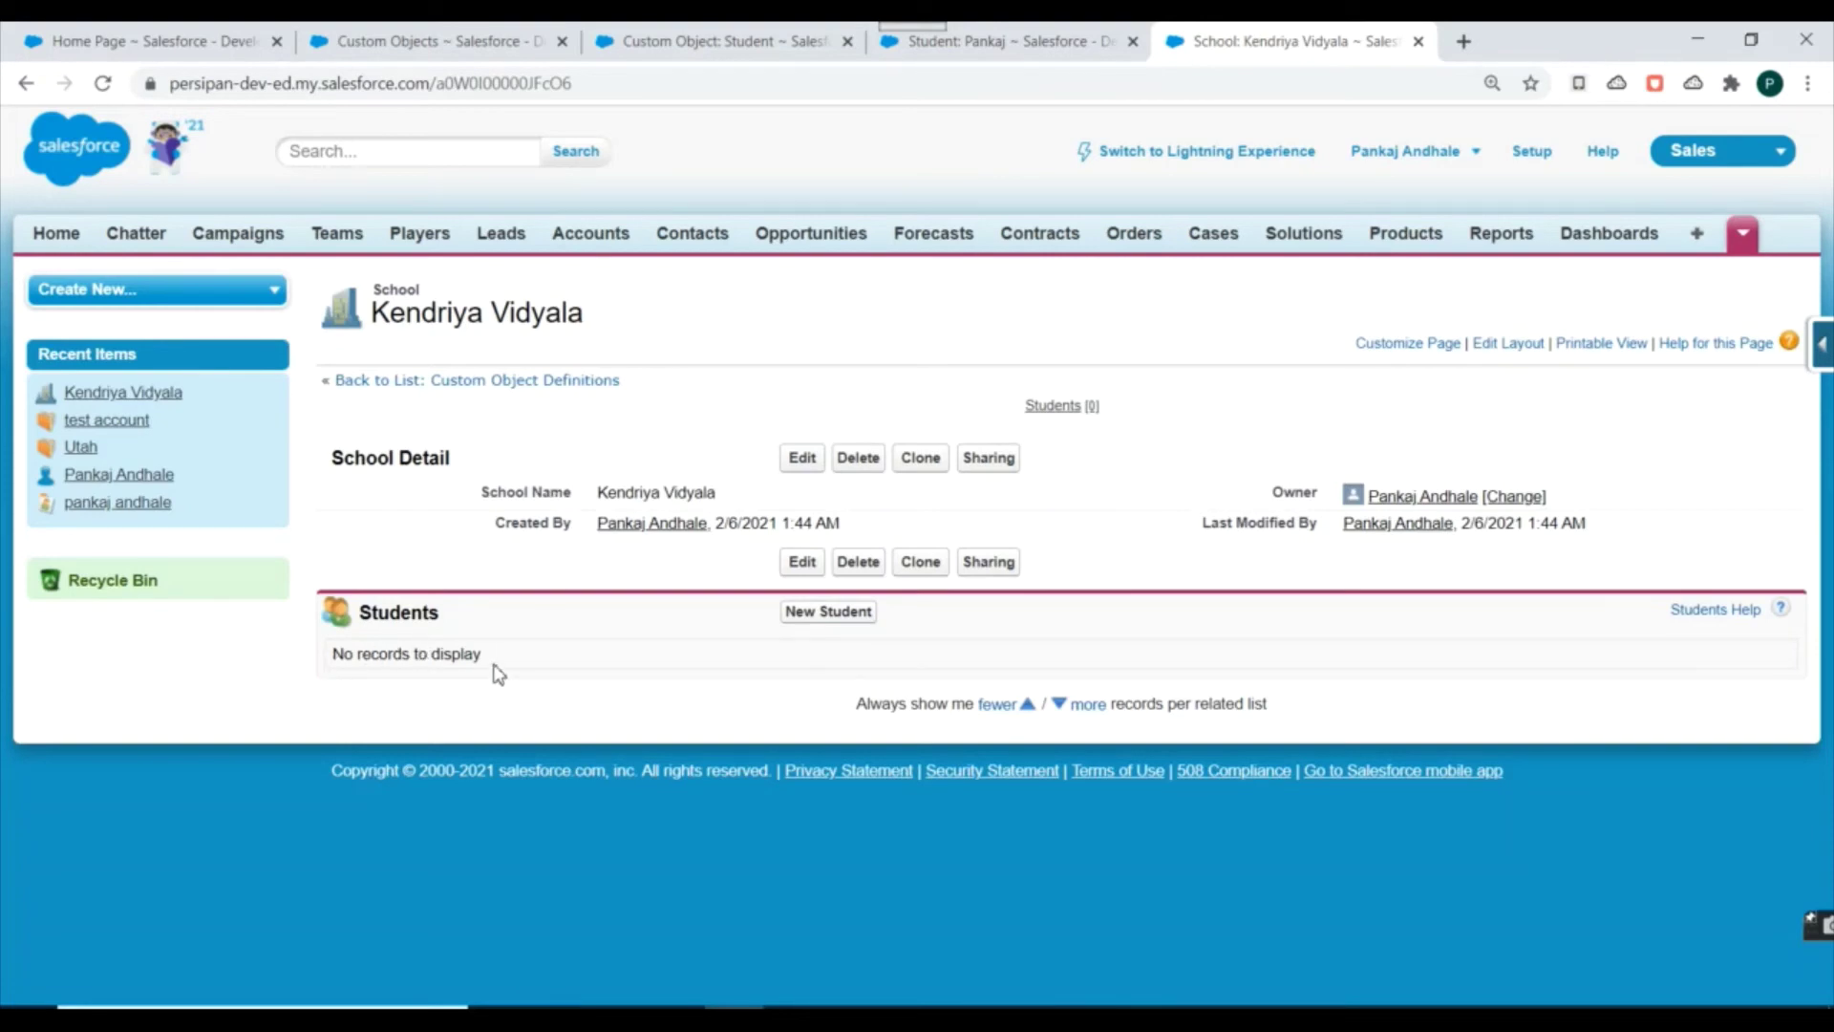
left_click(102, 83)
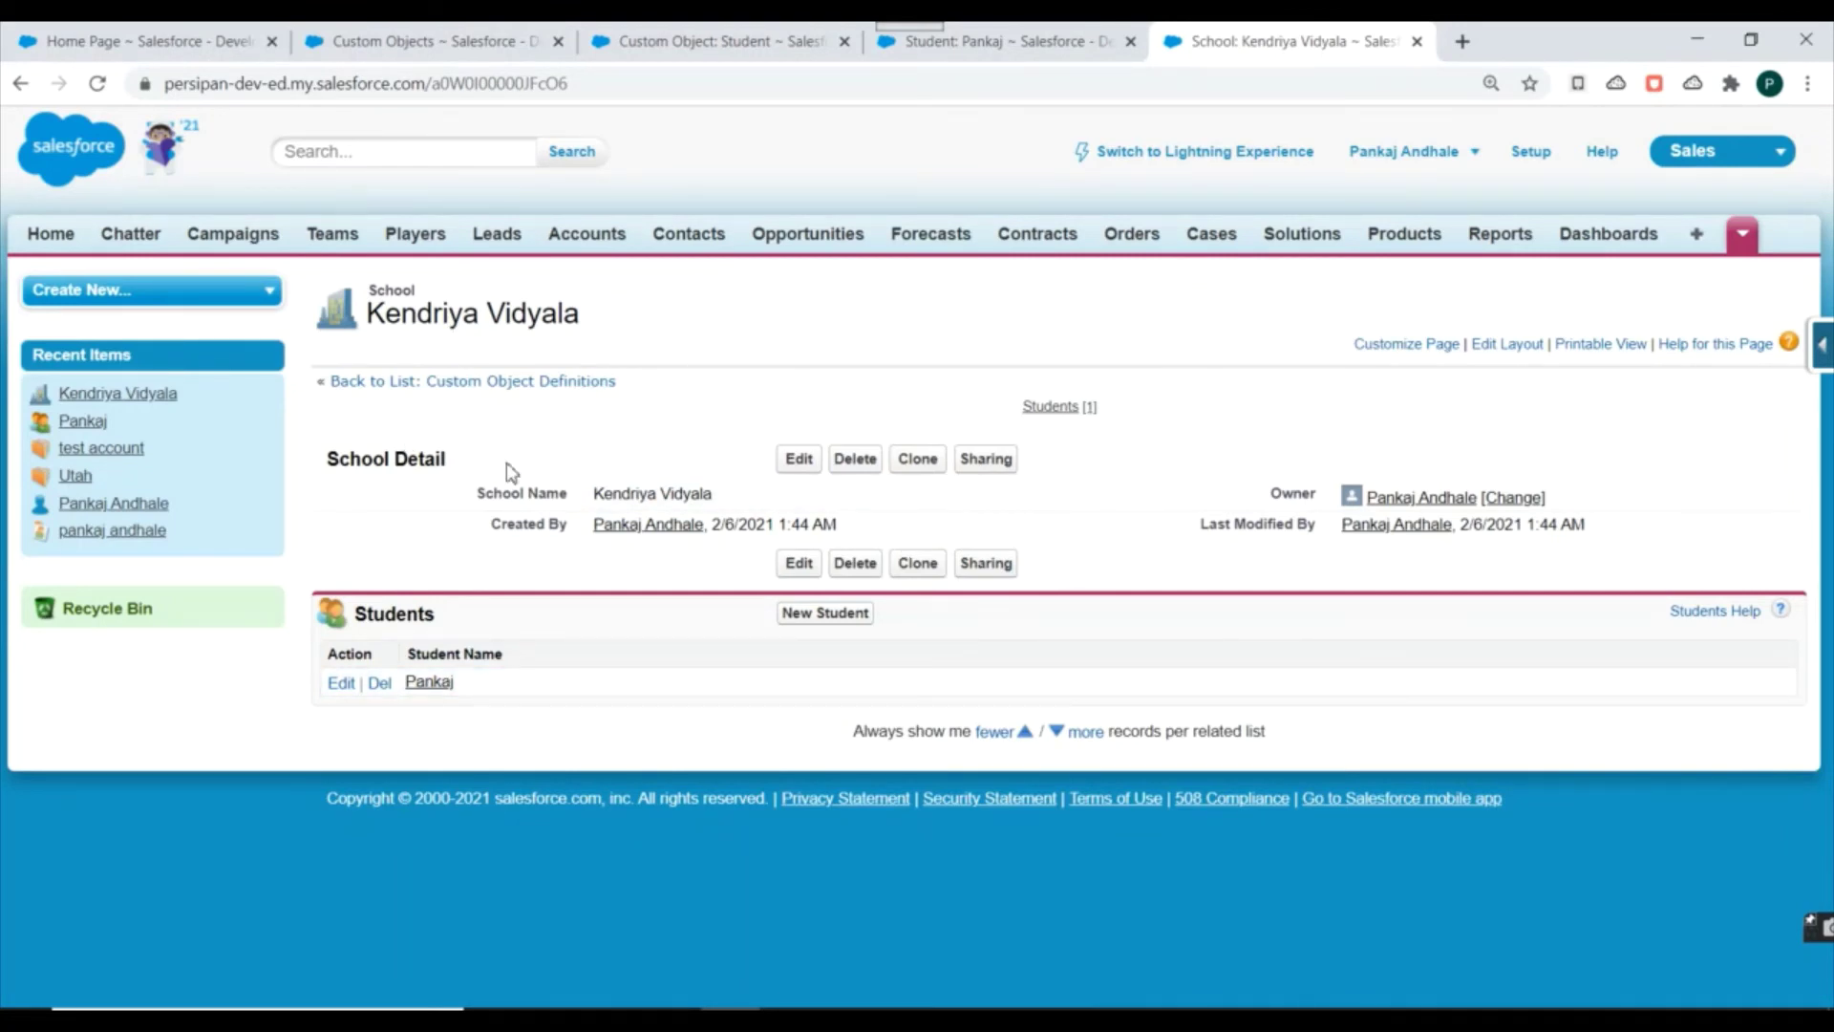
- Delete the Kendriya Vidyala School record and reload the page of the Student record linked to it
left_click(854, 460)
left_click(1040, 214)
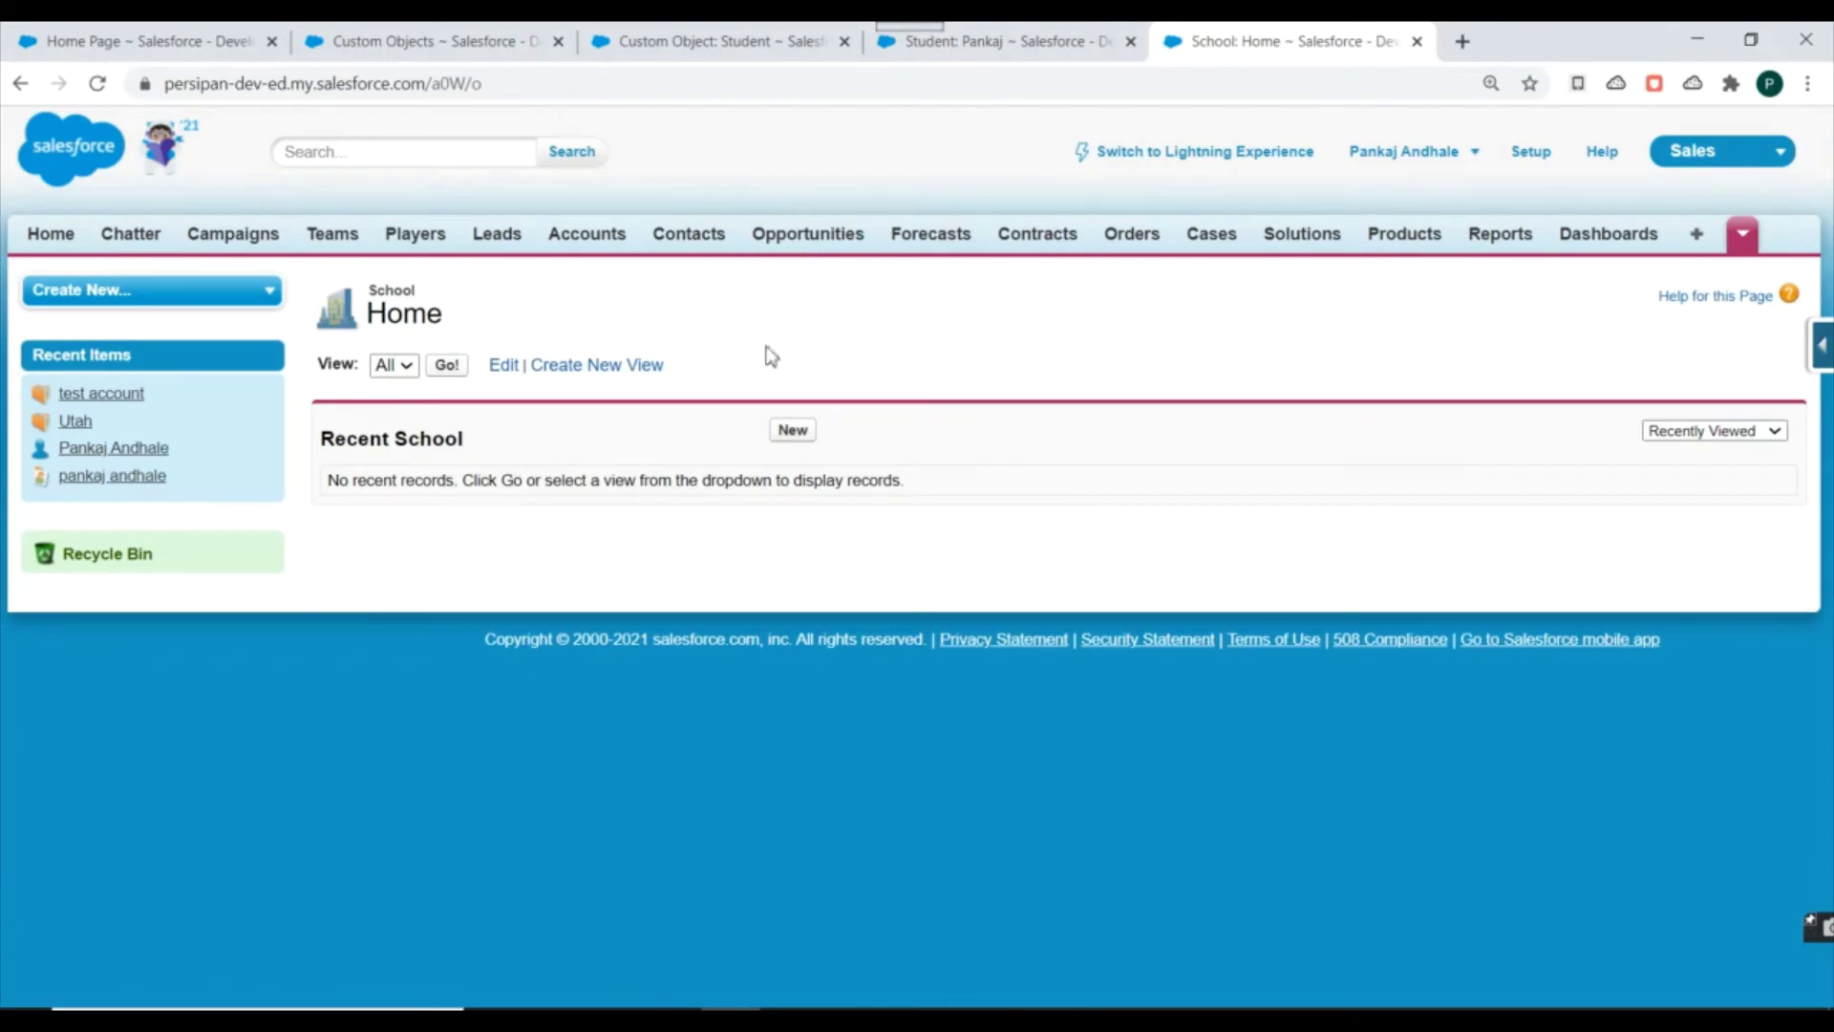
left_click(1003, 41)
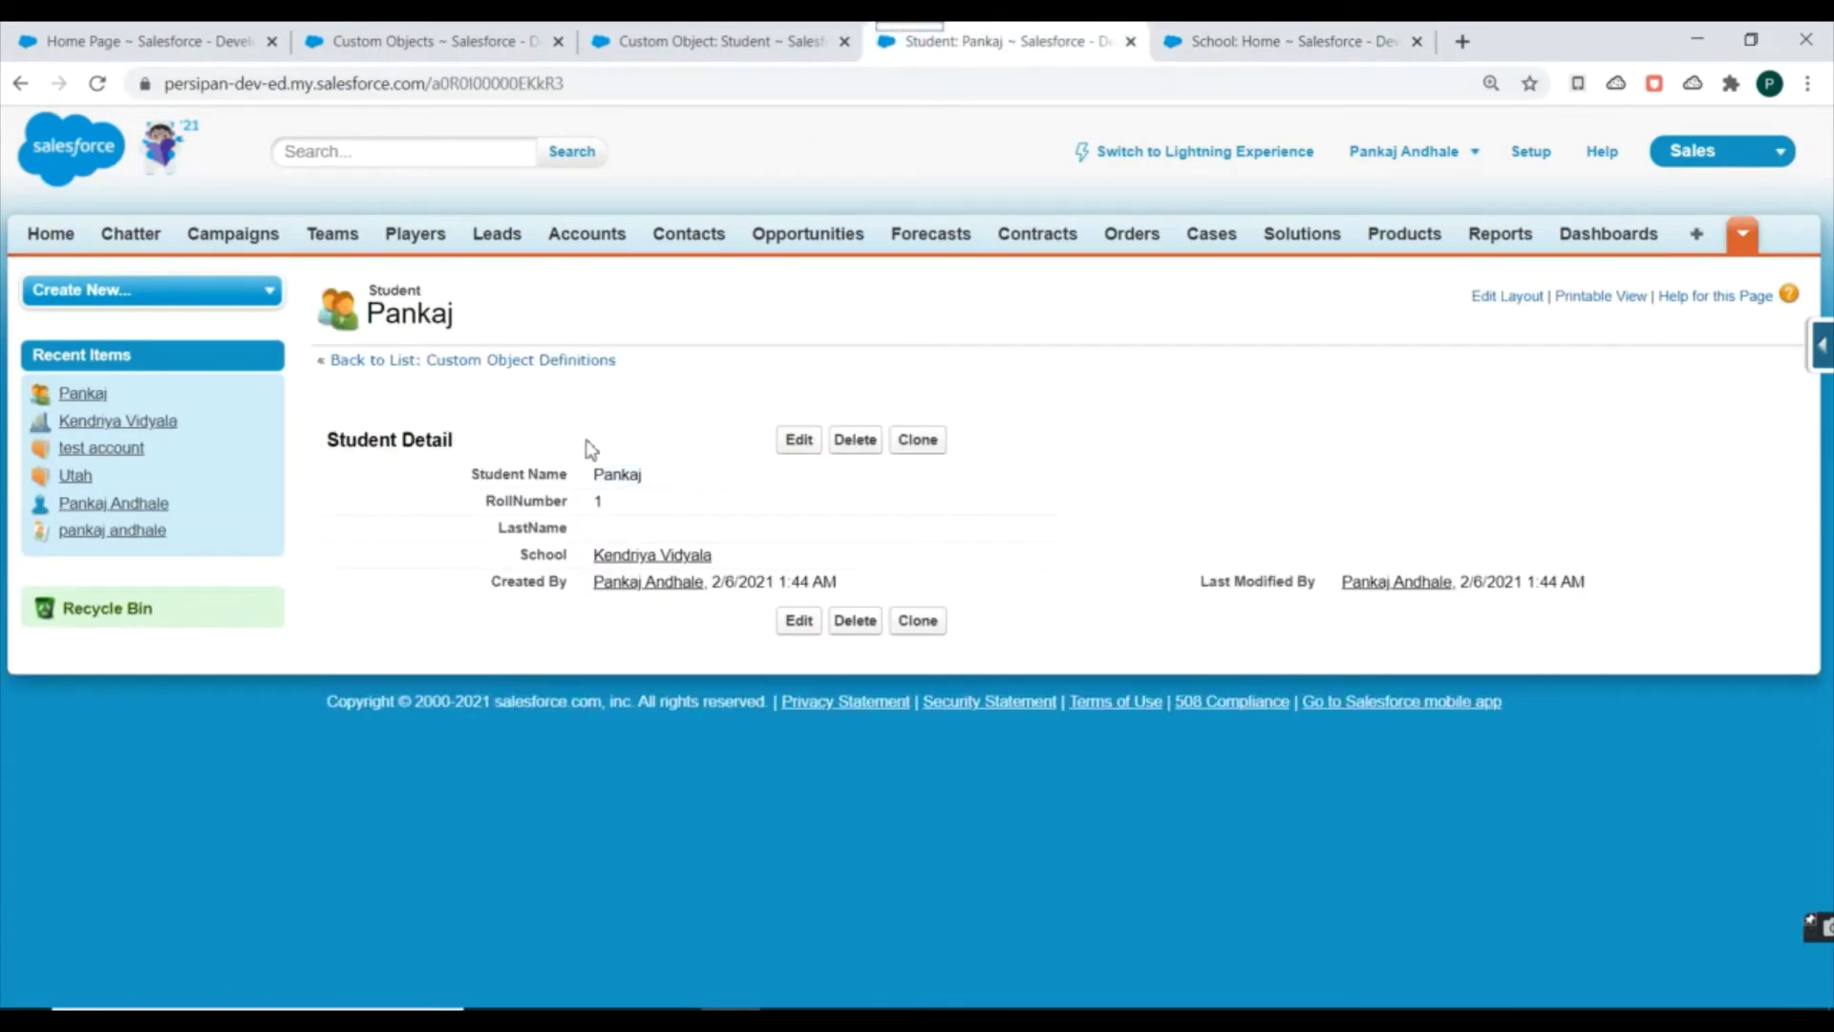
left_click(97, 83)
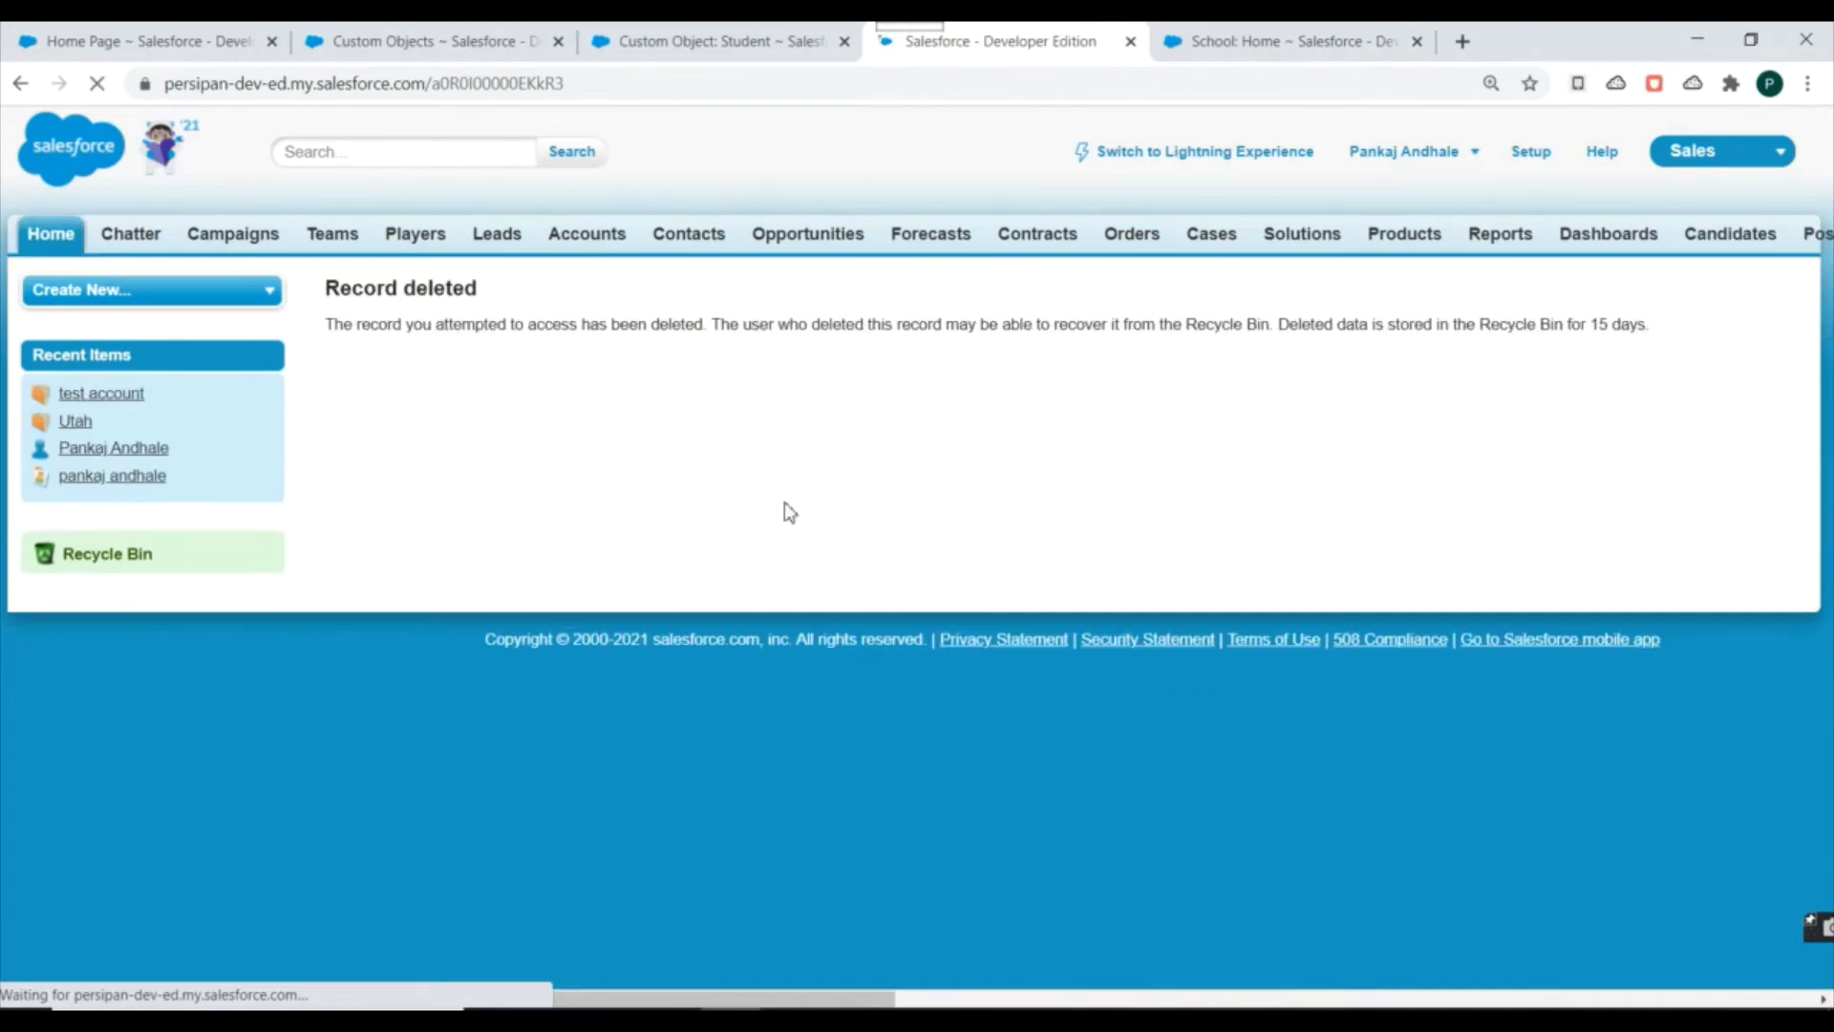
- Compare the reloaded student page with the School home page to check the effect of deleting the parent
left_click_drag(342, 287, 491, 298)
left_click(931, 380)
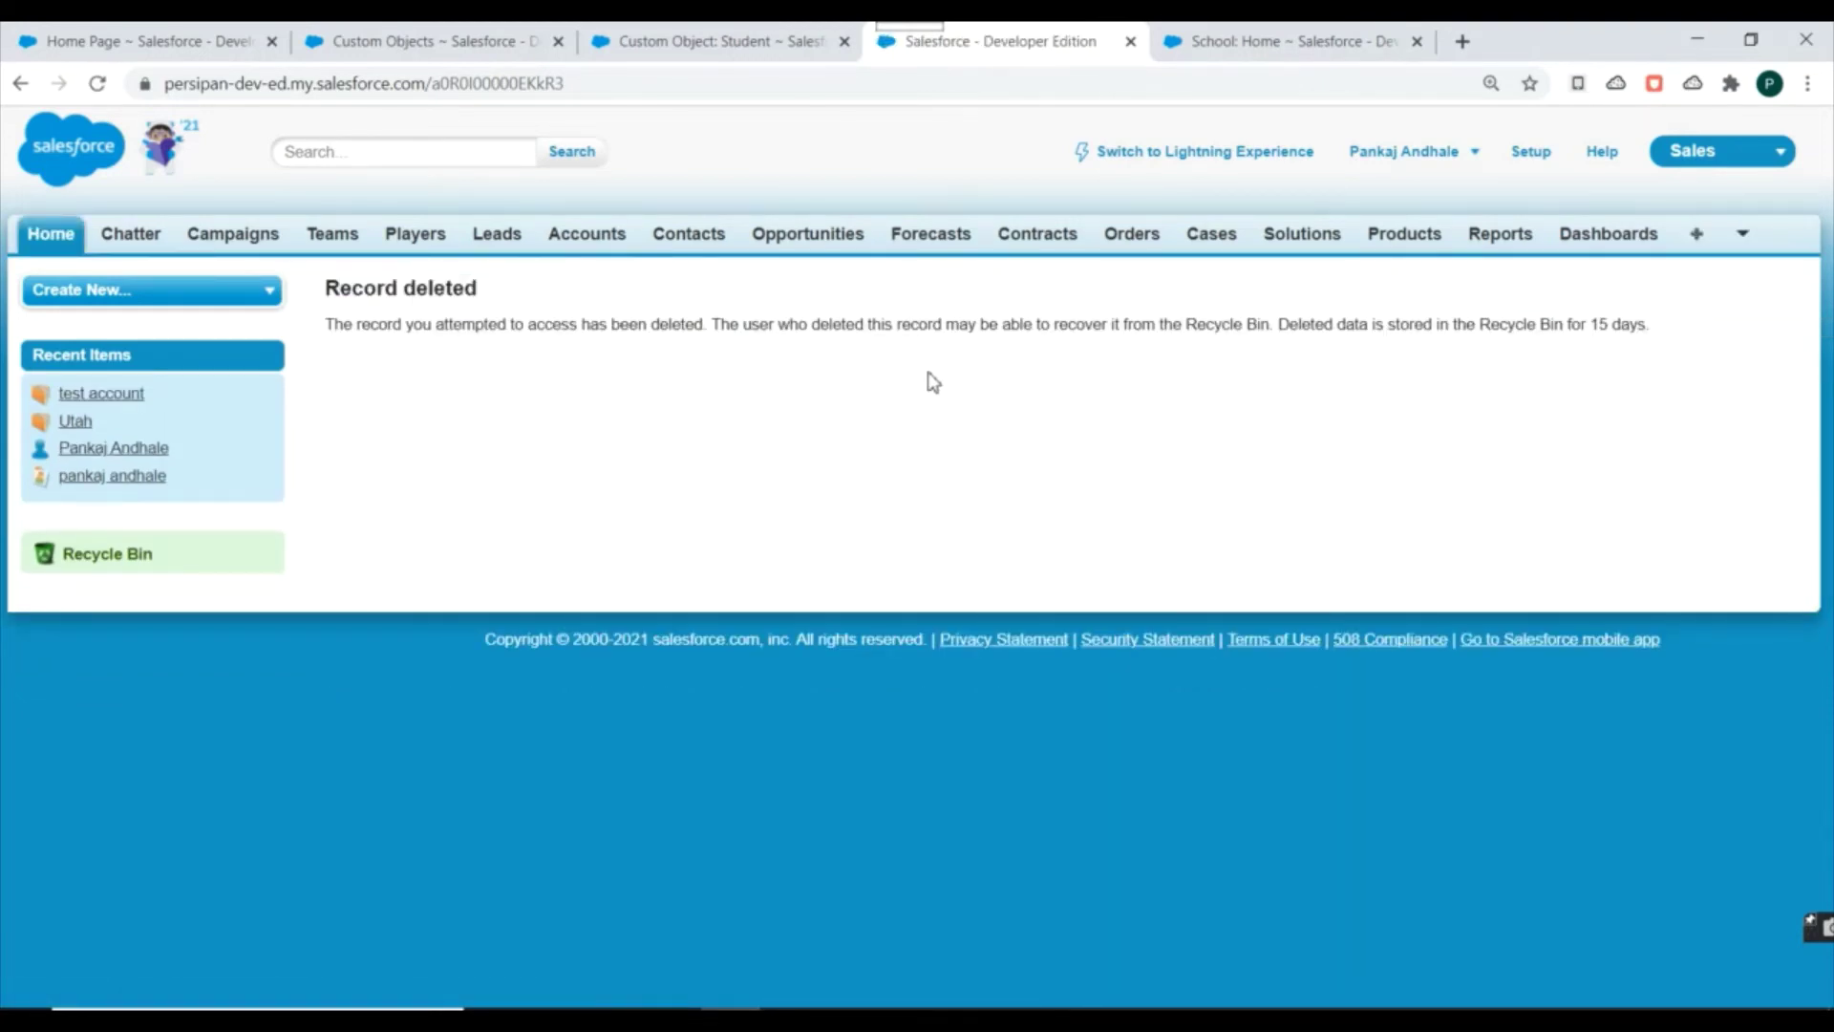
left_click(1356, 43)
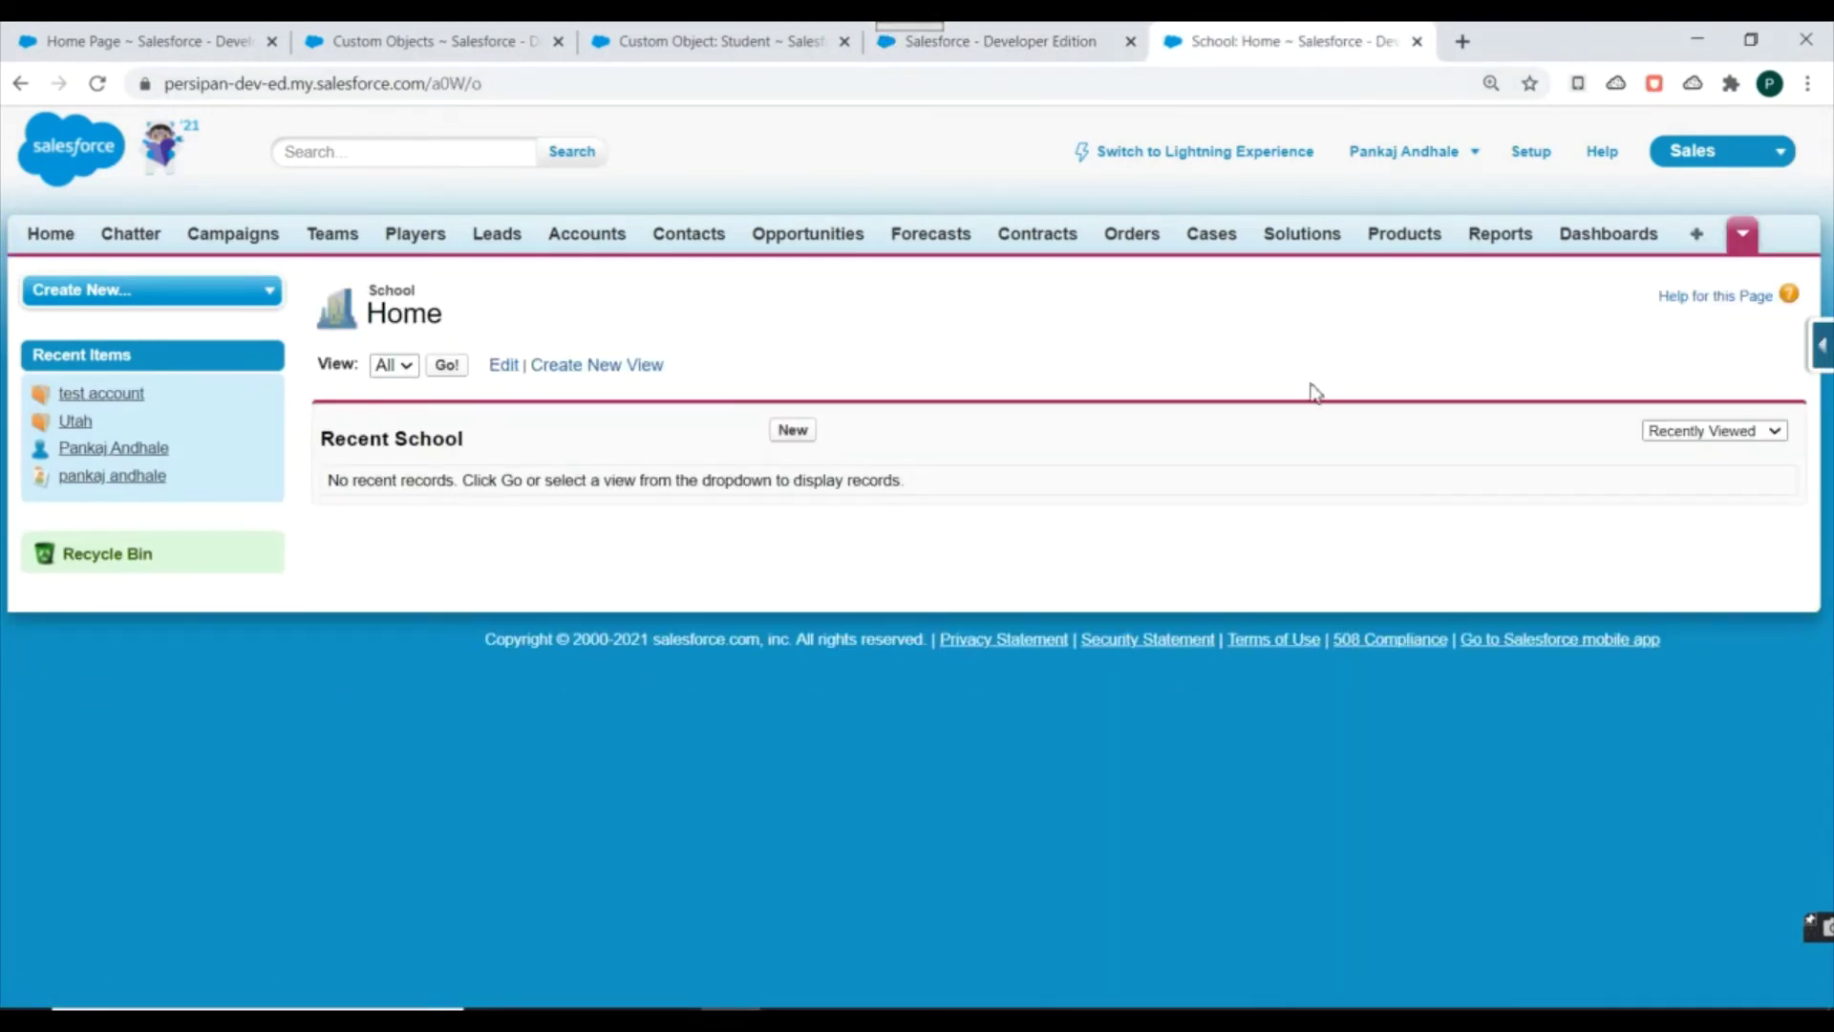
left_click(1041, 38)
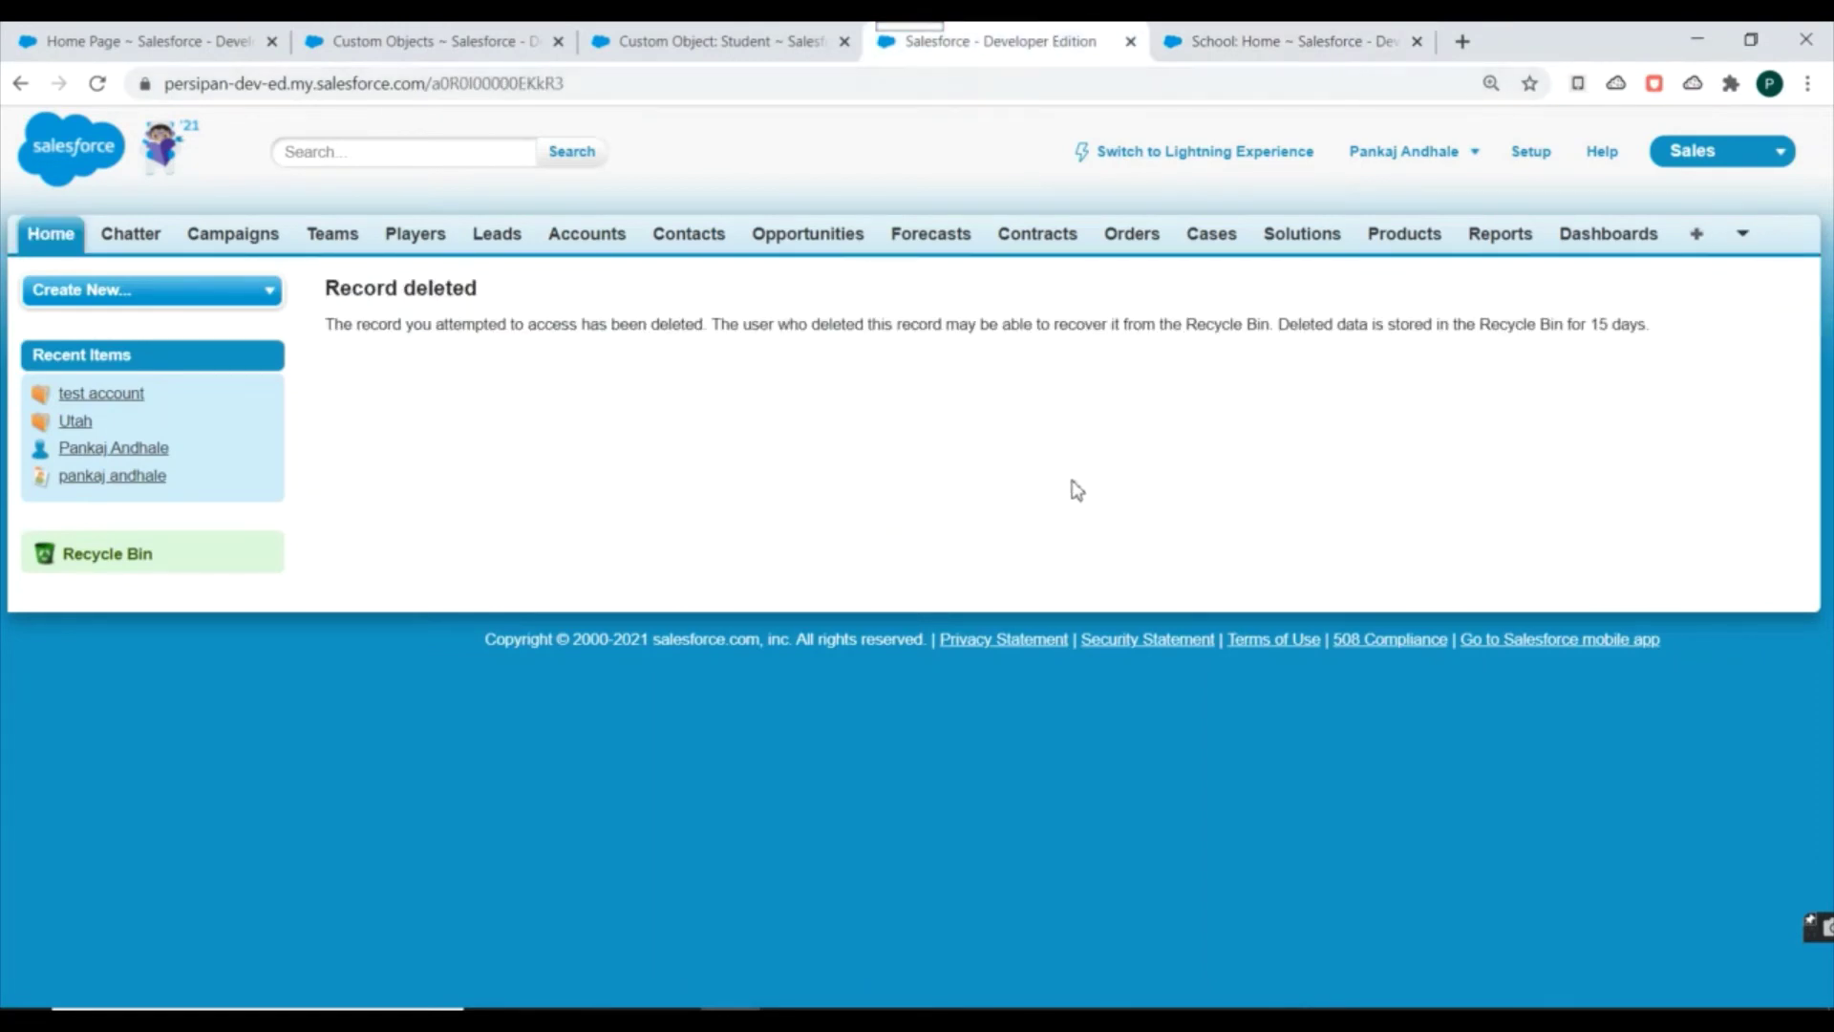
left_click(1331, 33)
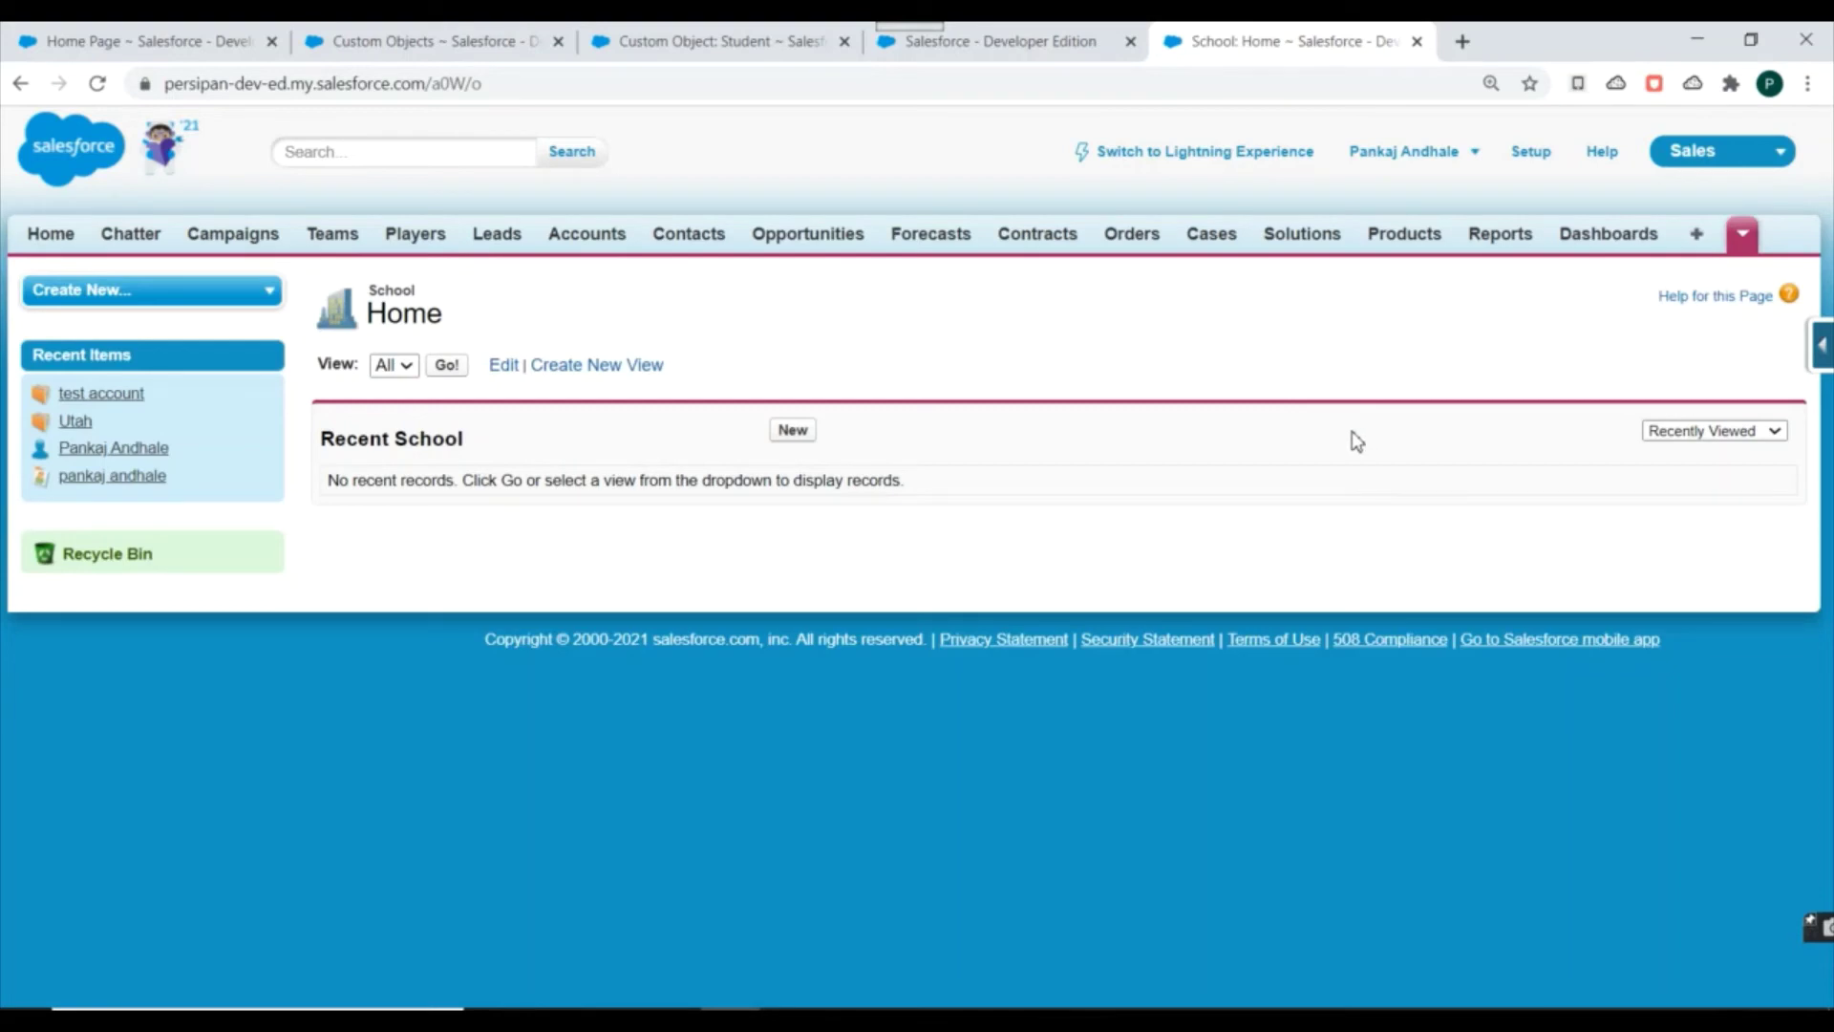
left_click(1013, 38)
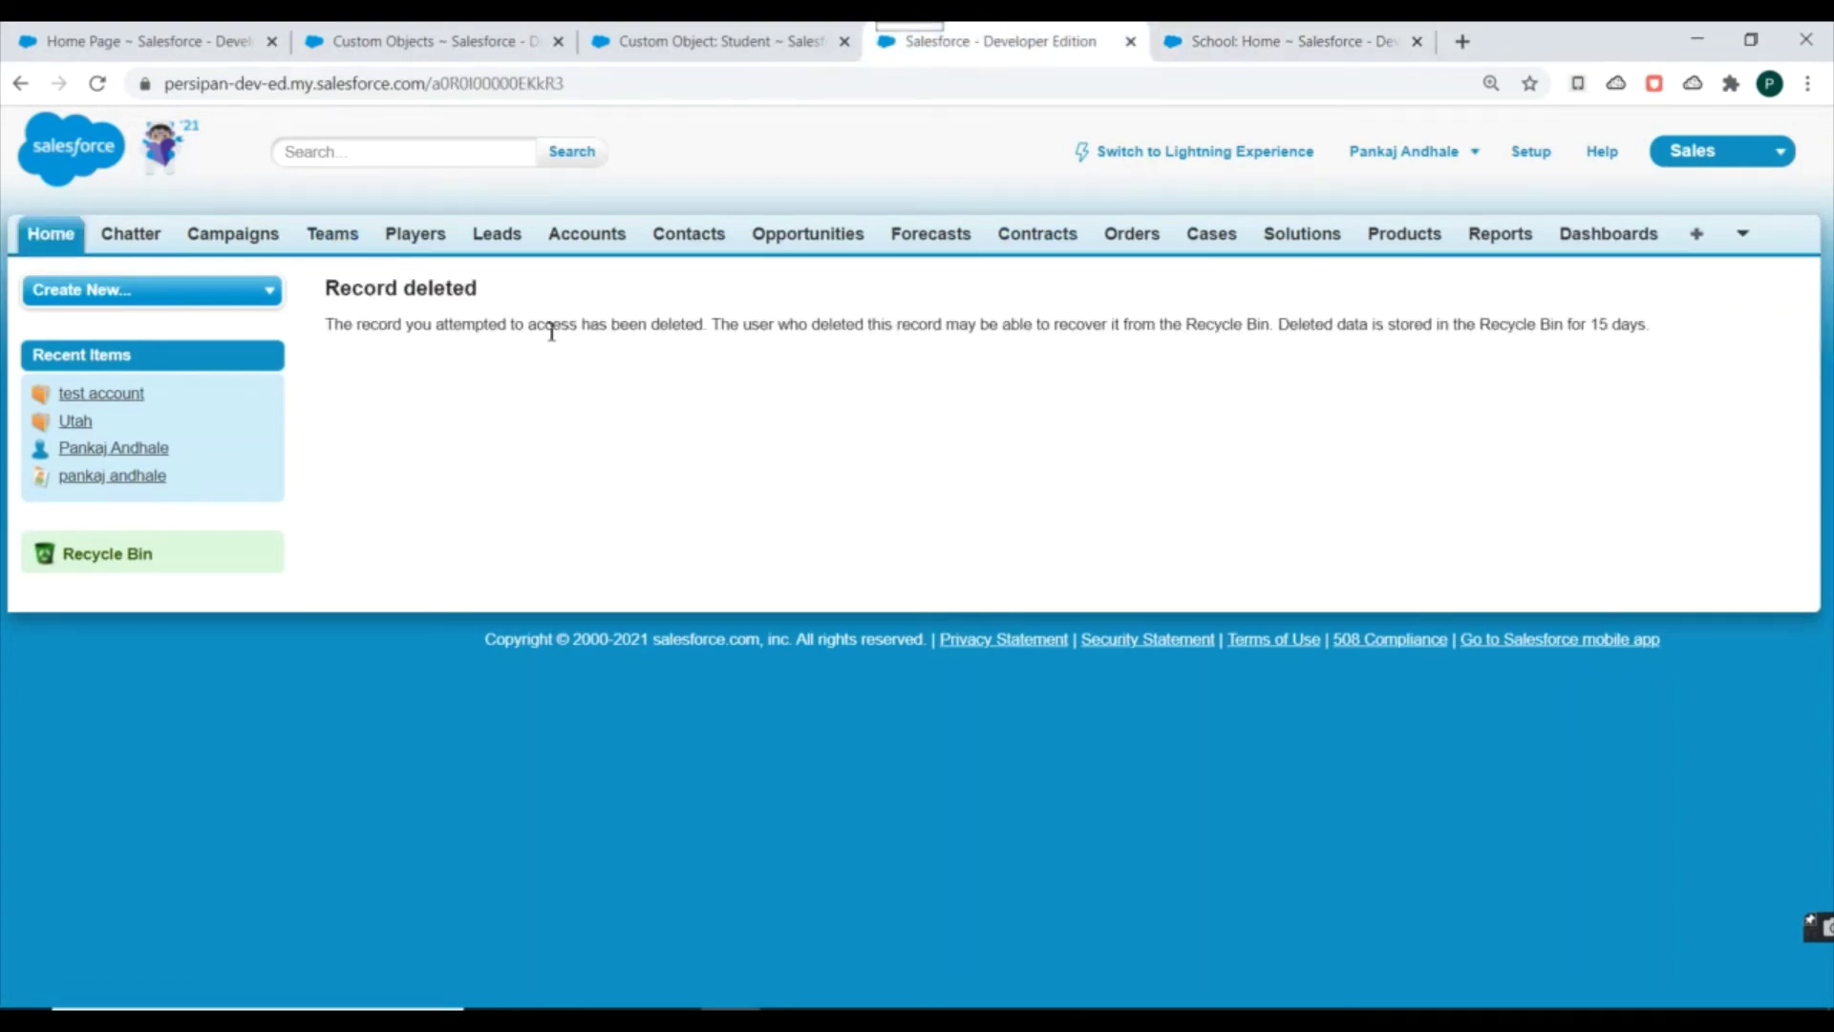
- Open the Teacher object's home page in a new browser tab and close the School home page
left_click(1742, 233)
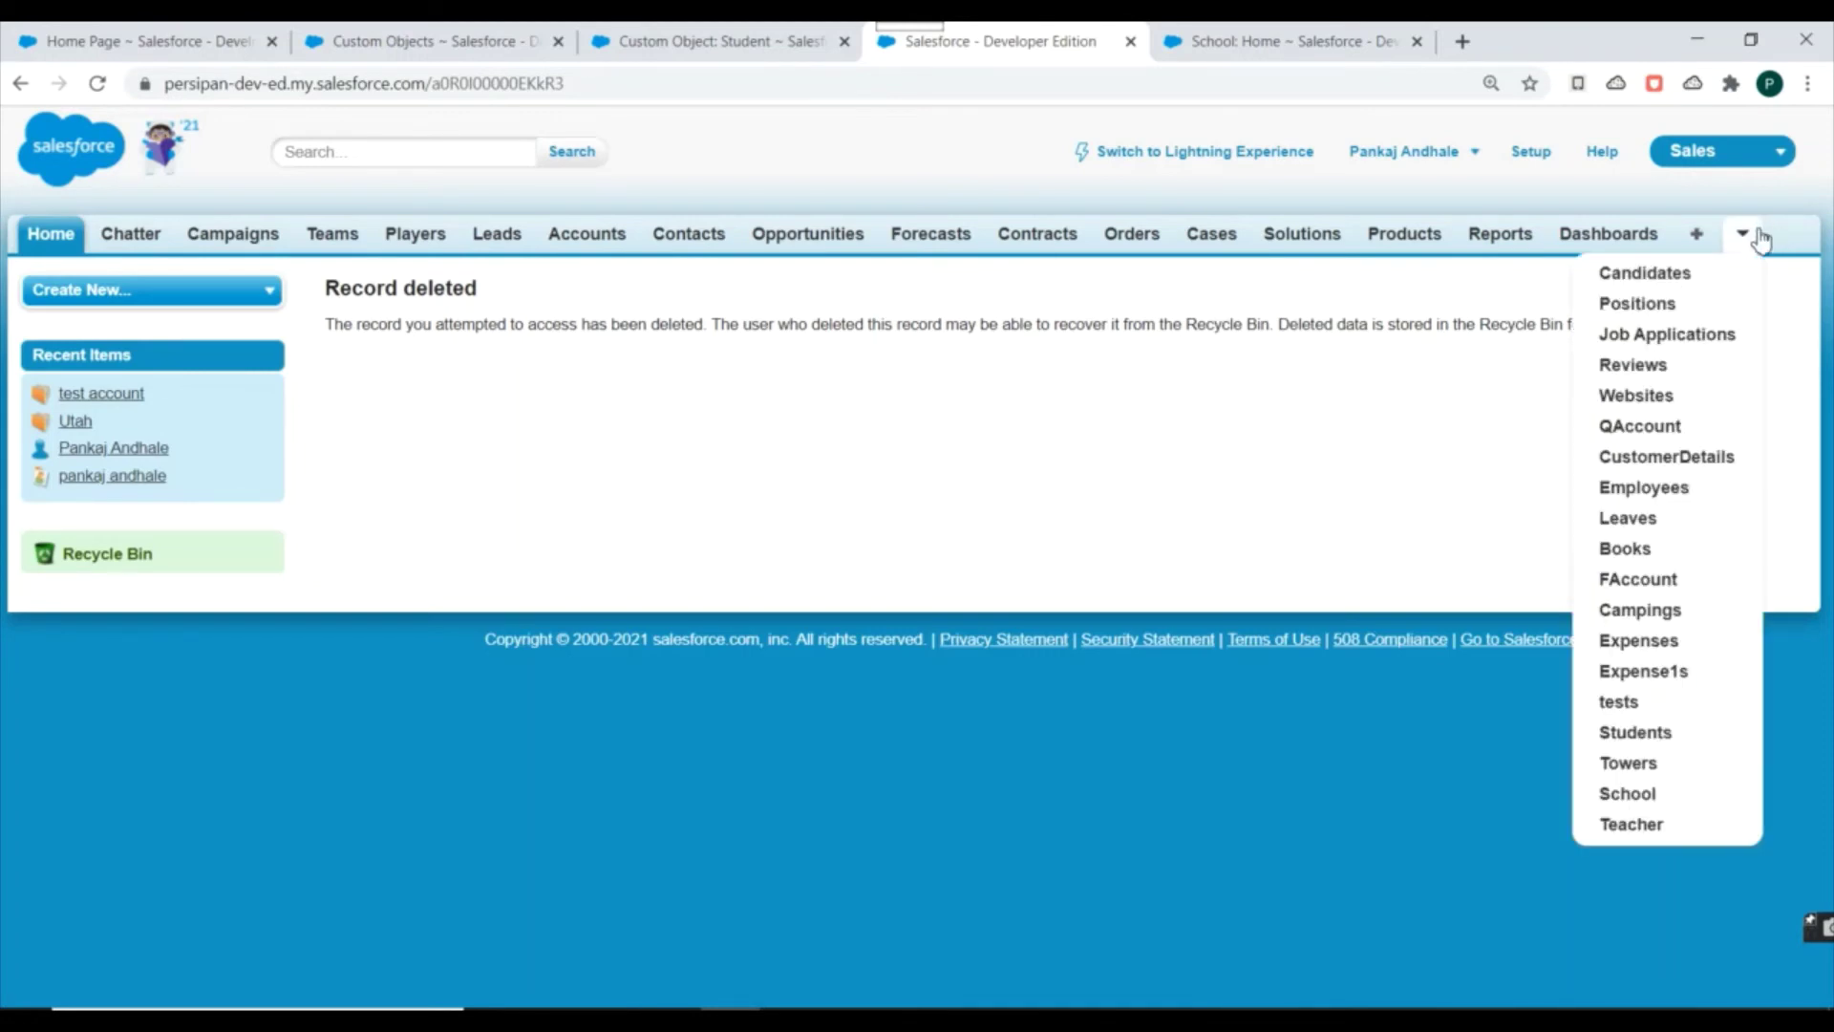
right_click(1630, 823)
left_click(1571, 631)
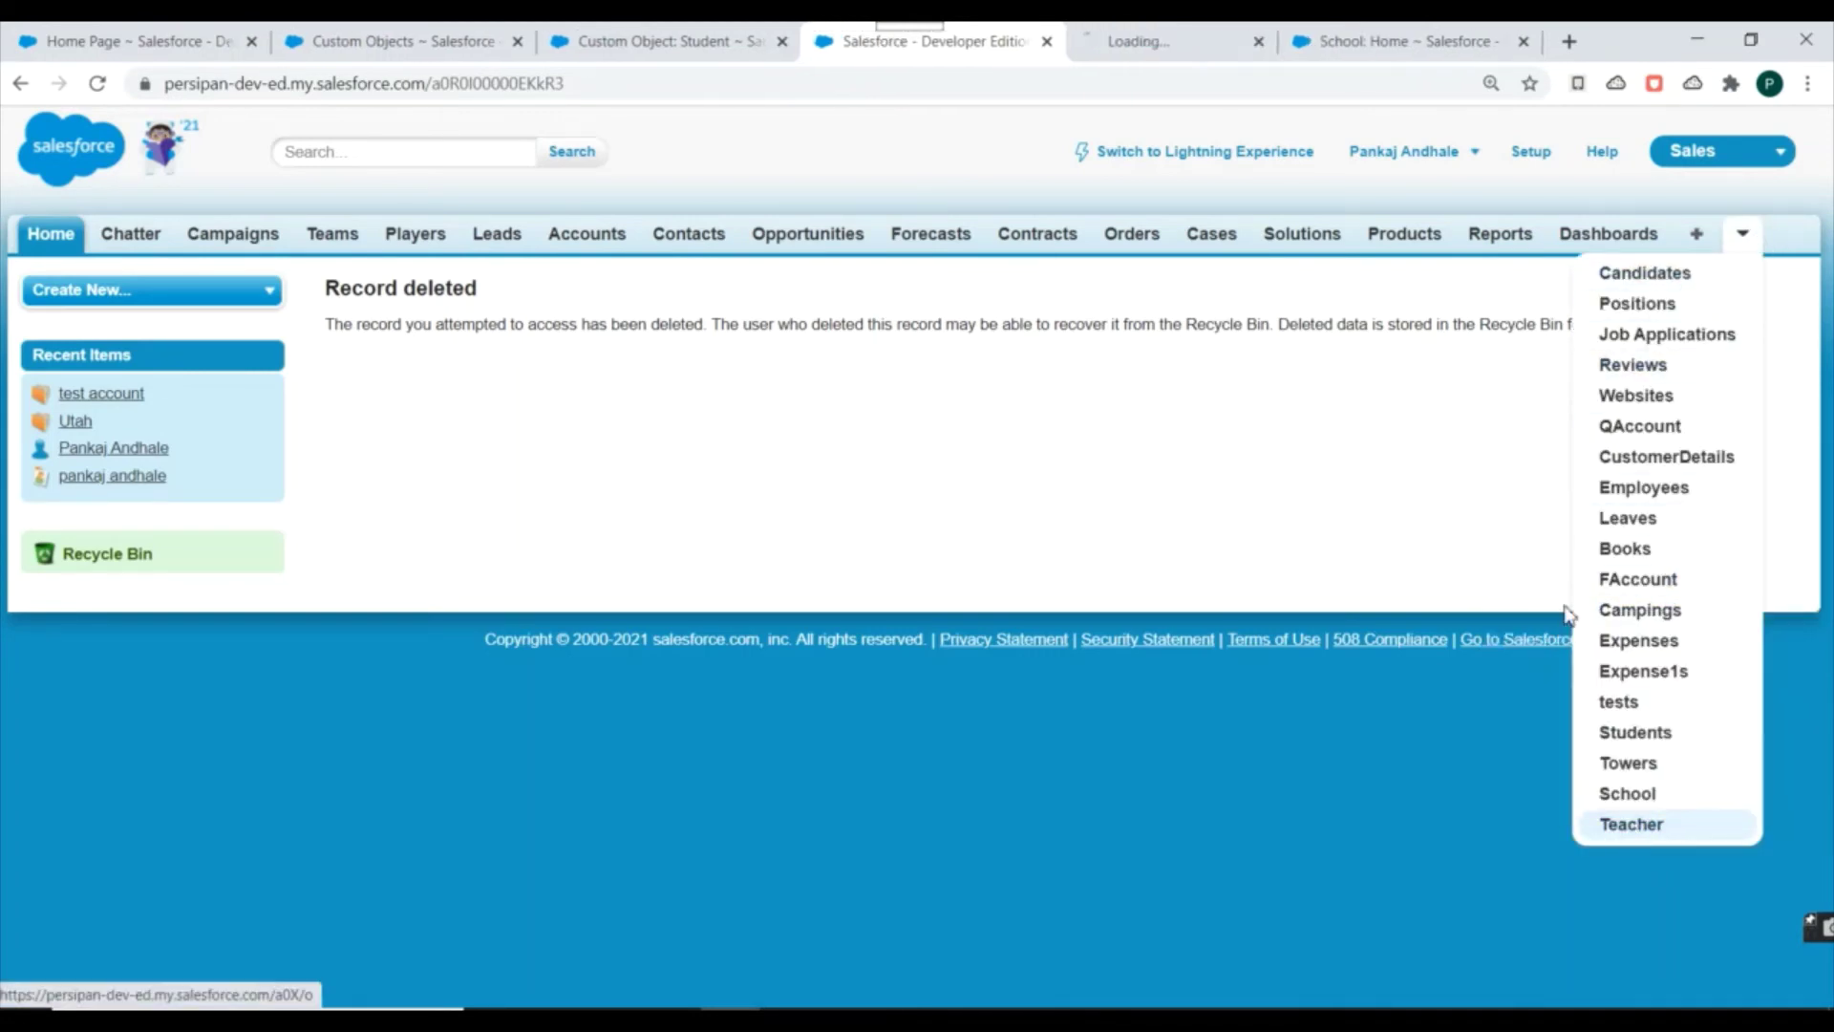
left_click(1195, 41)
left_click(1497, 41)
- Open the Teacher custom object definition from the Custom Objects list in a new browser tab, placed after the Student definition
left_click(411, 42)
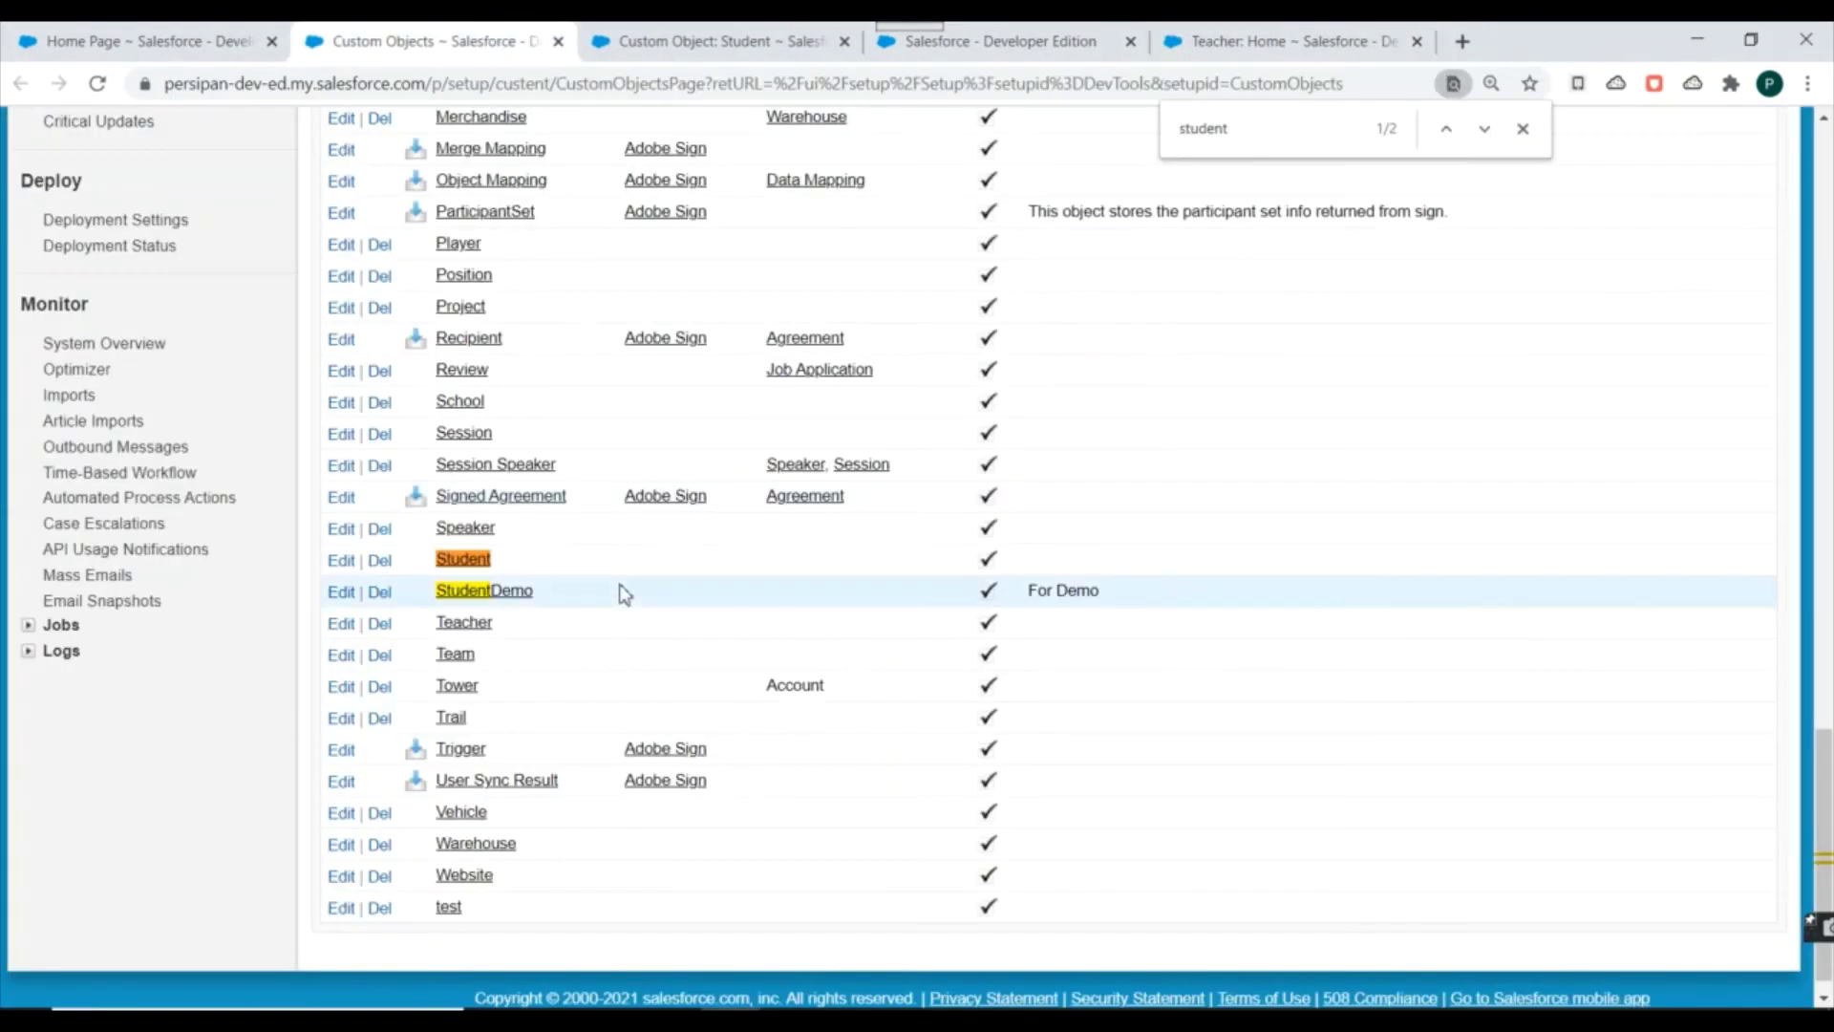
right_click(483, 636)
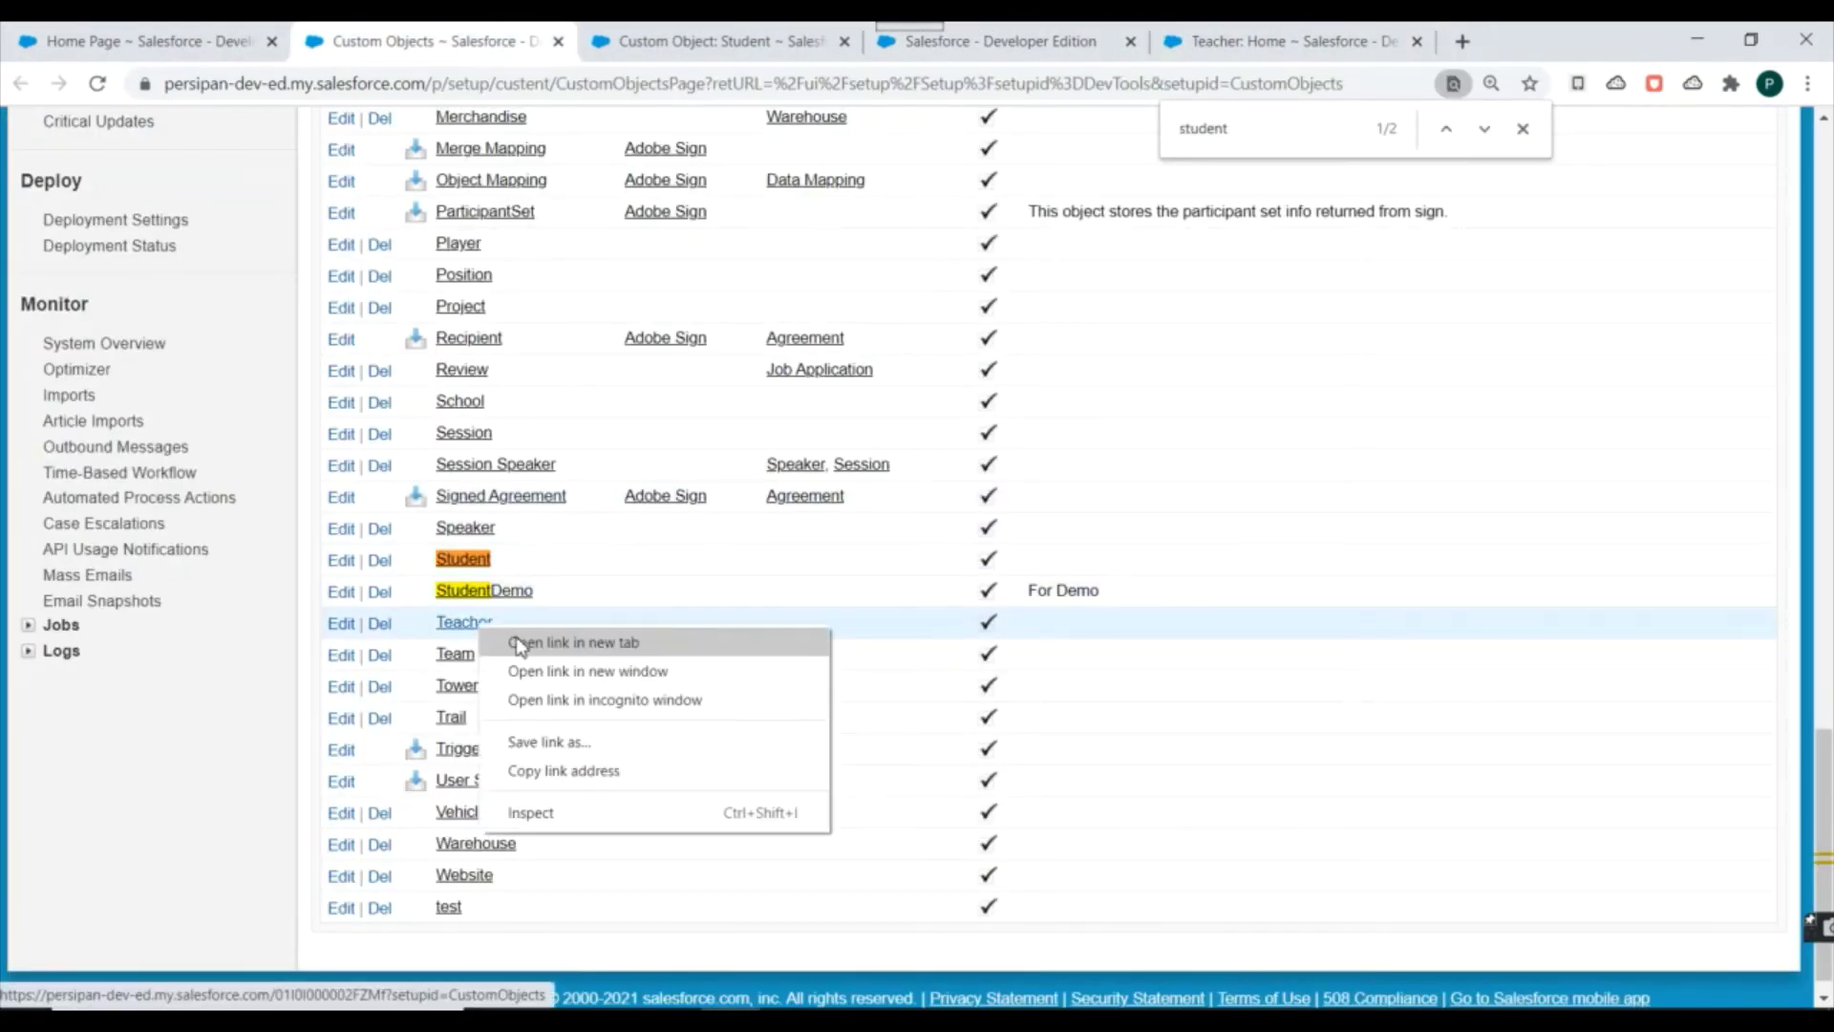
left_click(535, 639)
left_click_drag(650, 41, 955, 36)
- Review the Student object's custom fields and relationships and compare its definition with the Teacher object's
left_click(650, 41)
scroll(810, 387, "down", 8)
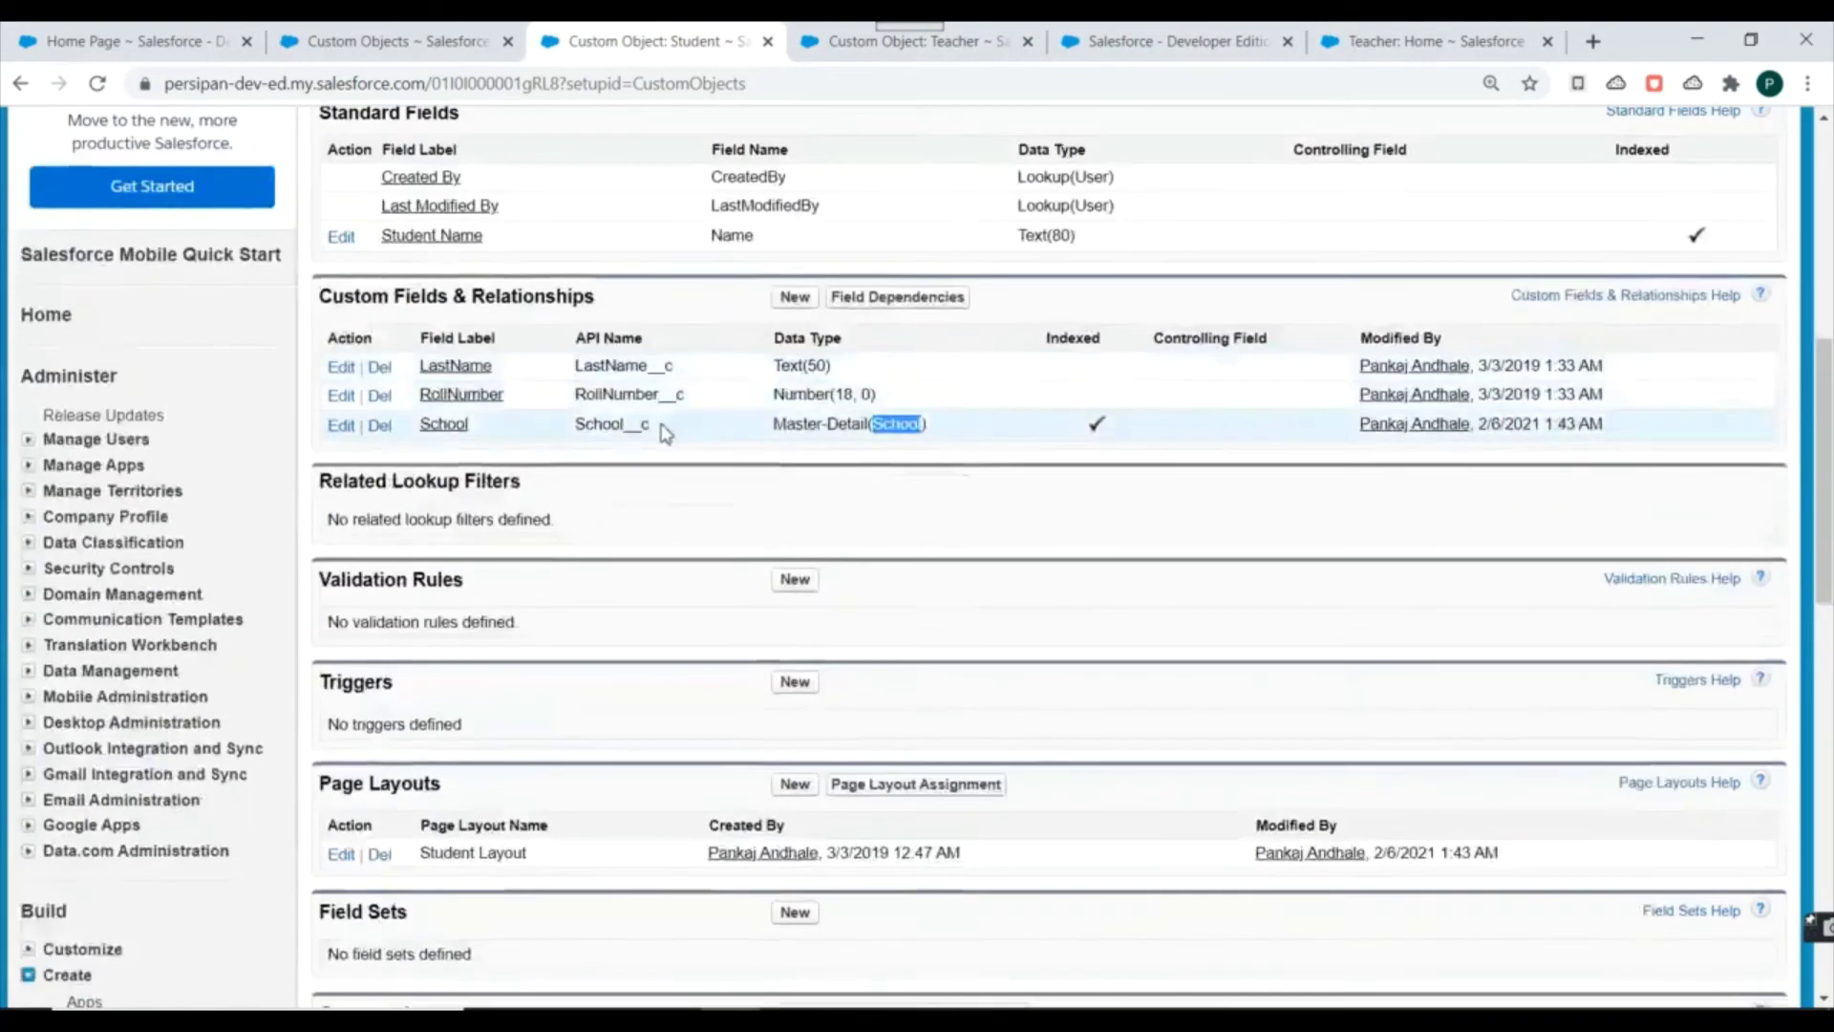
scroll(663, 426, "up", 8)
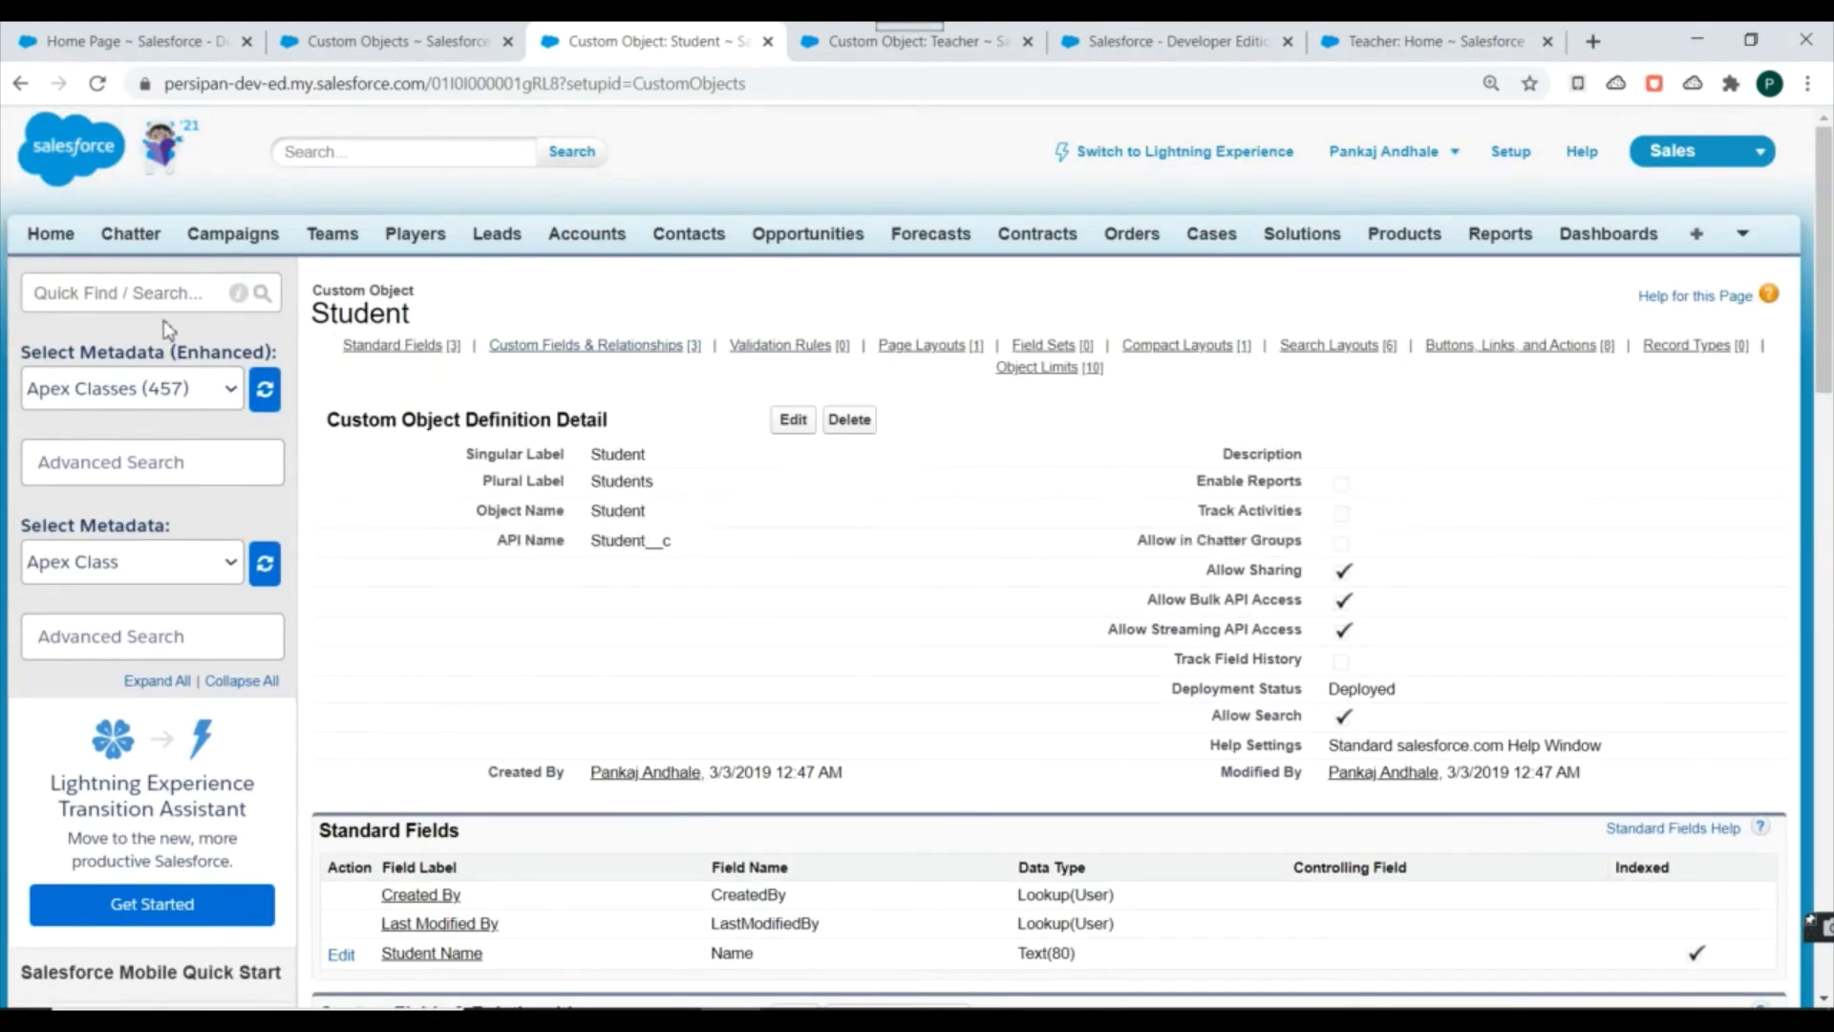
double_click(334, 315)
key("ctrl+Tab")
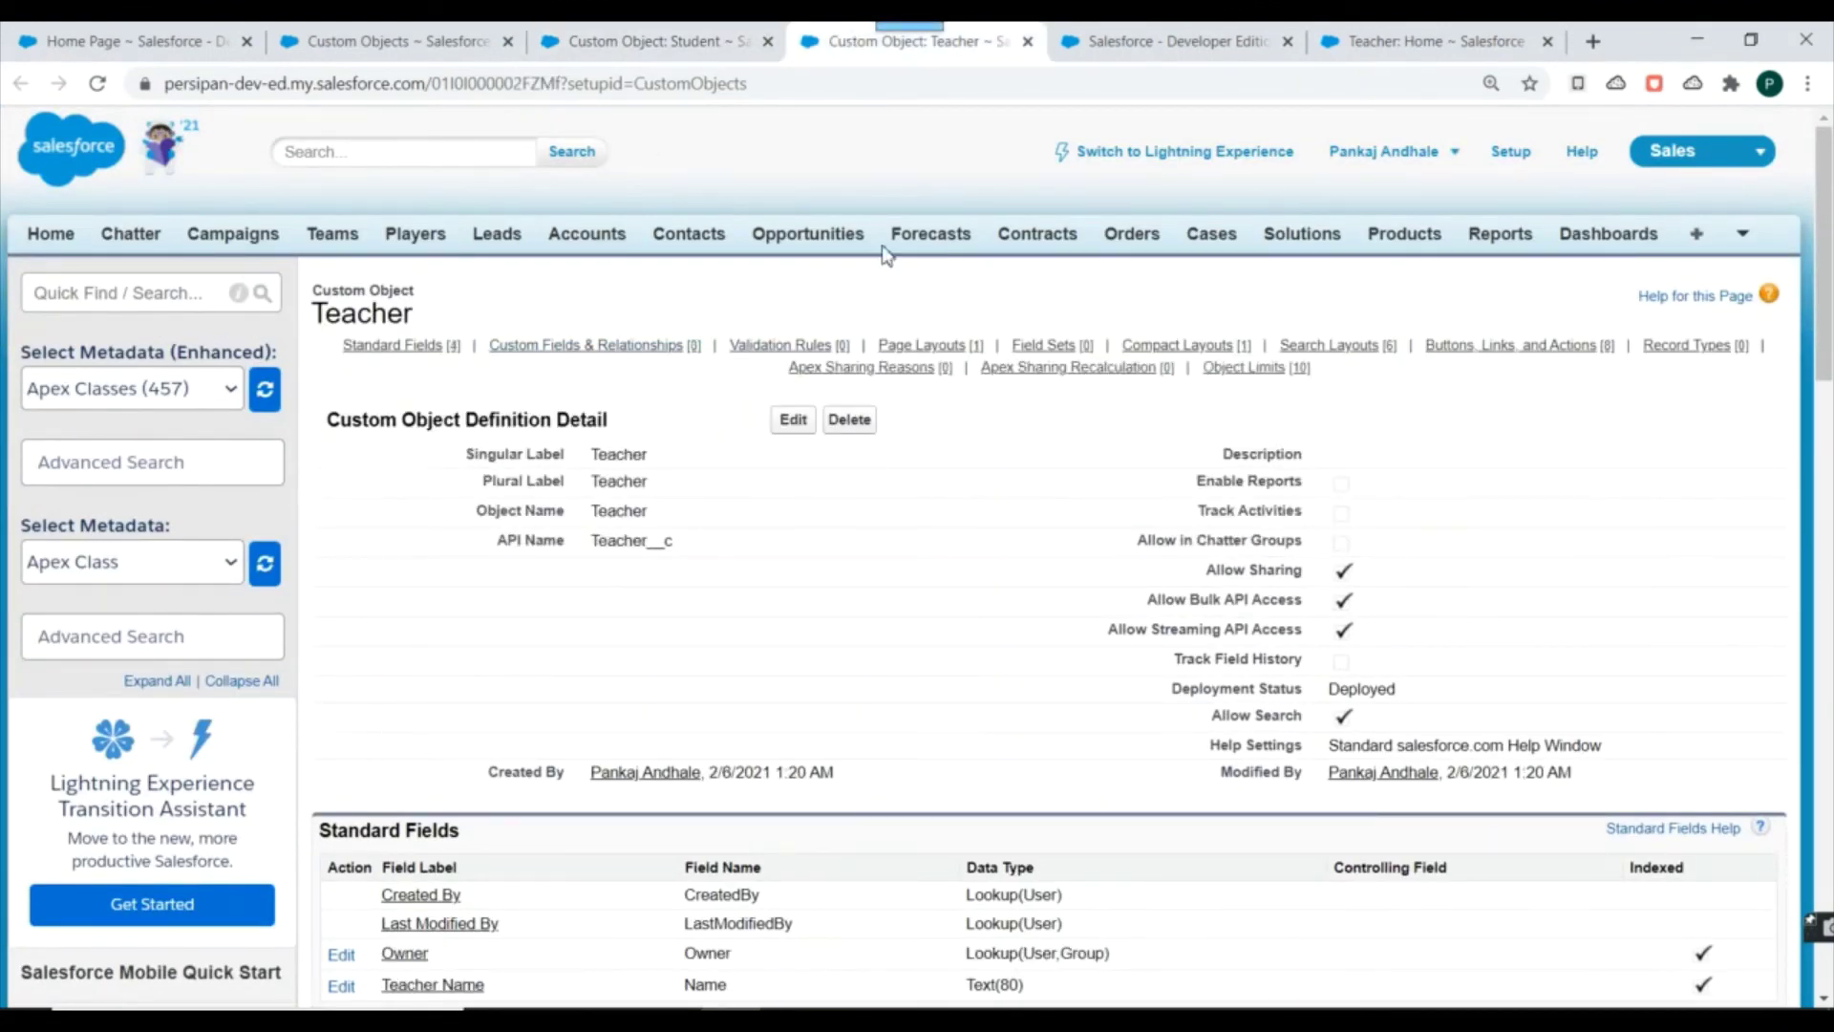
left_click(639, 41)
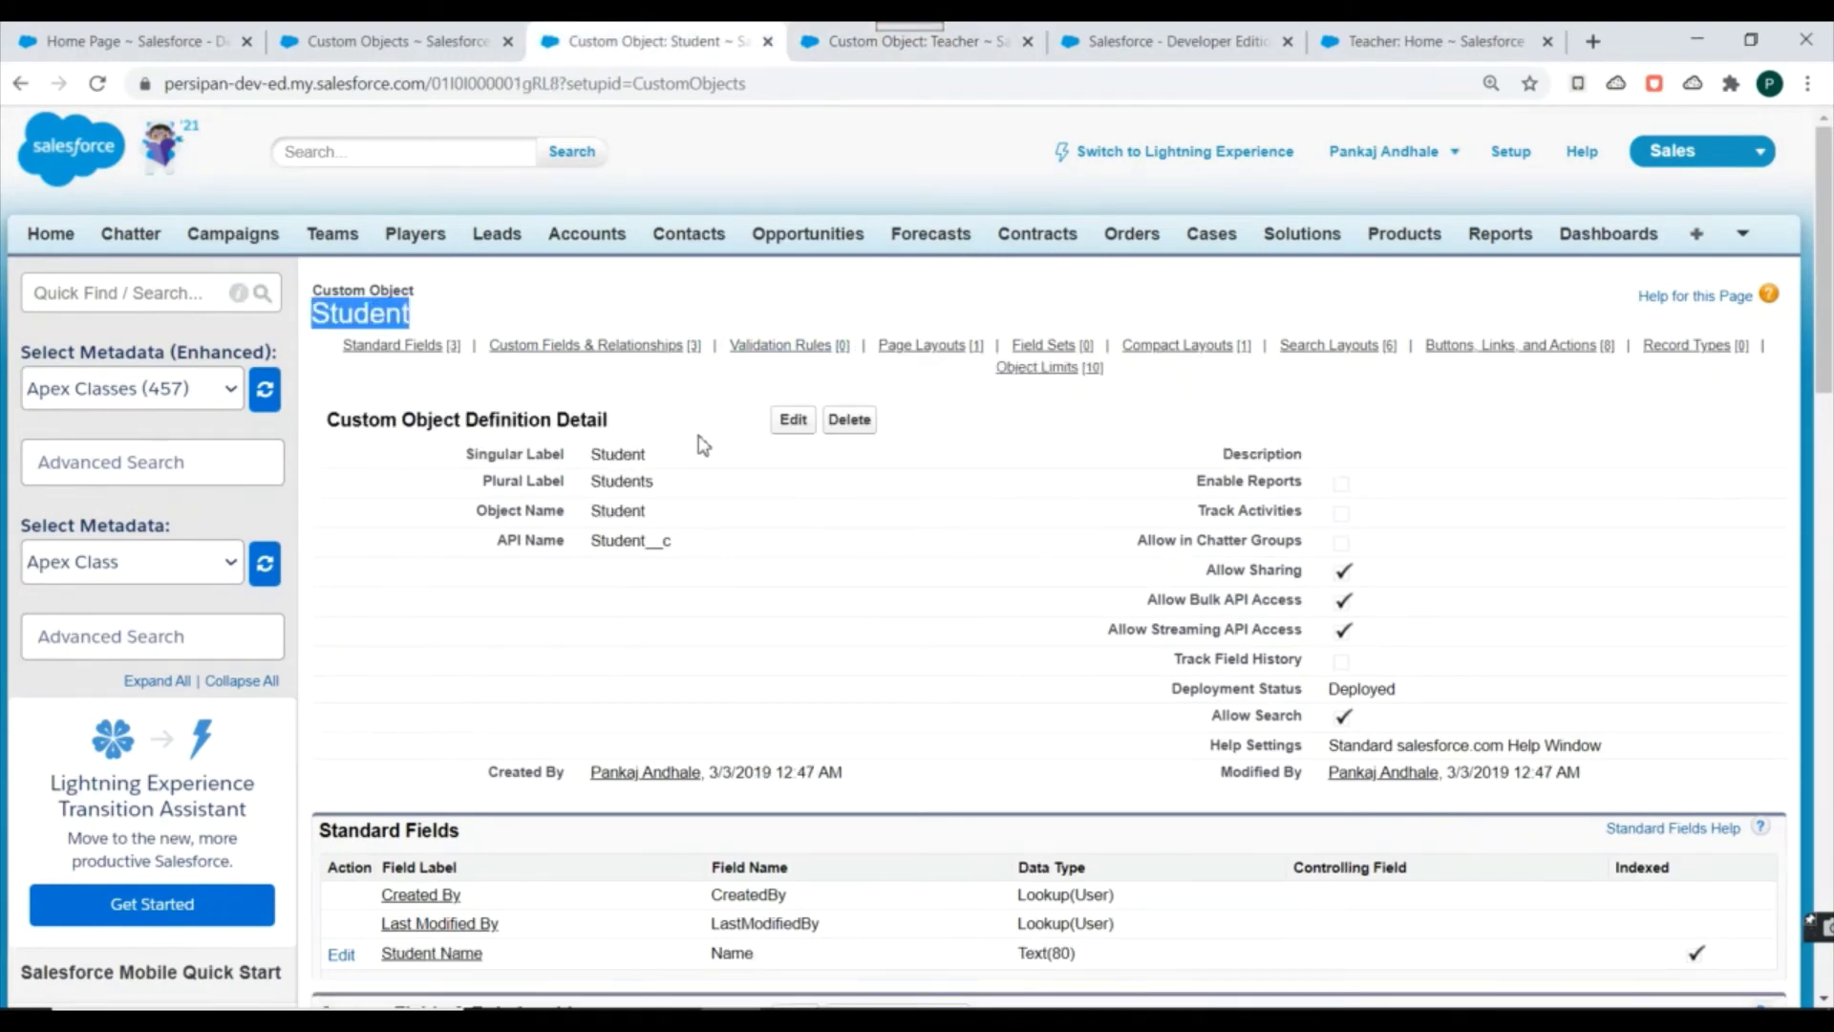
- Start a new custom field on the Student object with the Lookup Relationship data type and proceed to the related object
scroll(669, 497, "down", 1)
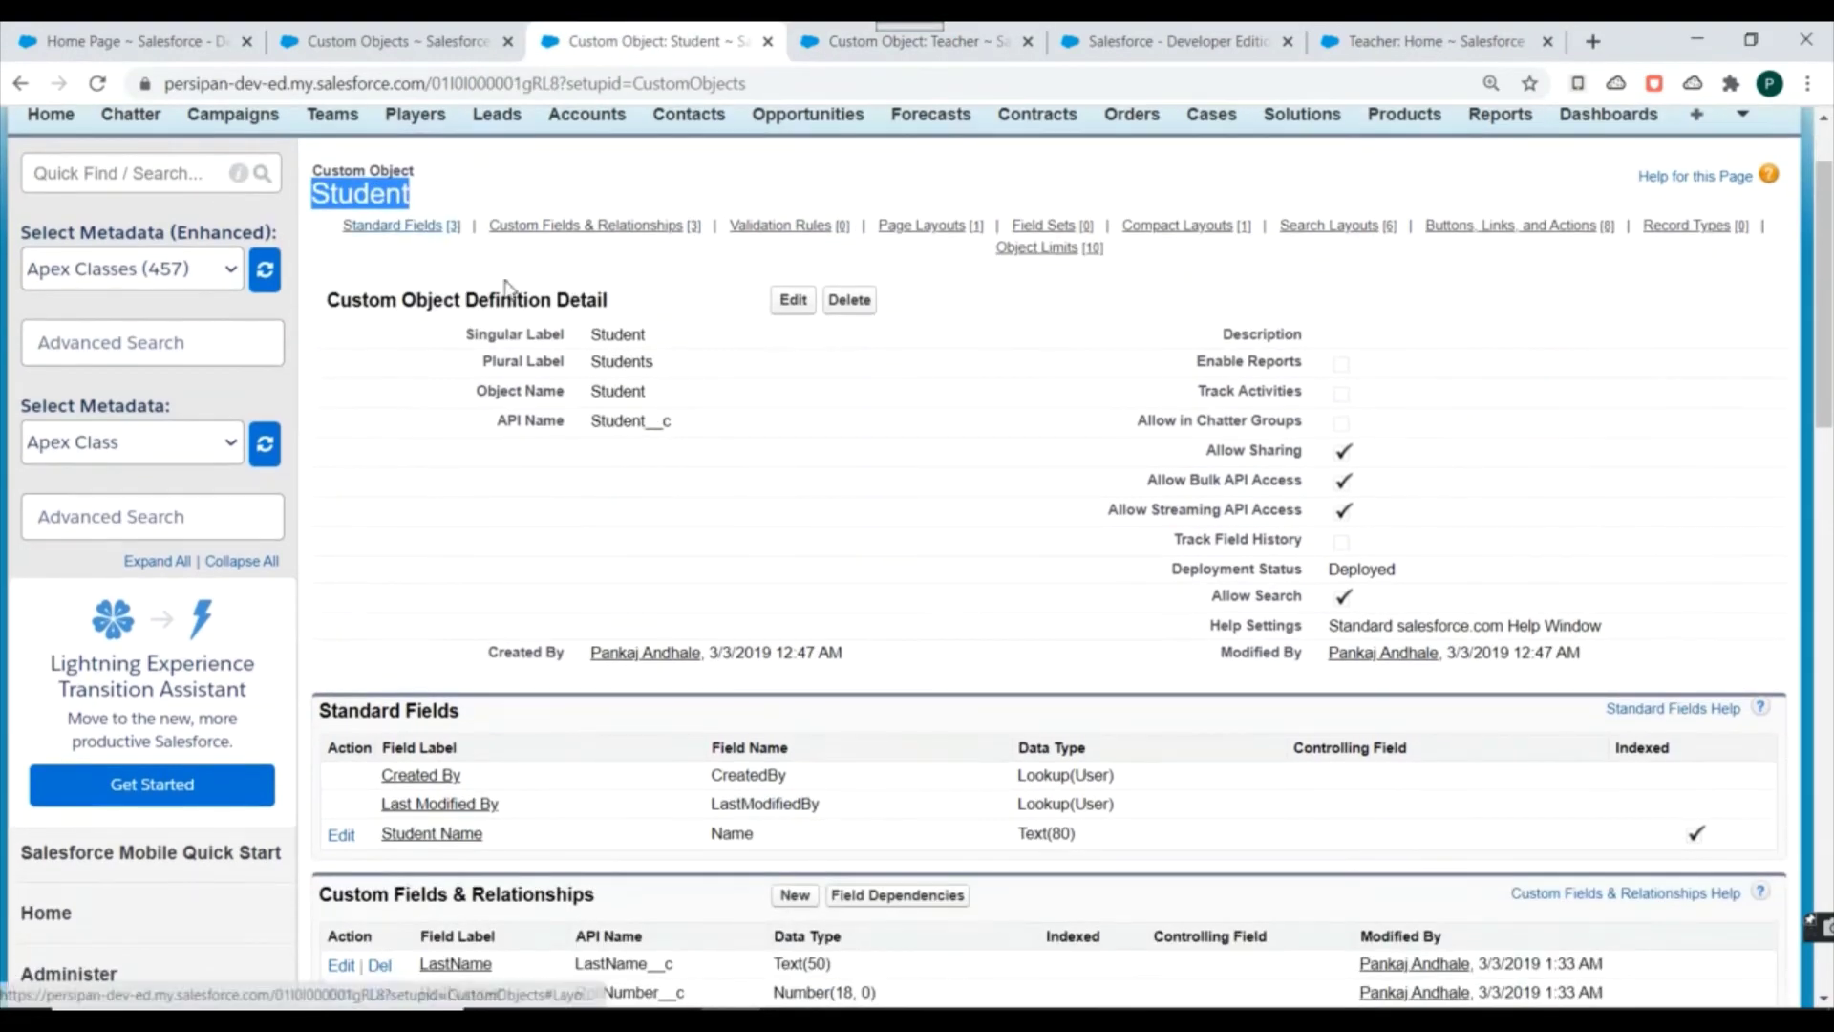
scroll(707, 468, "down", 4)
left_click(790, 538)
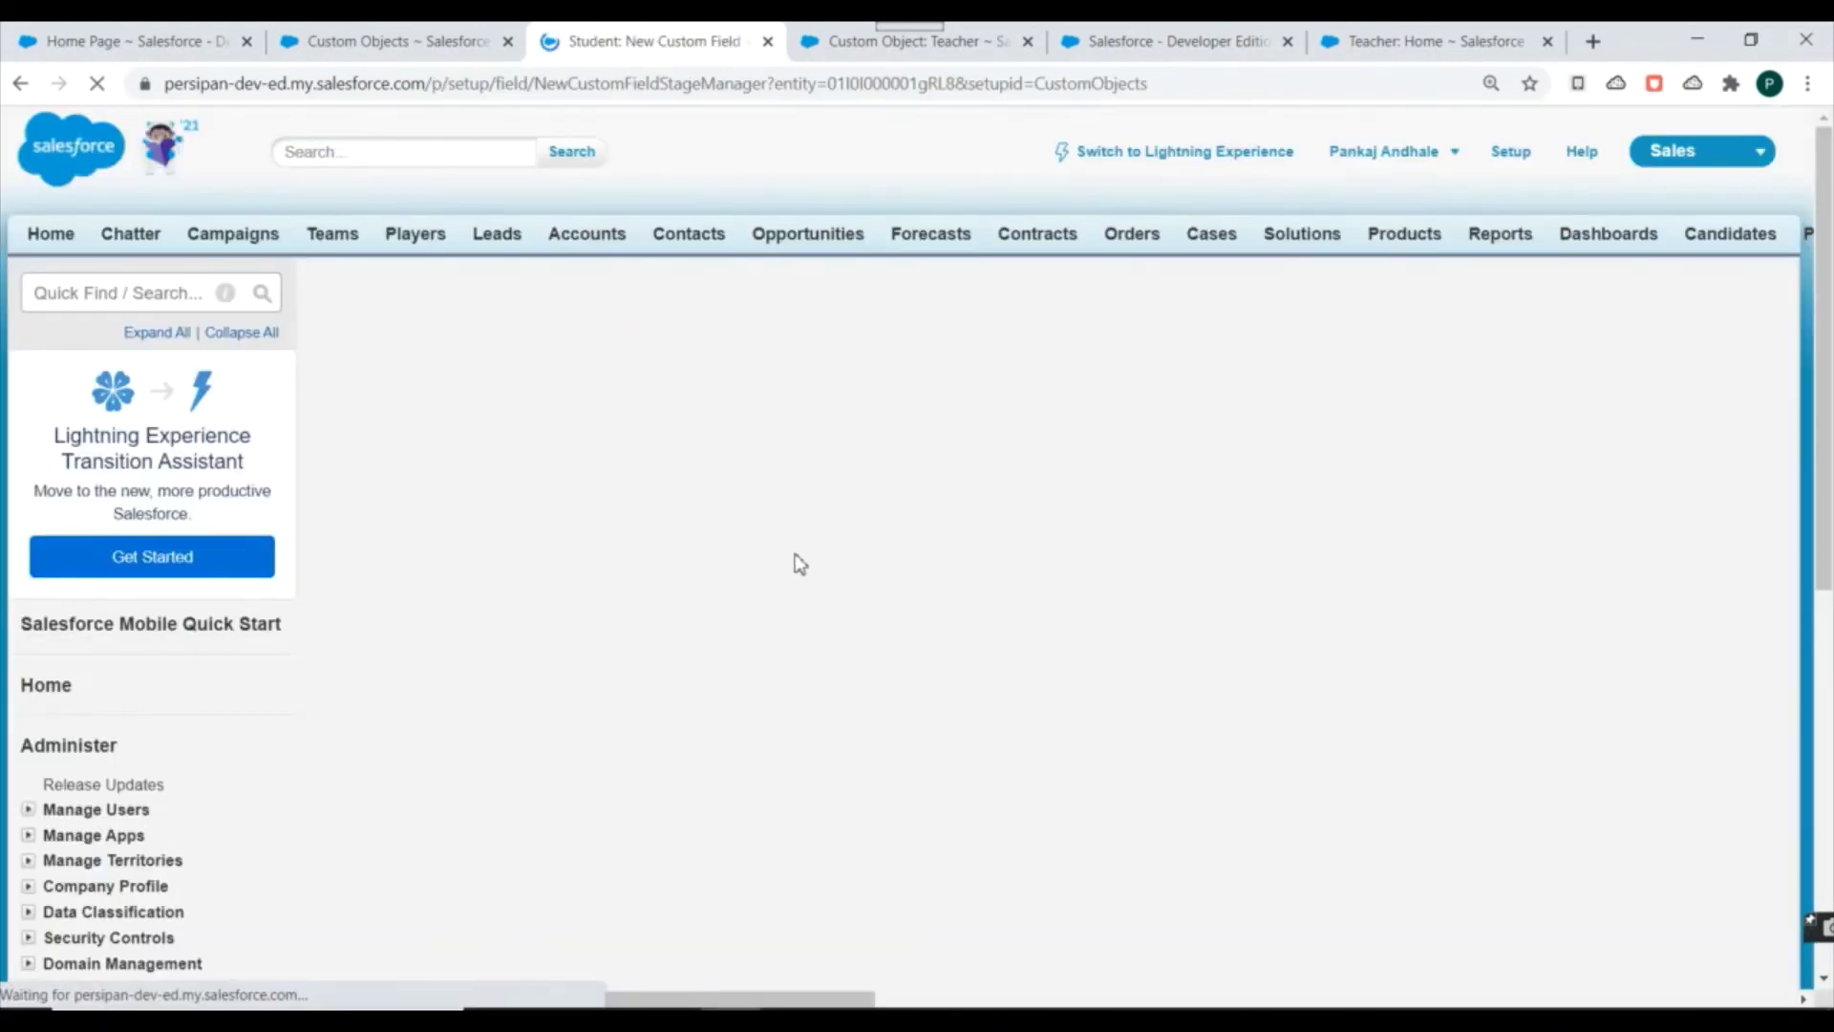
scroll(395, 607, "down", 2)
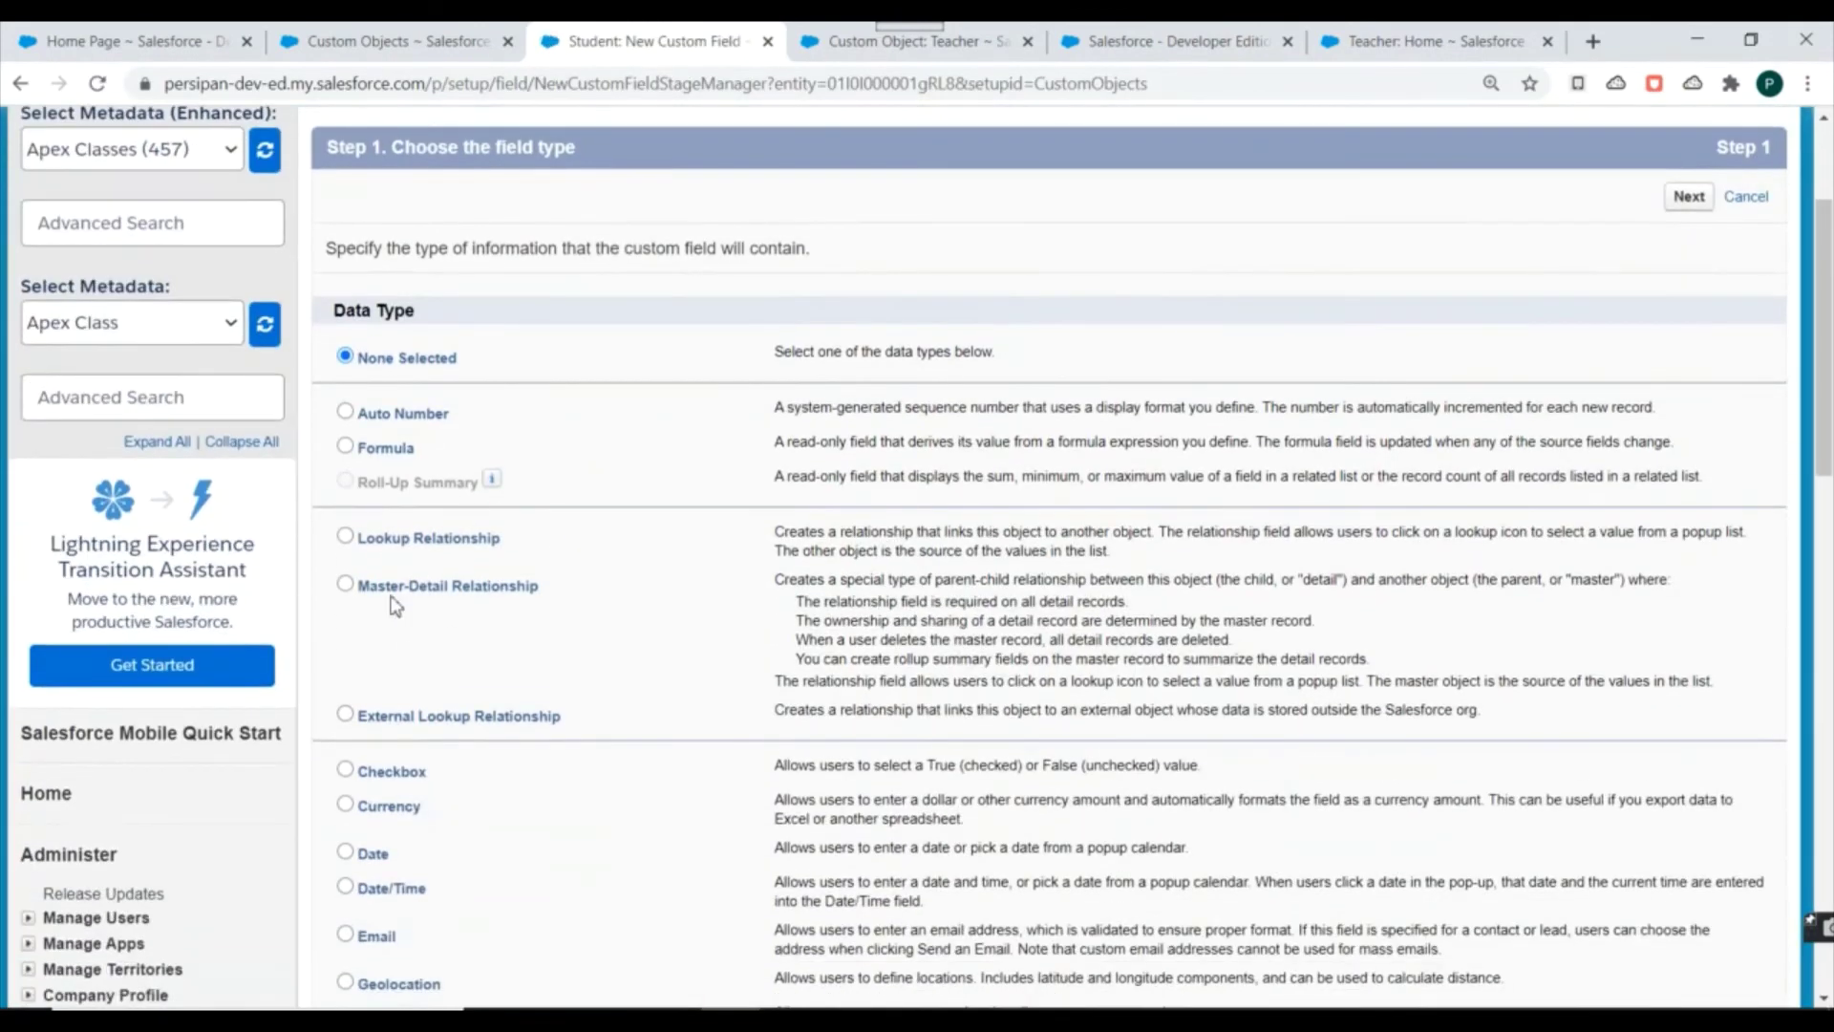
left_click(345, 537)
scroll(1334, 619, "down", 9)
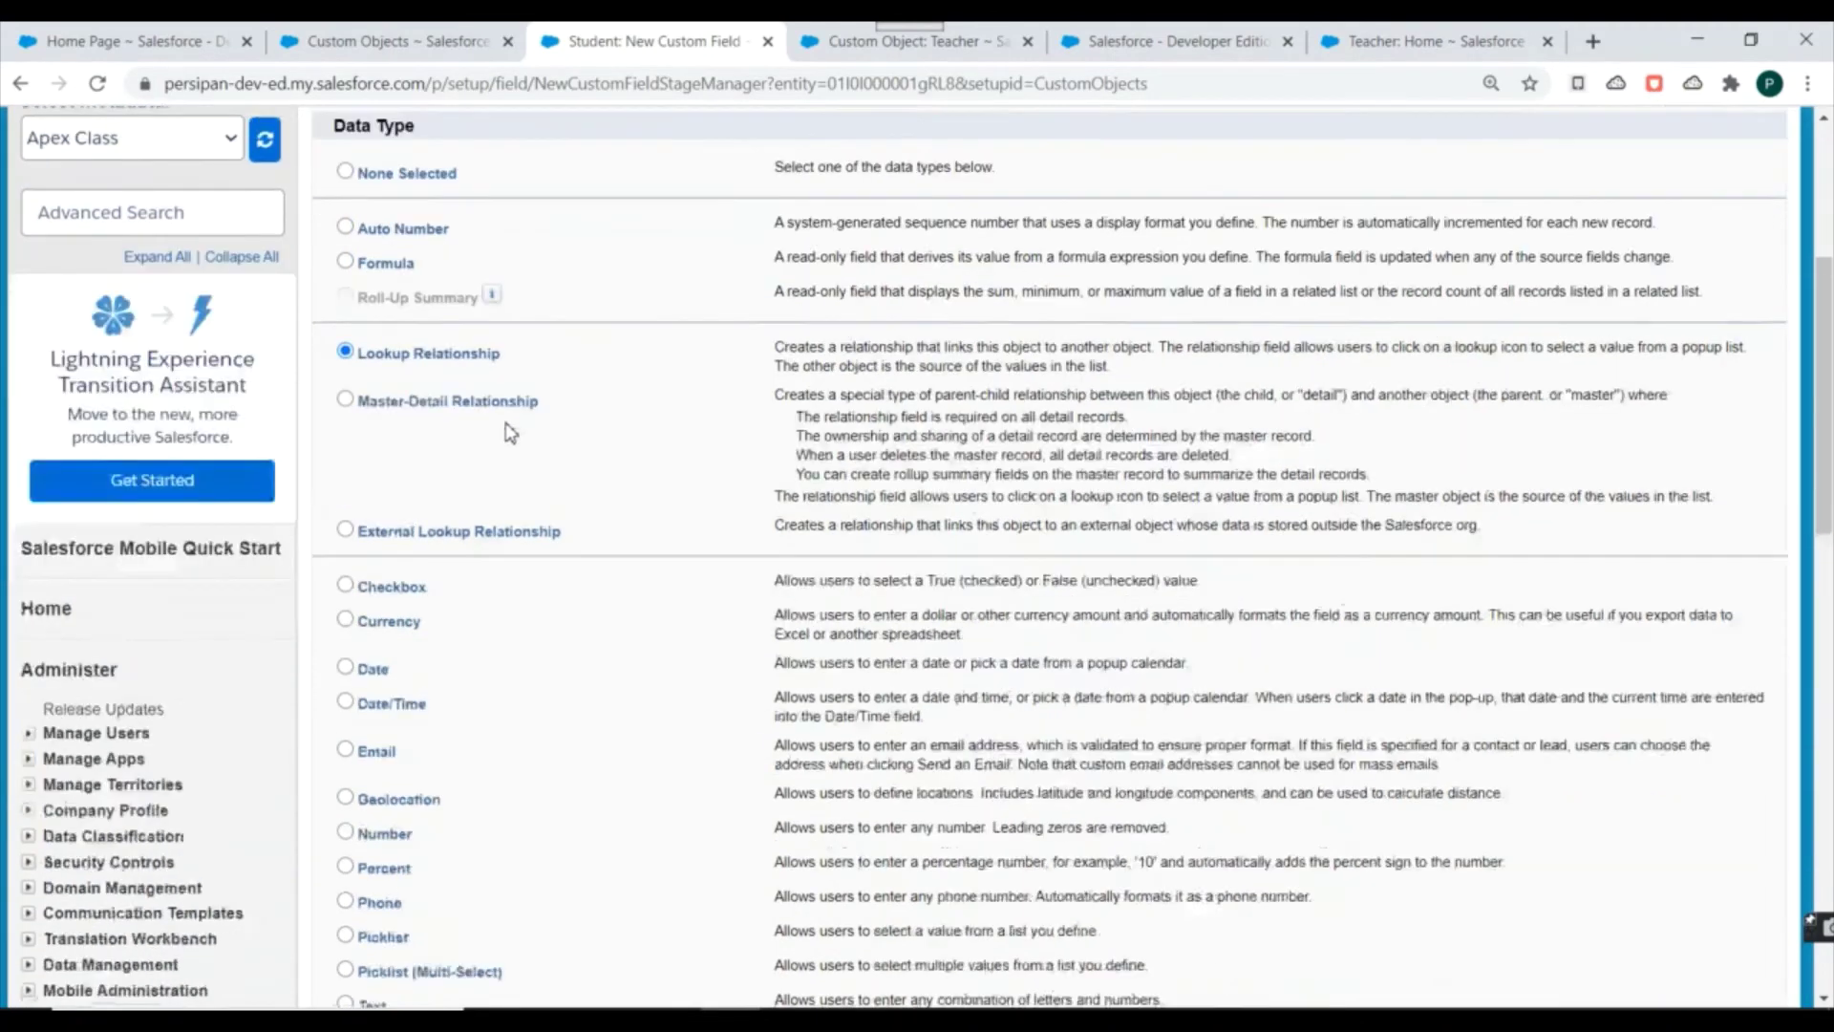
left_click(1687, 504)
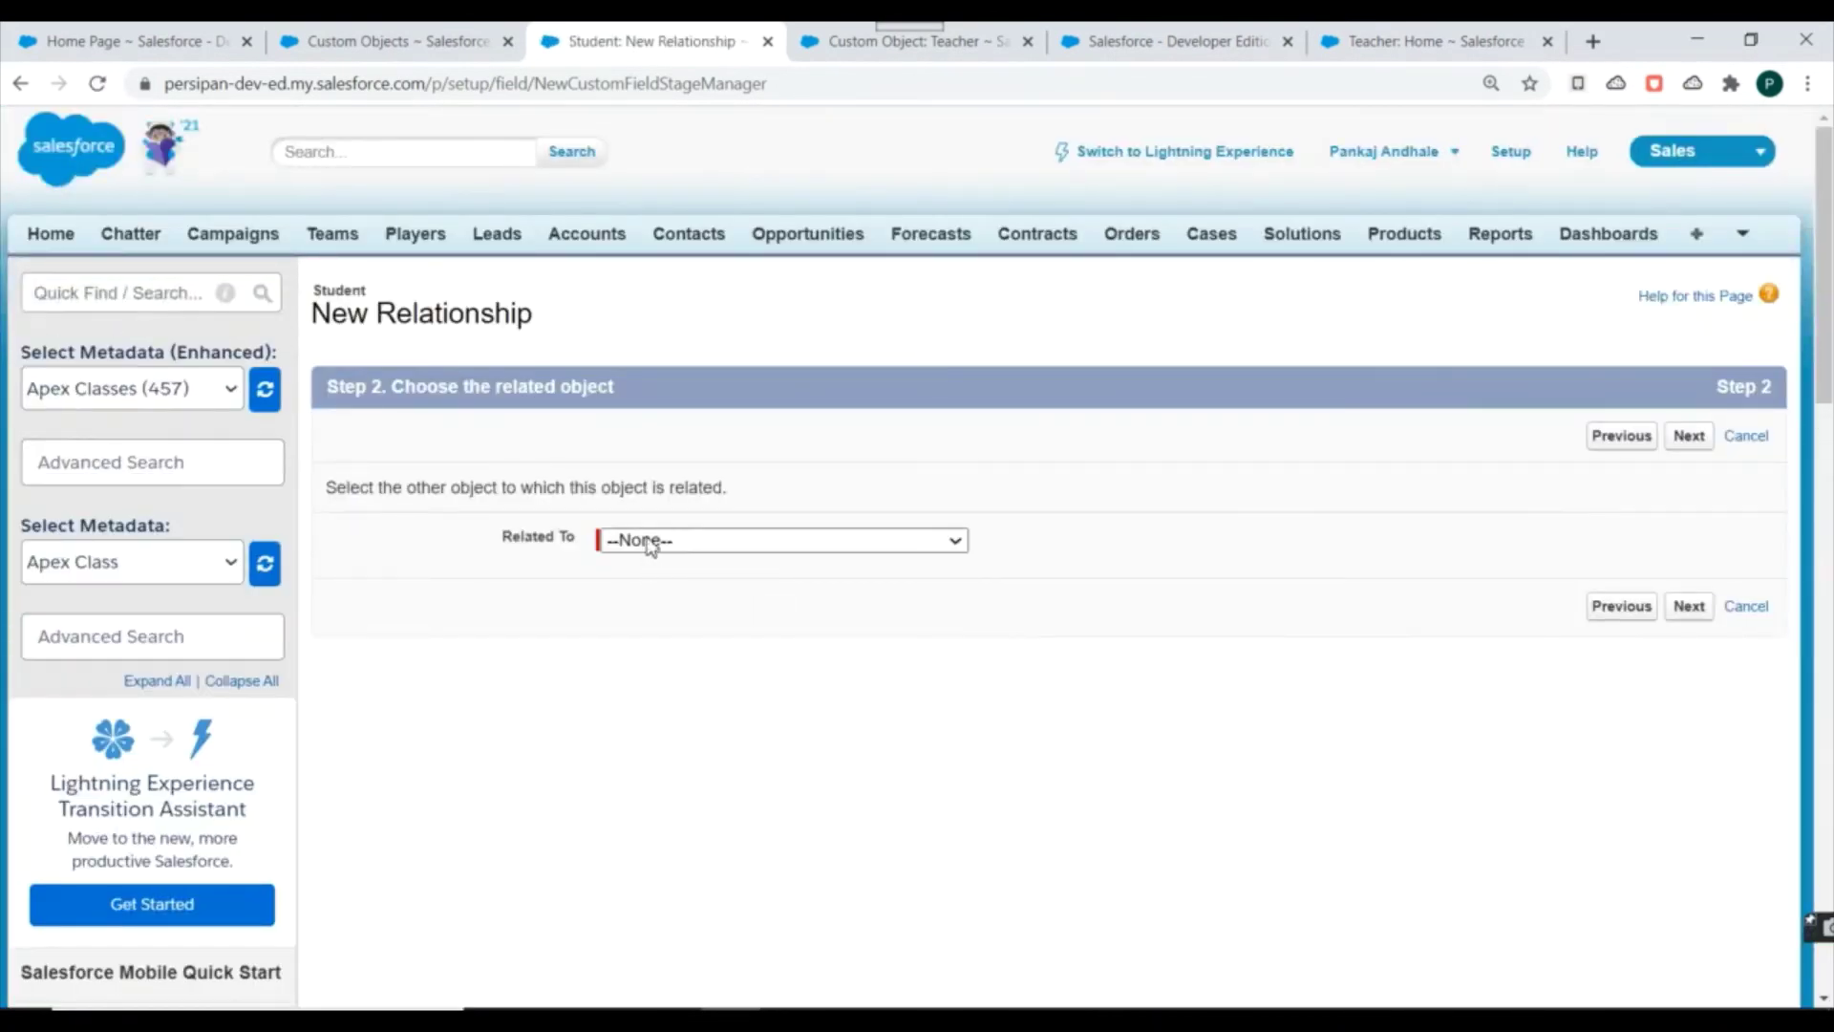
- Relate the new Student lookup field to the Teacher object and proceed to the following wizard step
left_click(648, 541)
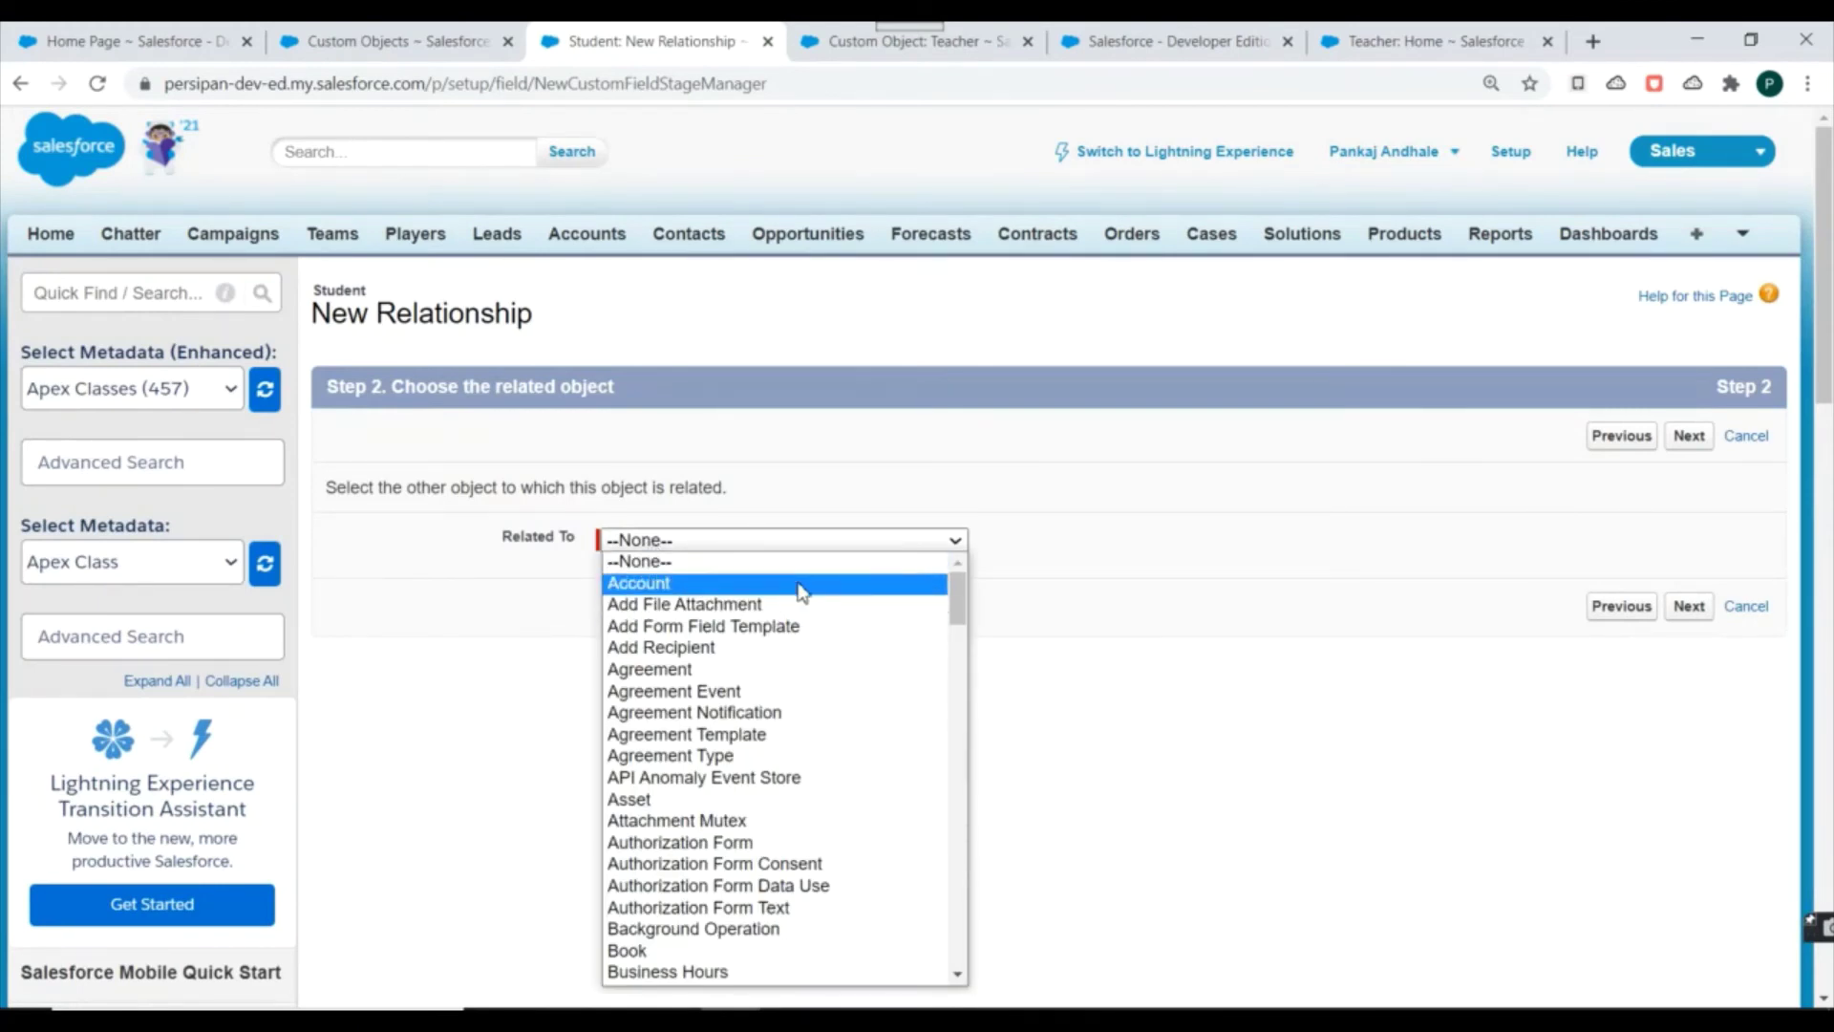
scroll(799, 612, "down", 20)
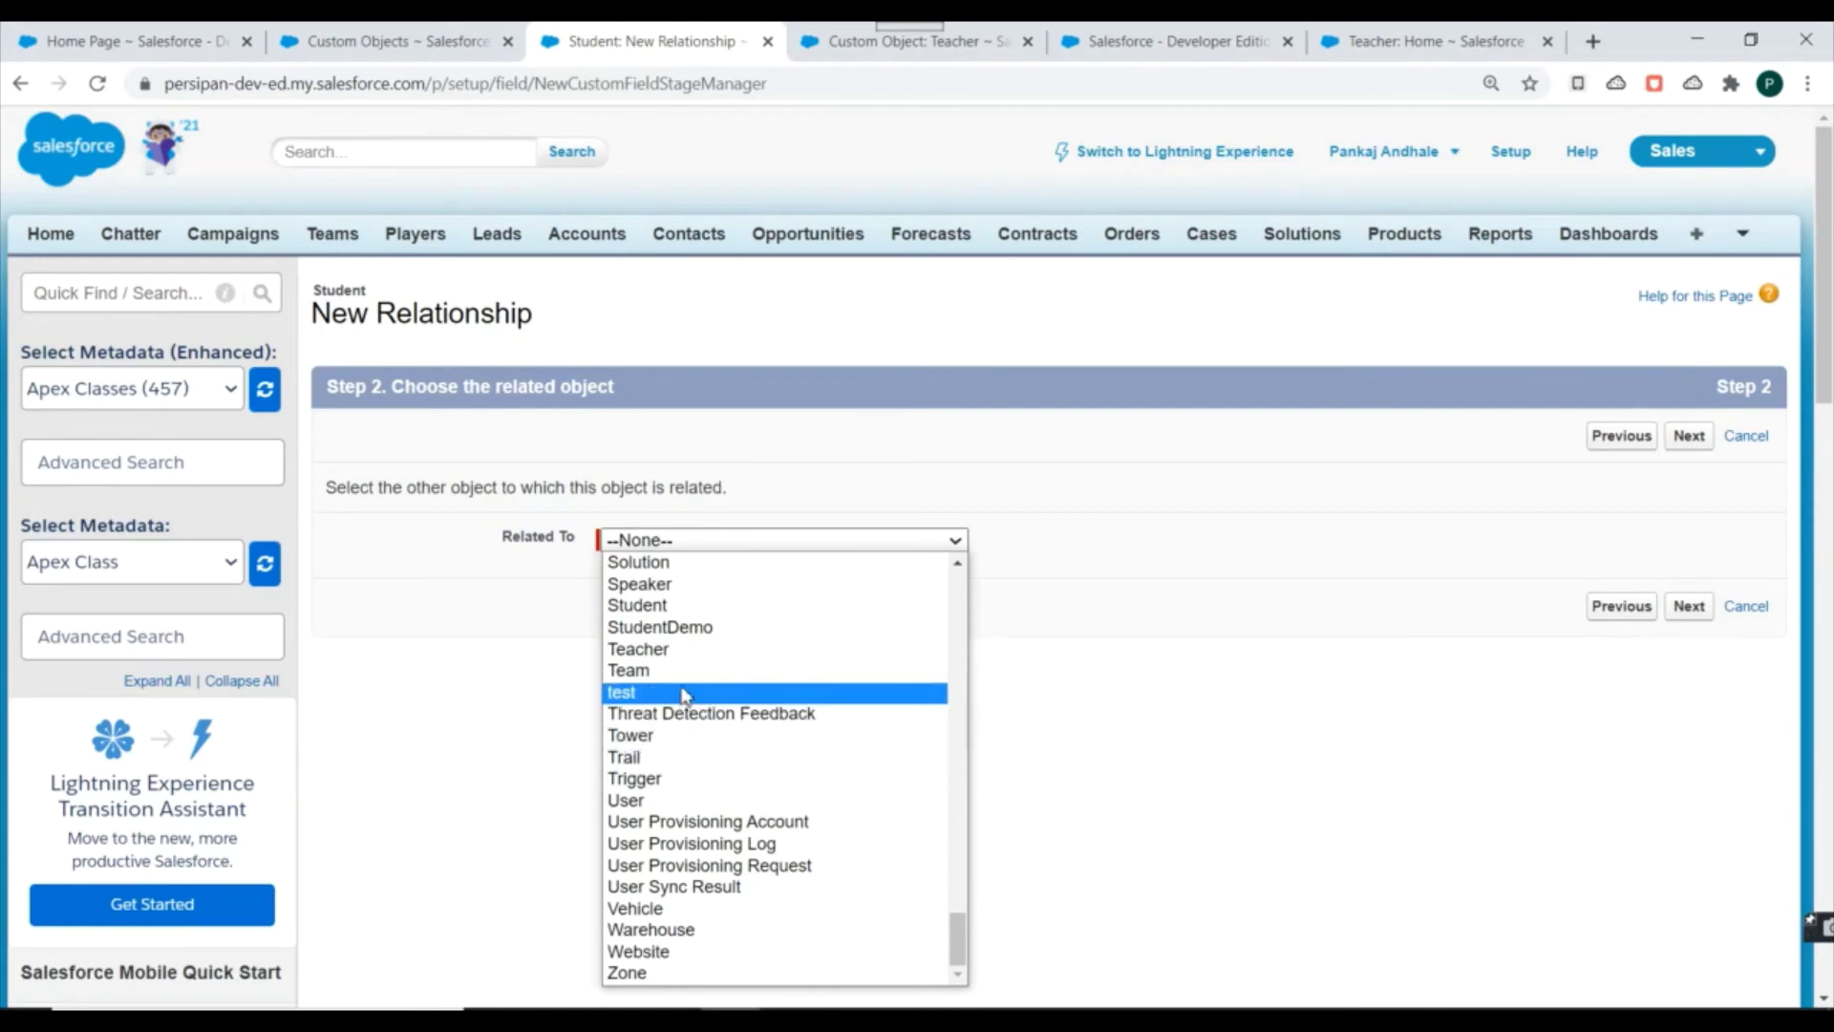
left_click(640, 649)
left_click(1690, 436)
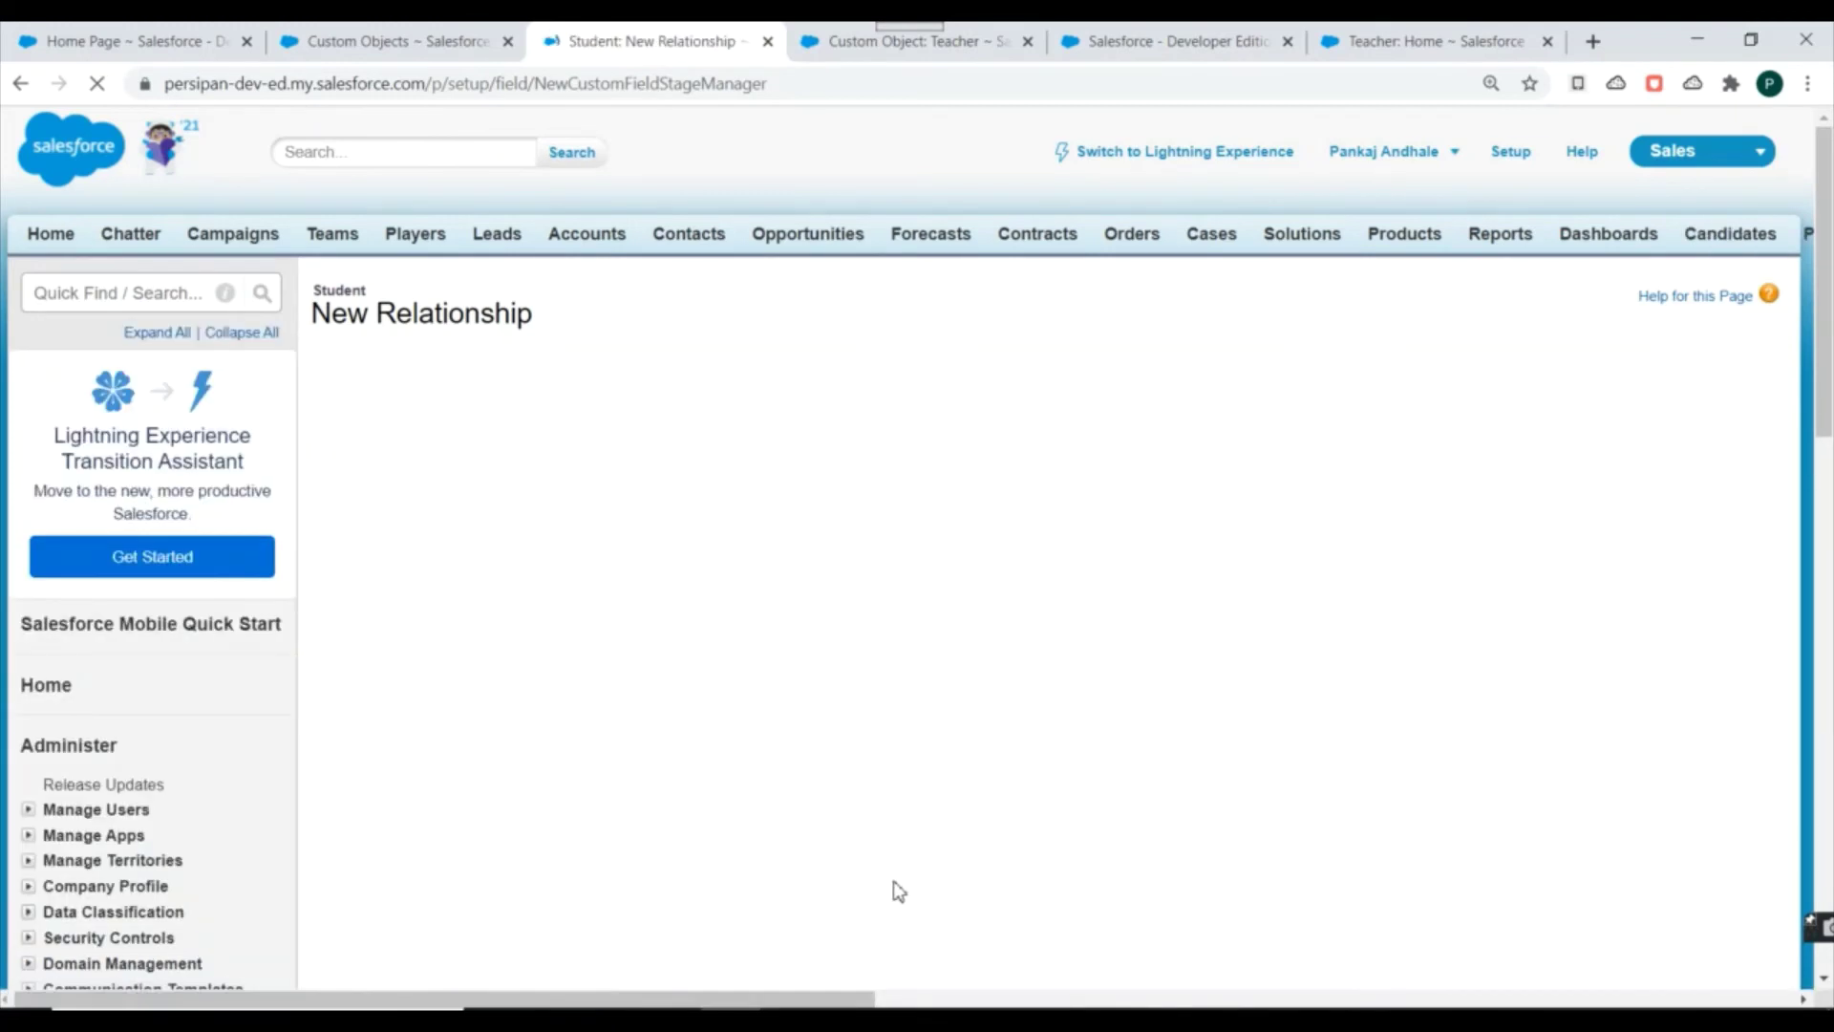
- Set the lookup field's name to Teacher, matching its label, and proceed to field-level security
left_click(639, 555)
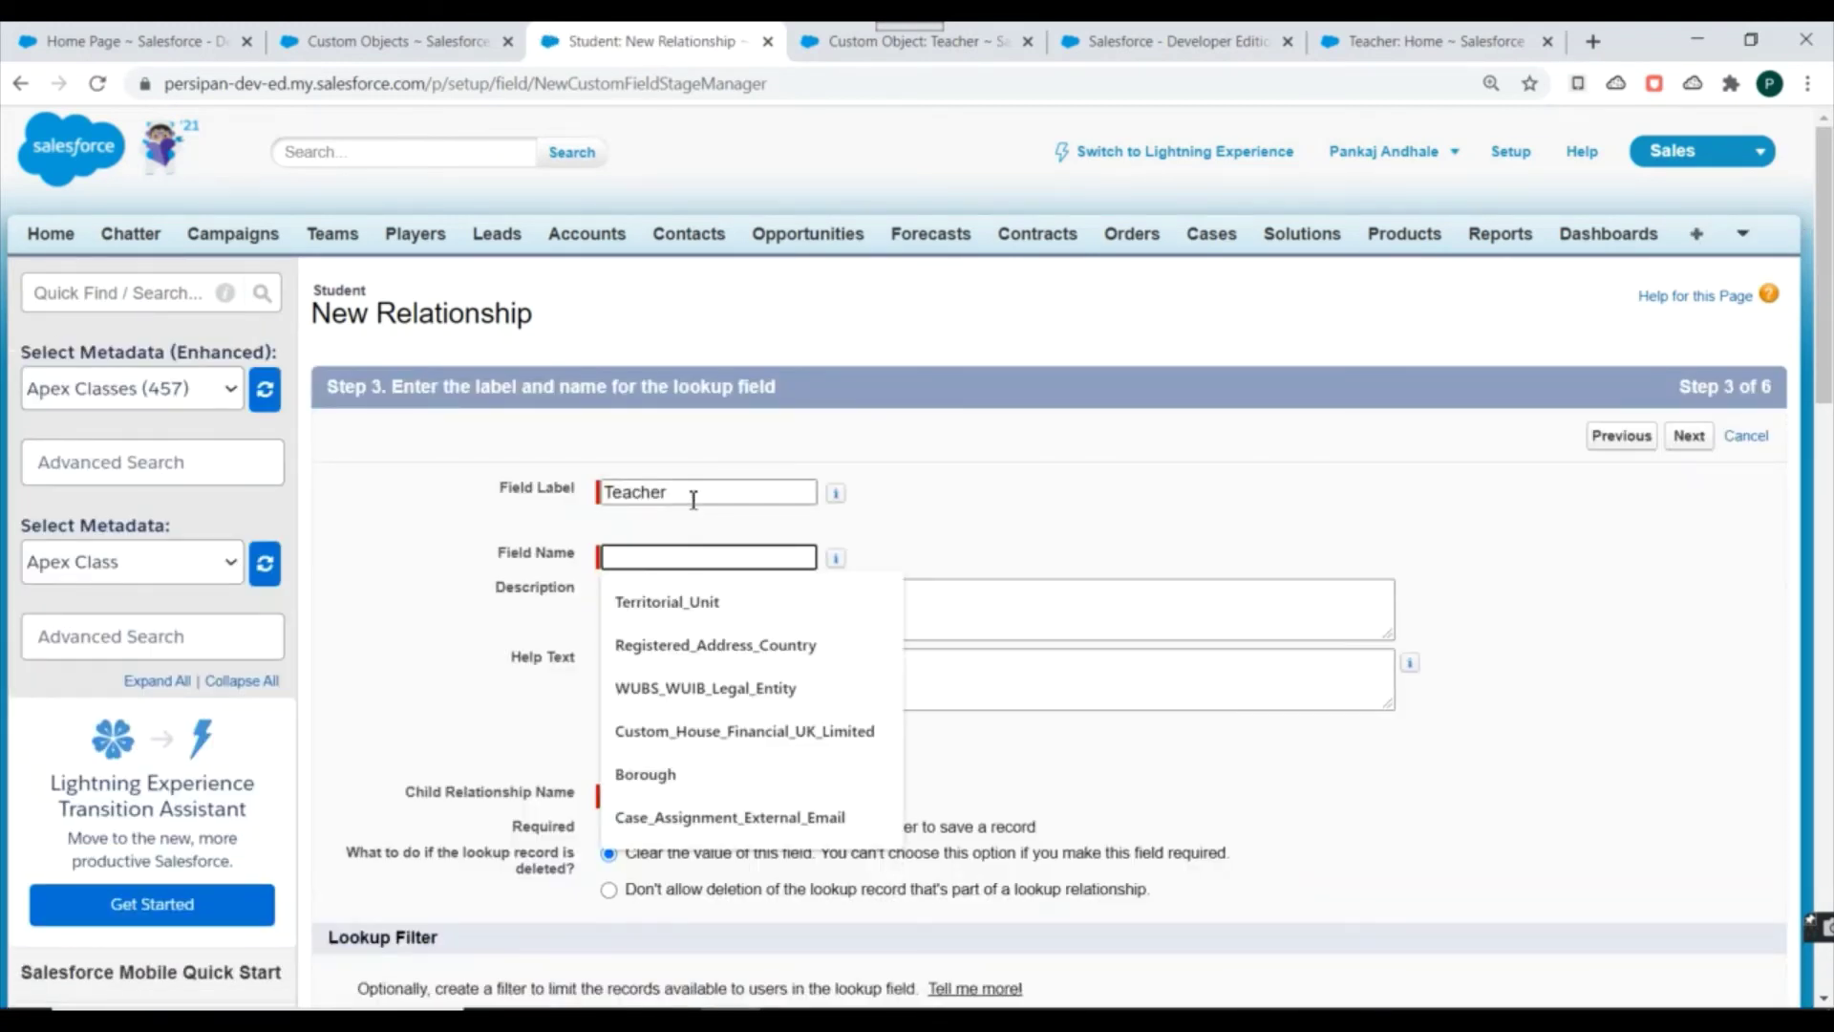
left_click_drag(696, 492, 325, 492)
key("ctrl+c")
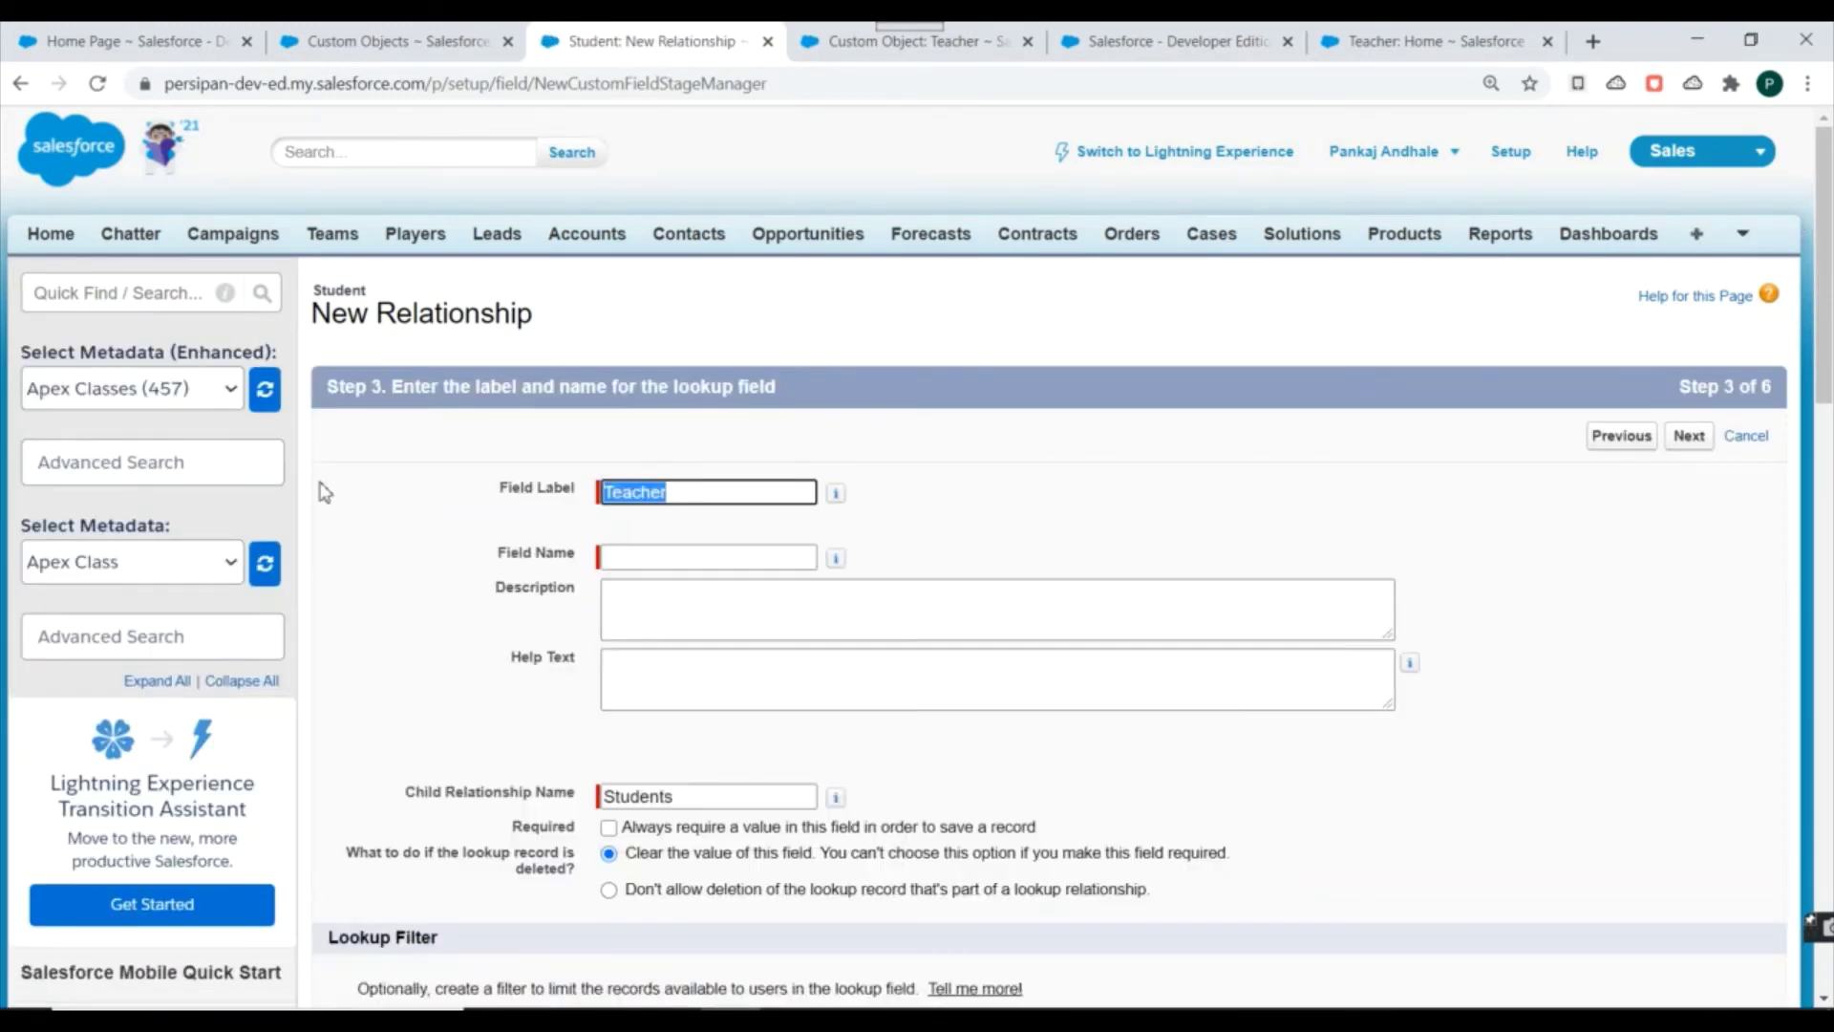
left_click(635, 563)
key("ctrl+v")
key("ctrl+a")
key("ctrl+v")
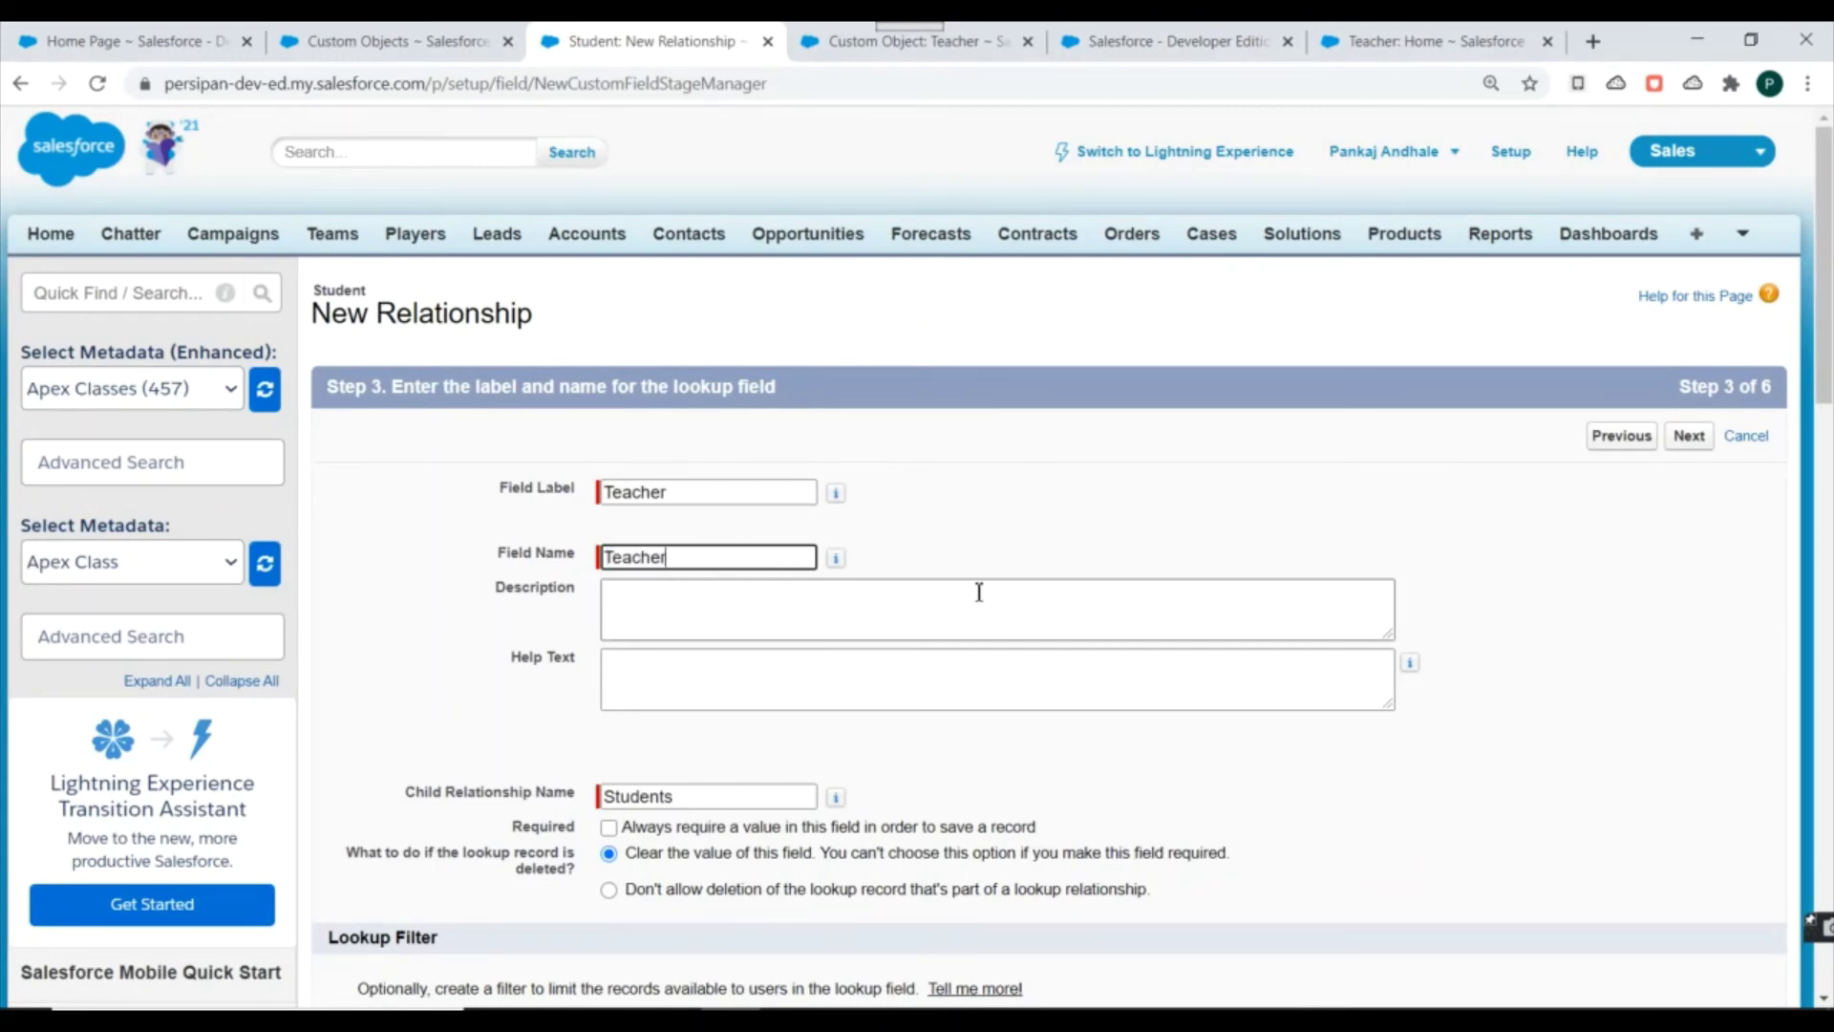
scroll(1159, 696, "down", 6)
scroll(1159, 705, "up", 3)
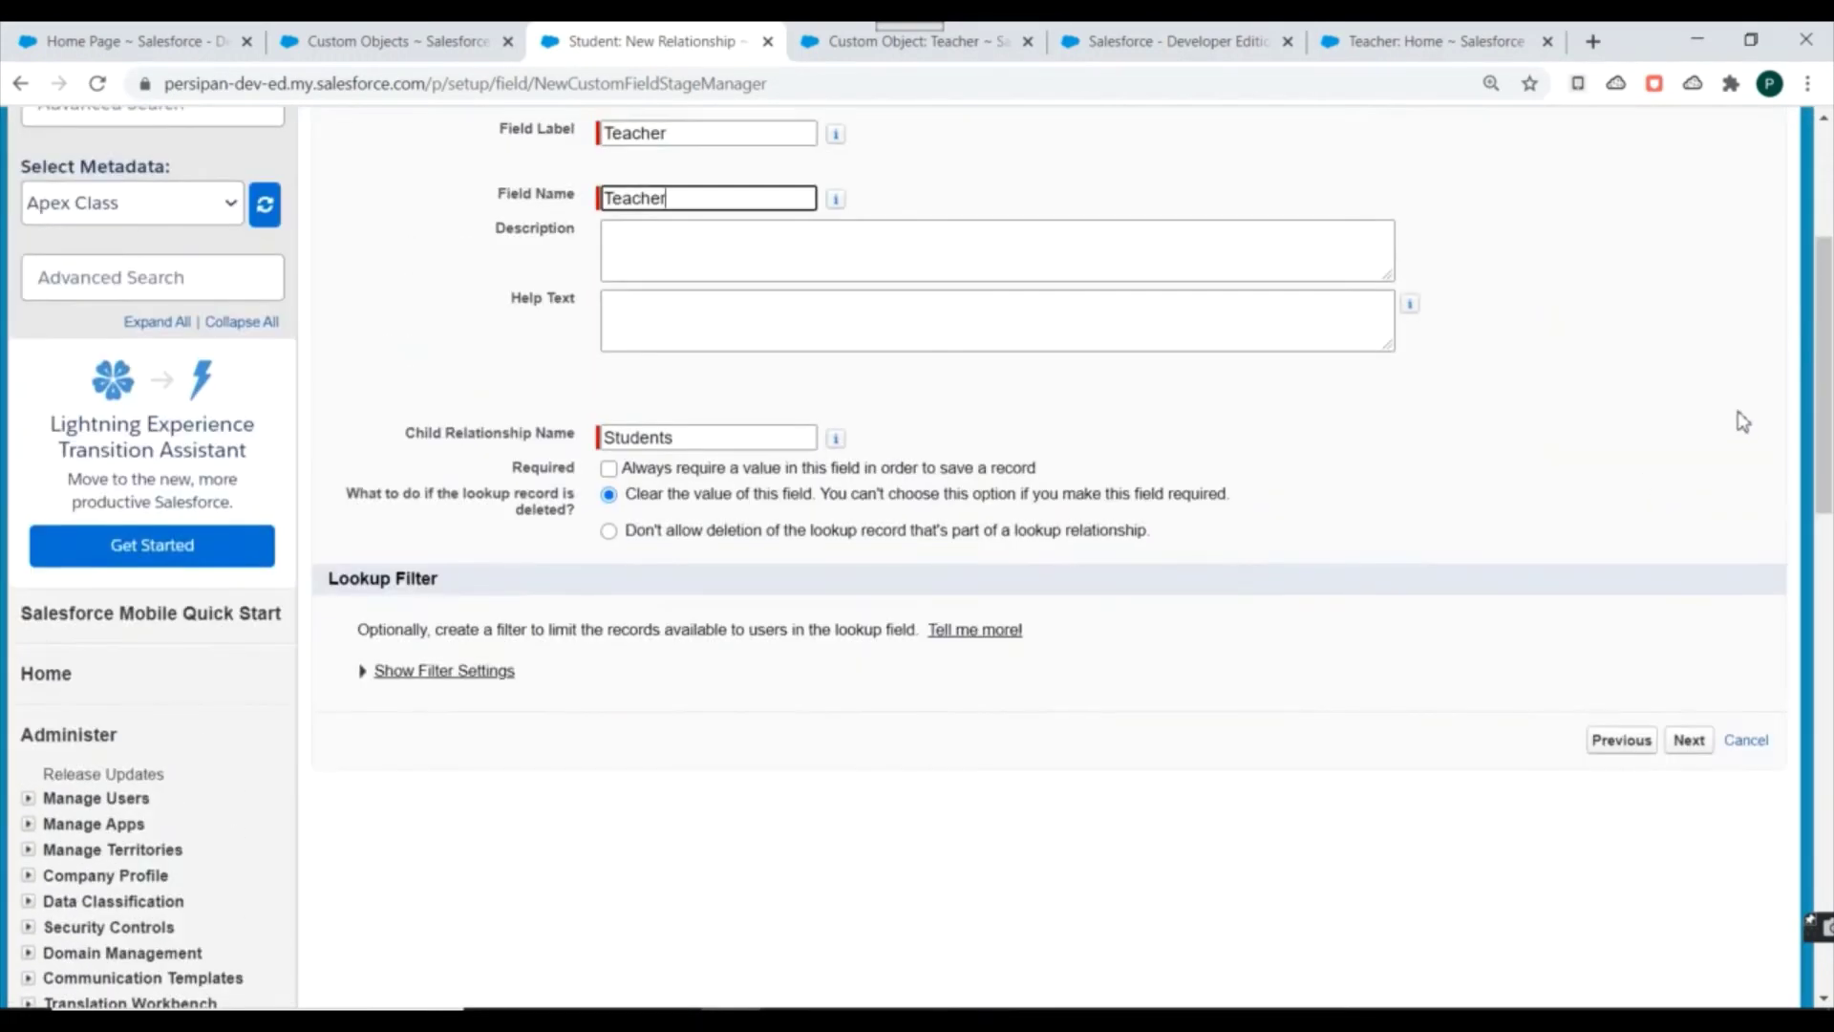
scroll(1744, 421, "up", 3)
left_click(1687, 436)
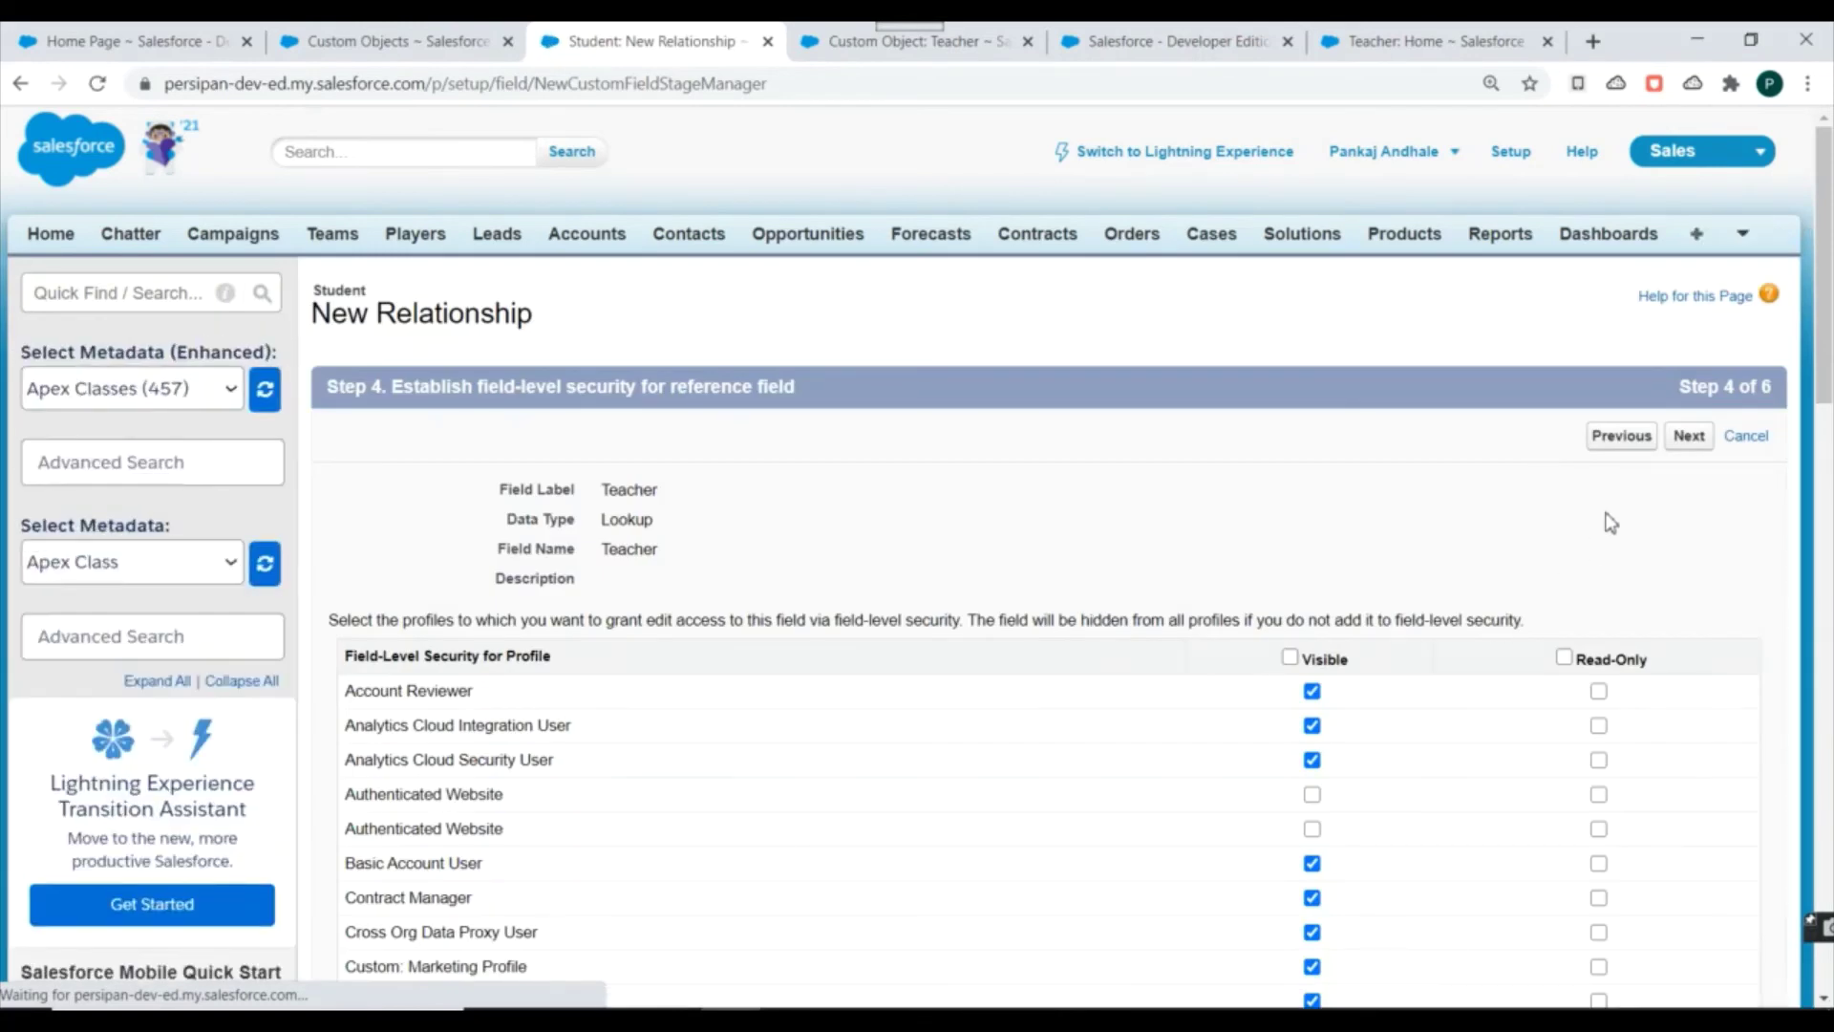
- Accept the default field-level security, Student Layout and Teacher Layout related list settings, and save the Teacher lookup field
left_click(1691, 437)
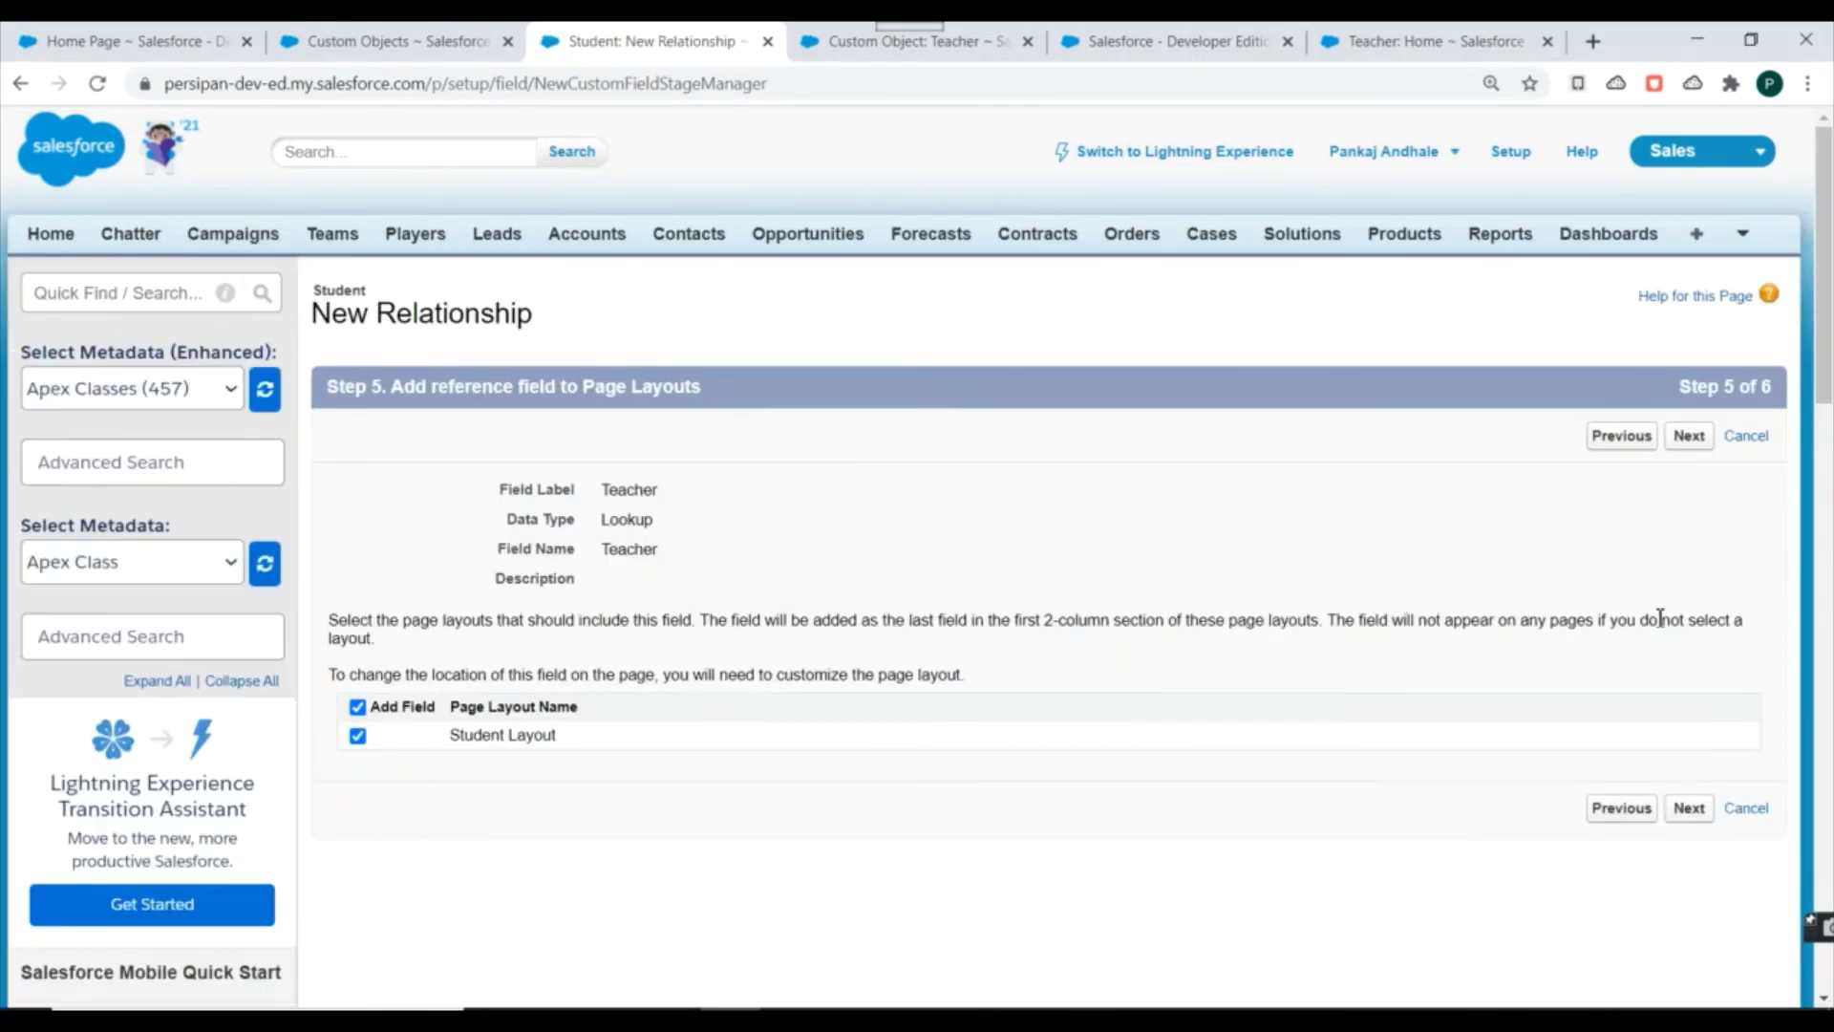
left_click(1689, 436)
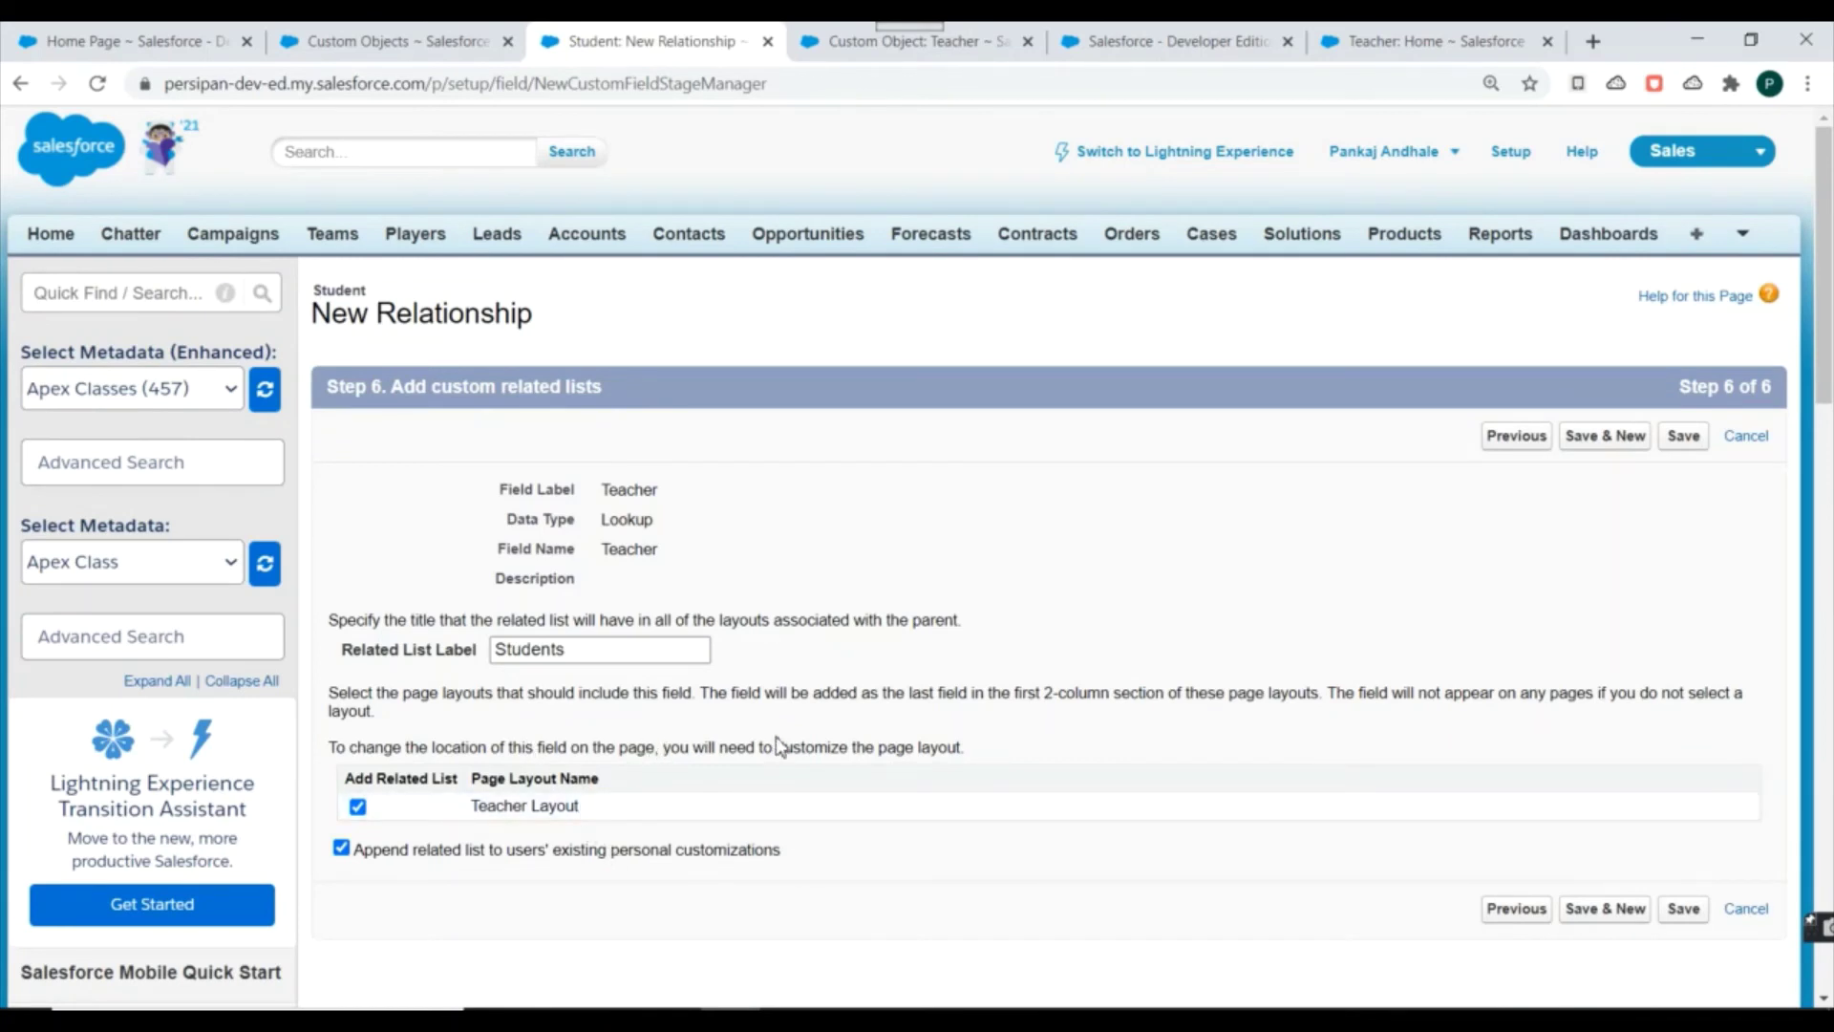
left_click_drag(576, 808, 474, 821)
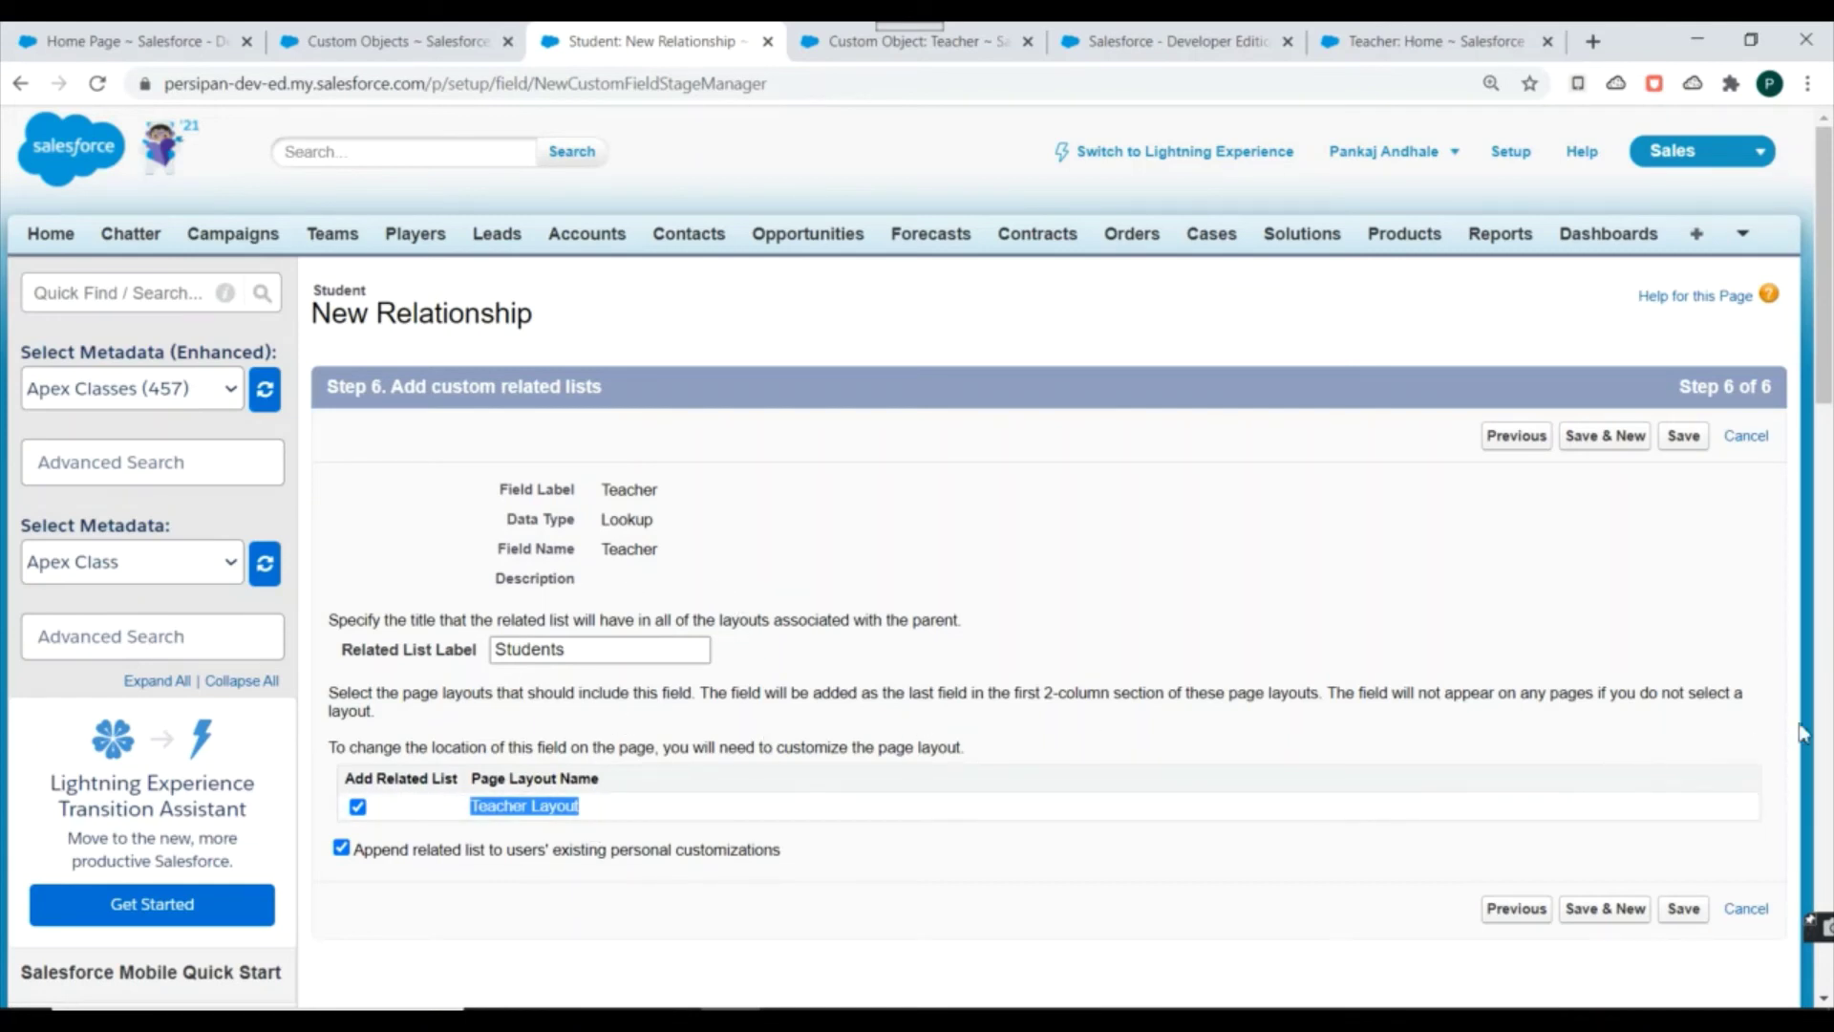
left_click(1681, 438)
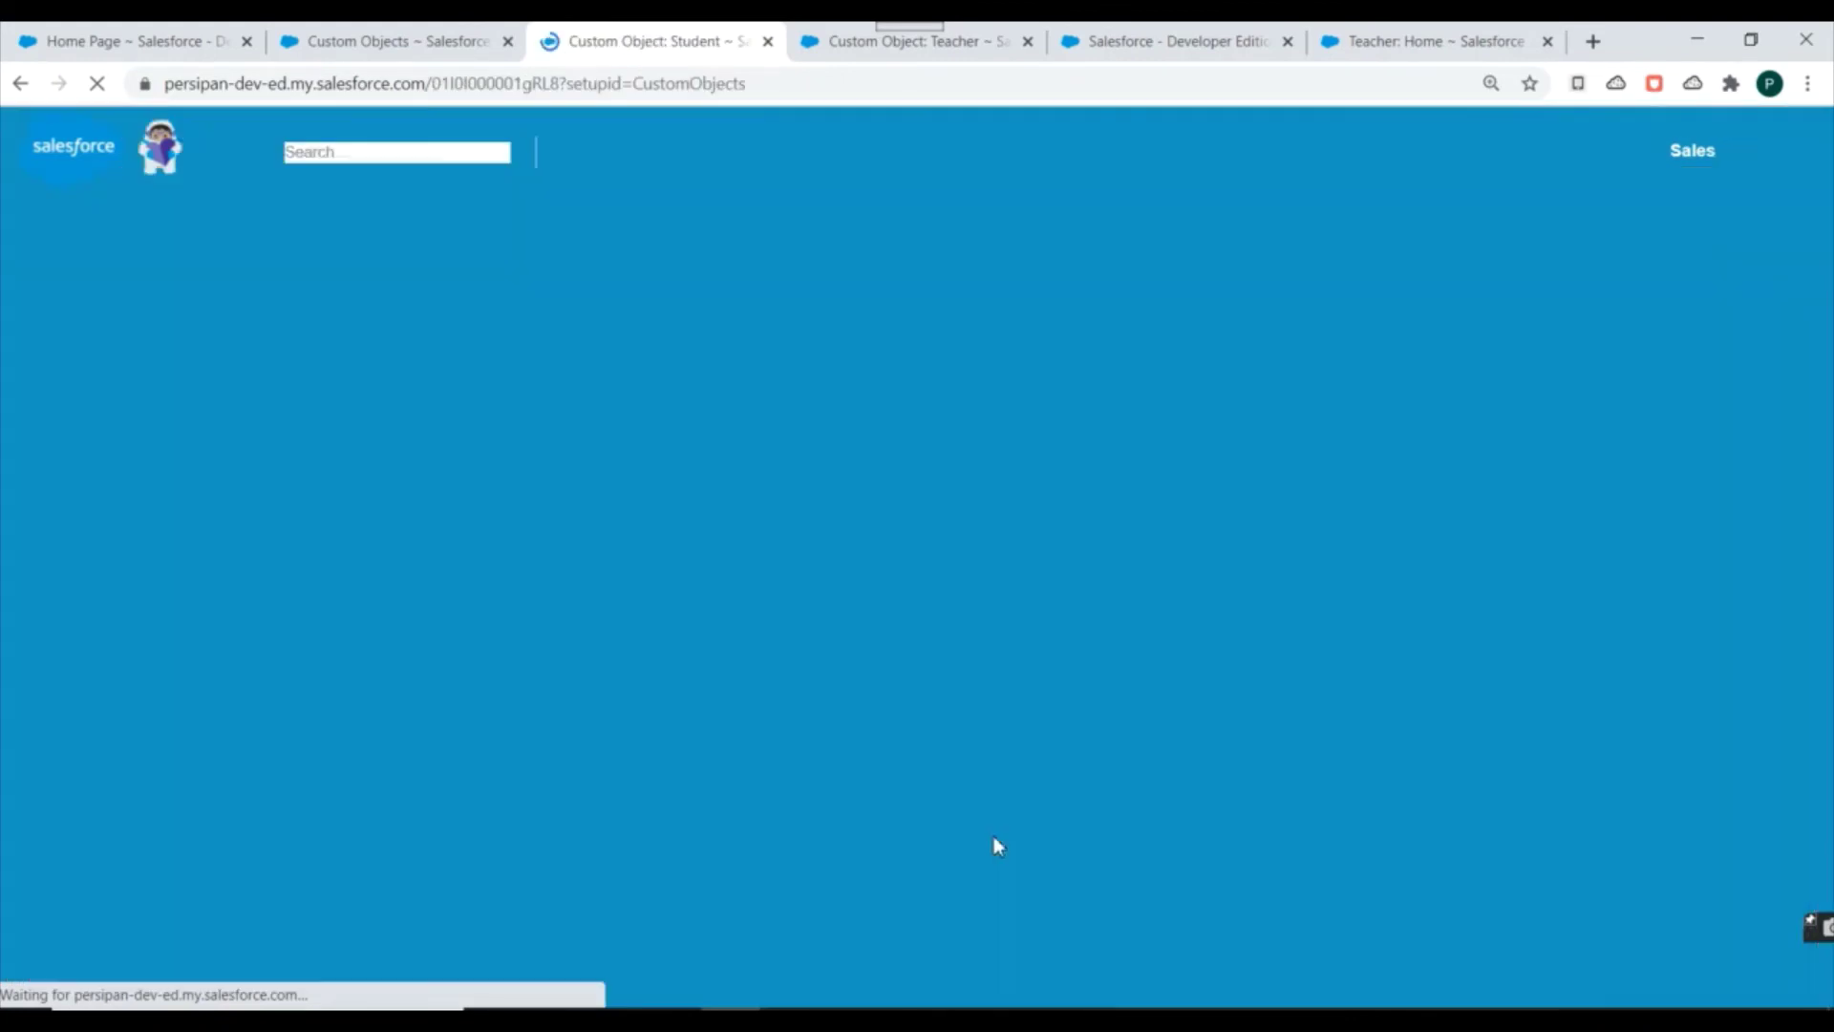
- Review the School and Teacher relationship fields in the Student definition and glance at the Teacher object's definition
scroll(765, 764, "down", 8)
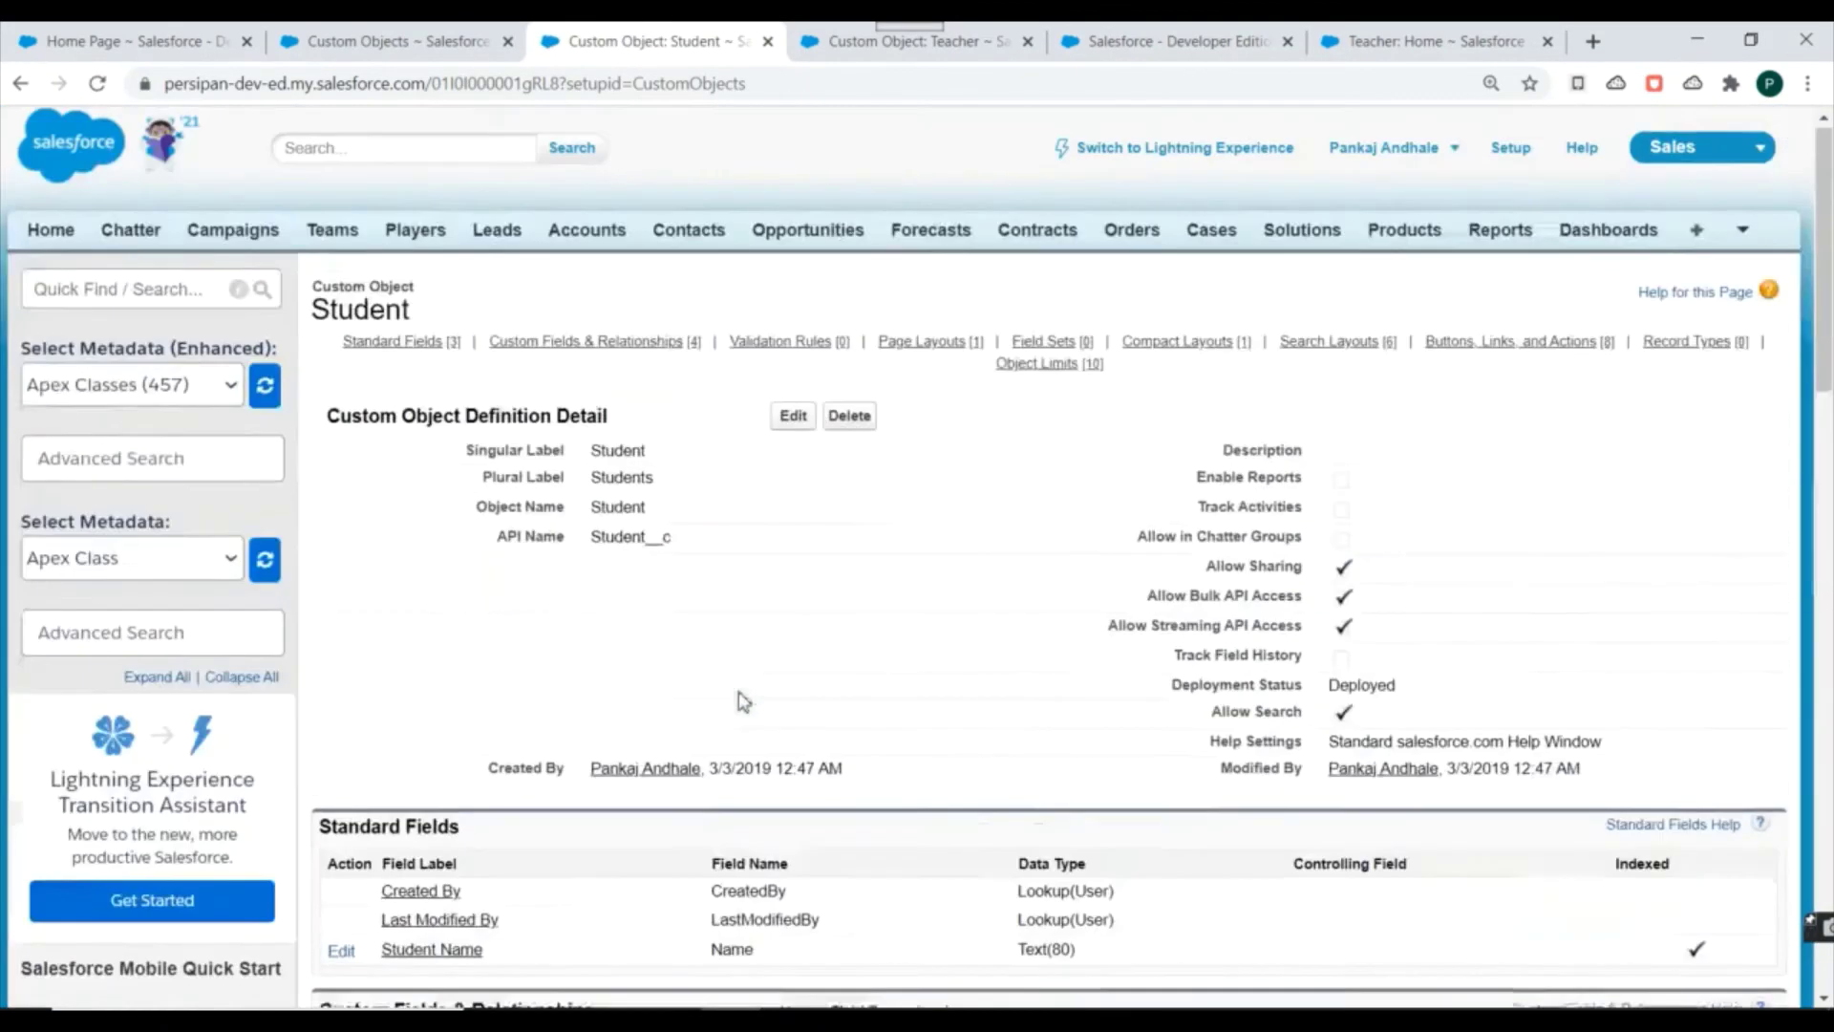
scroll(626, 473, "down", 8)
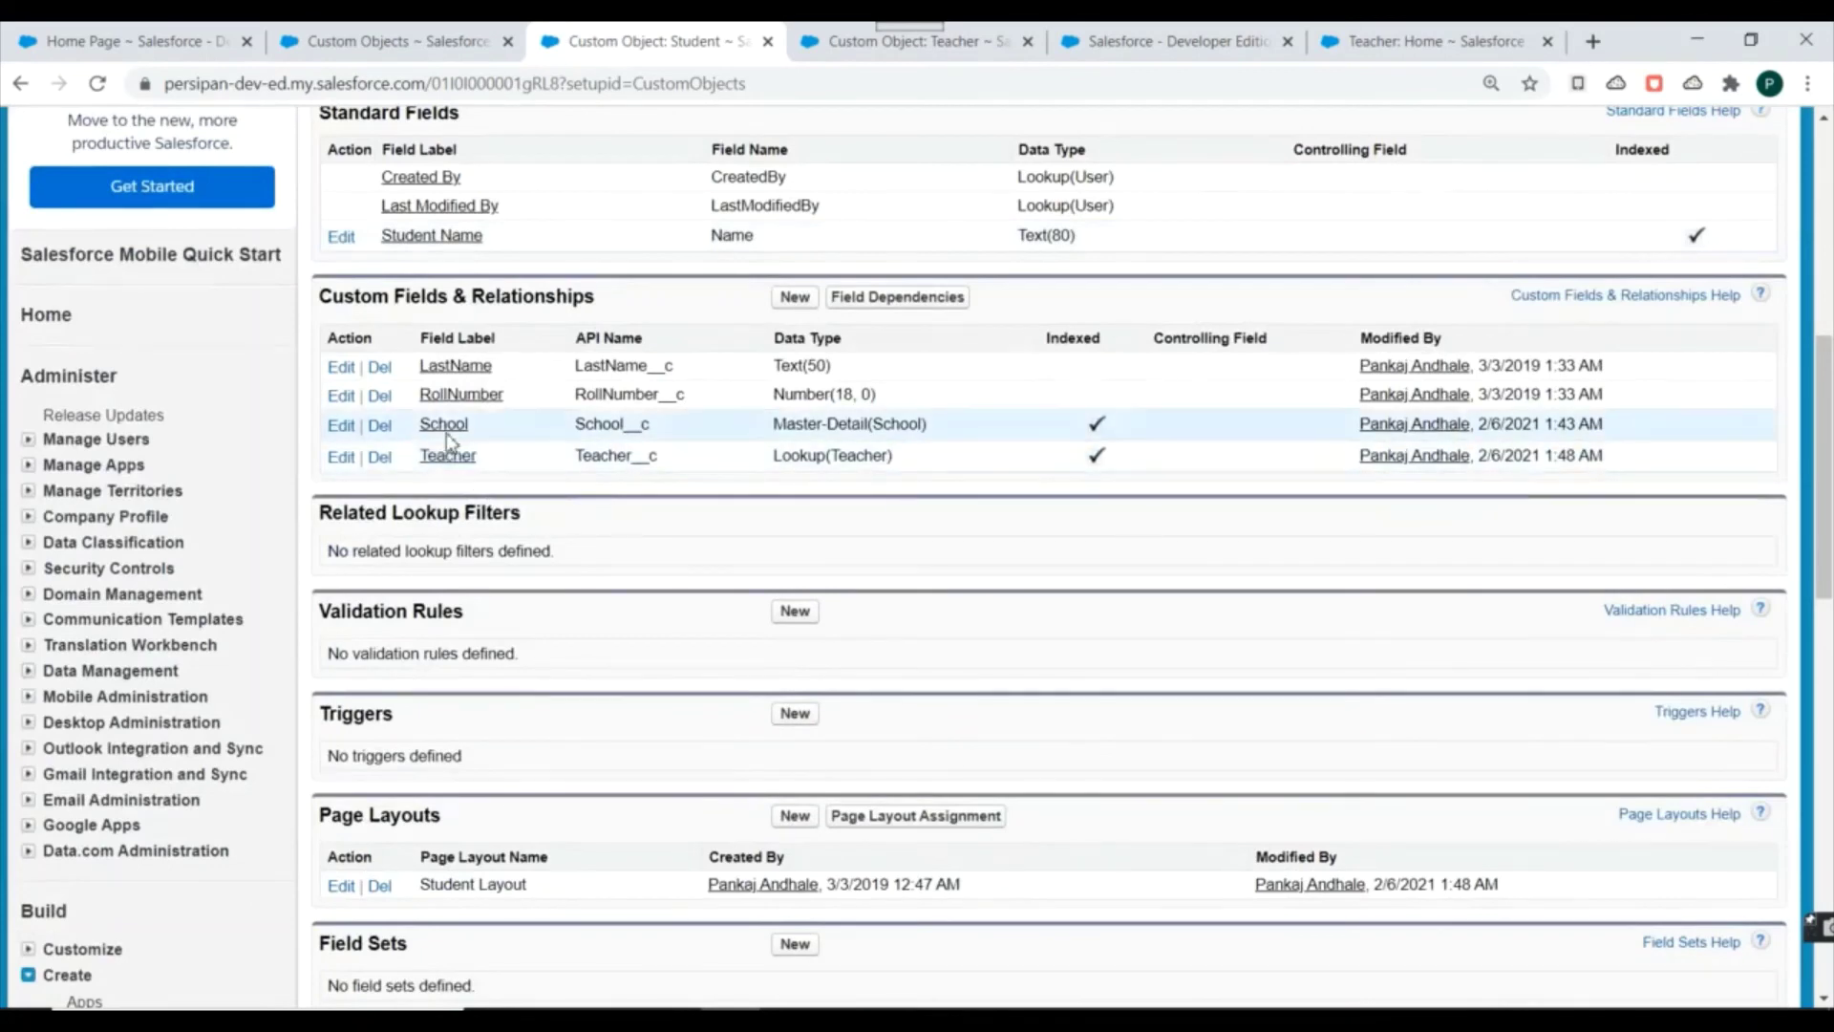
left_click_drag(769, 456, 903, 459)
left_click(529, 468)
scroll(669, 422, "up", 8)
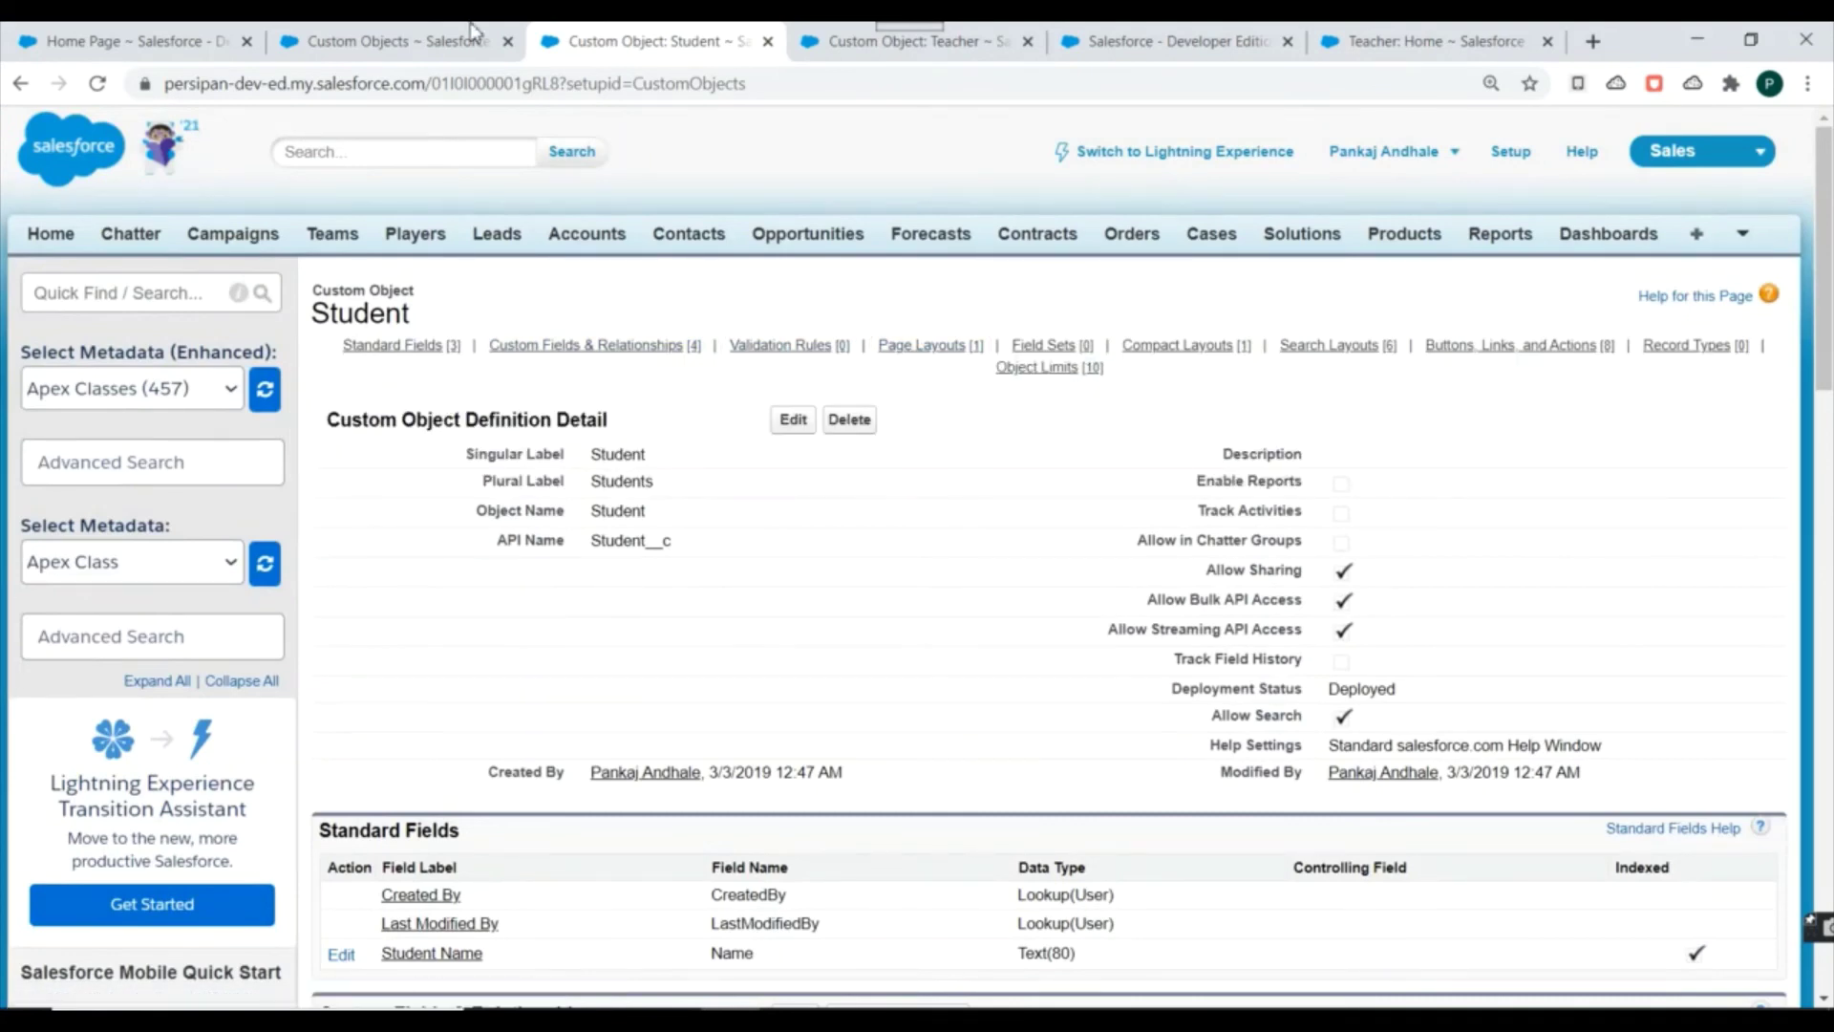
left_click(803, 30)
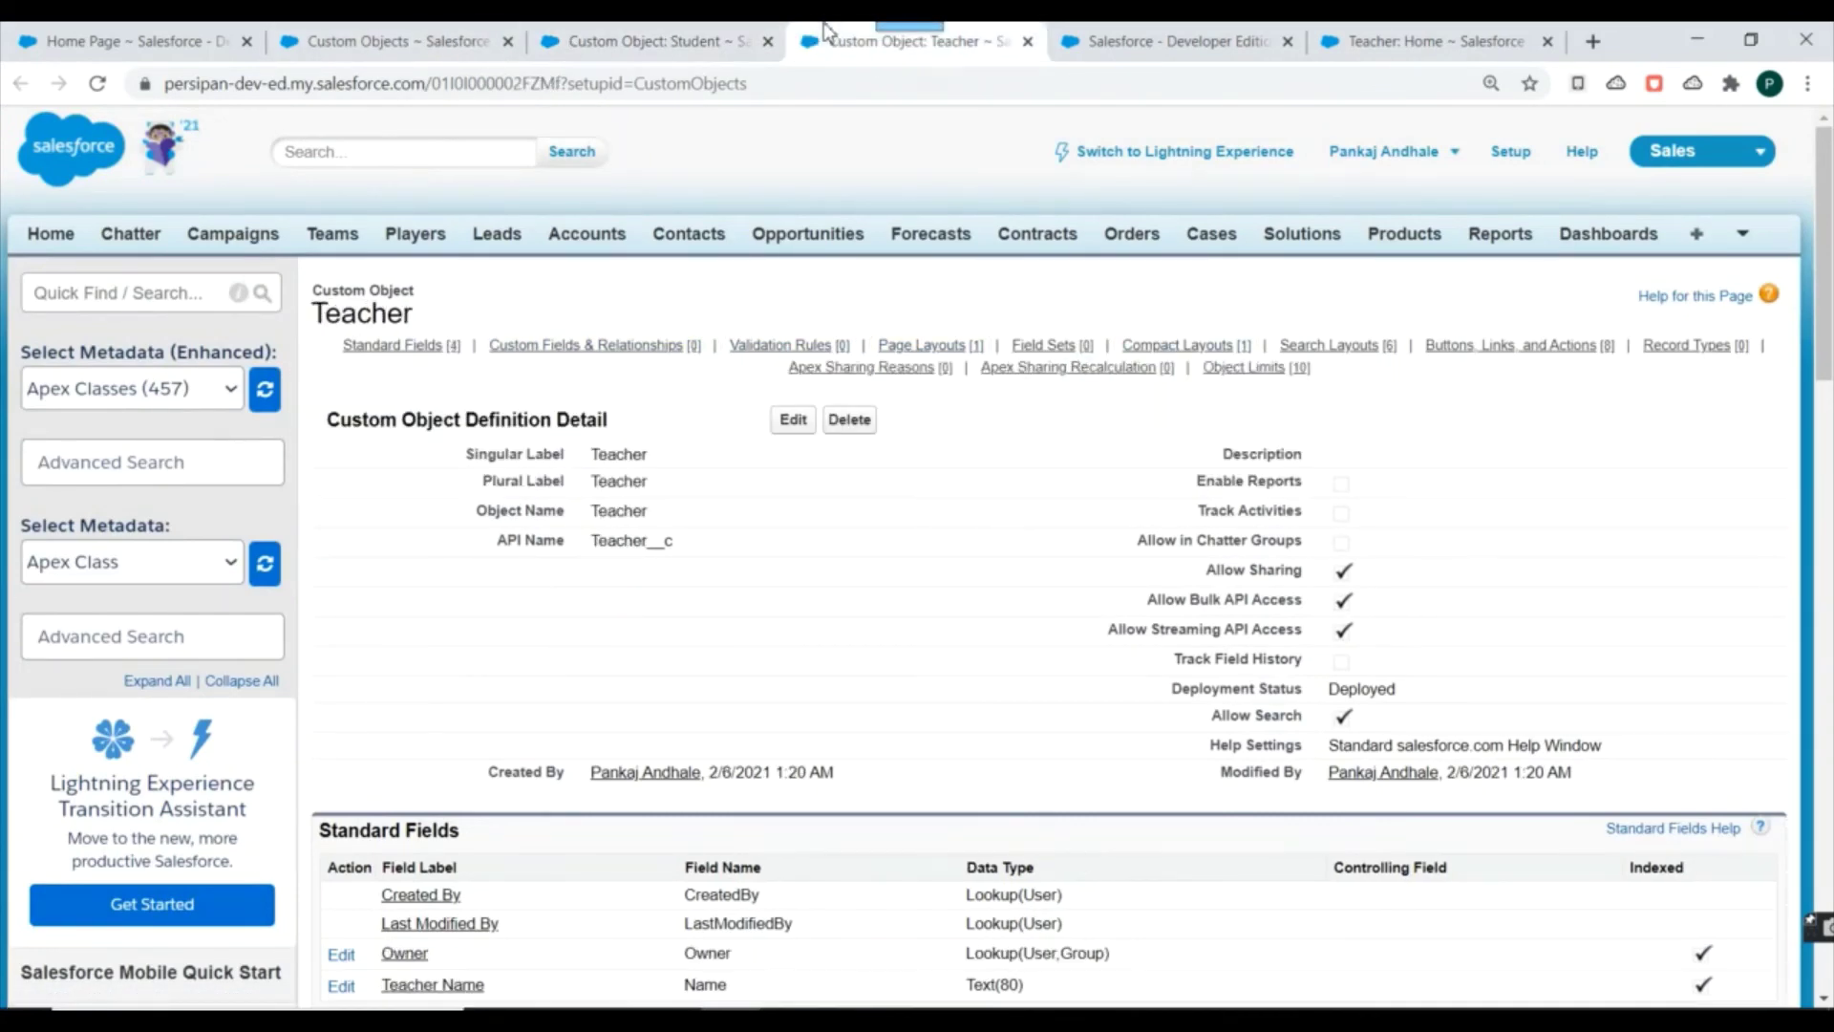
left_click(1128, 40)
left_click(655, 31)
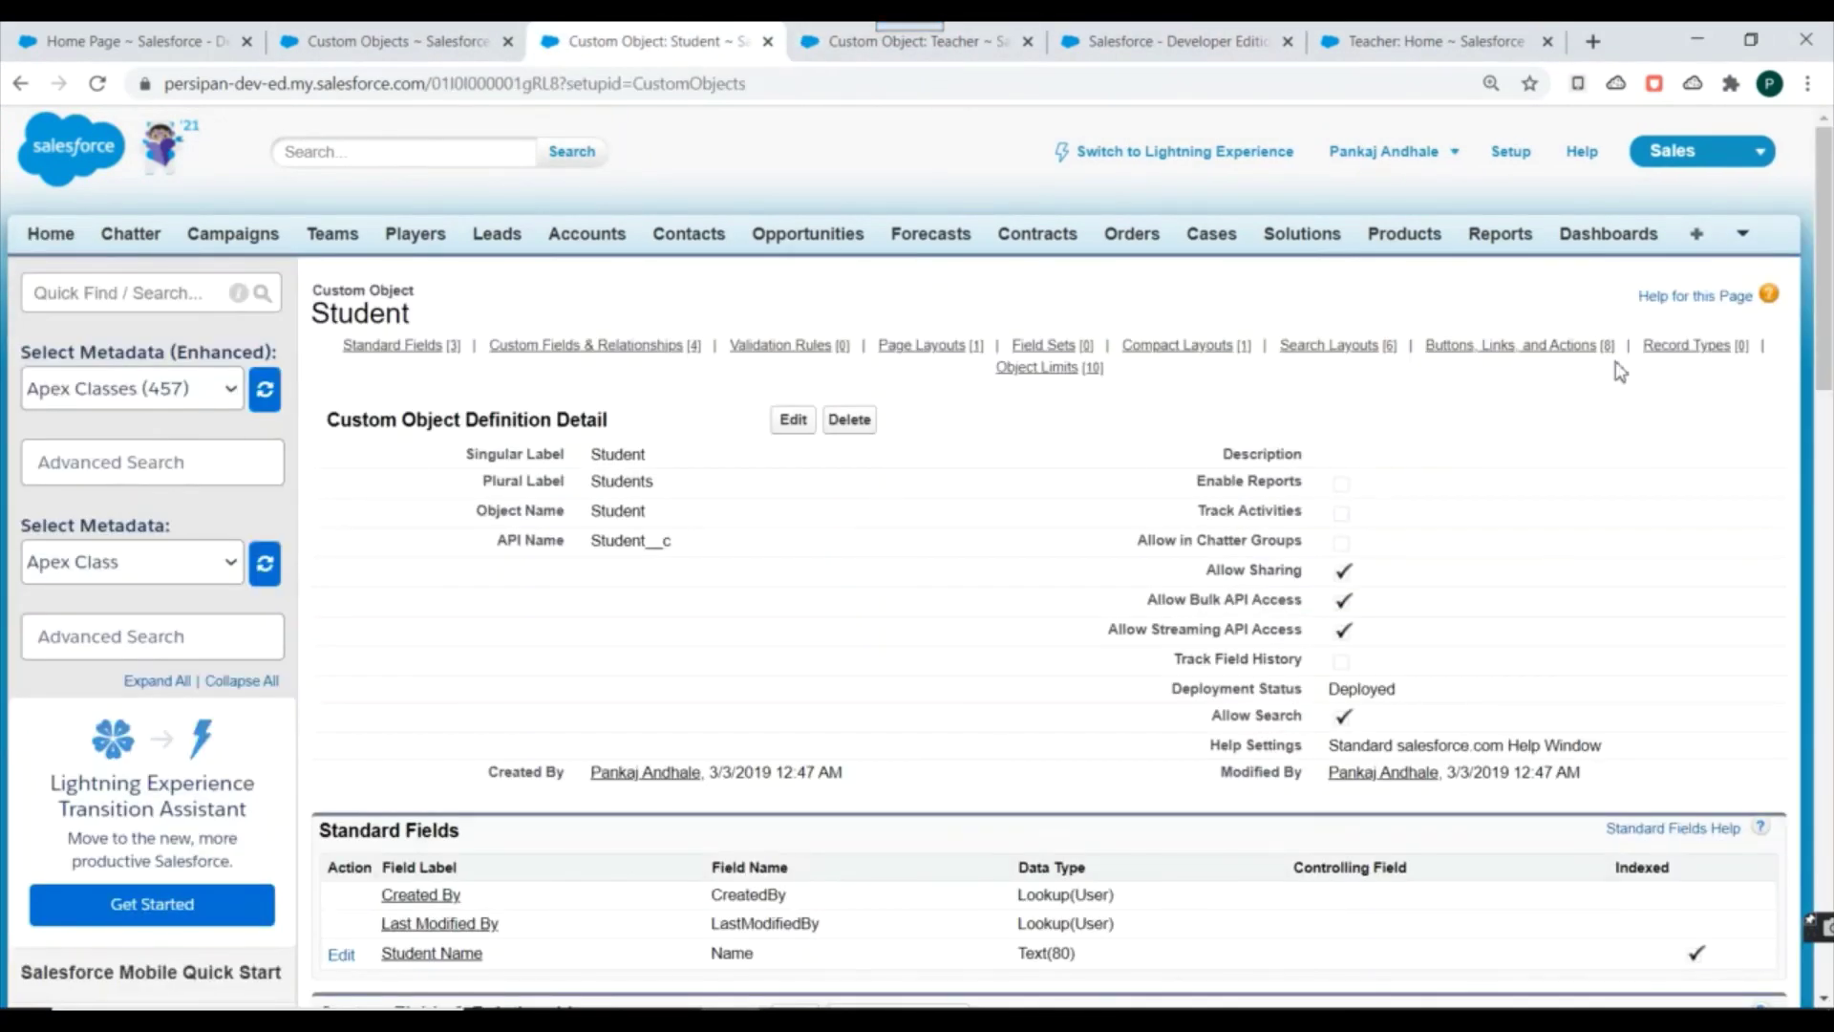
- Go to the Students home page and start a new Student record
left_click(1698, 237)
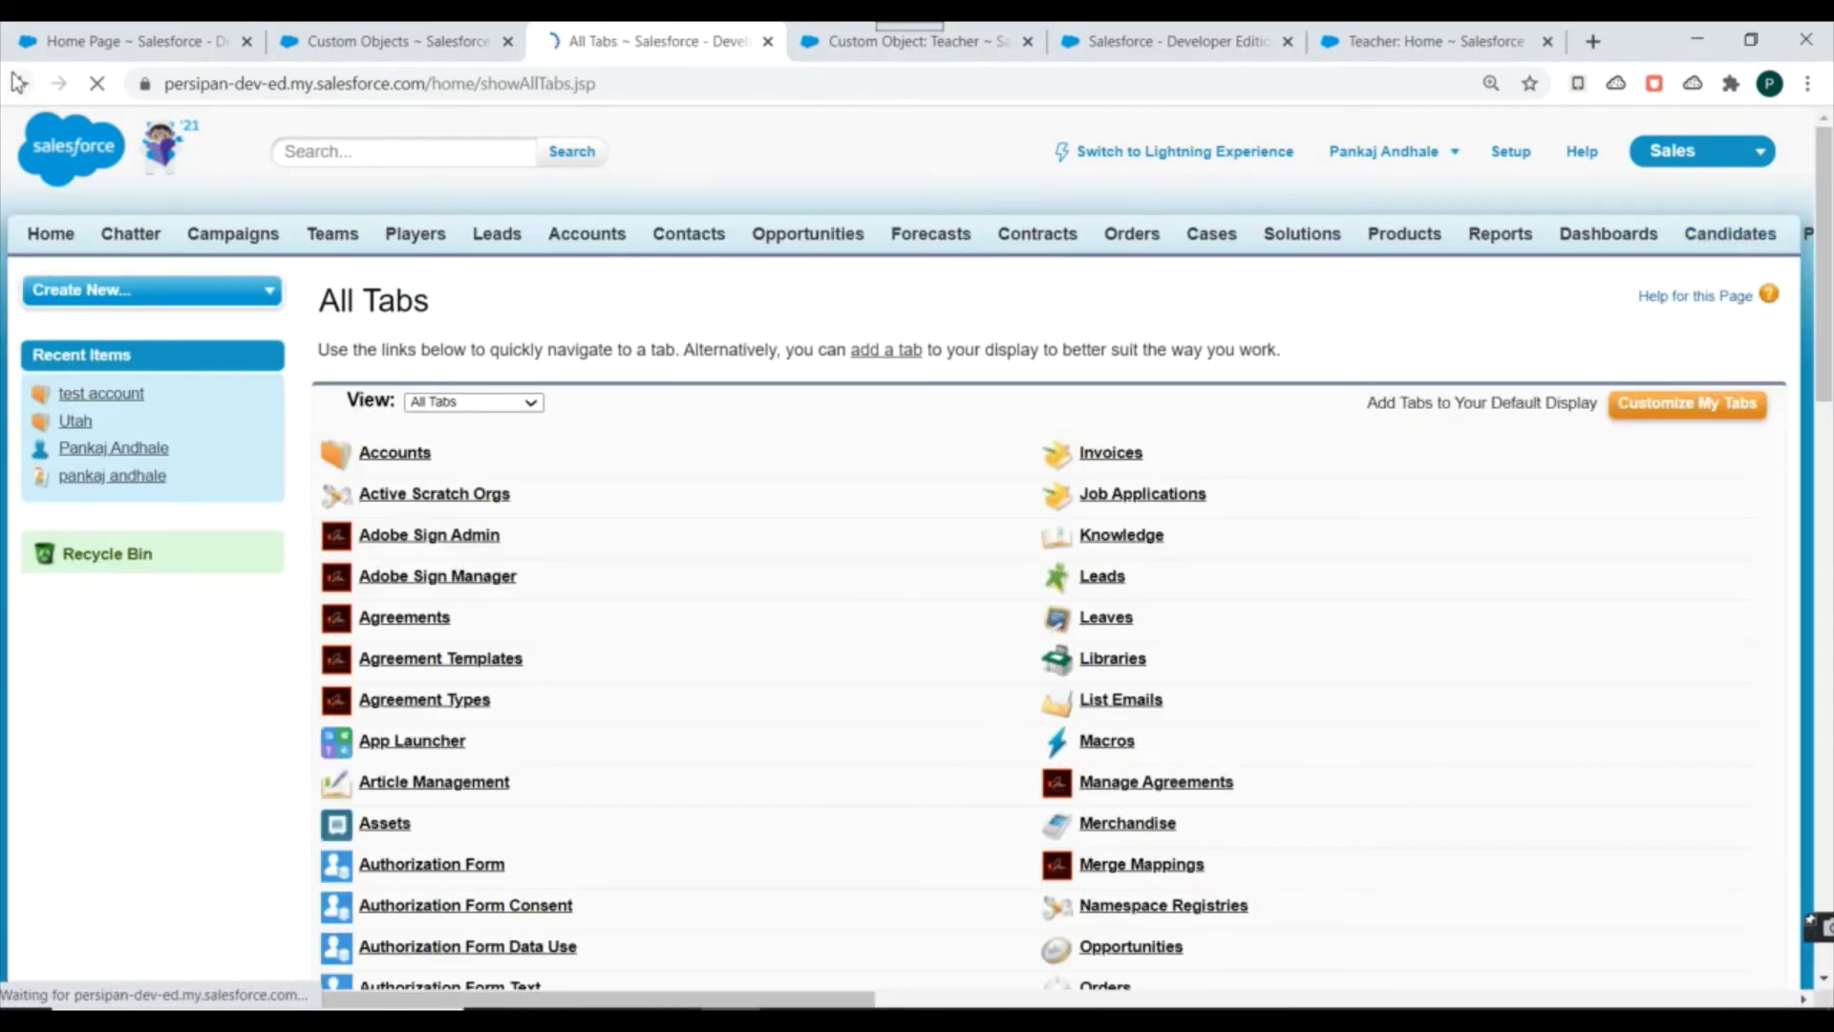
left_click(21, 83)
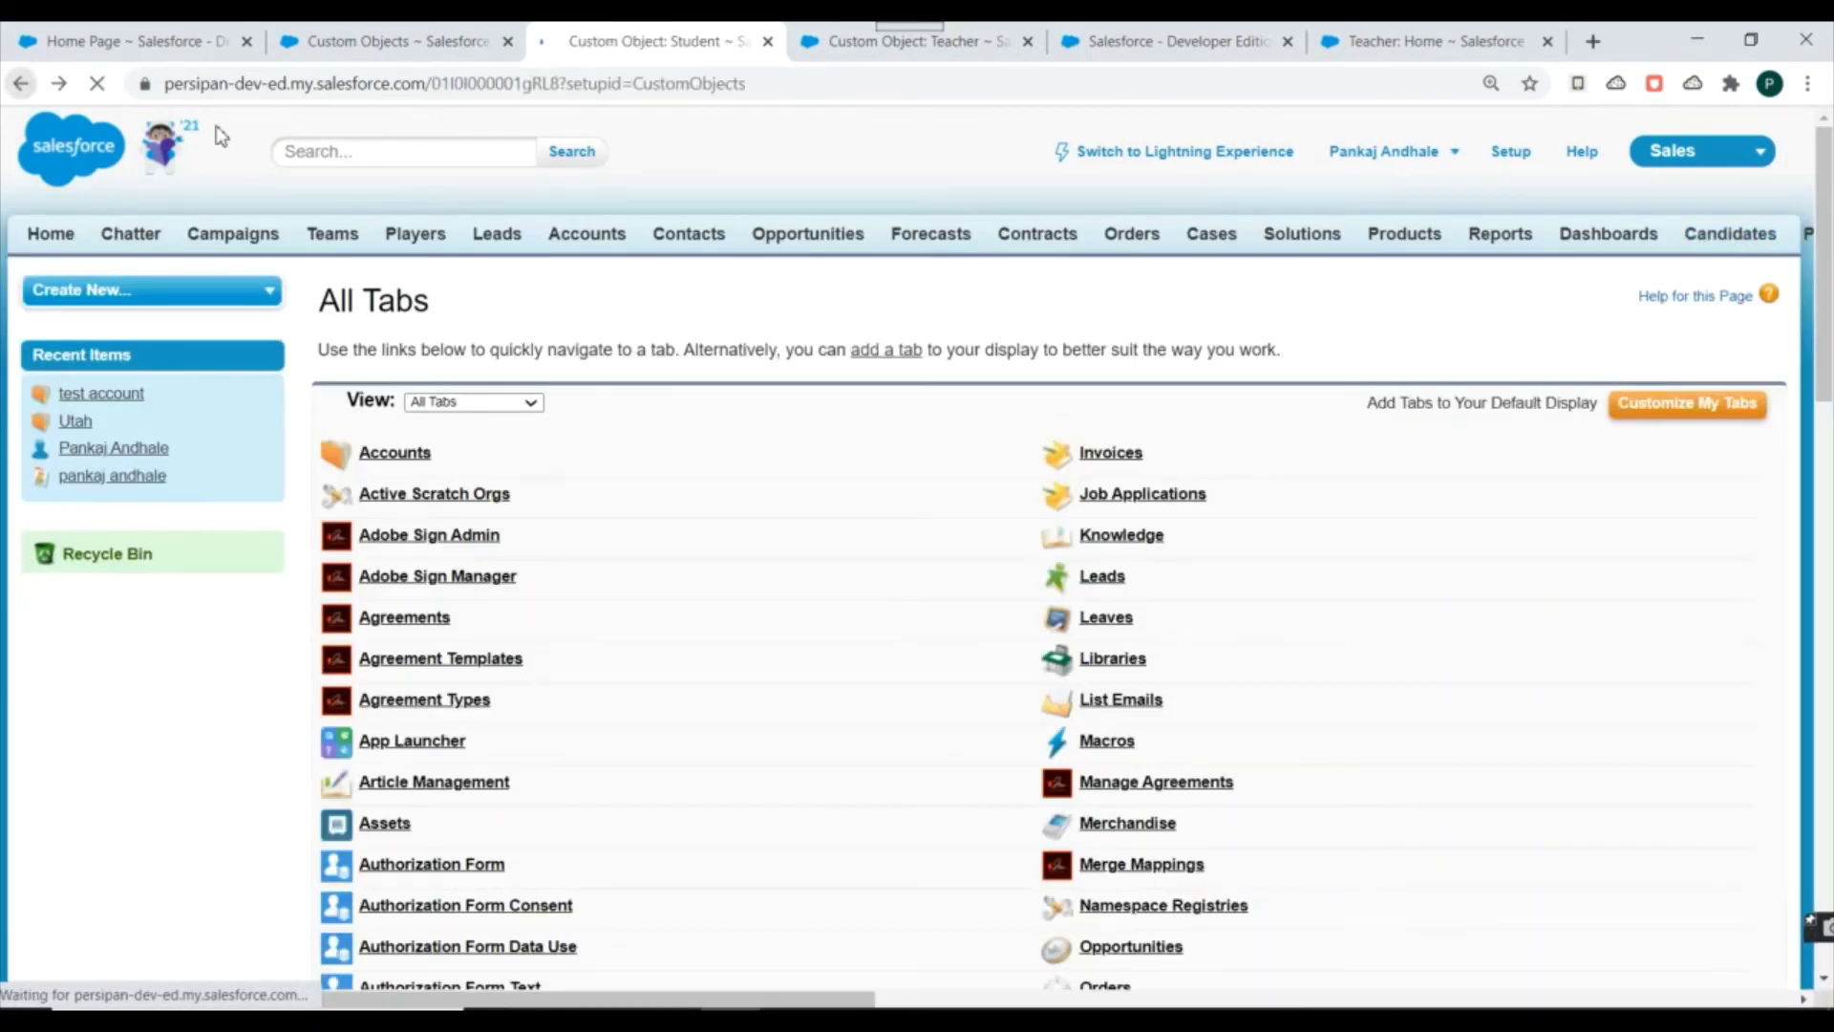
scroll(1730, 283, "down", 2)
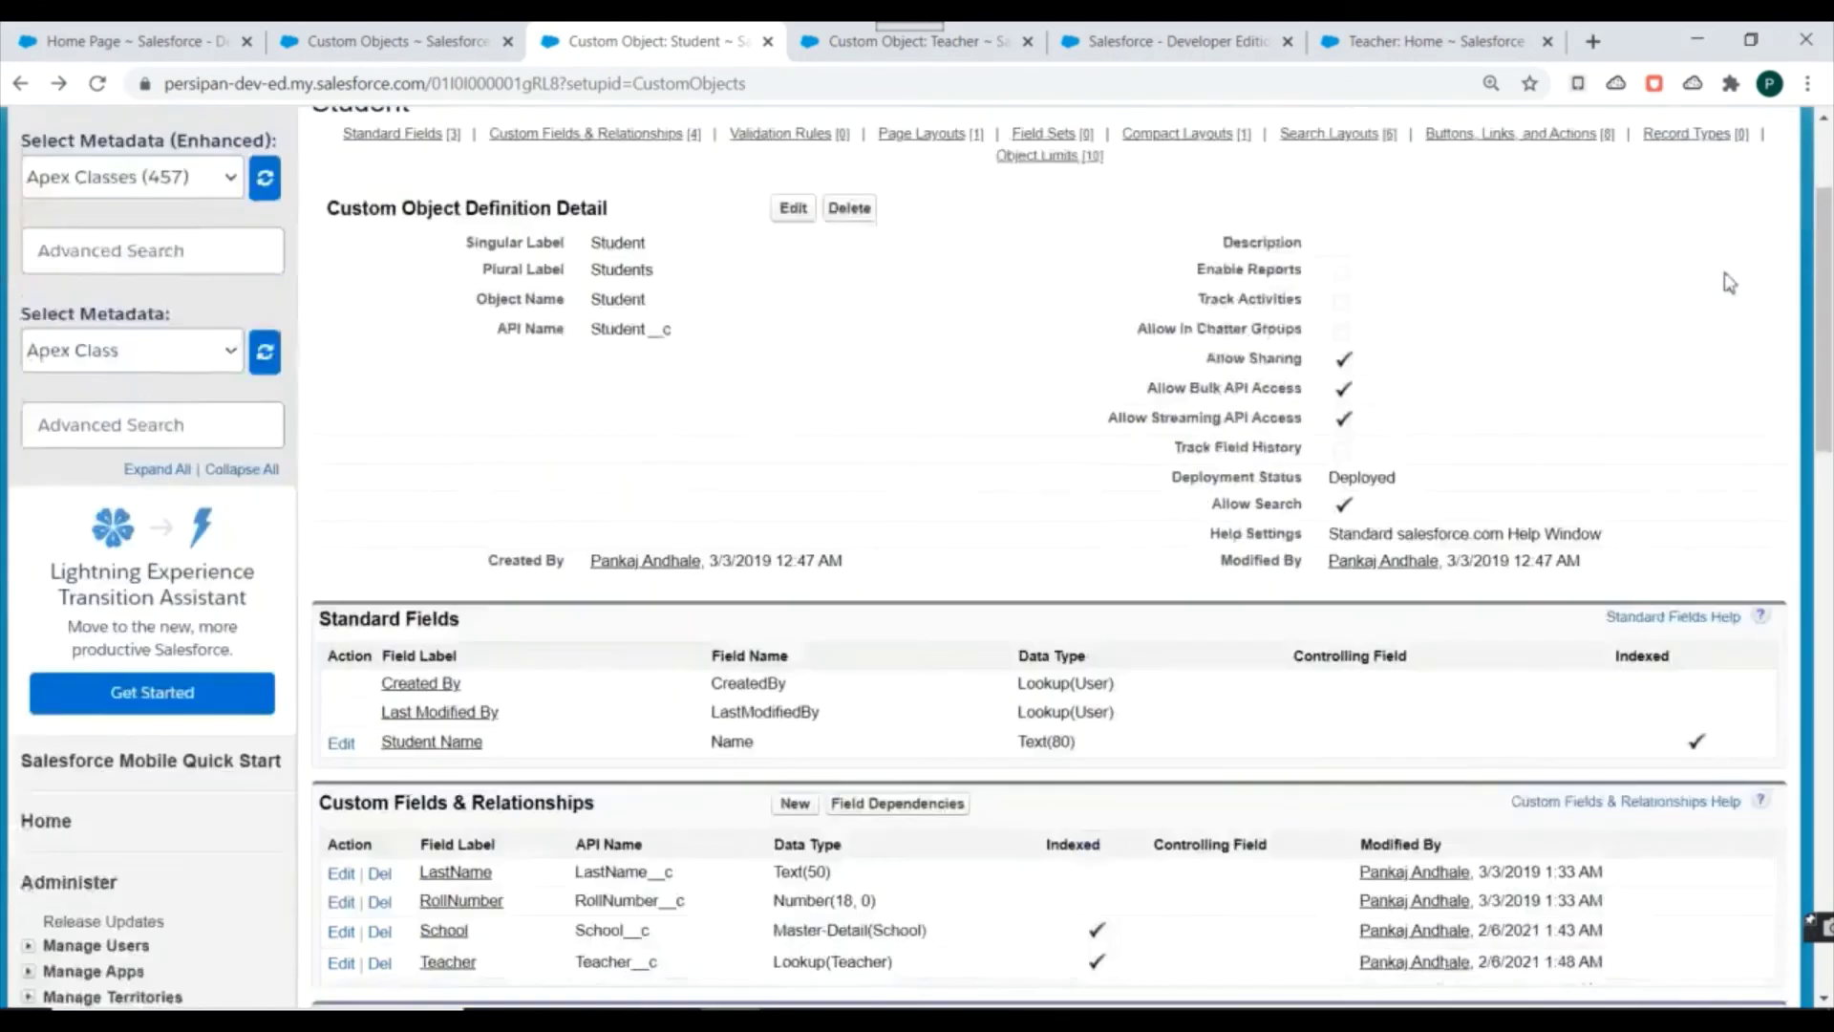
scroll(1730, 284, "up", 2)
left_click(1743, 233)
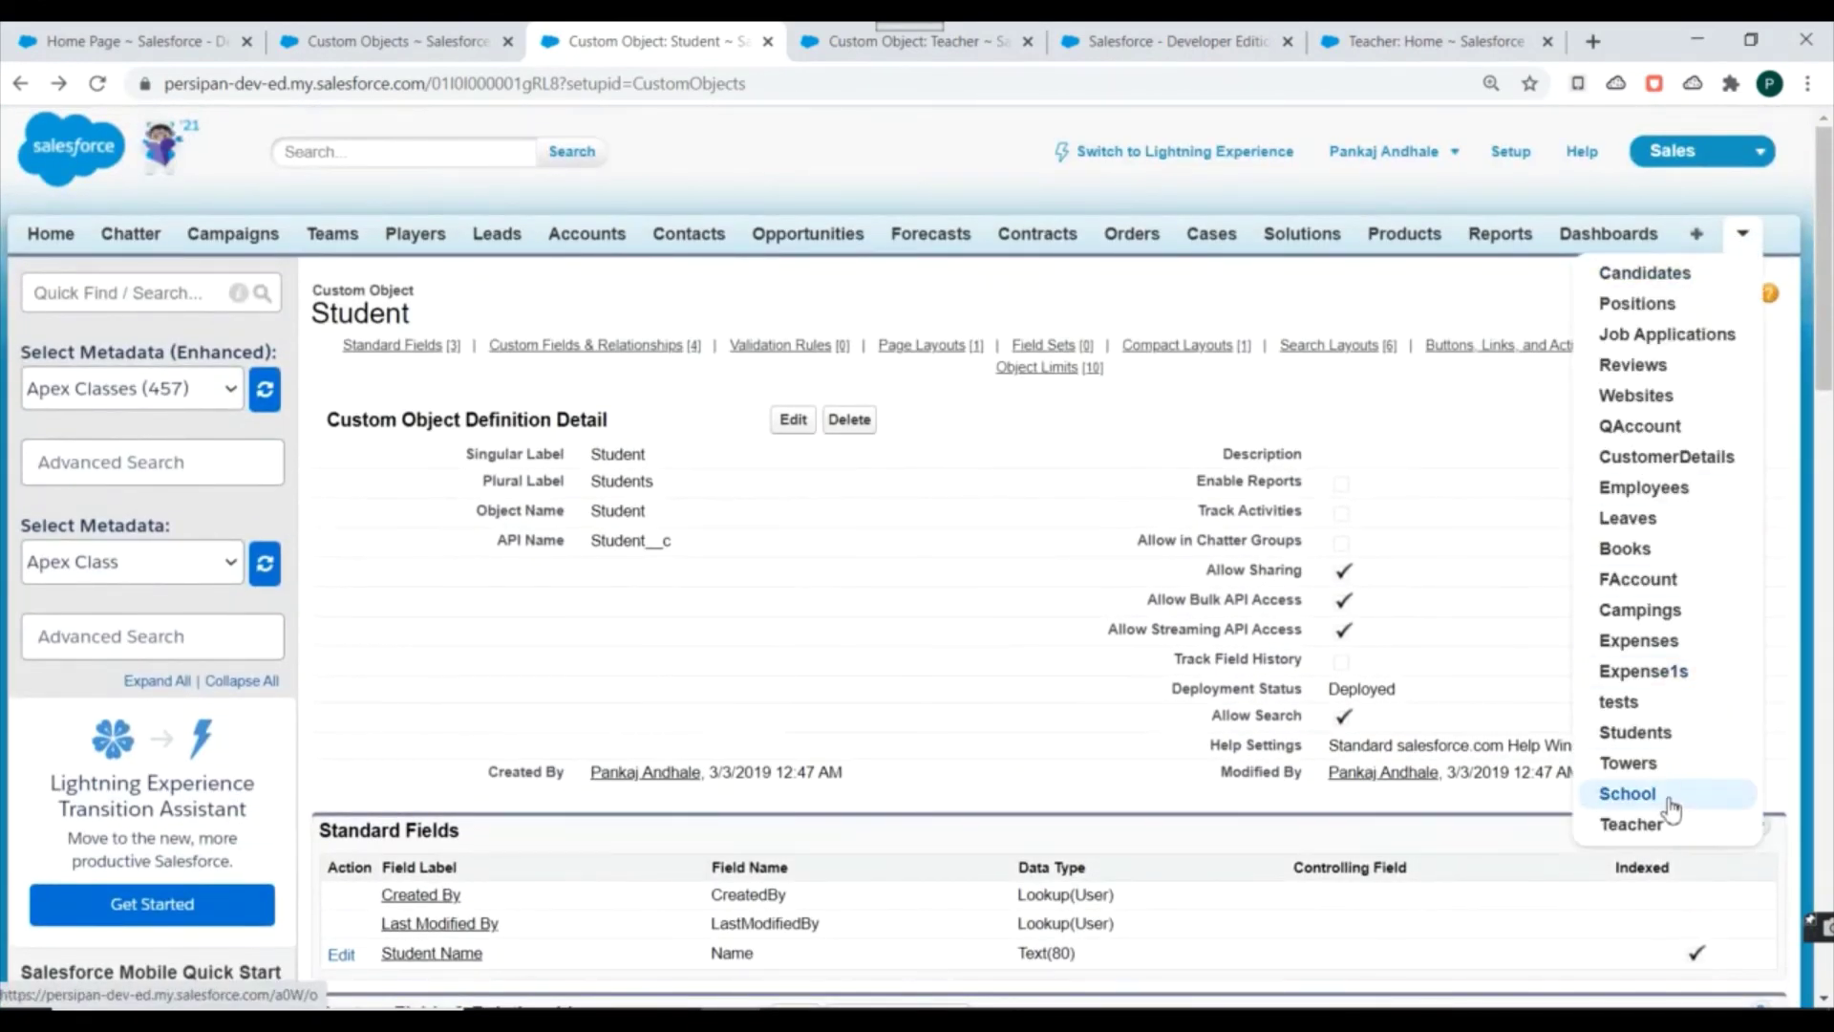
left_click(1637, 734)
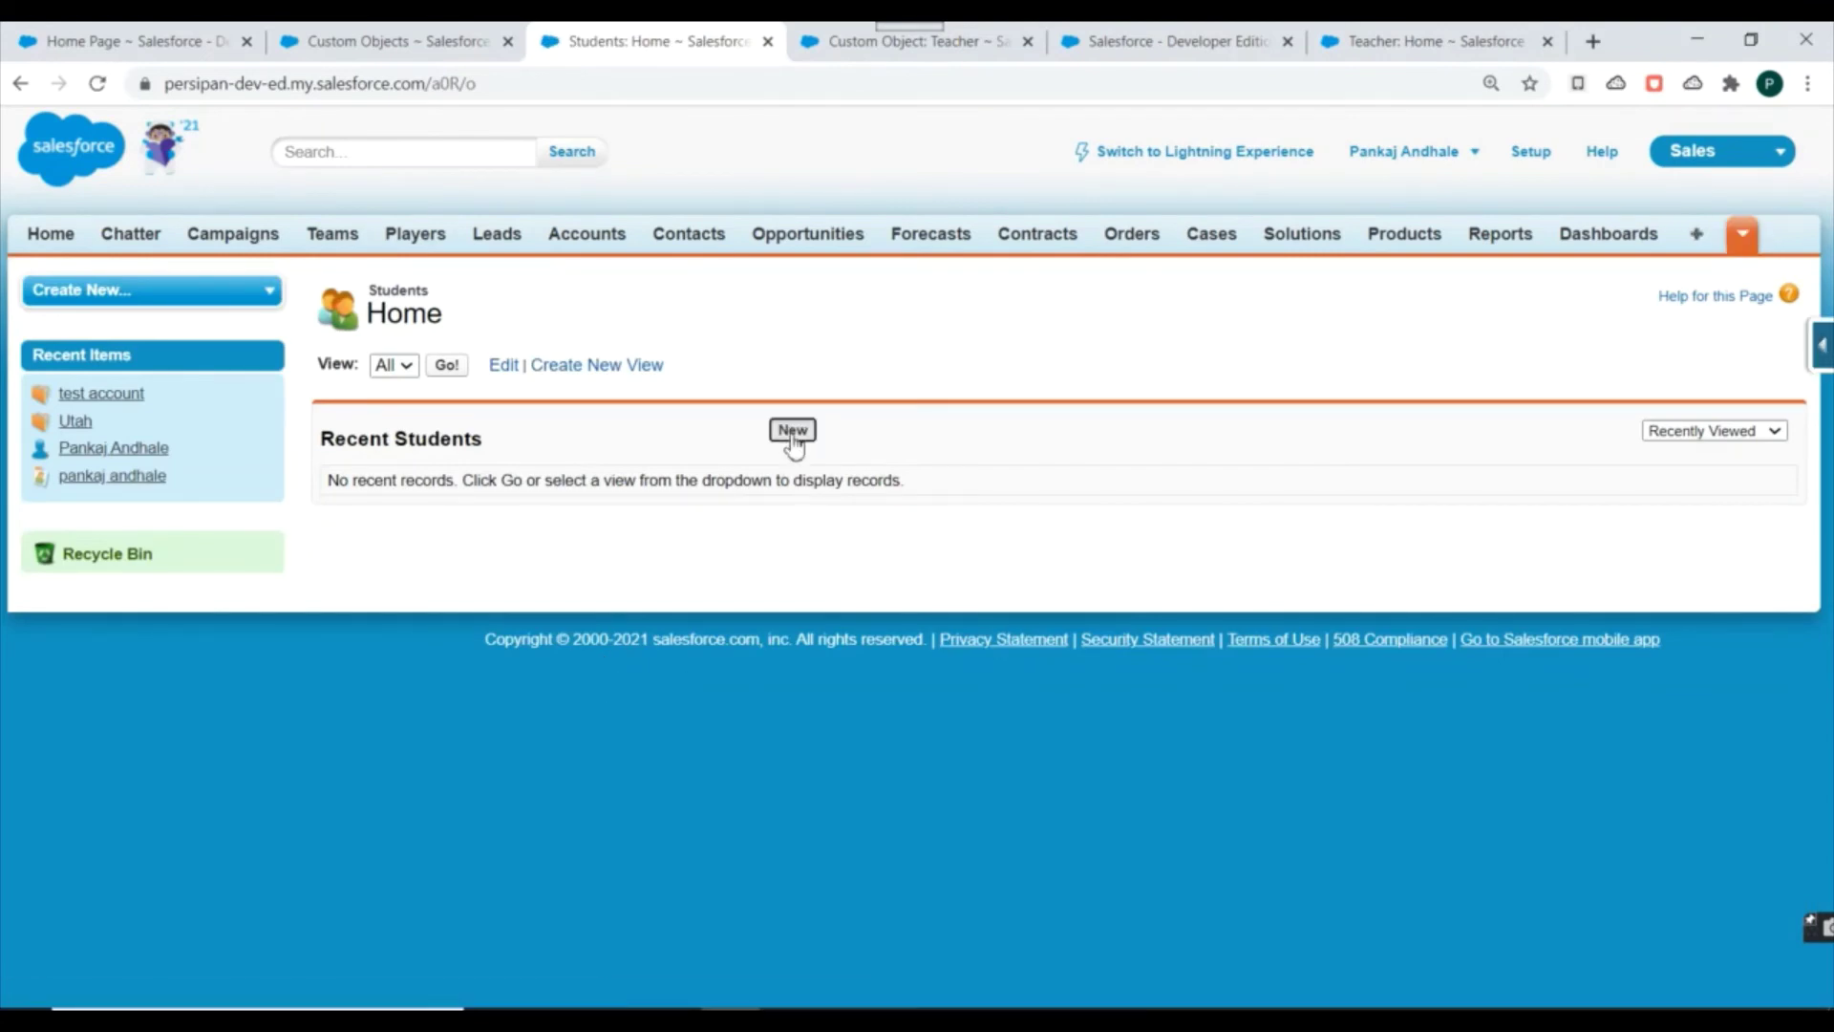
left_click(792, 432)
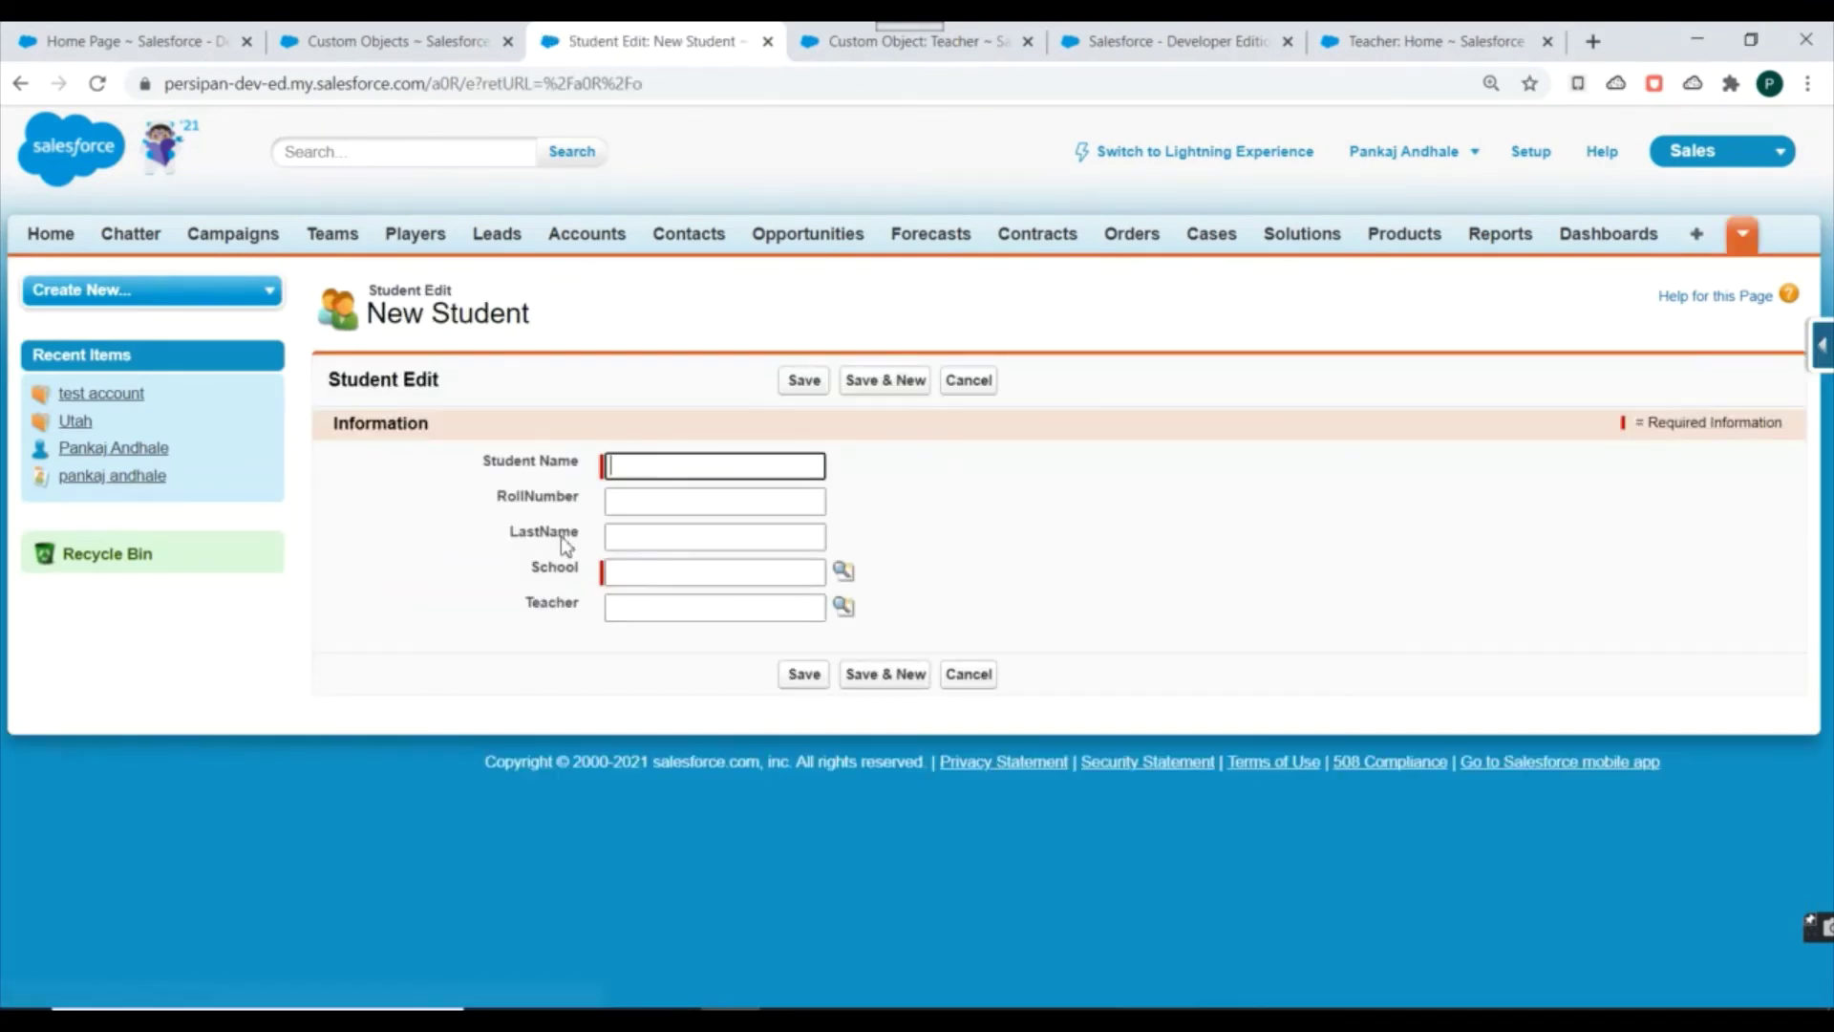
- Examine the School and Teacher relationship fields on the new Student form, comparing which one is required
left_click_drag(530, 569, 590, 614)
left_click(566, 654)
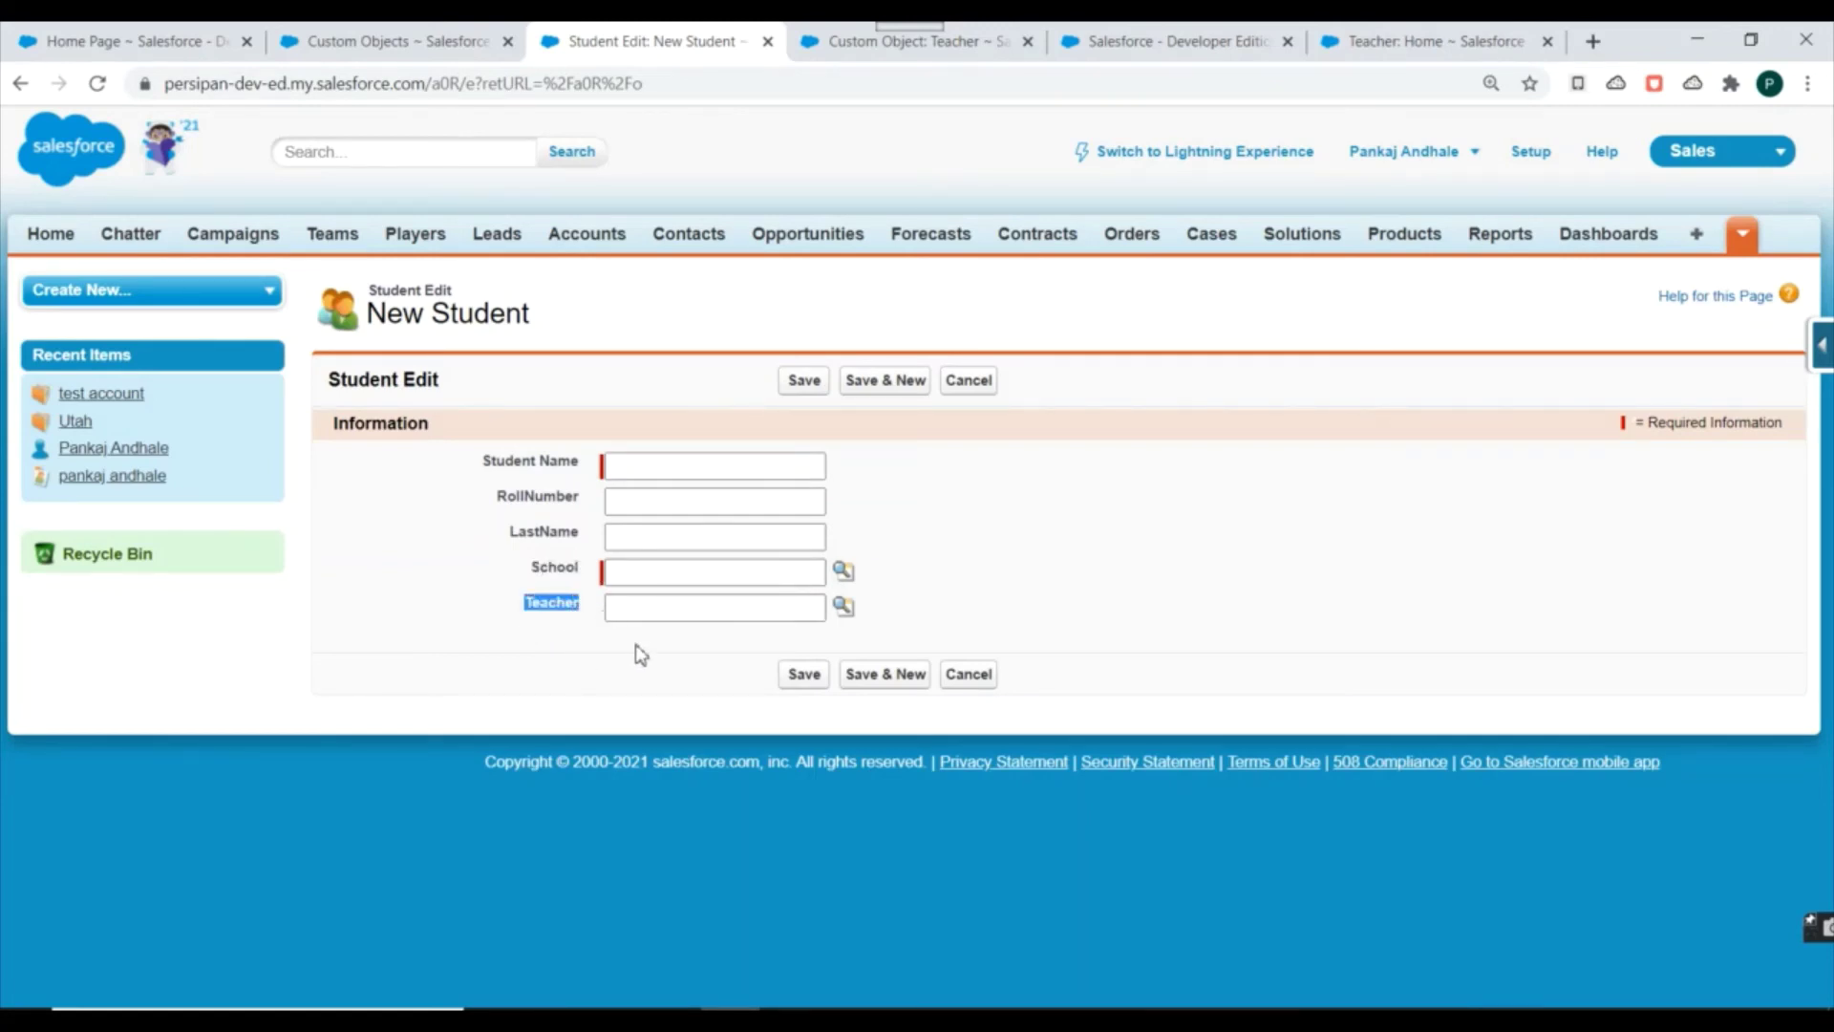
left_click(790, 610)
left_click(547, 661)
left_click(654, 609)
left_click(635, 572)
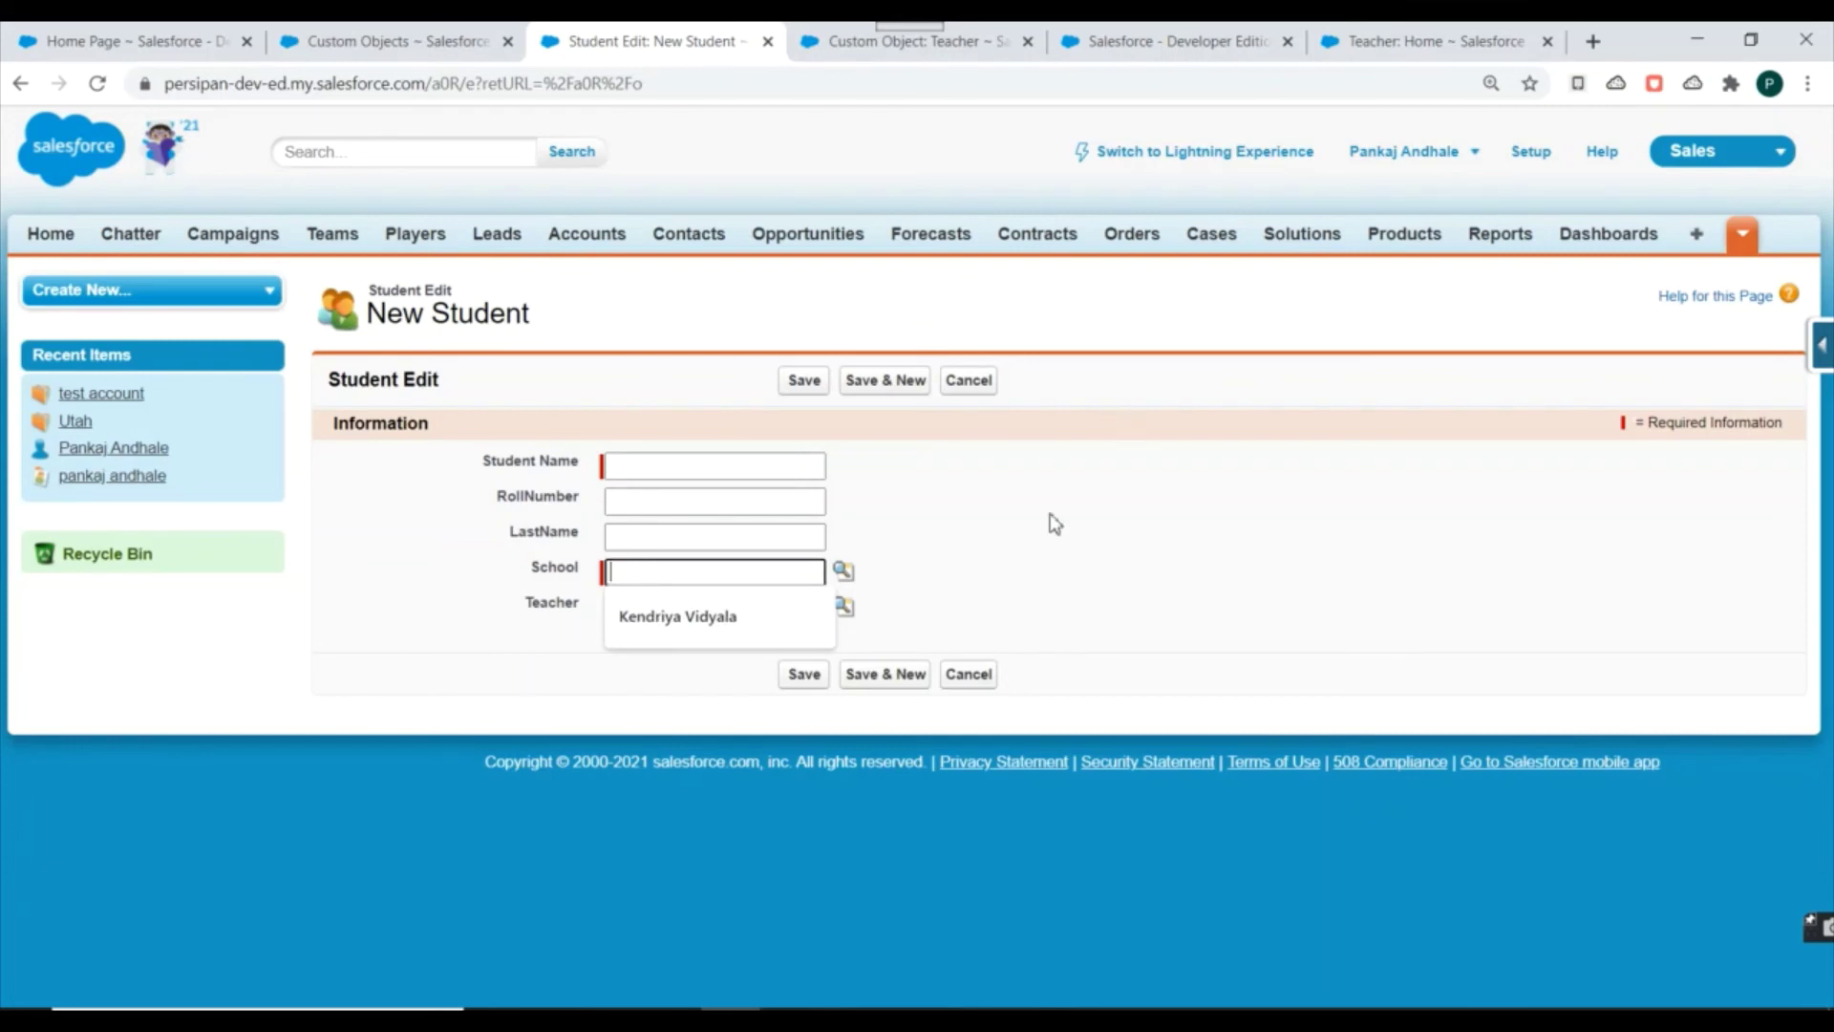
- Place the browser page of the deleted record after the Teacher home page and open the School home page in it
left_click(1213, 36)
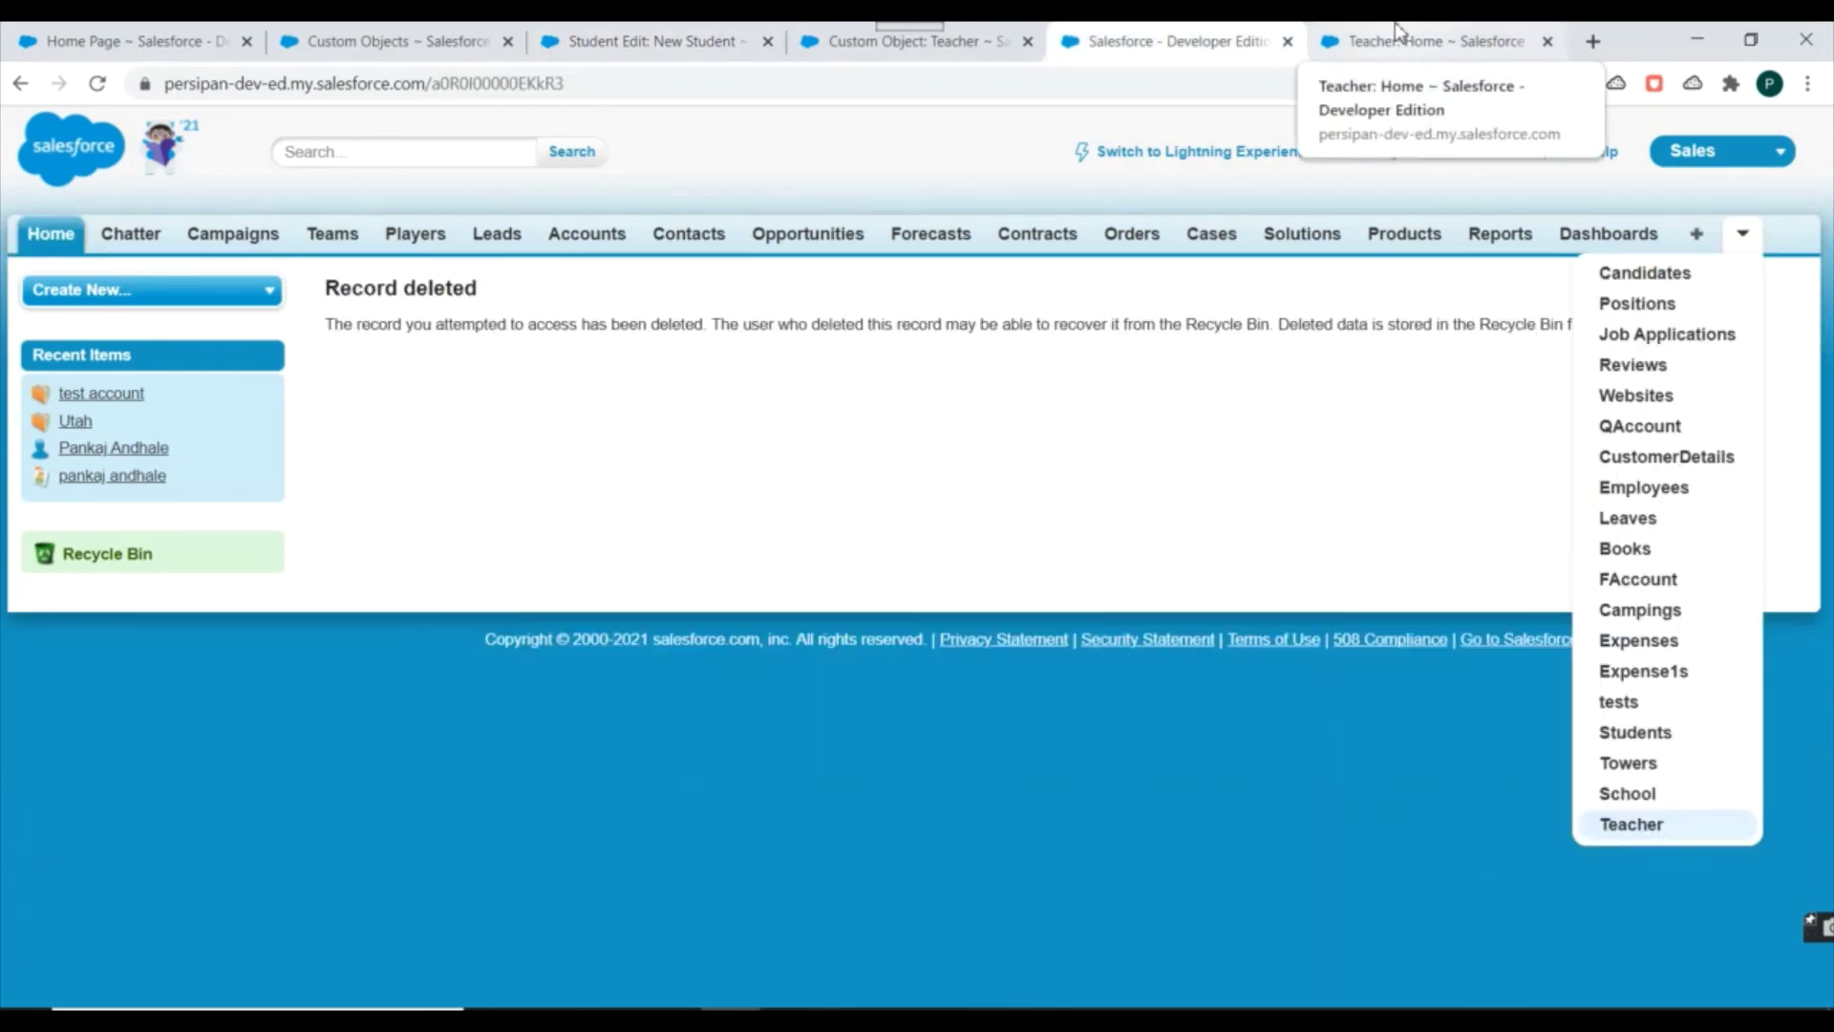
left_click(1399, 31)
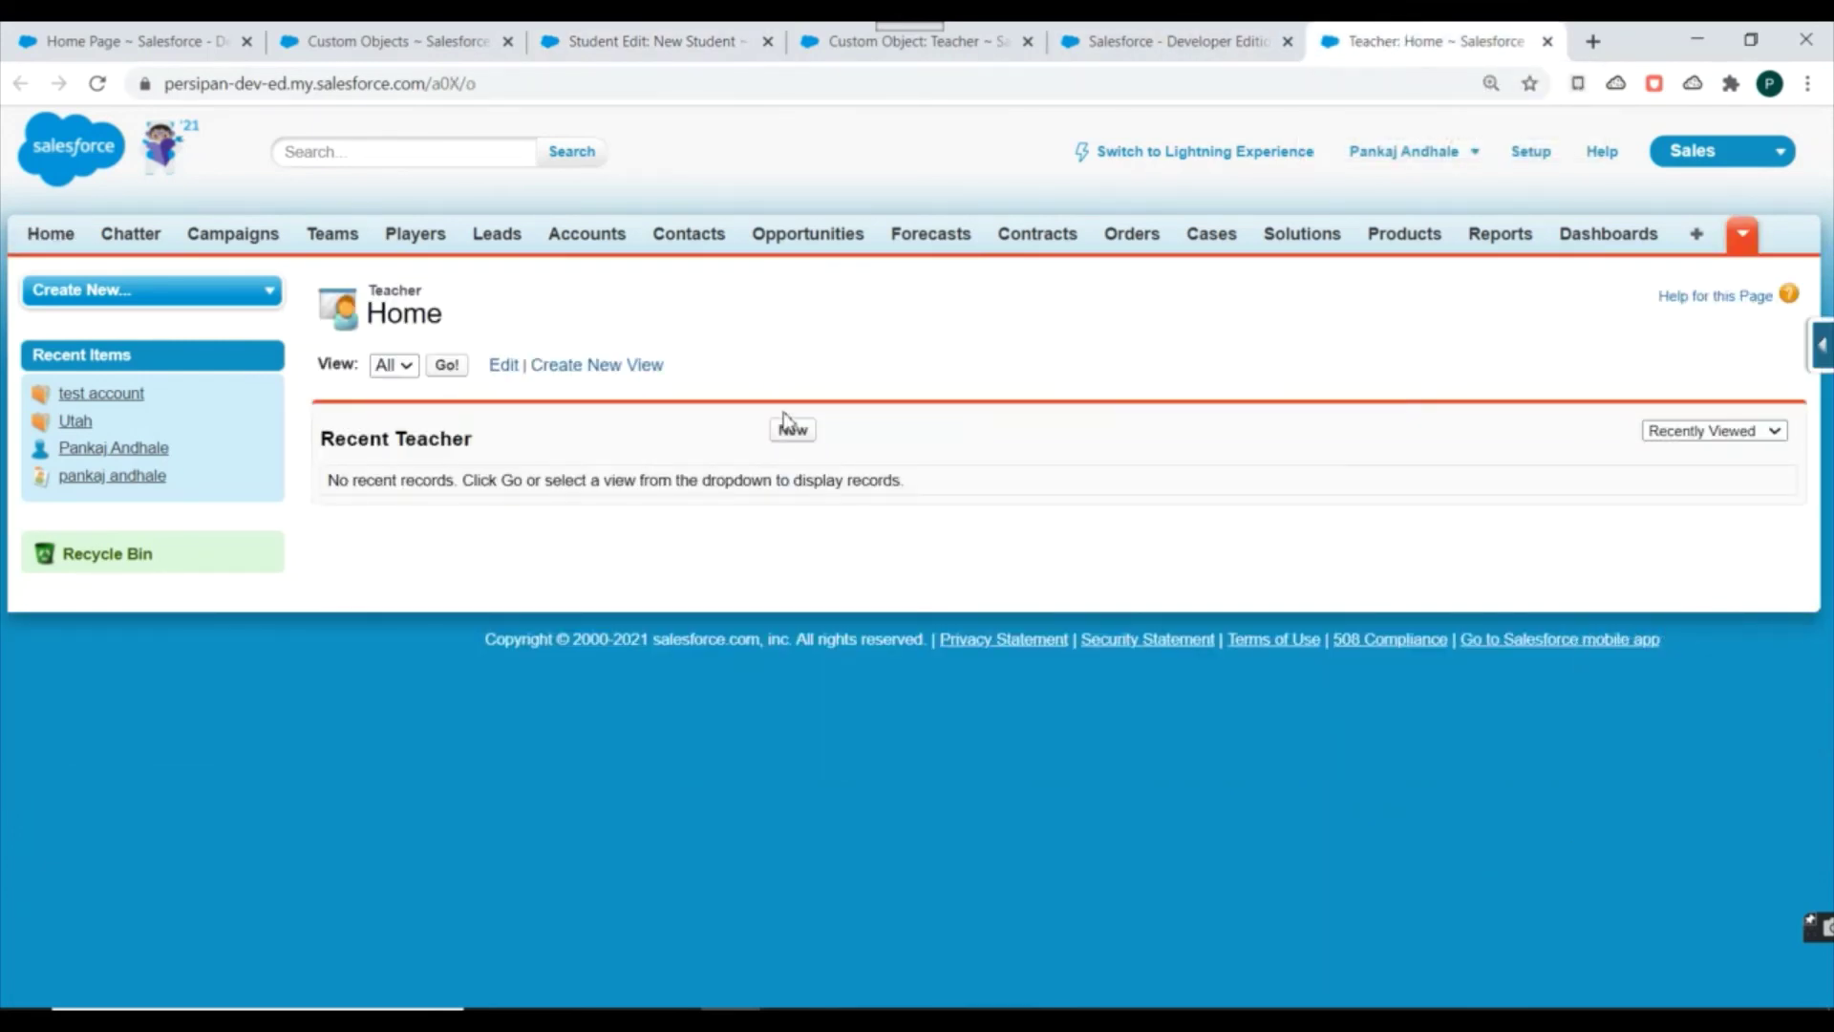
left_click(1208, 35)
left_click(1328, 34)
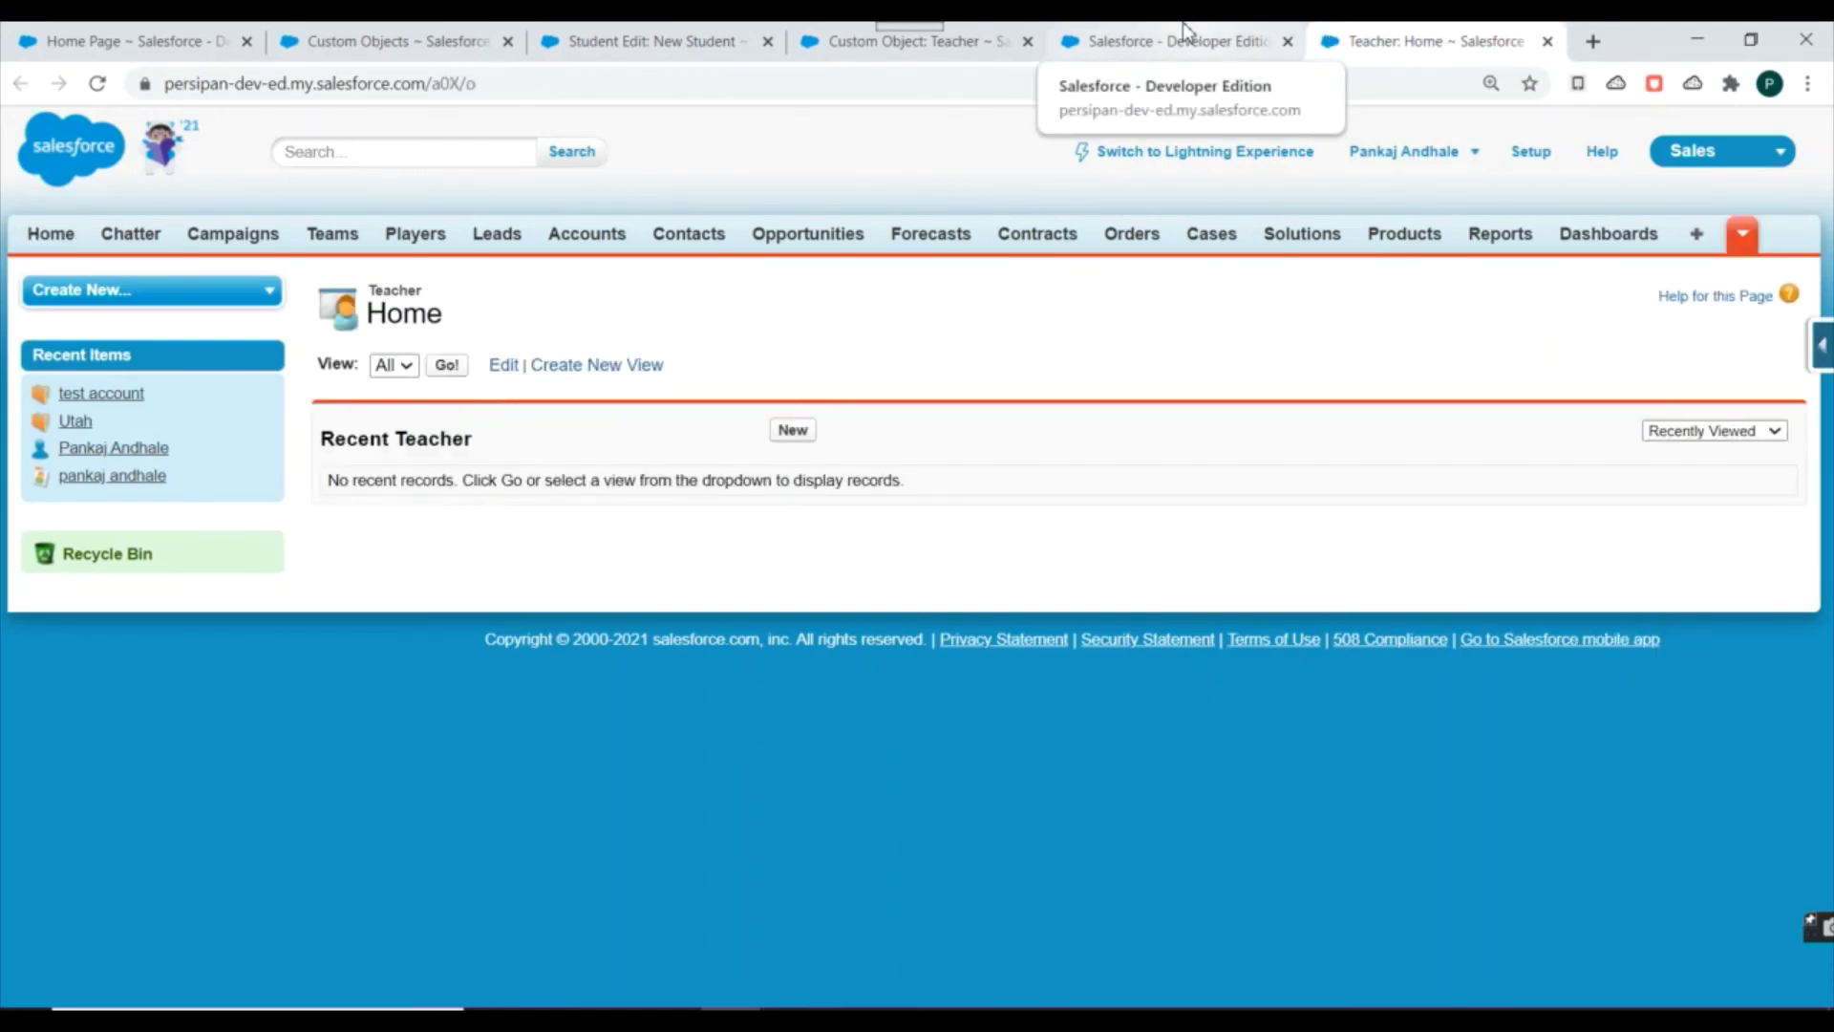
left_click_drag(1201, 33, 1386, 28)
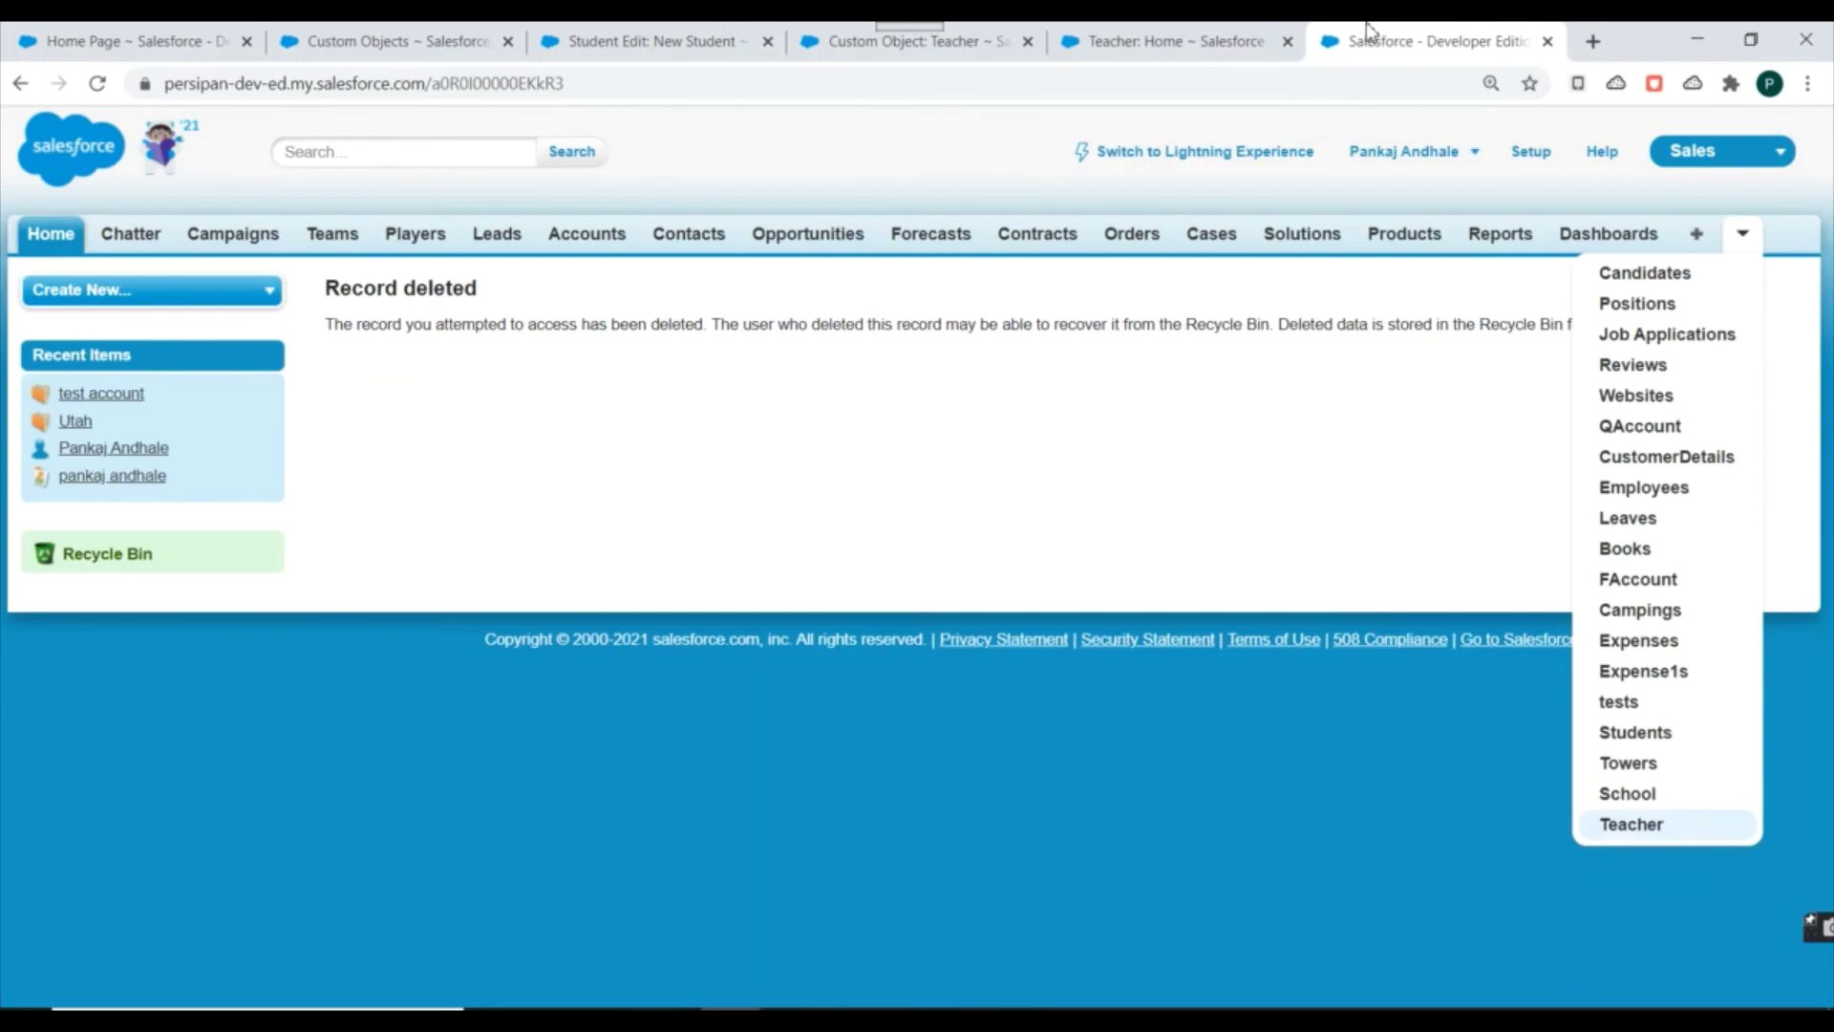
left_click(1658, 799)
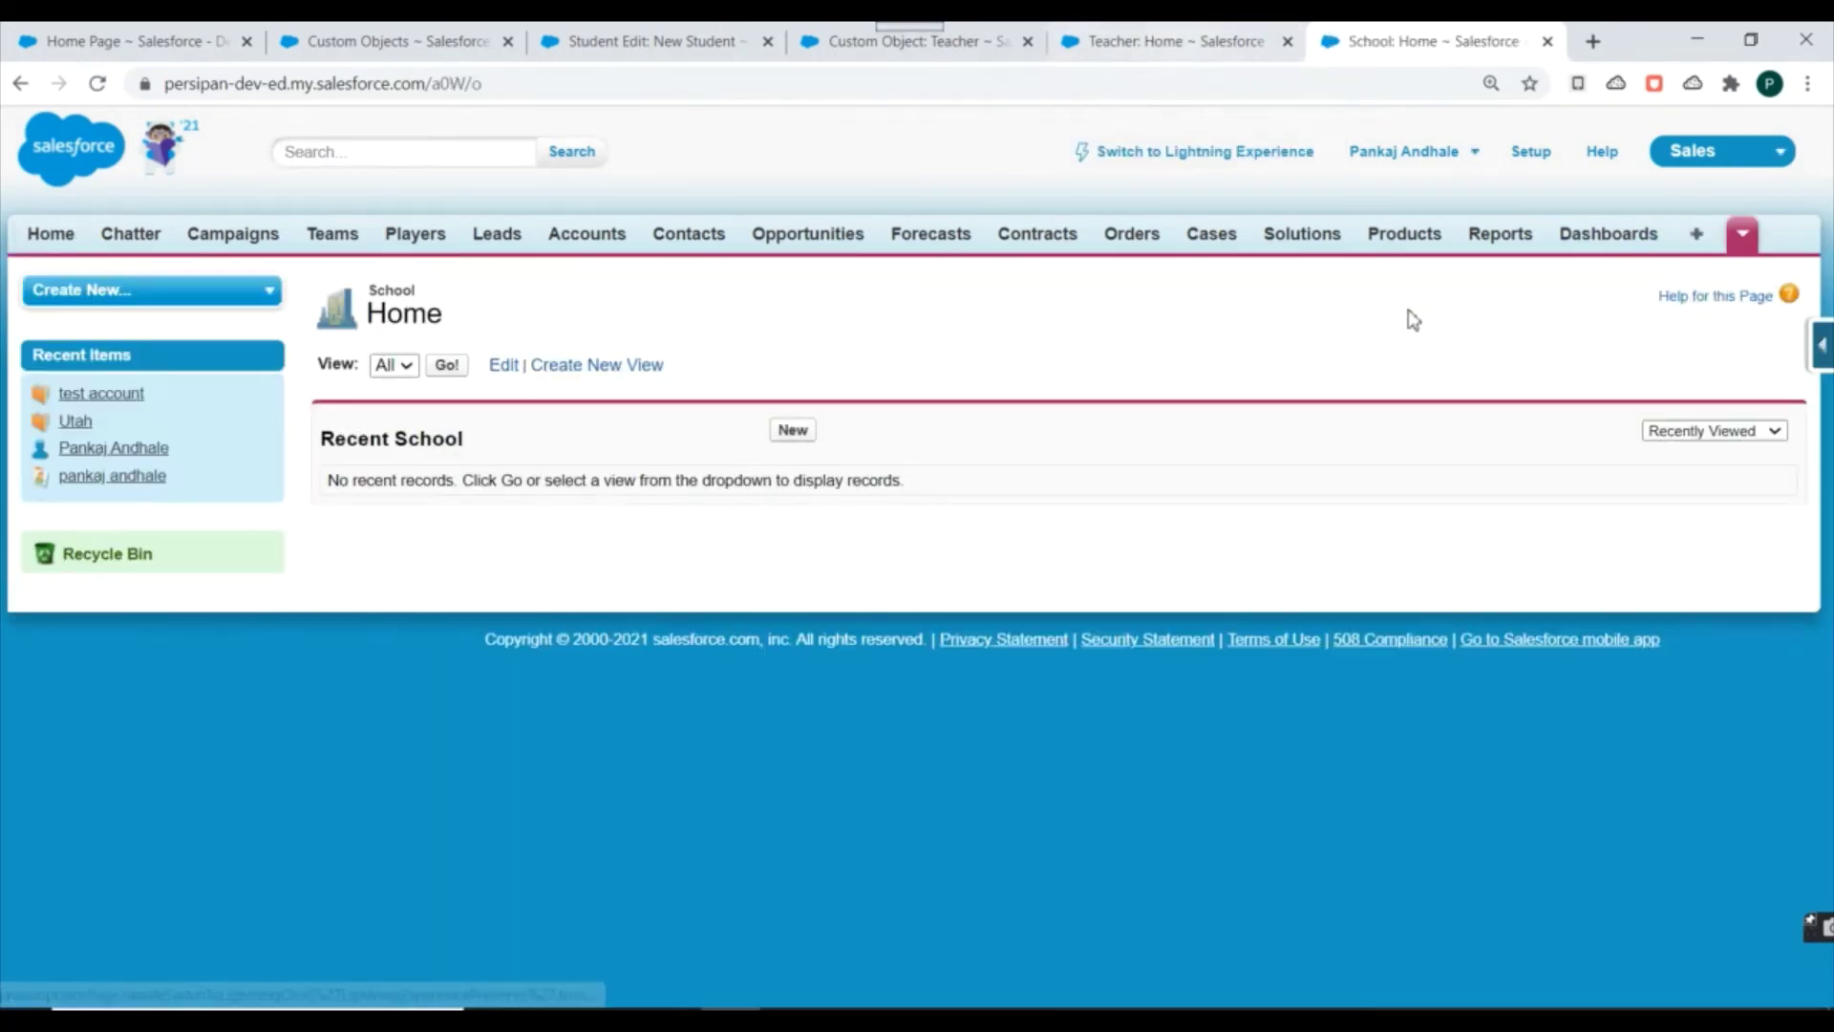
- Create and save a new School record named Kendriya Vidyala
left_click(809, 438)
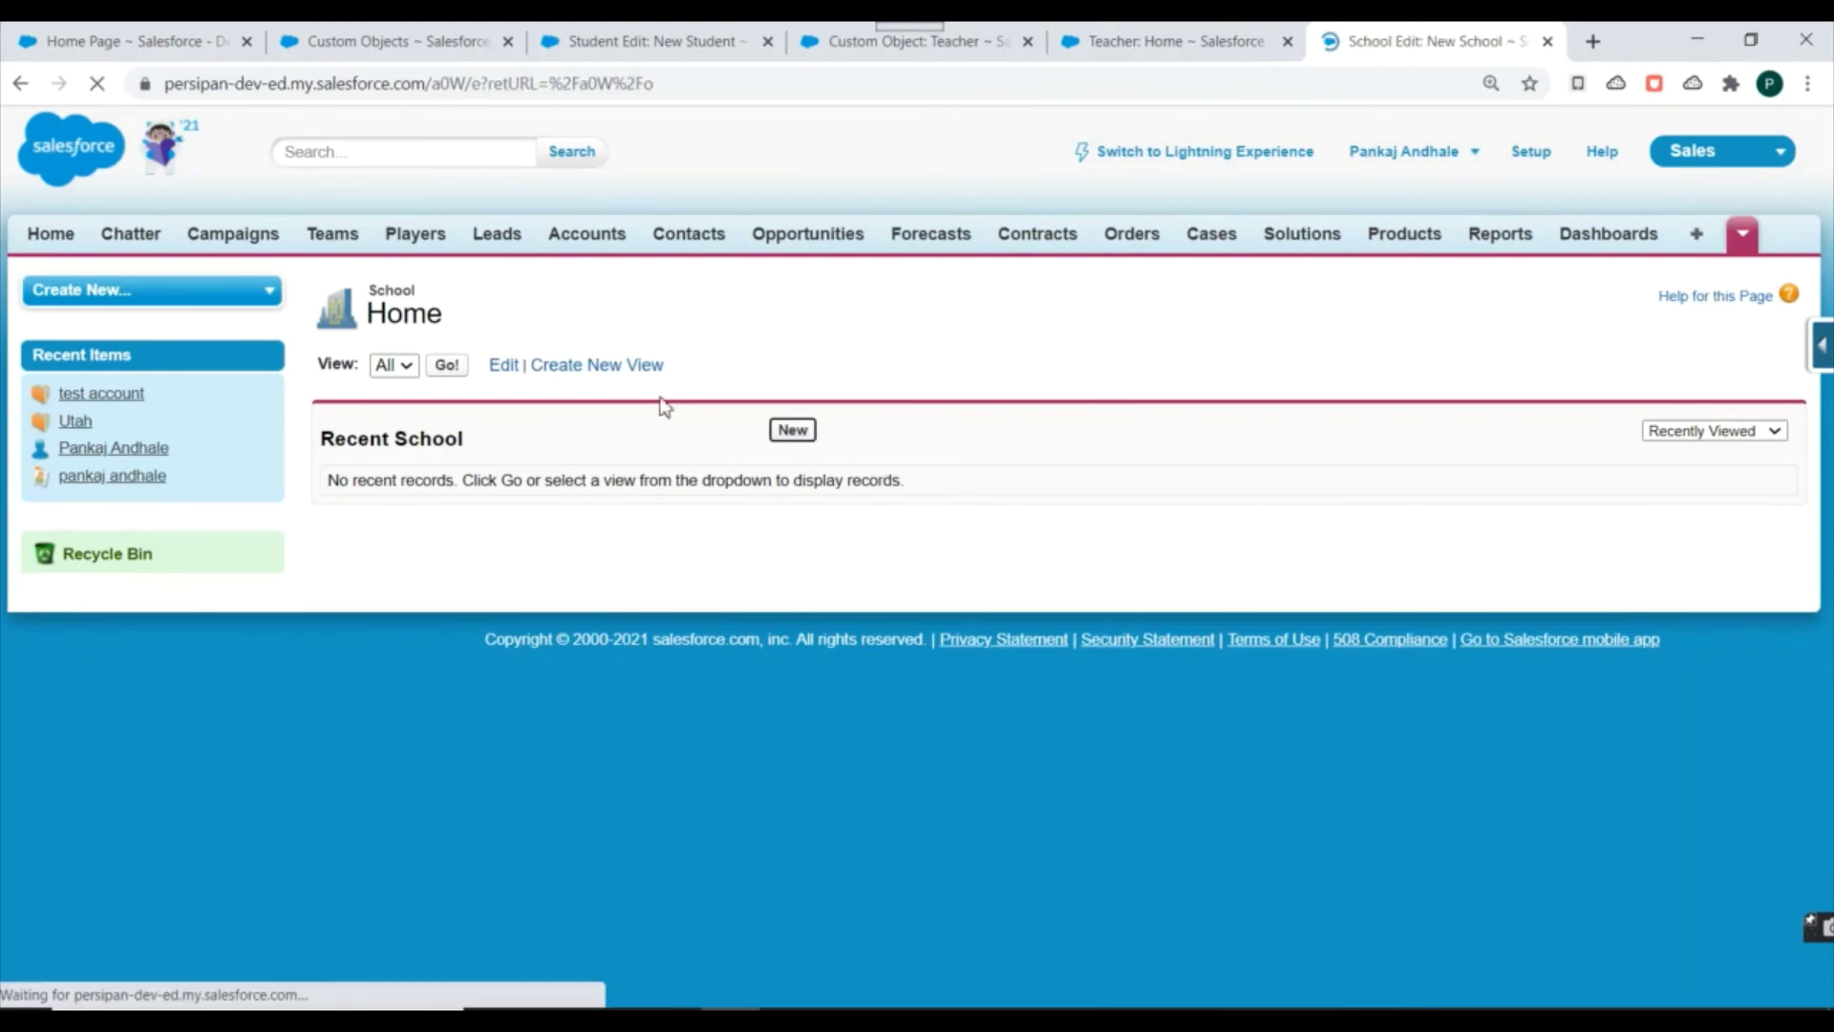
left_click(686, 468)
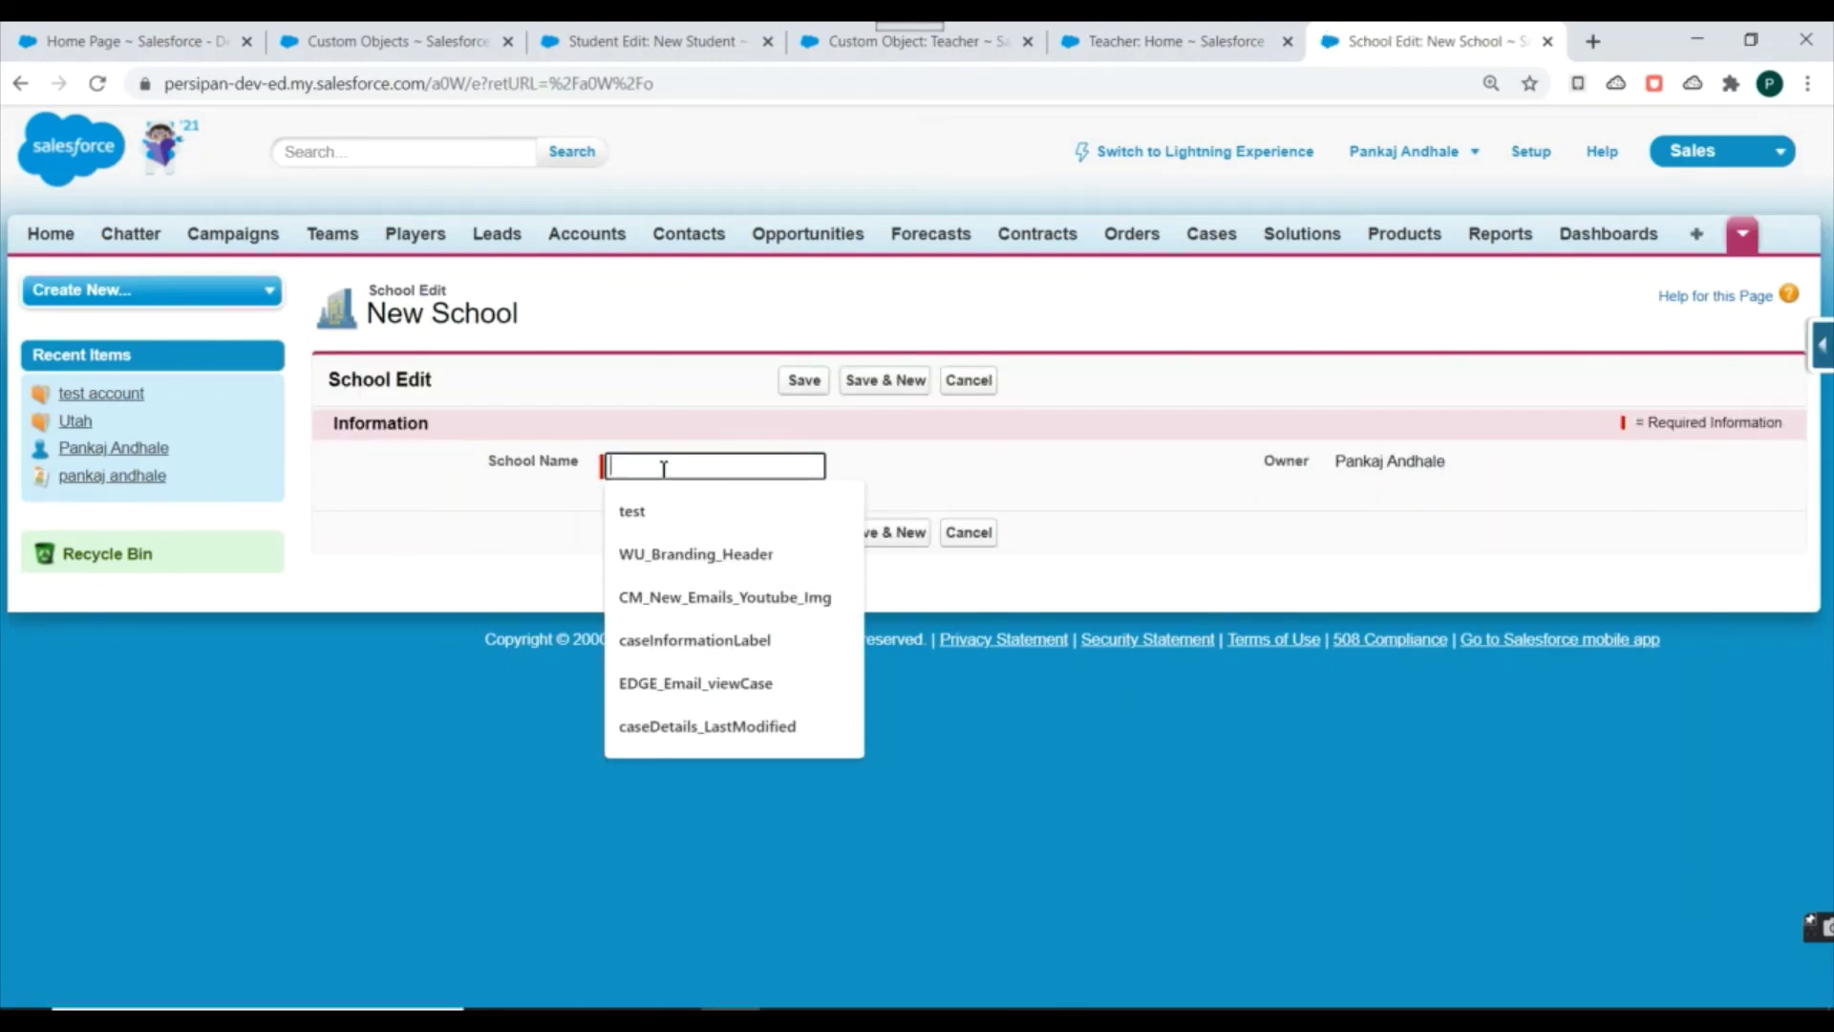
type("k")
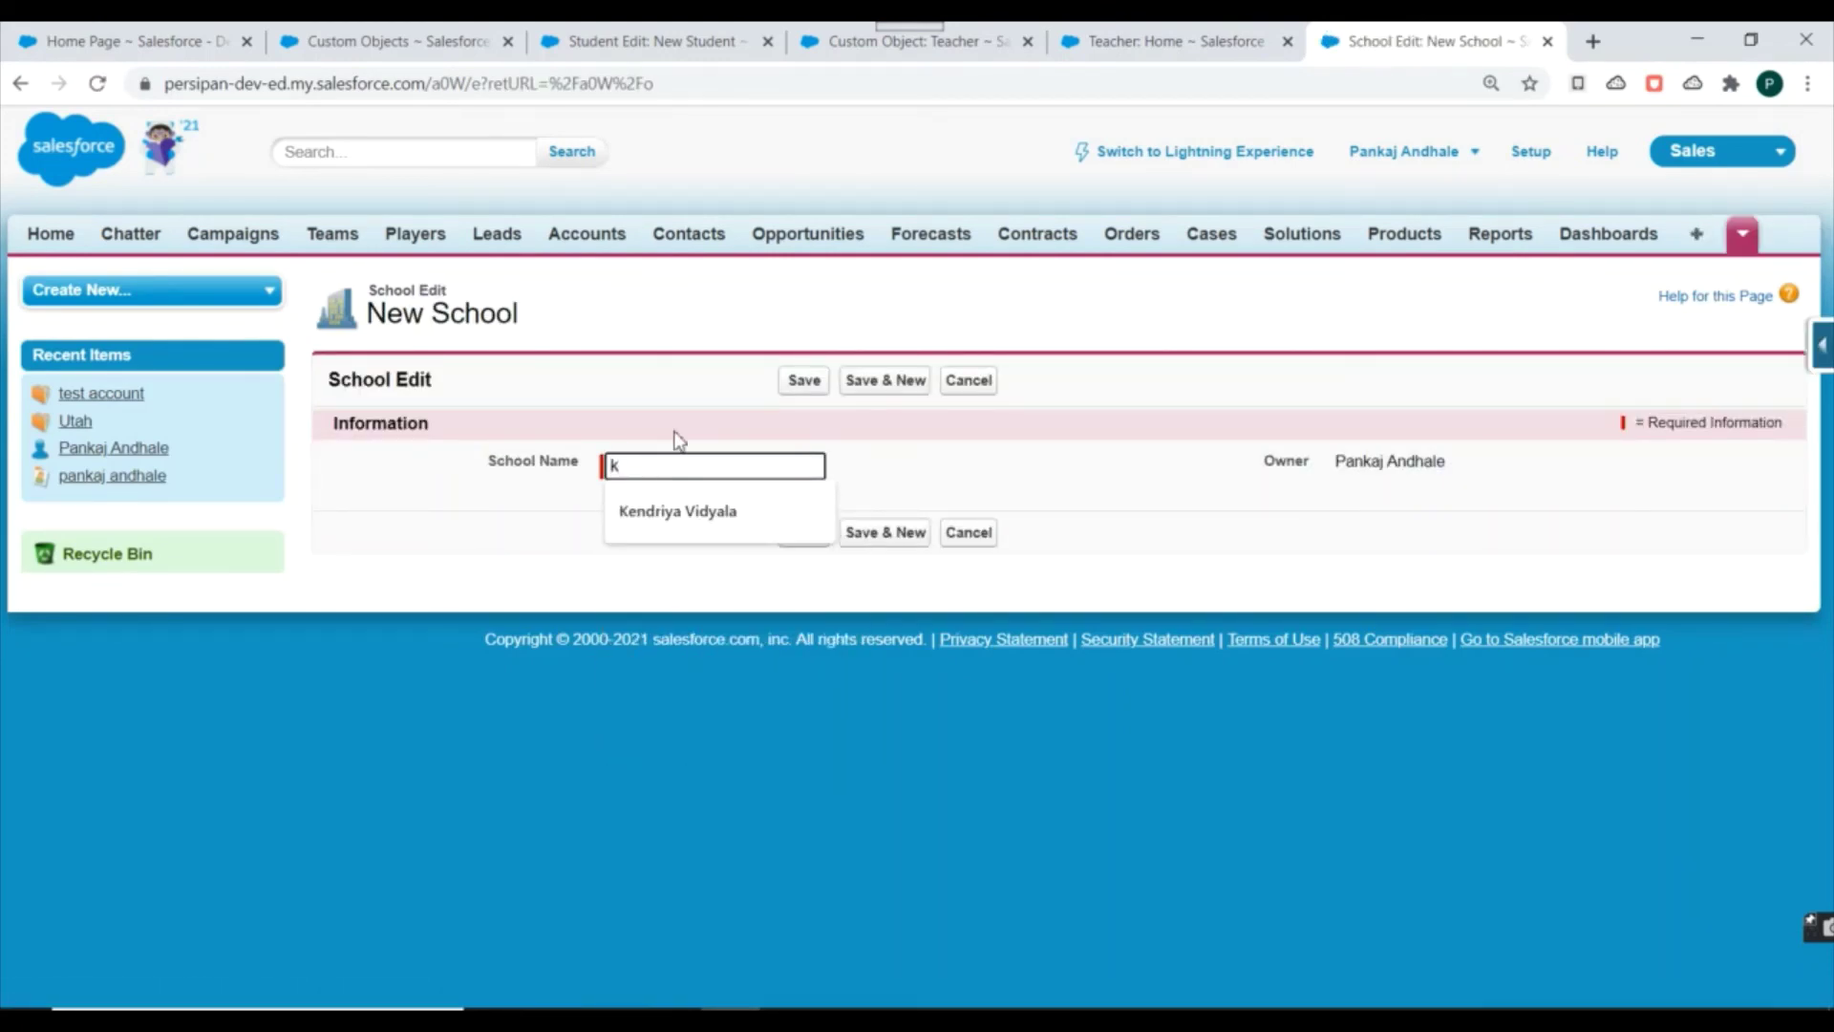
left_click(669, 511)
left_click(805, 379)
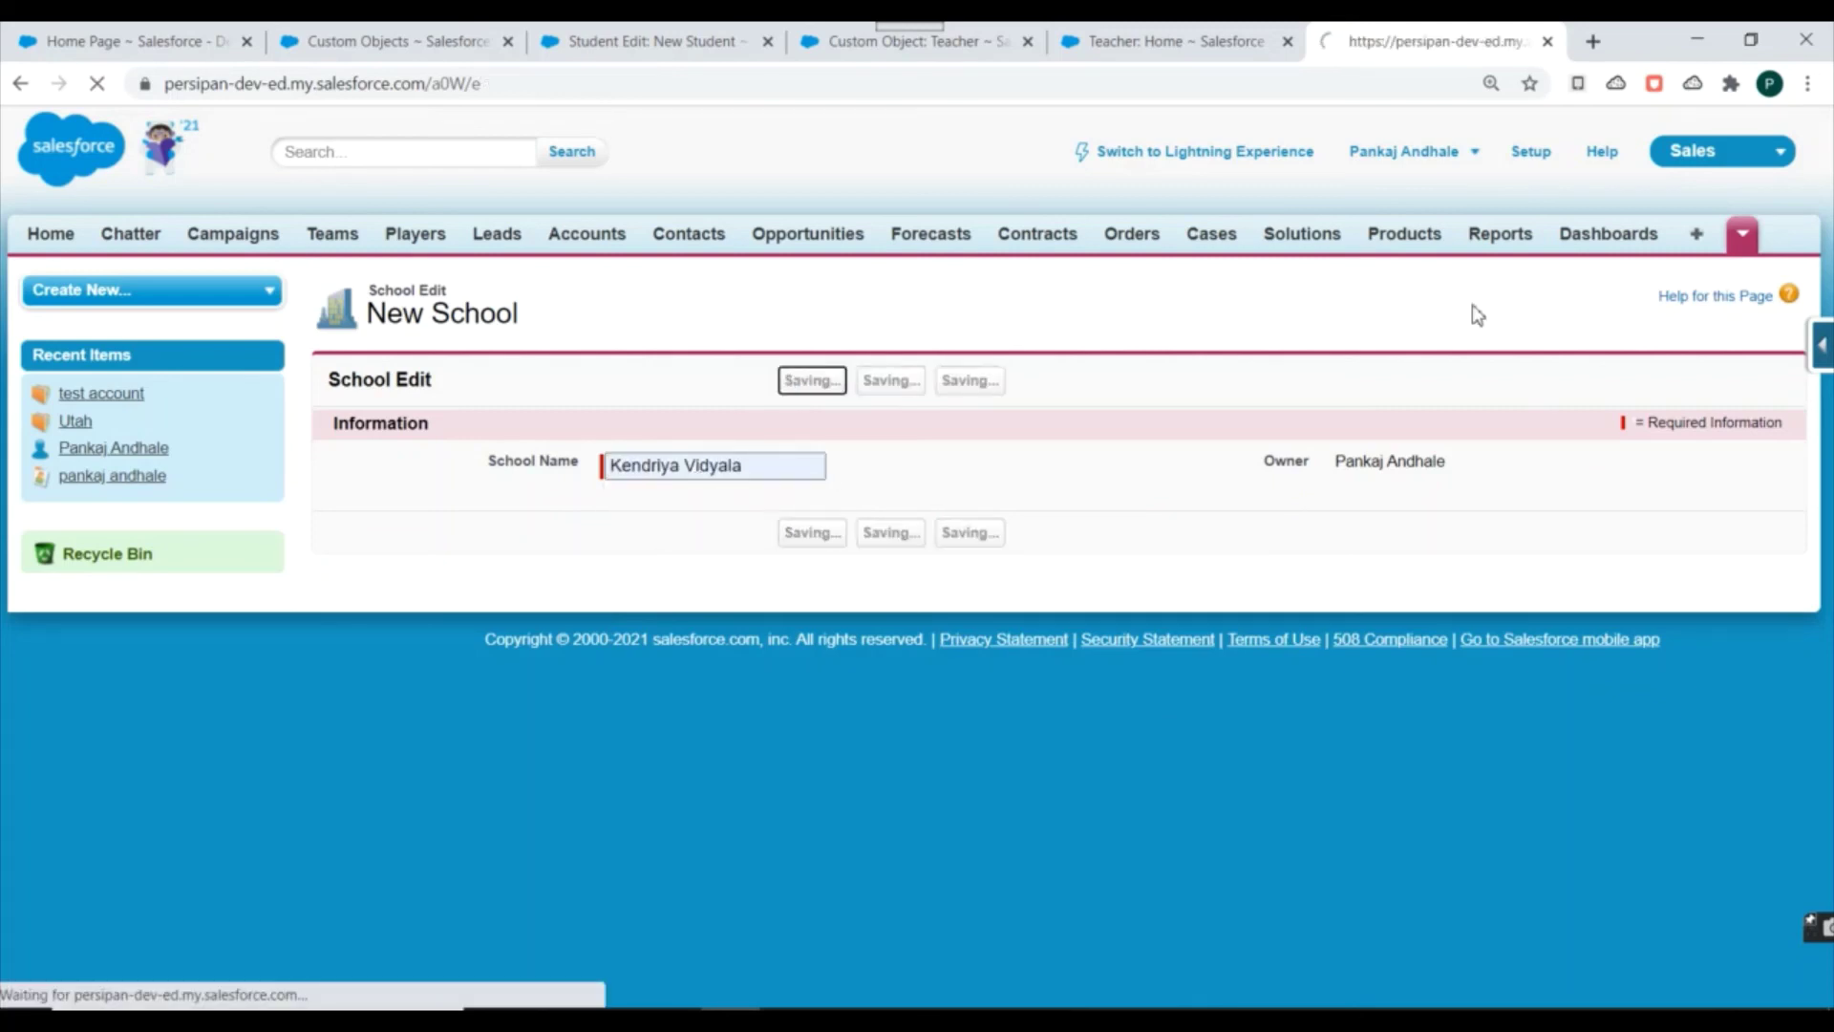
- Create and save a new Teacher record named Professor
left_click(1194, 40)
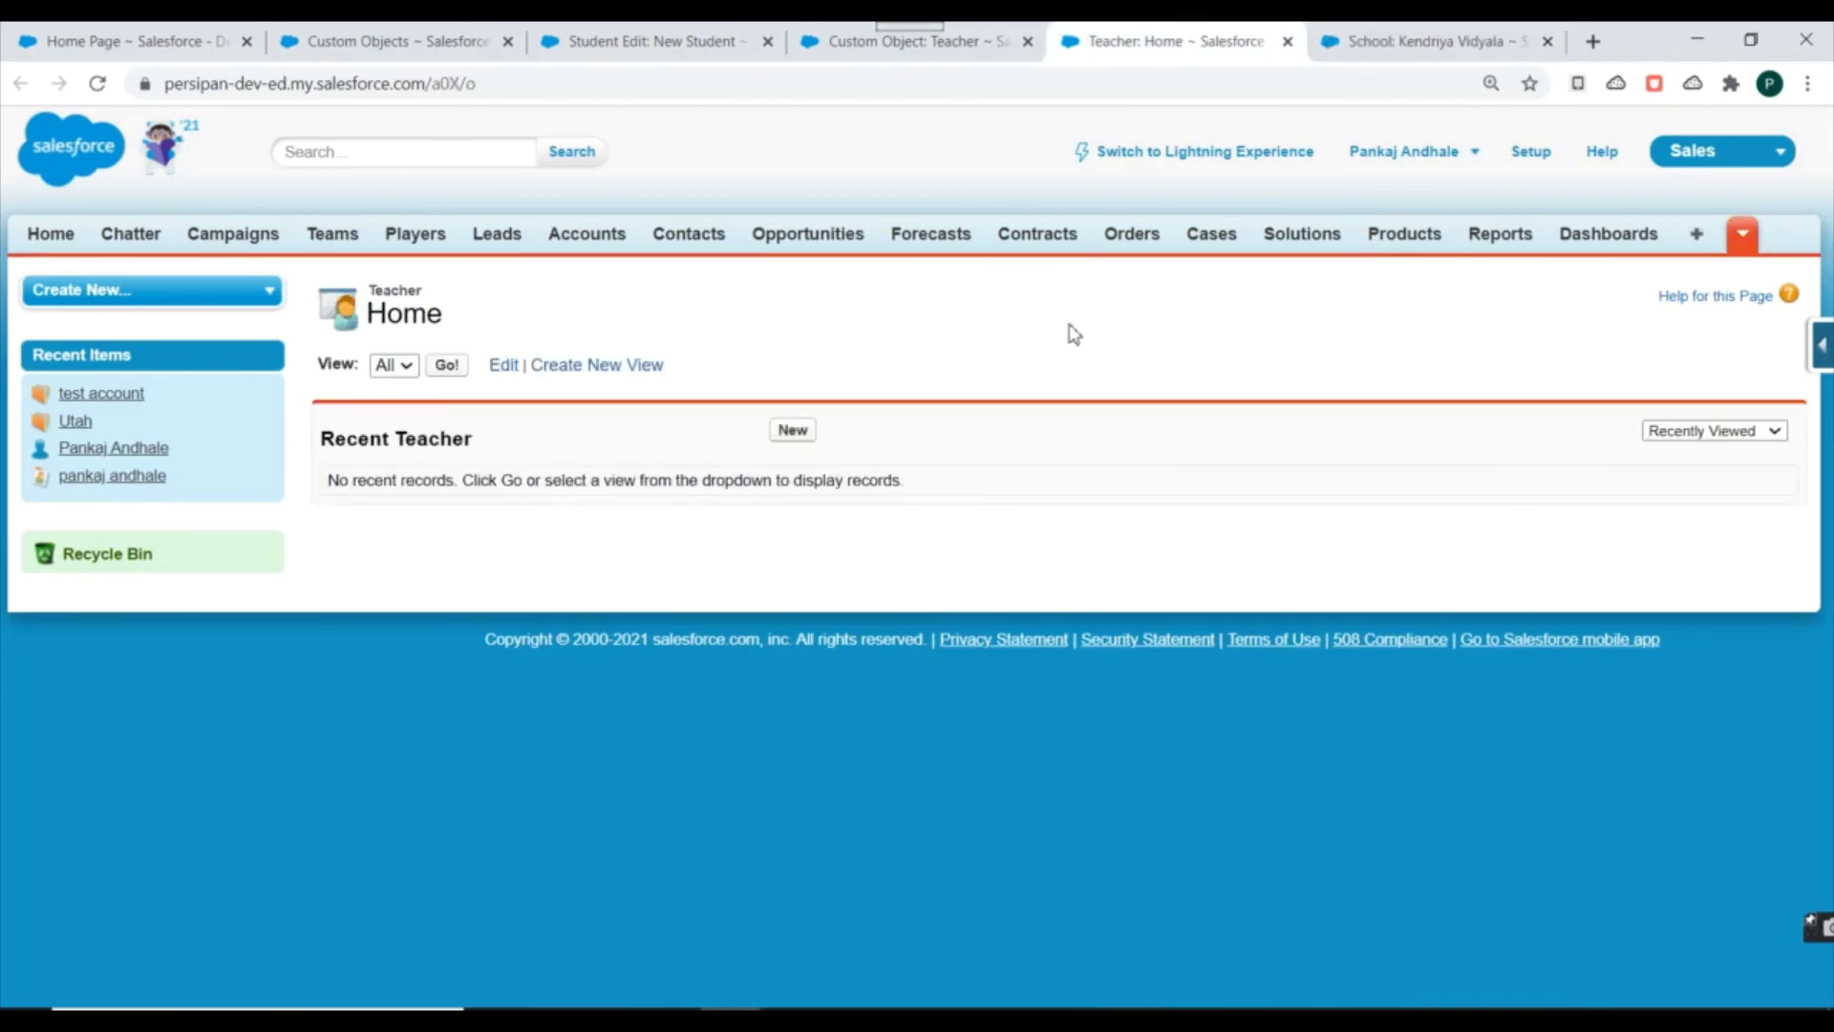
left_click(793, 430)
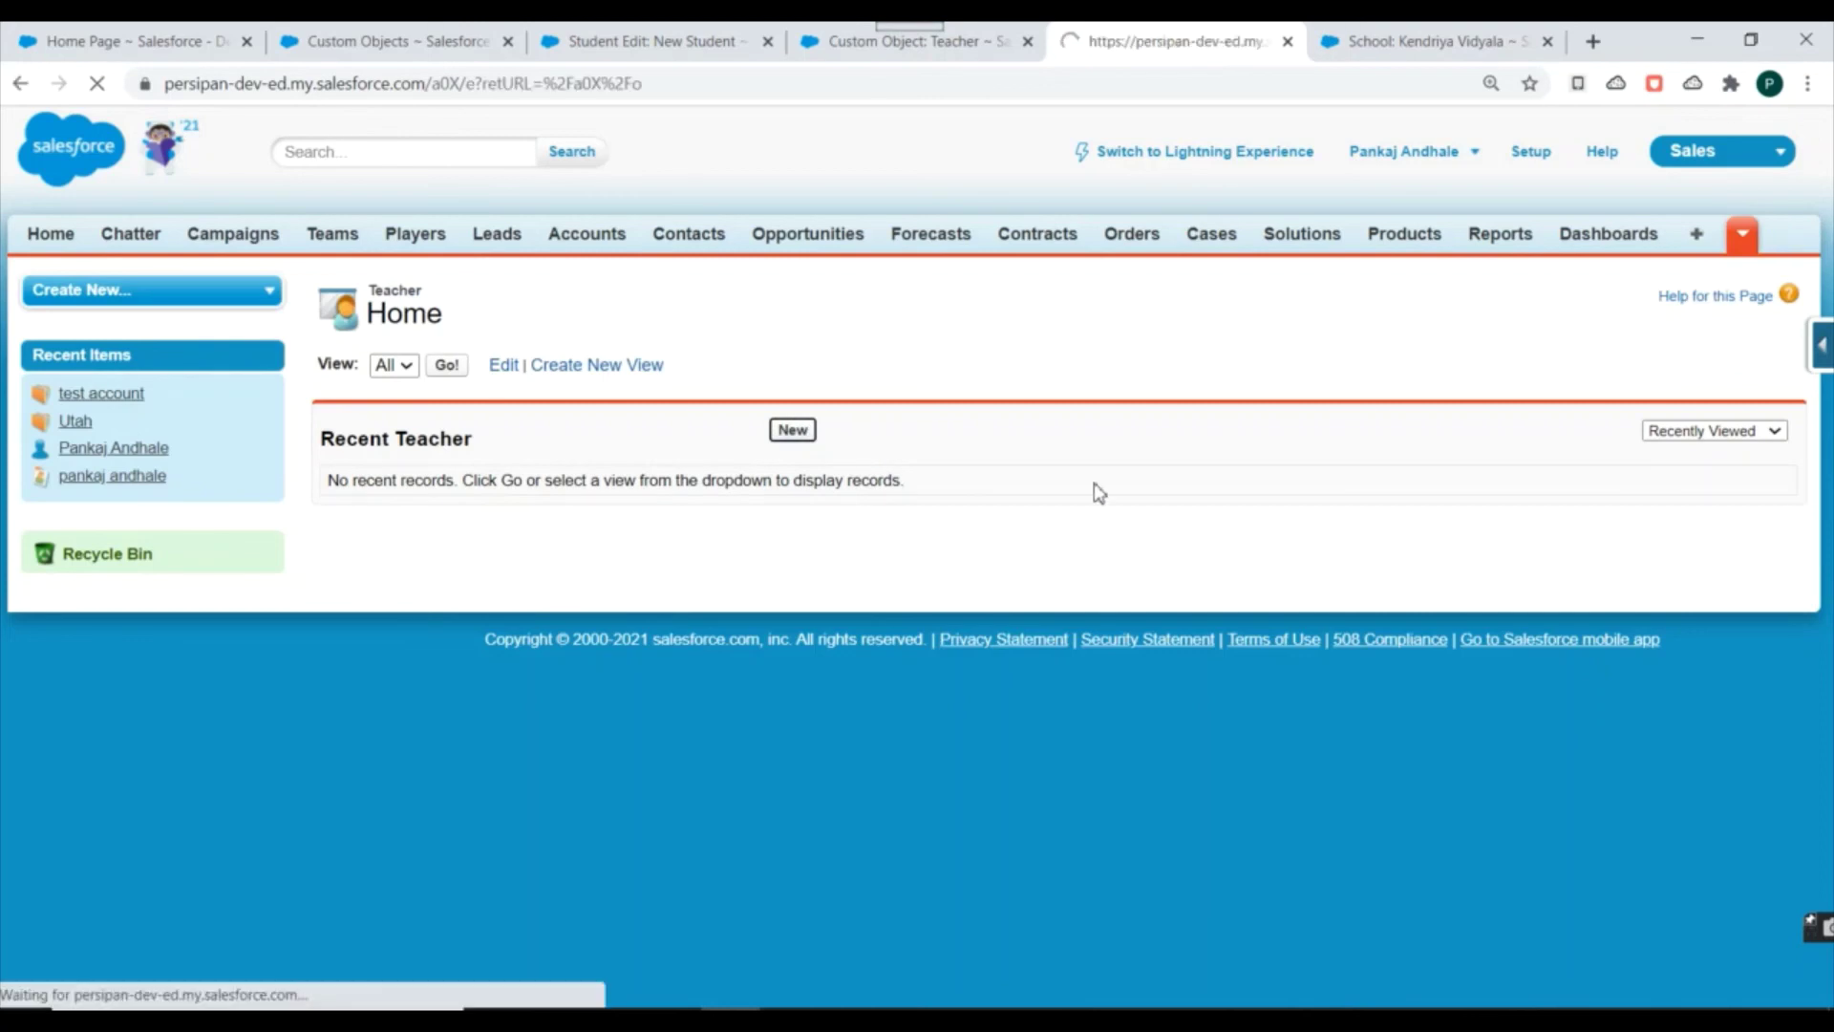
left_click(744, 465)
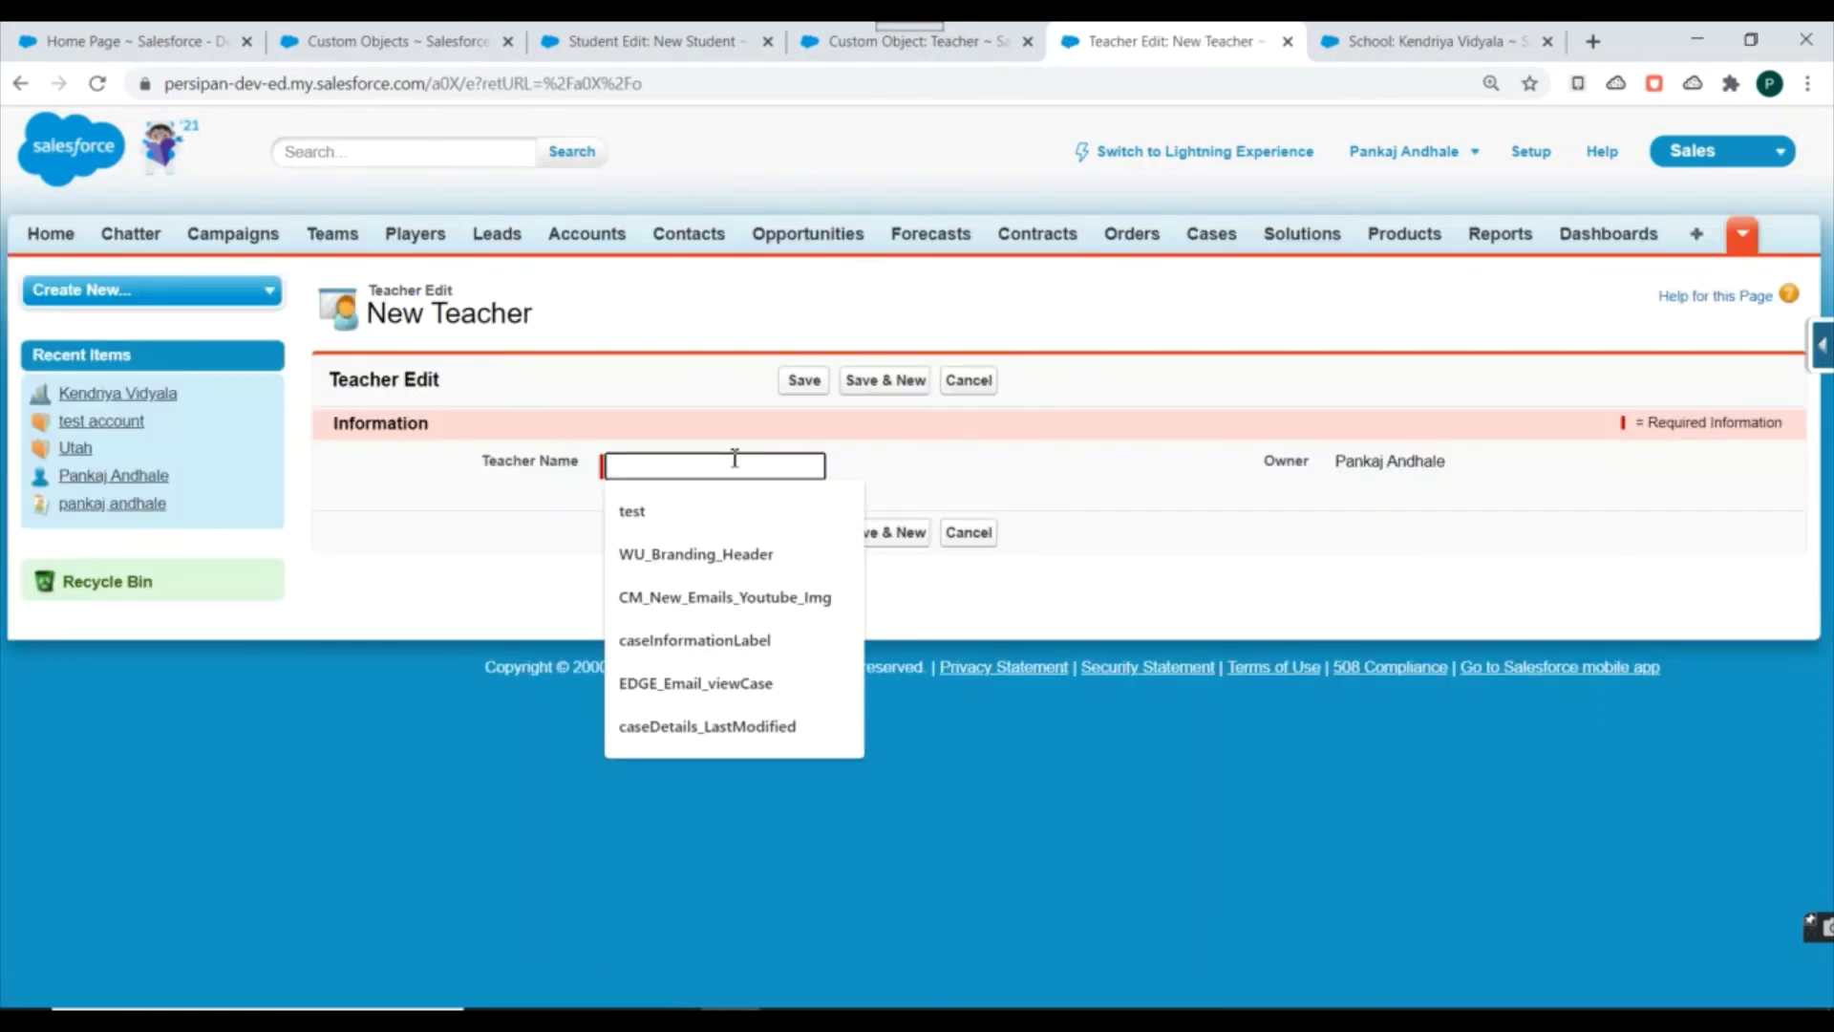
type("Du")
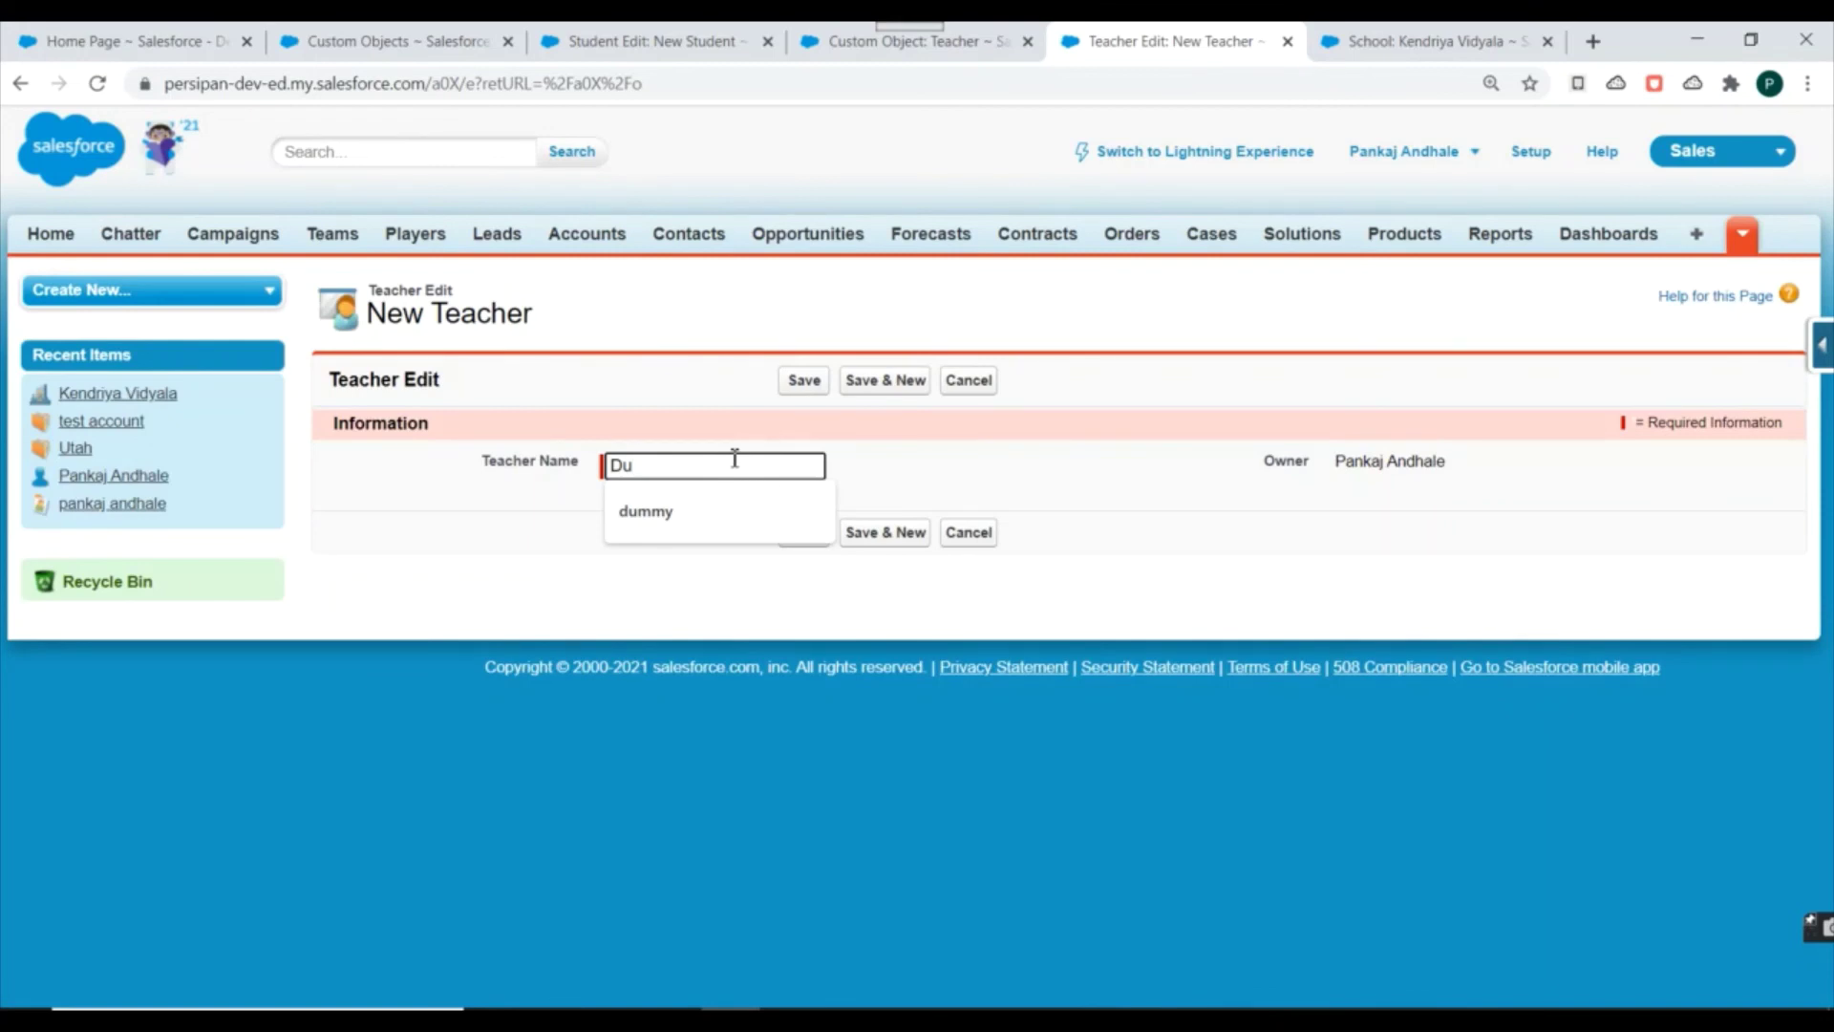
key("BackSpace")
key("BackSpace")
type("Professor")
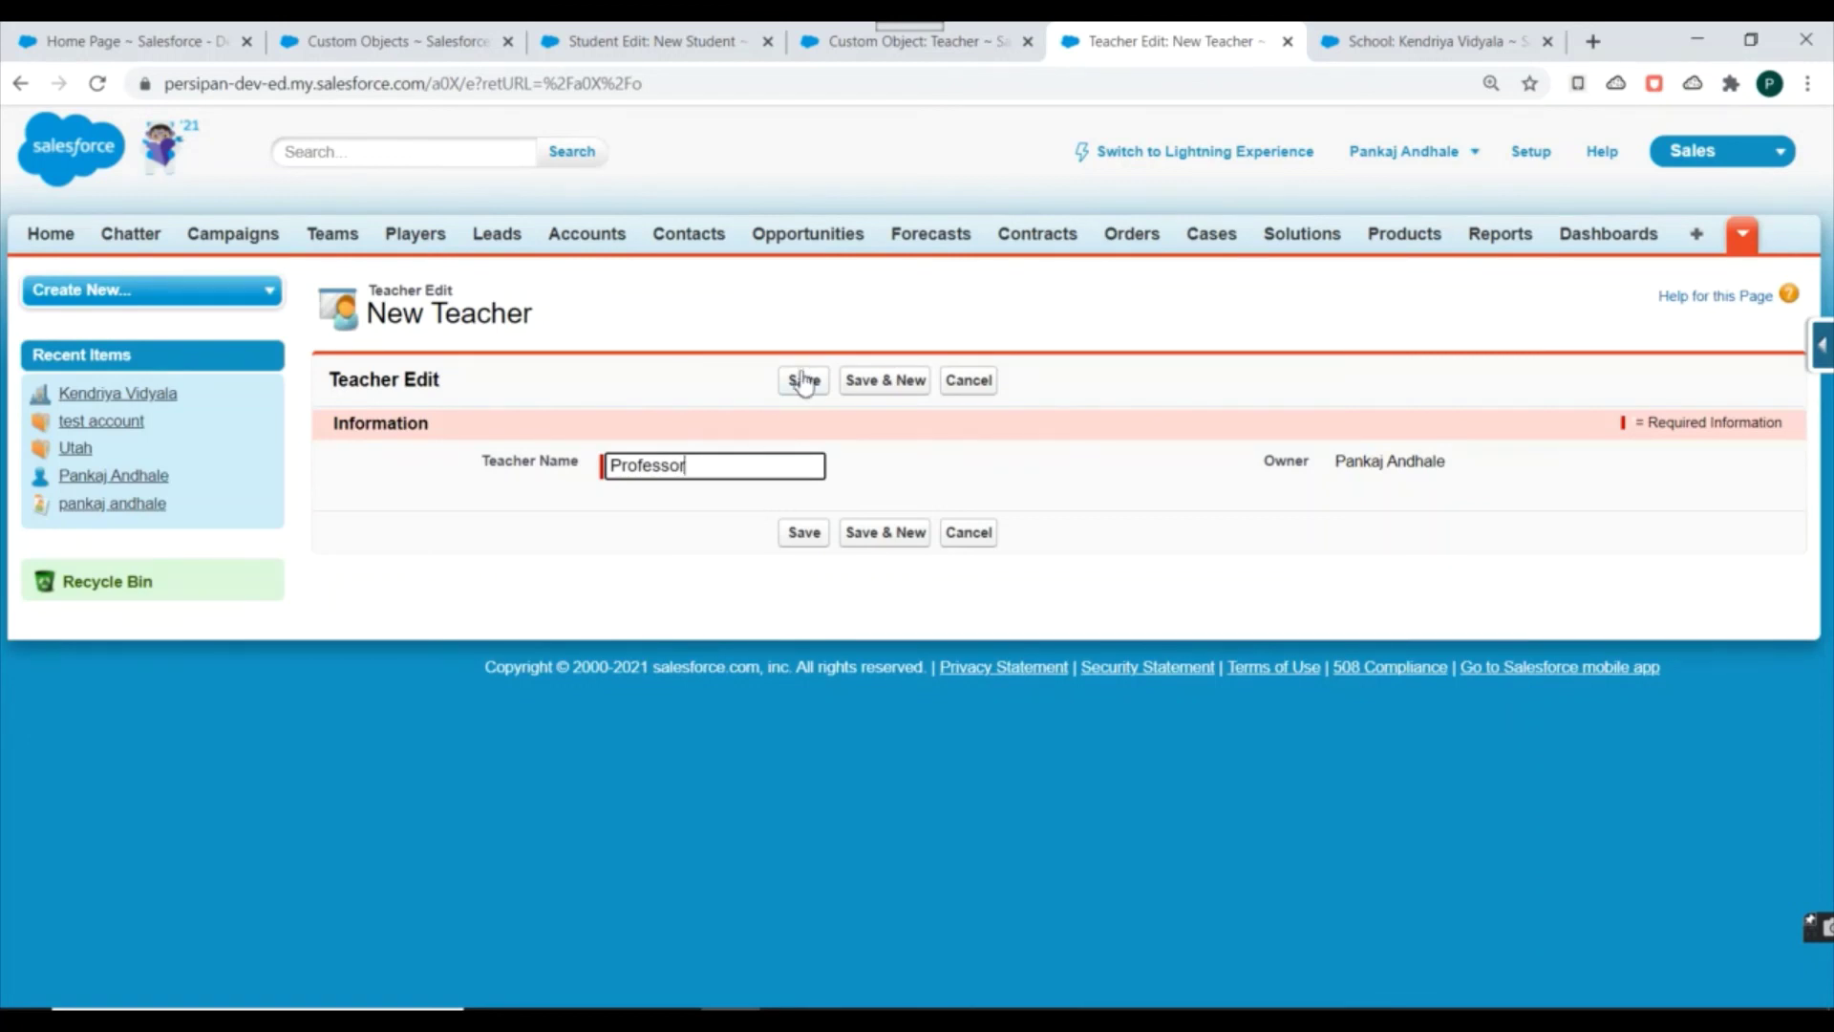
left_click(804, 380)
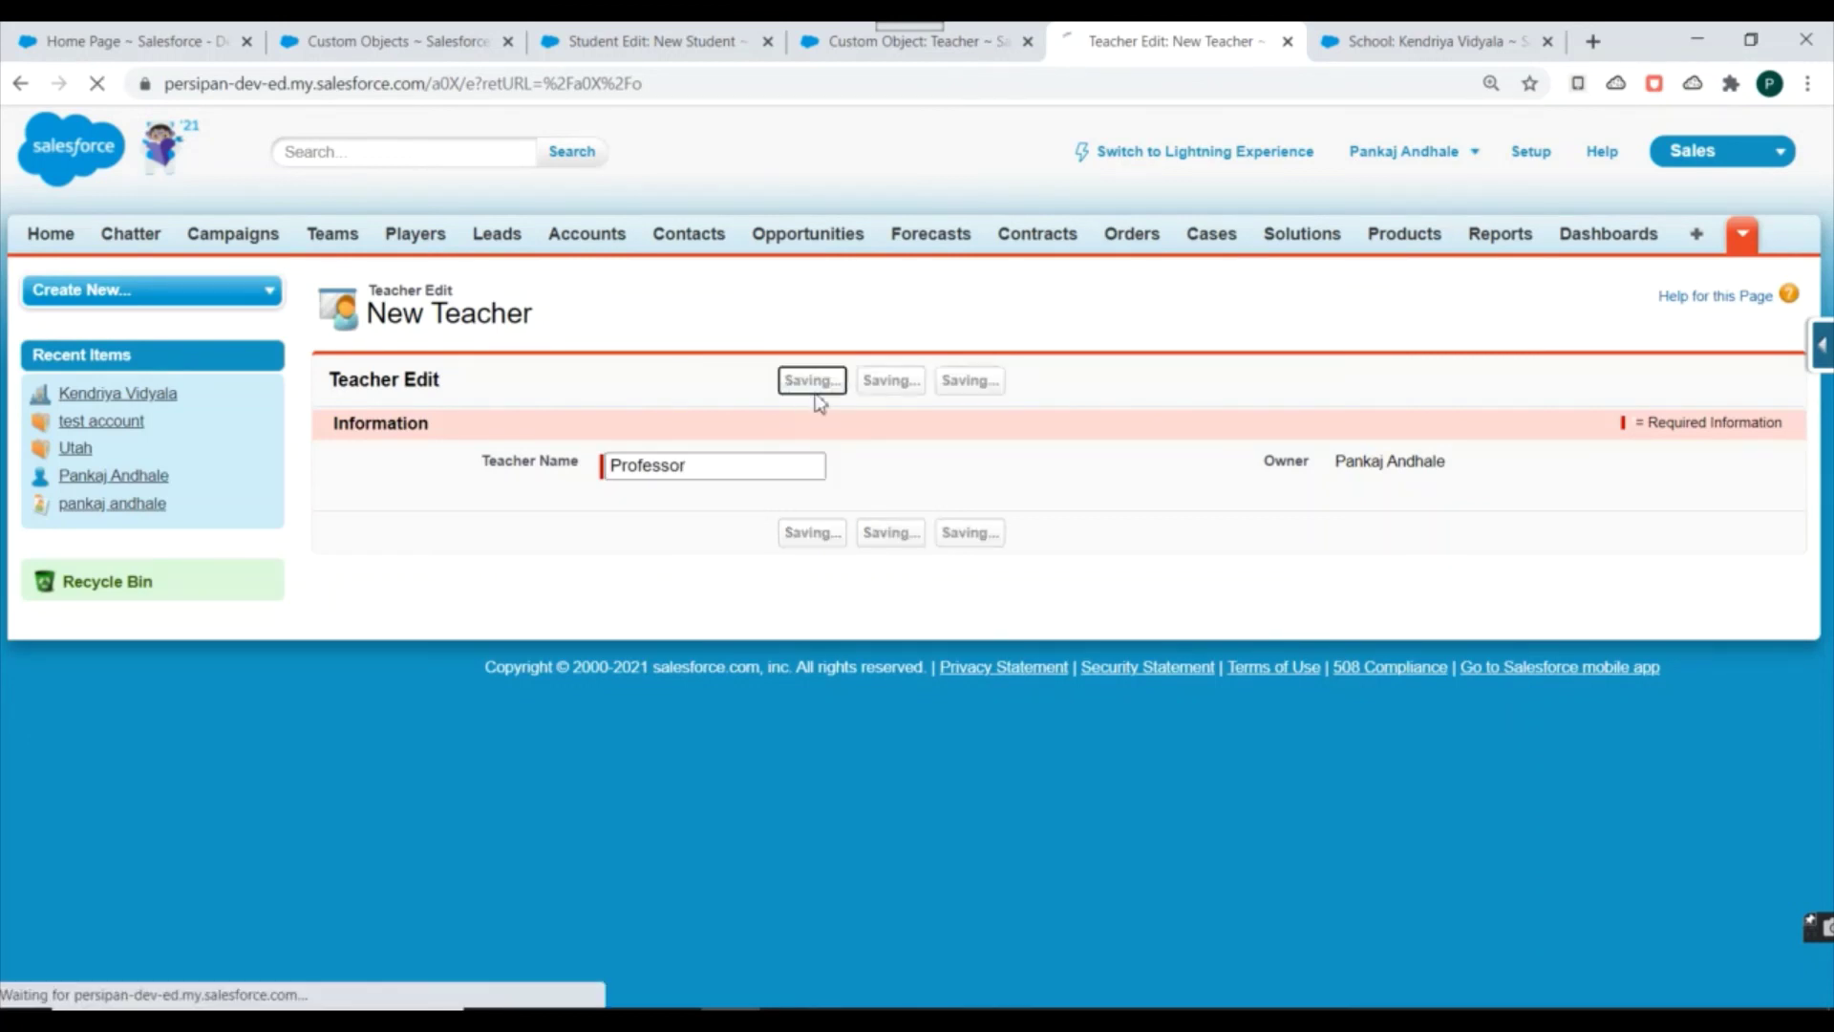
- Place the New Student page just before the Teacher record's page, and enter Student Name test and RollNumber 123
left_click(1008, 32)
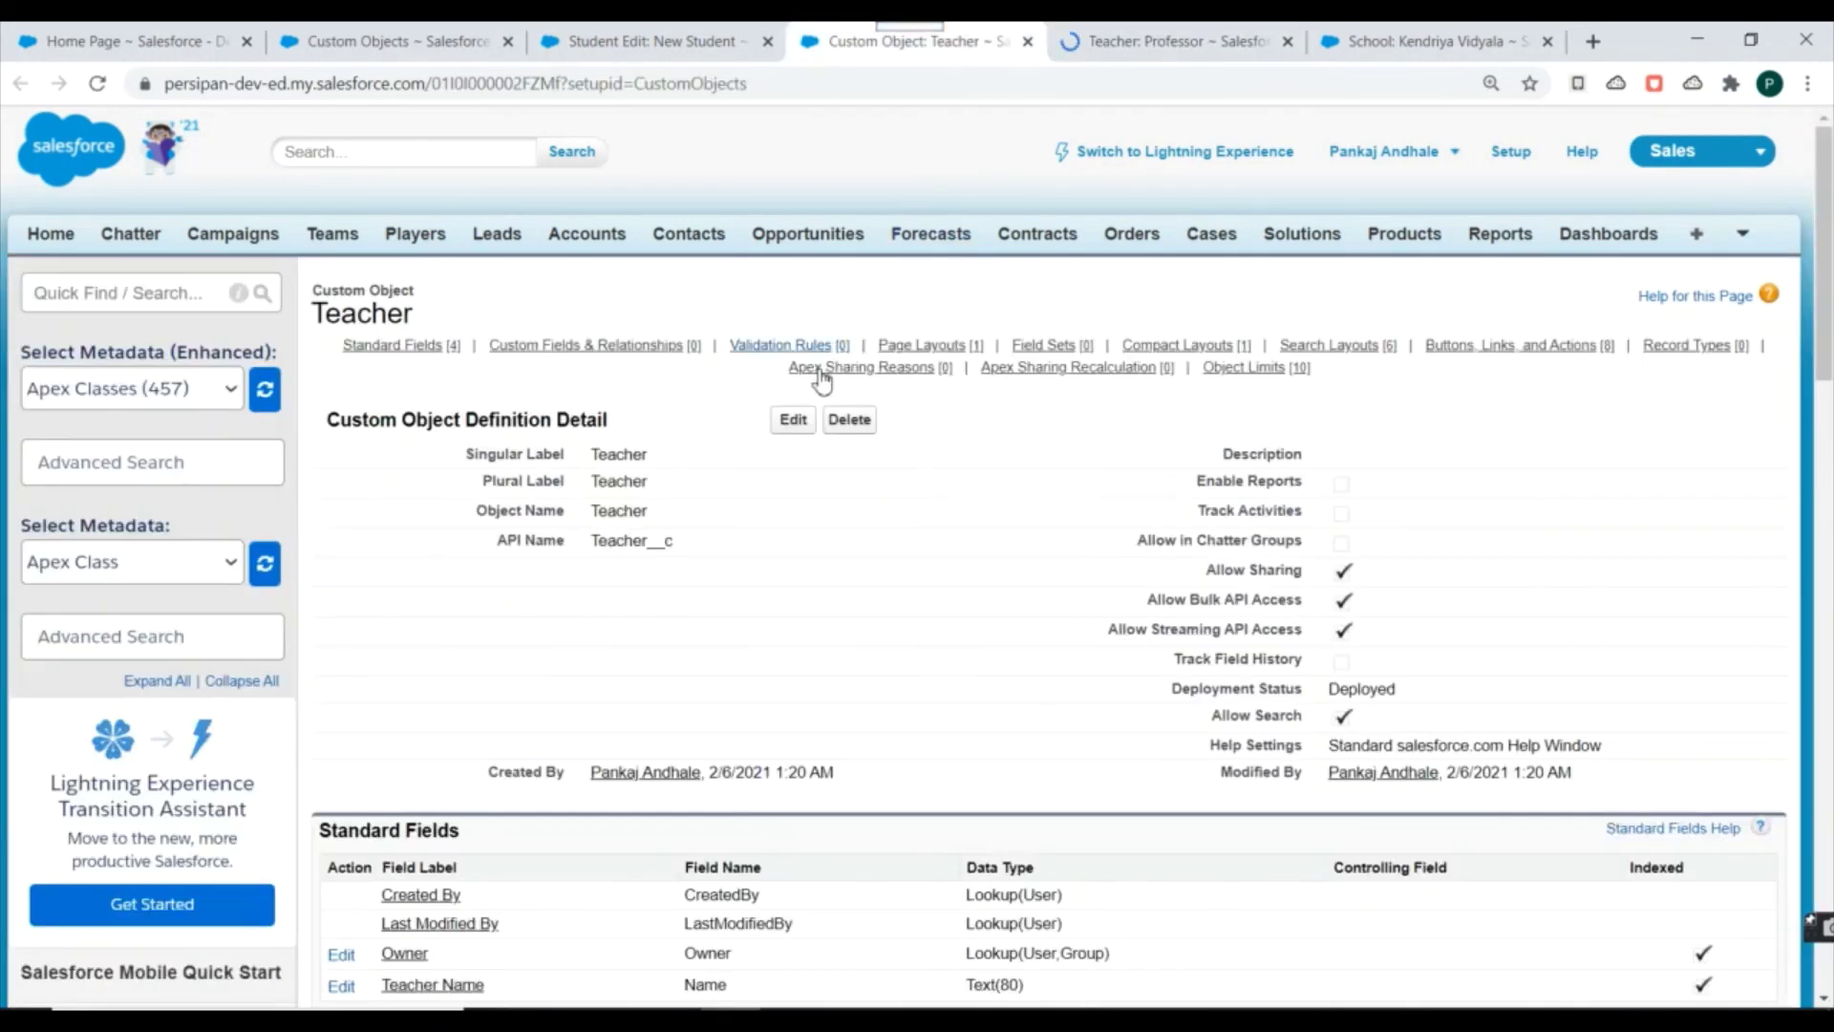
left_click_drag(659, 31, 859, 35)
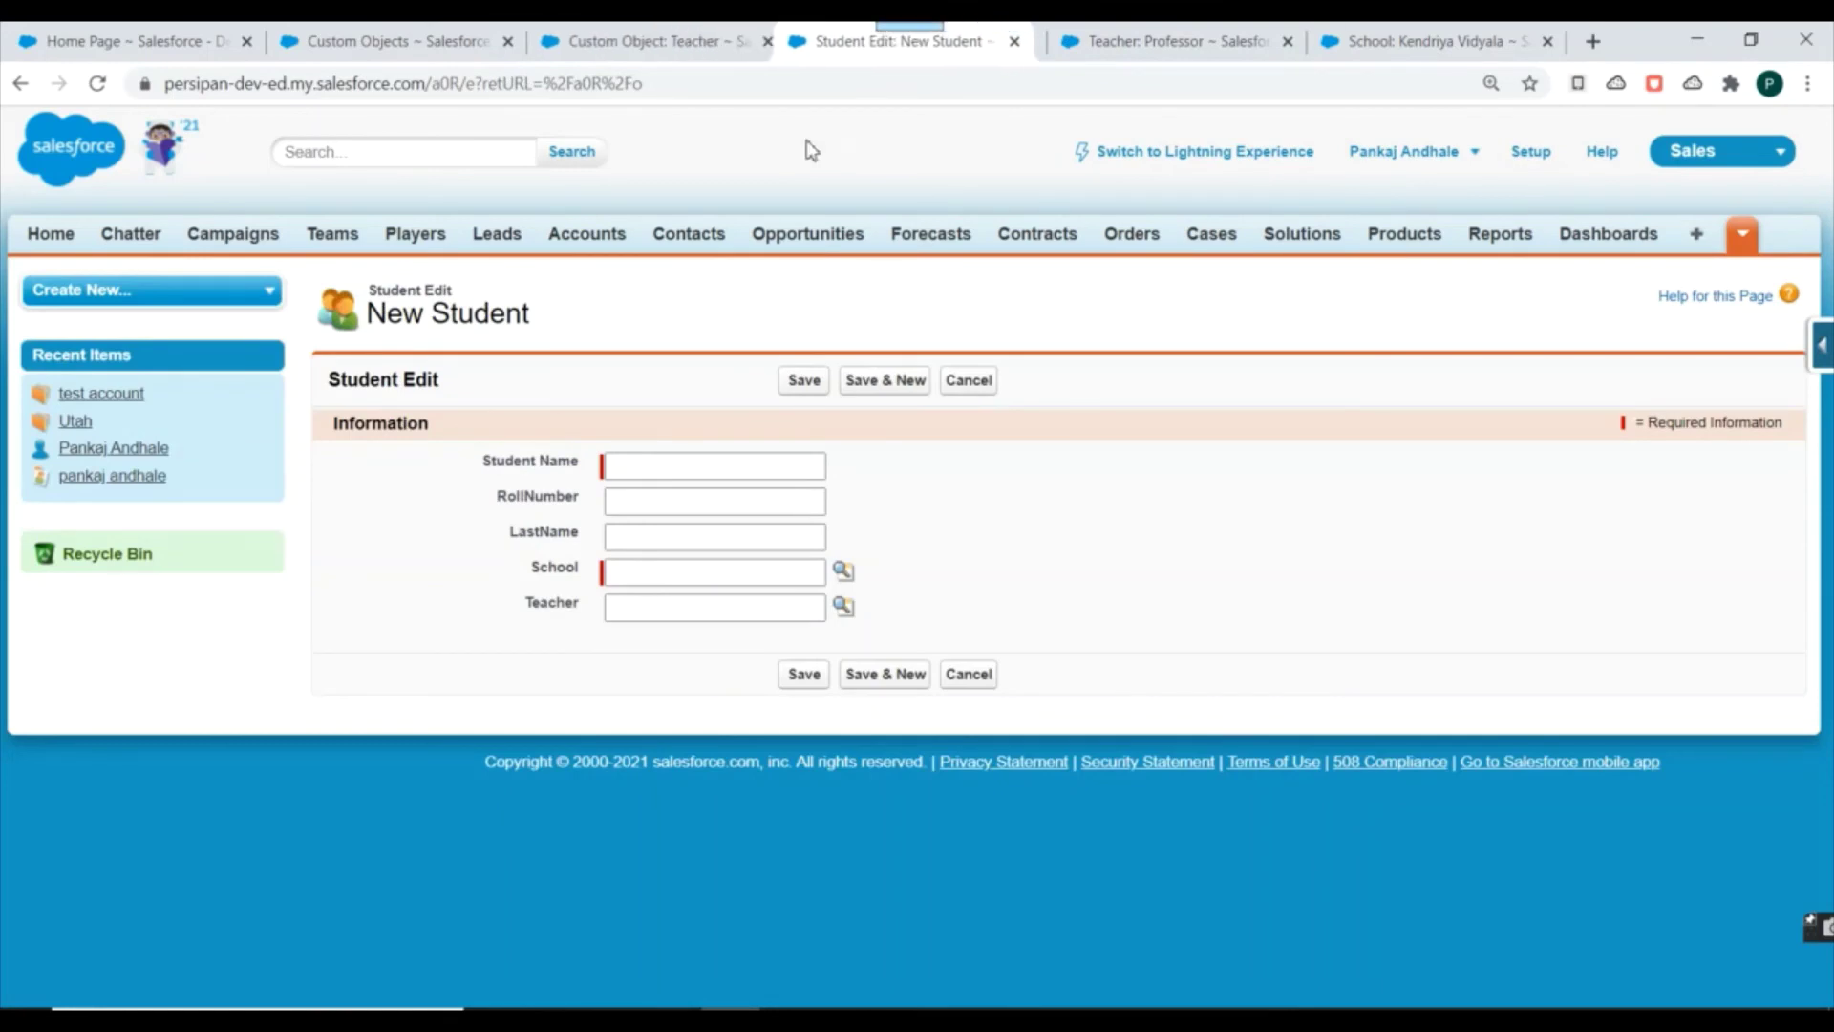
left_click(636, 468)
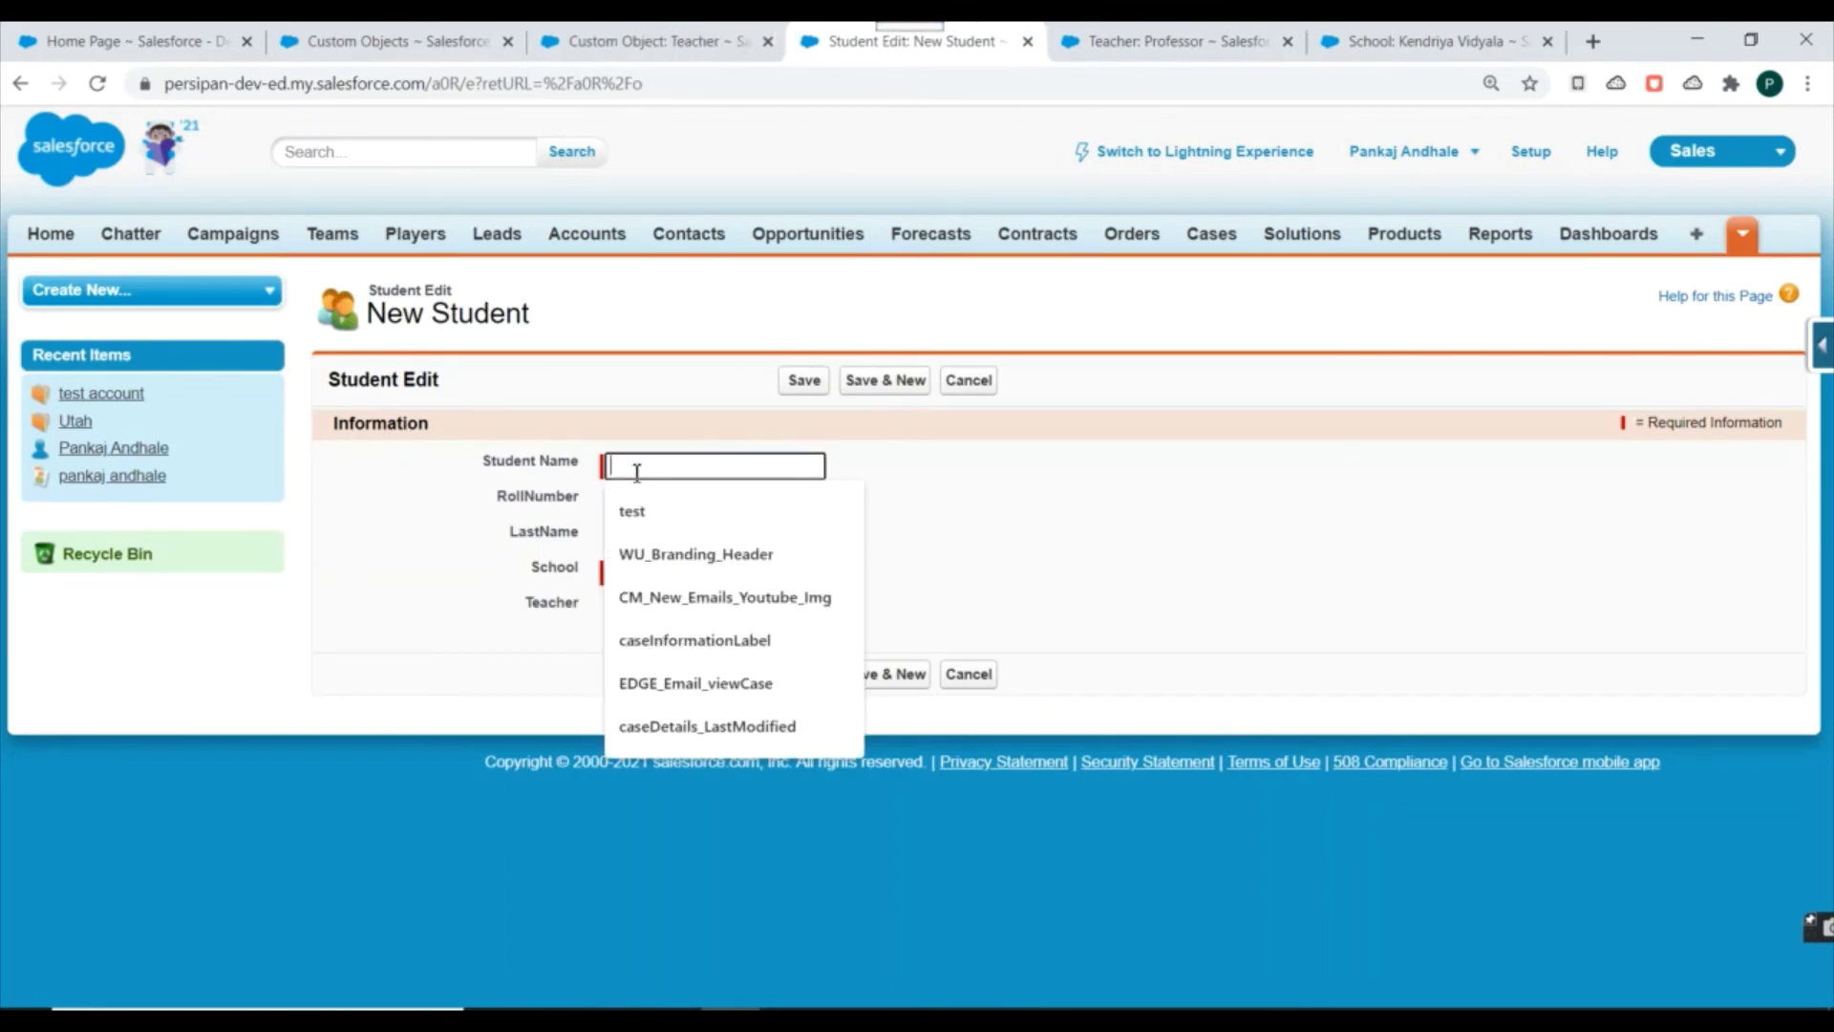
type("test")
key("Tab")
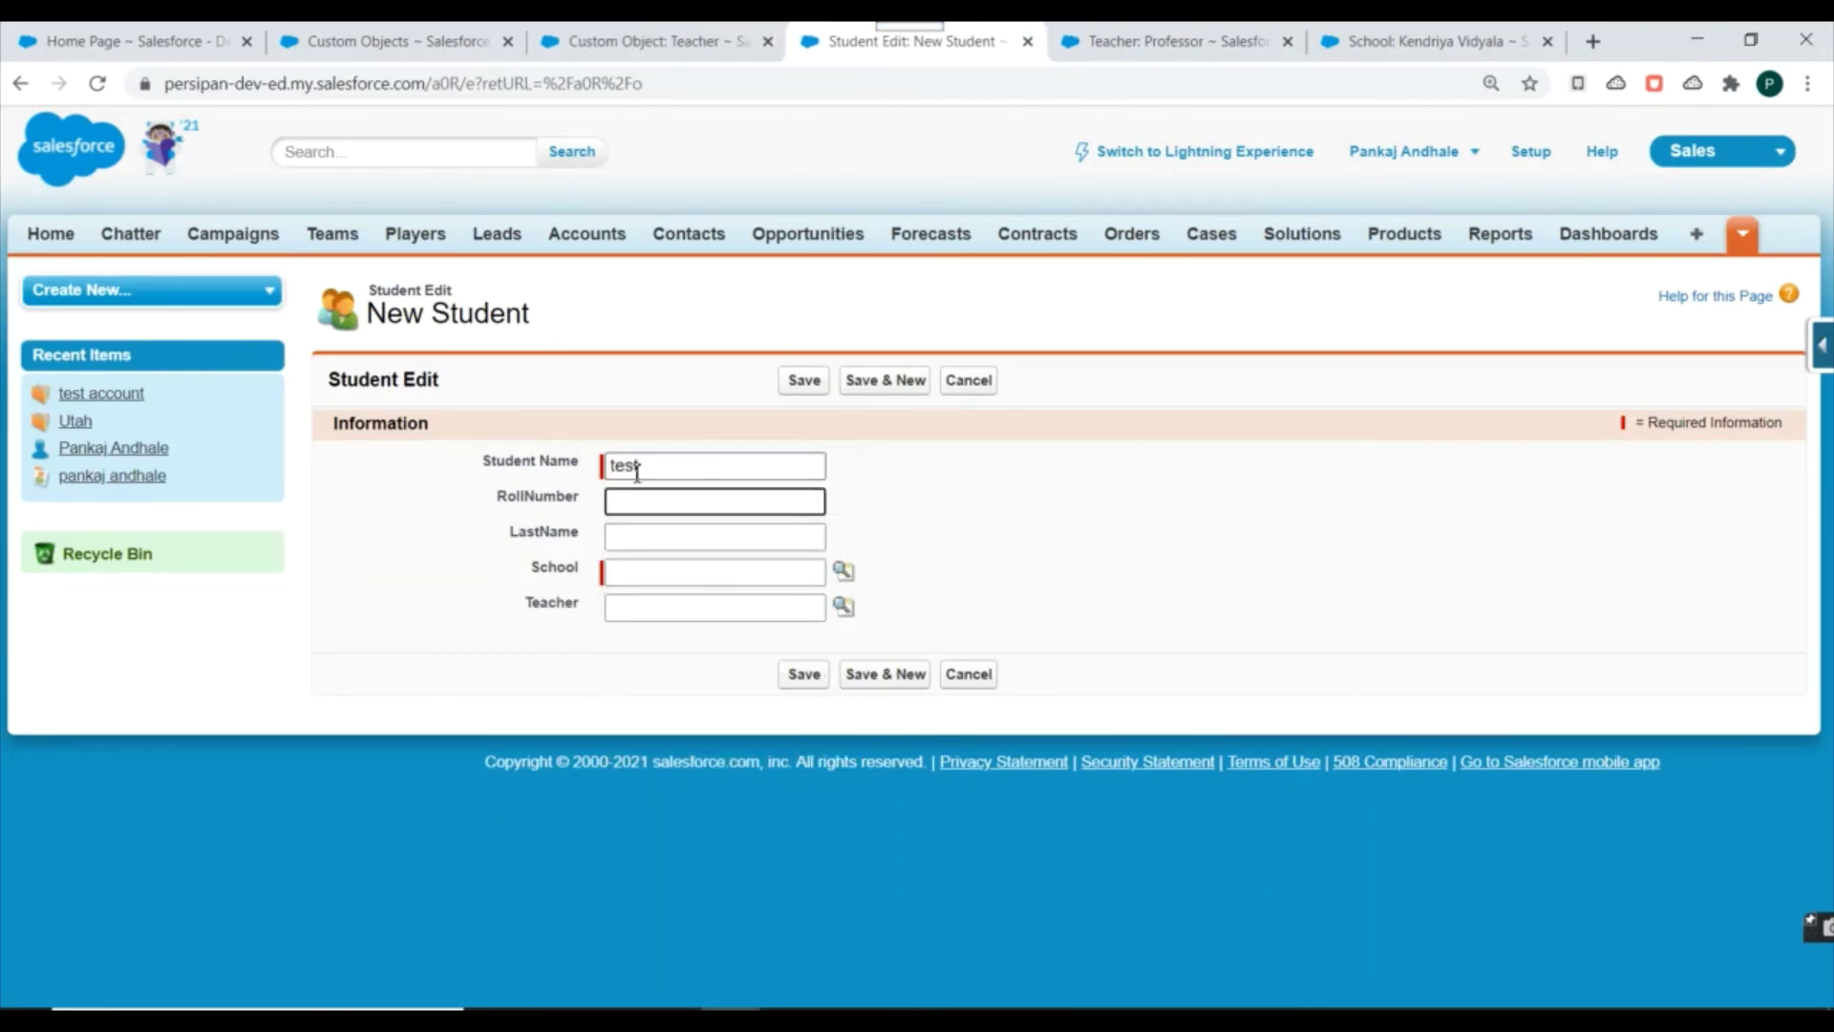
key("Tab")
key("Tab")
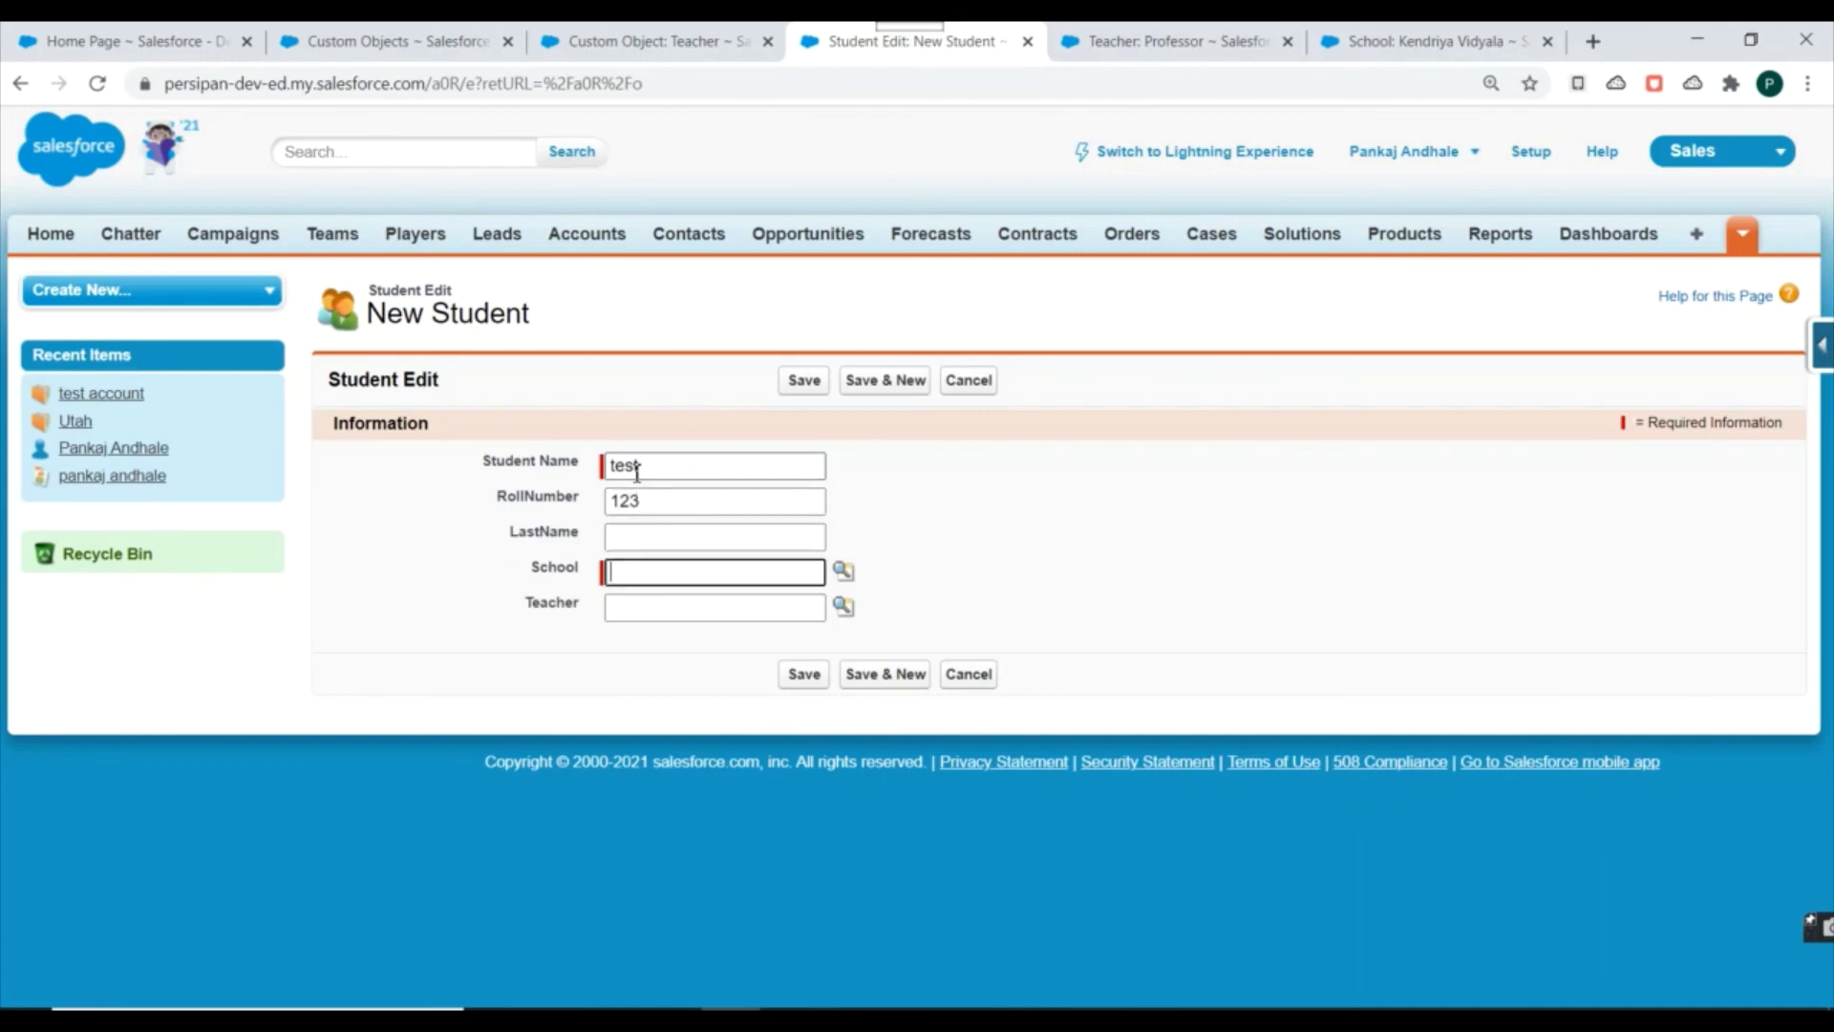
- Look up and assign Kendriya Vidyala as the new student's School and Professor as the Teacher
left_click(858, 577)
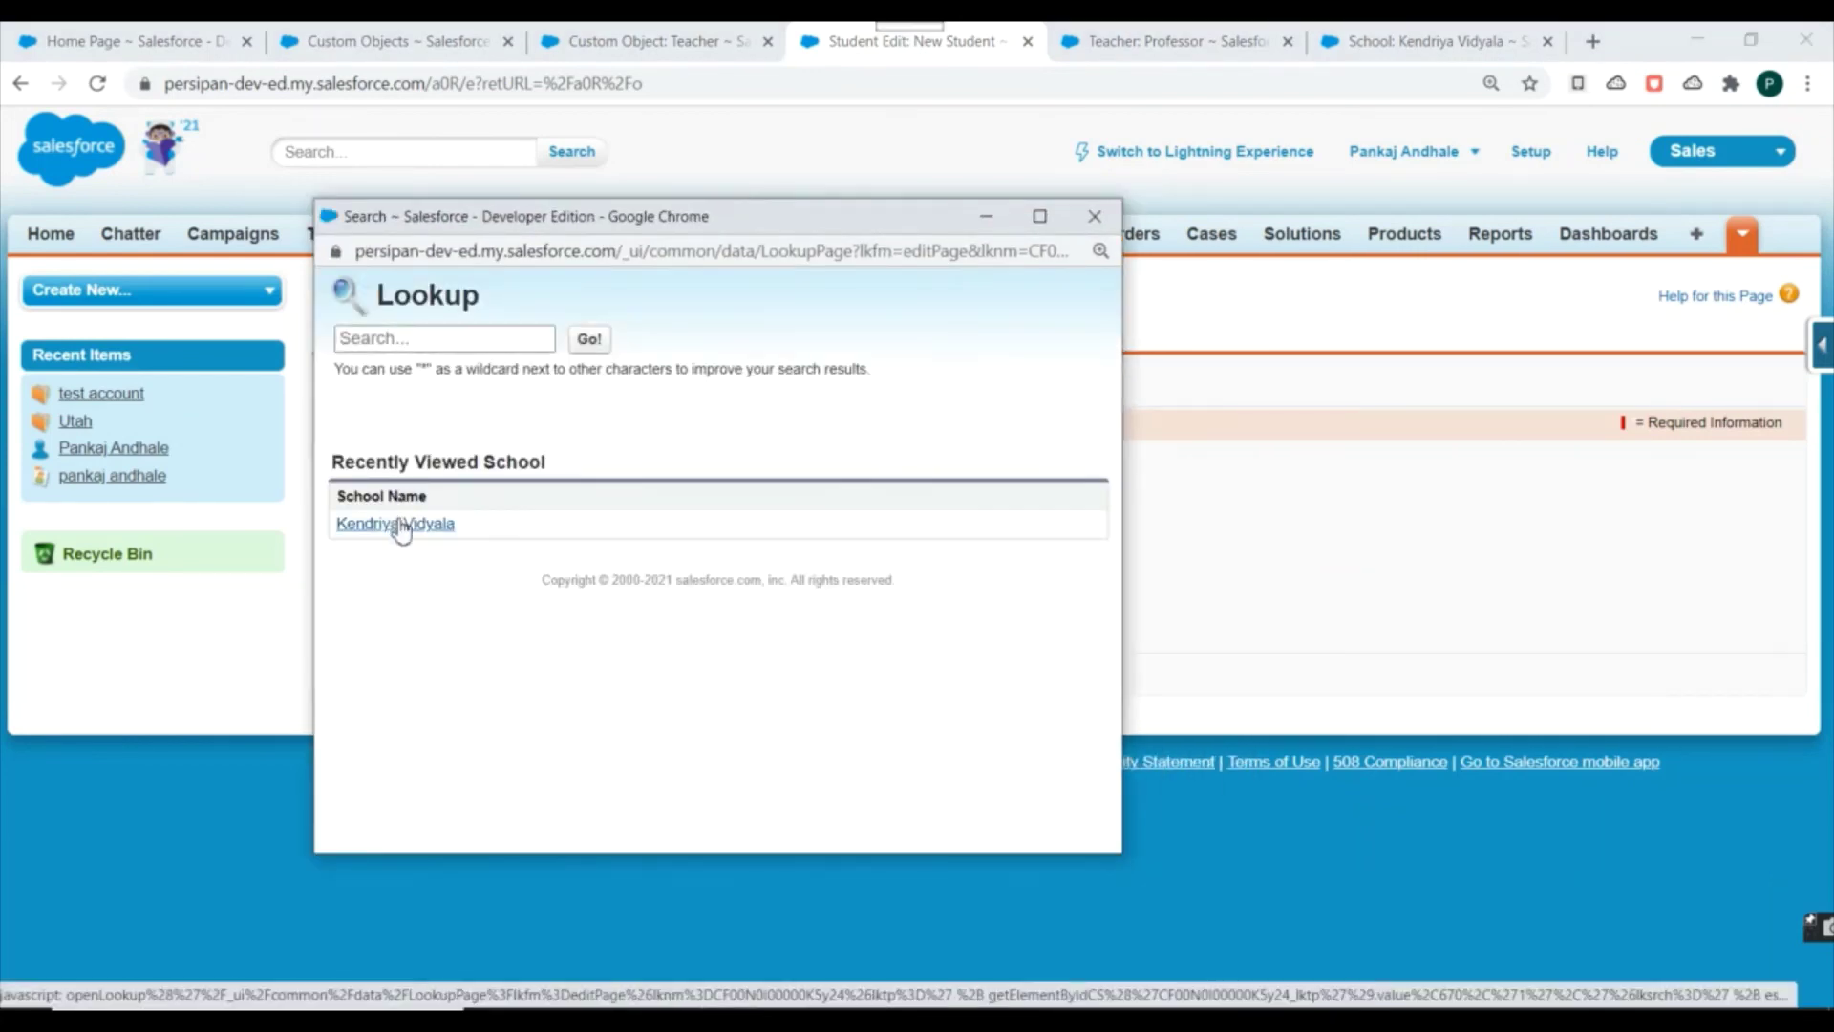
left_click(398, 527)
left_click(842, 607)
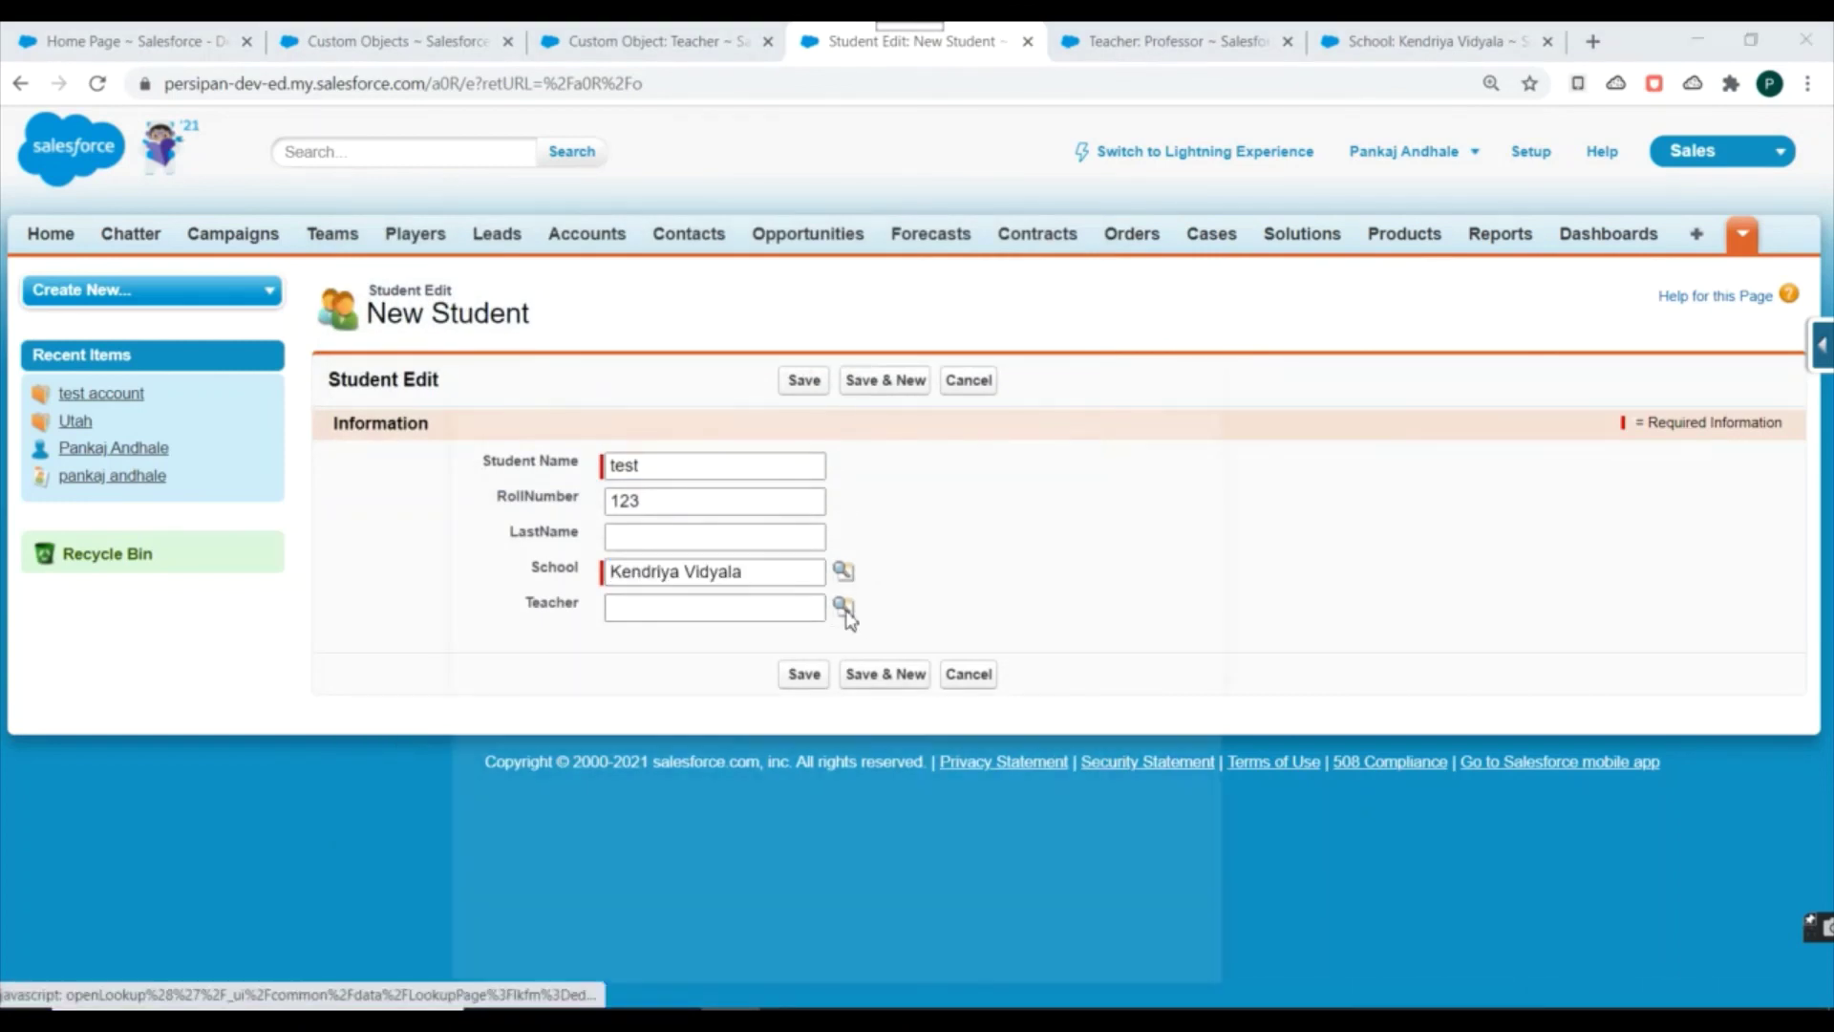
left_click_drag(698, 378, 656, 229)
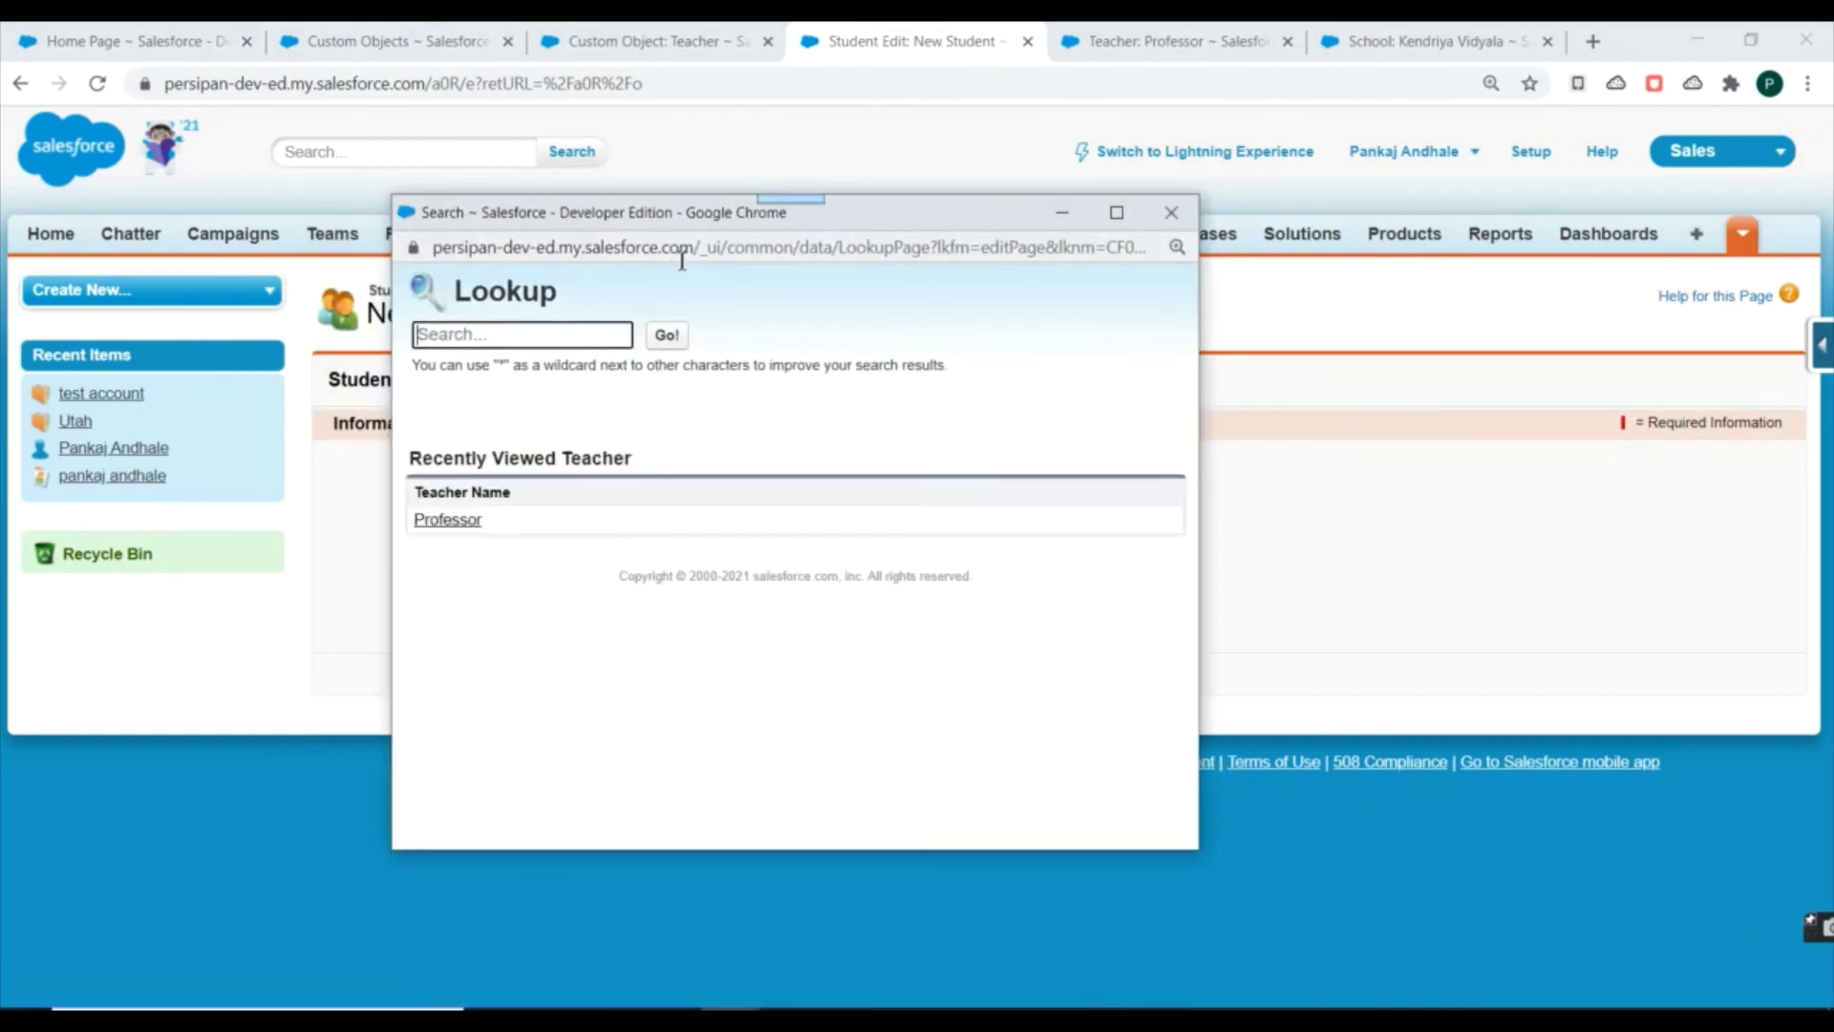
left_click(447, 520)
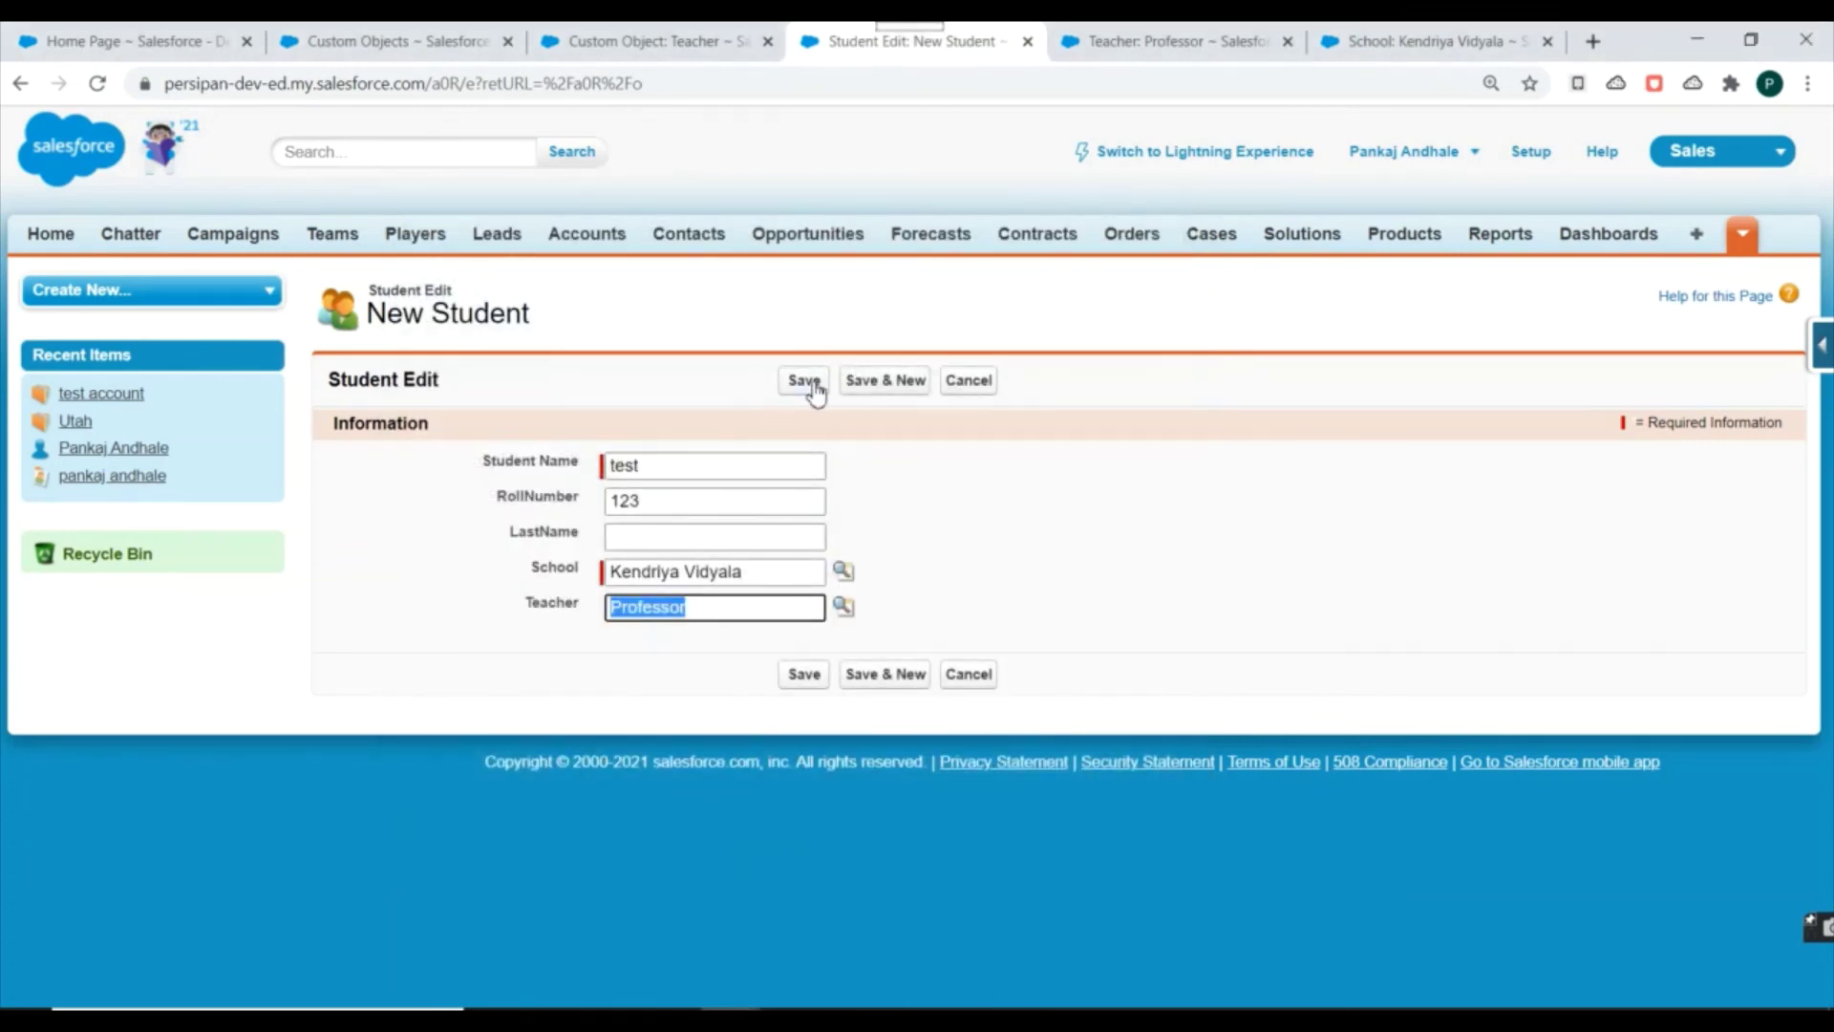
- Clear the Teacher field on the new Student form and save the record with only the School assigned
left_click(764, 608)
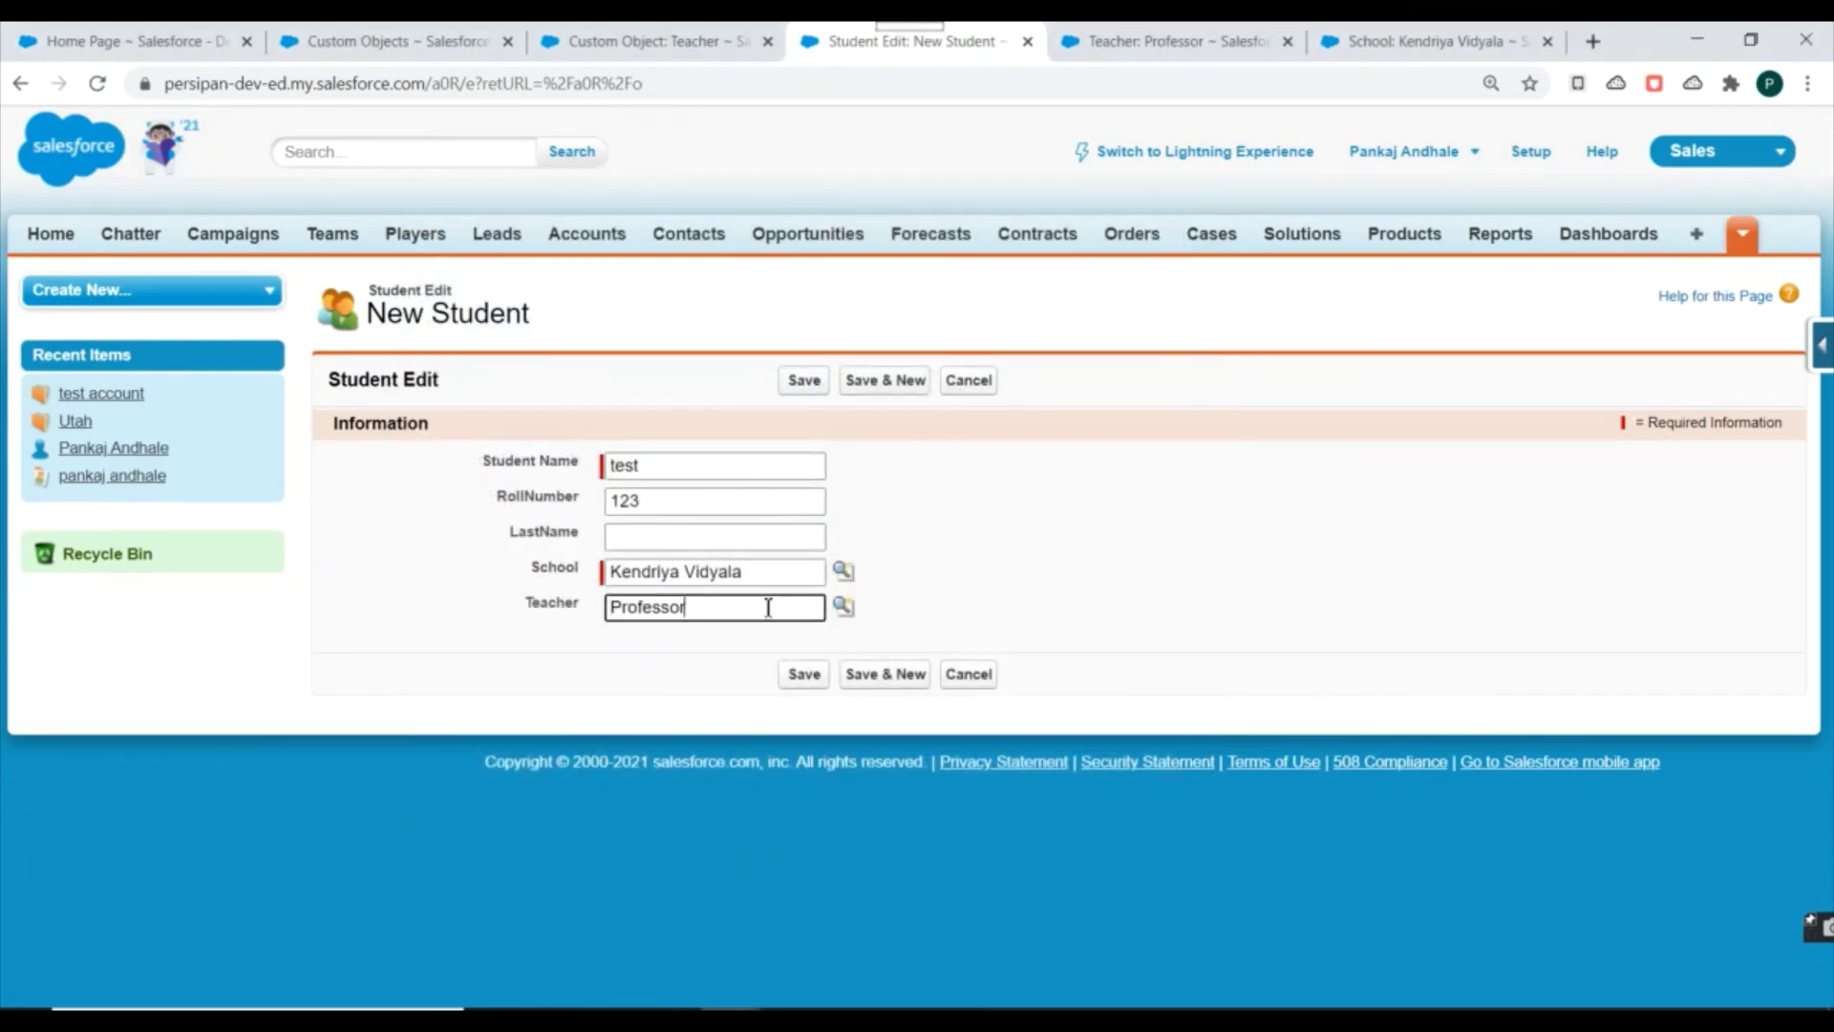
double_click(768, 608)
key("BackSpace")
left_click(803, 380)
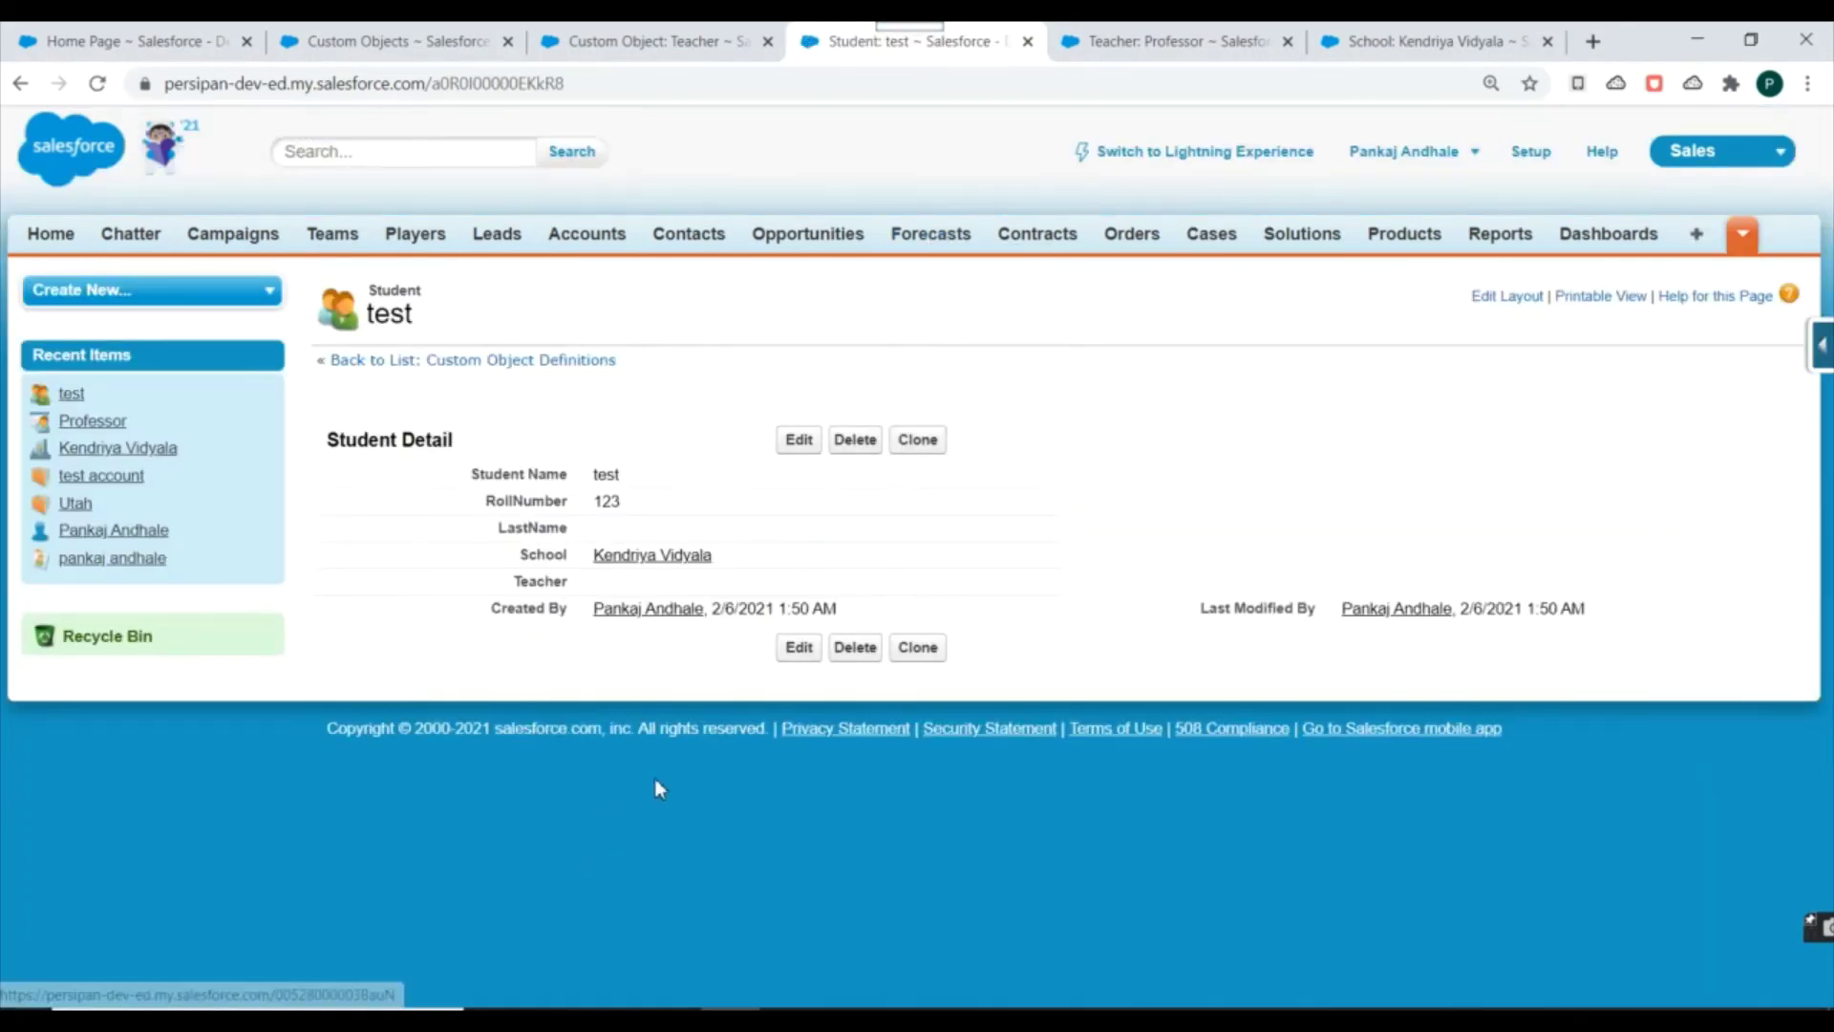
- Edit the saved student test to assign Professor as the Teacher through the lookup, and save the change
double_click(749, 585)
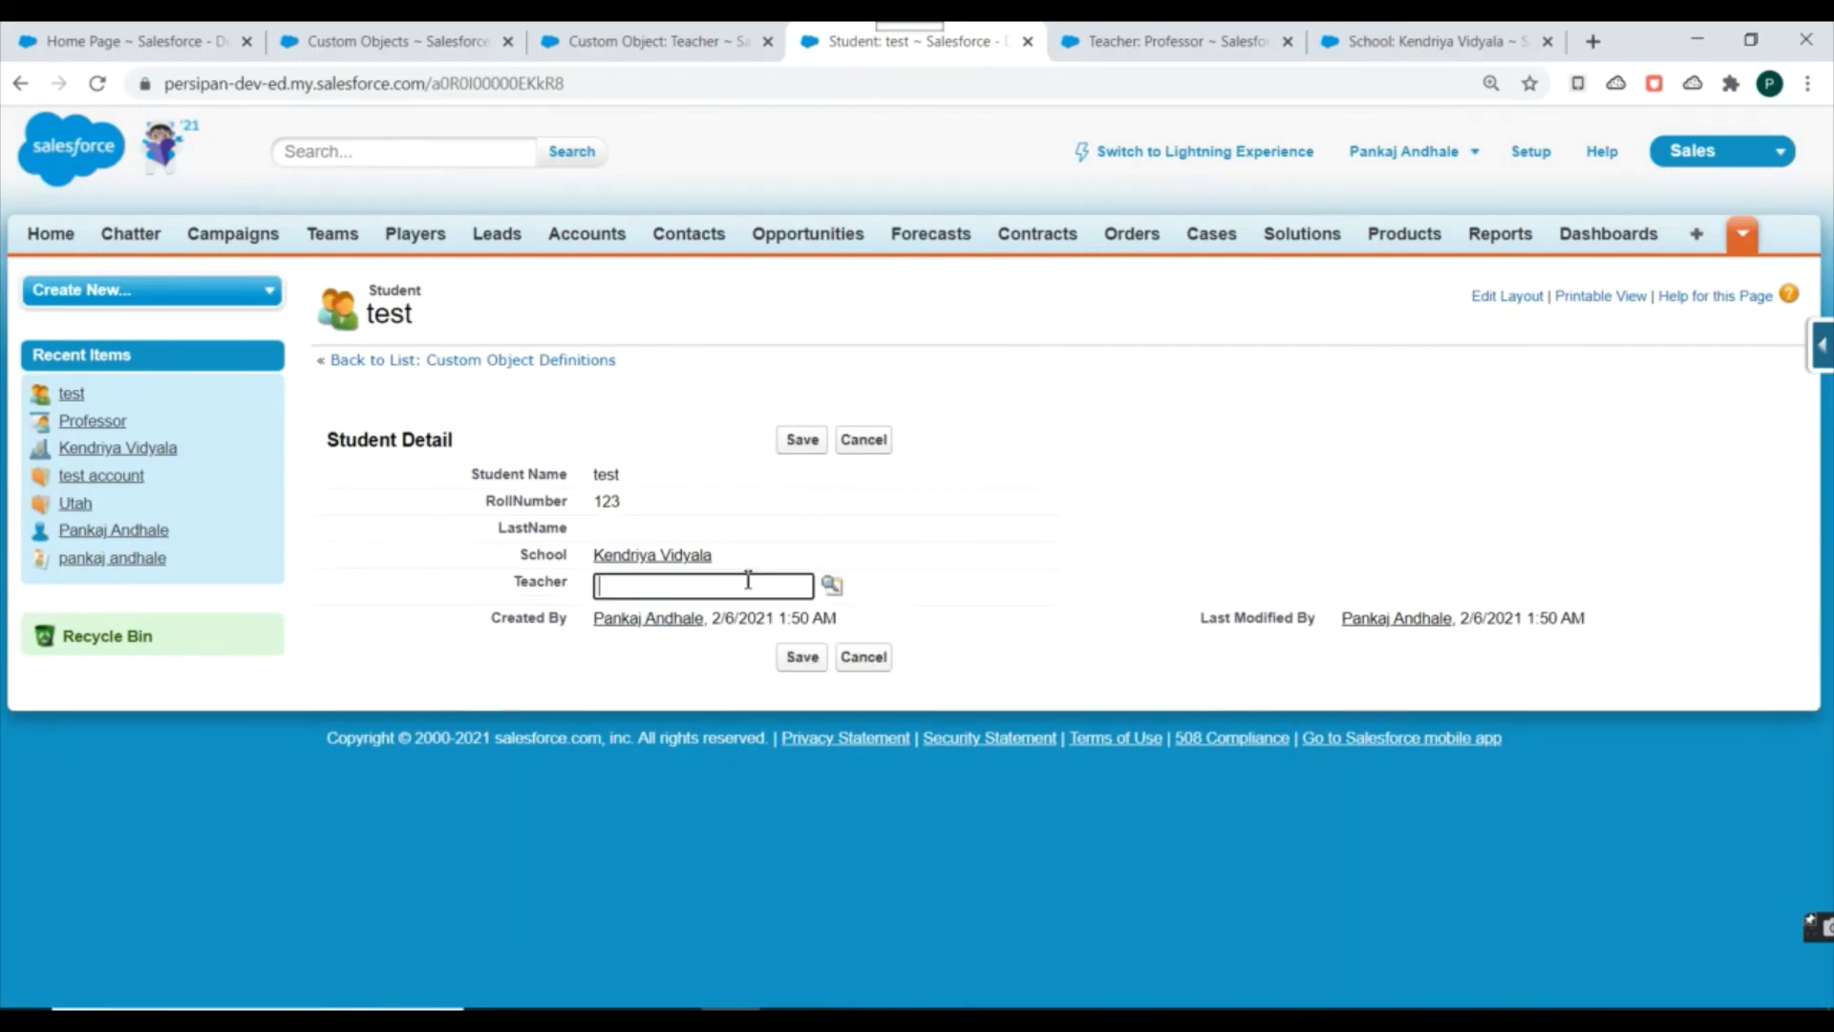
left_click(825, 586)
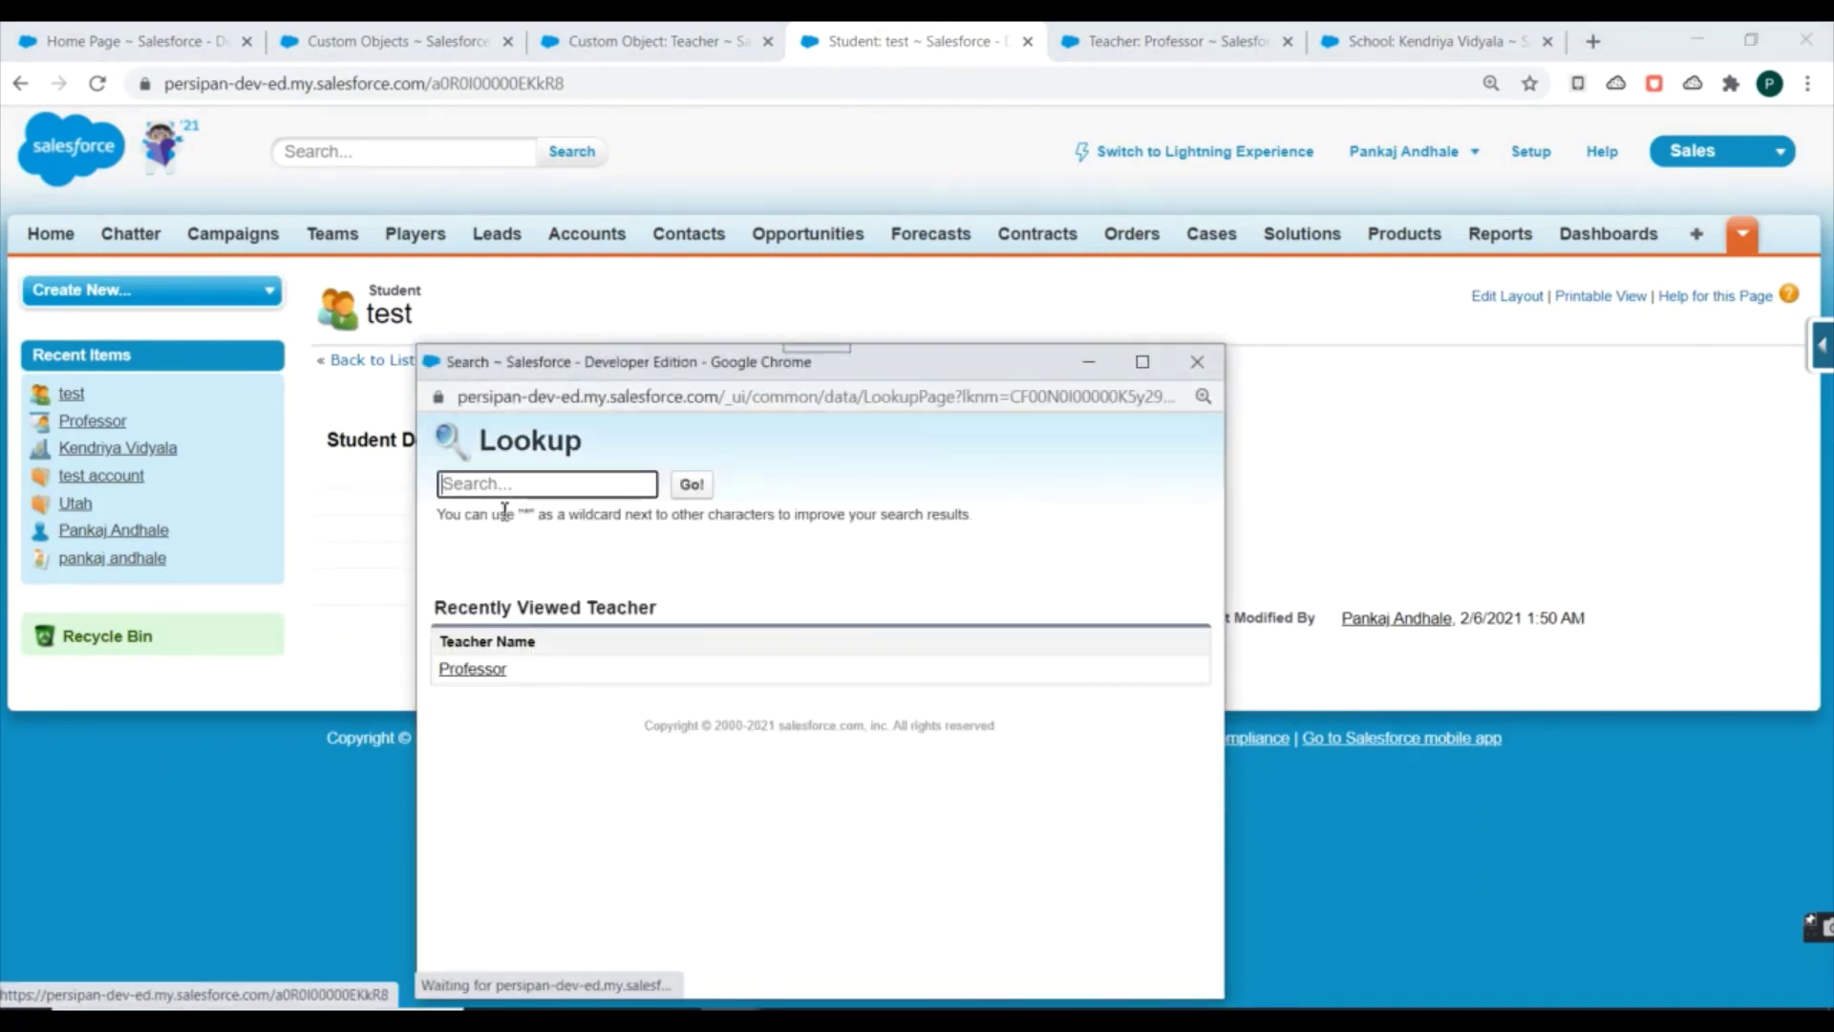
left_click(498, 666)
left_click(803, 440)
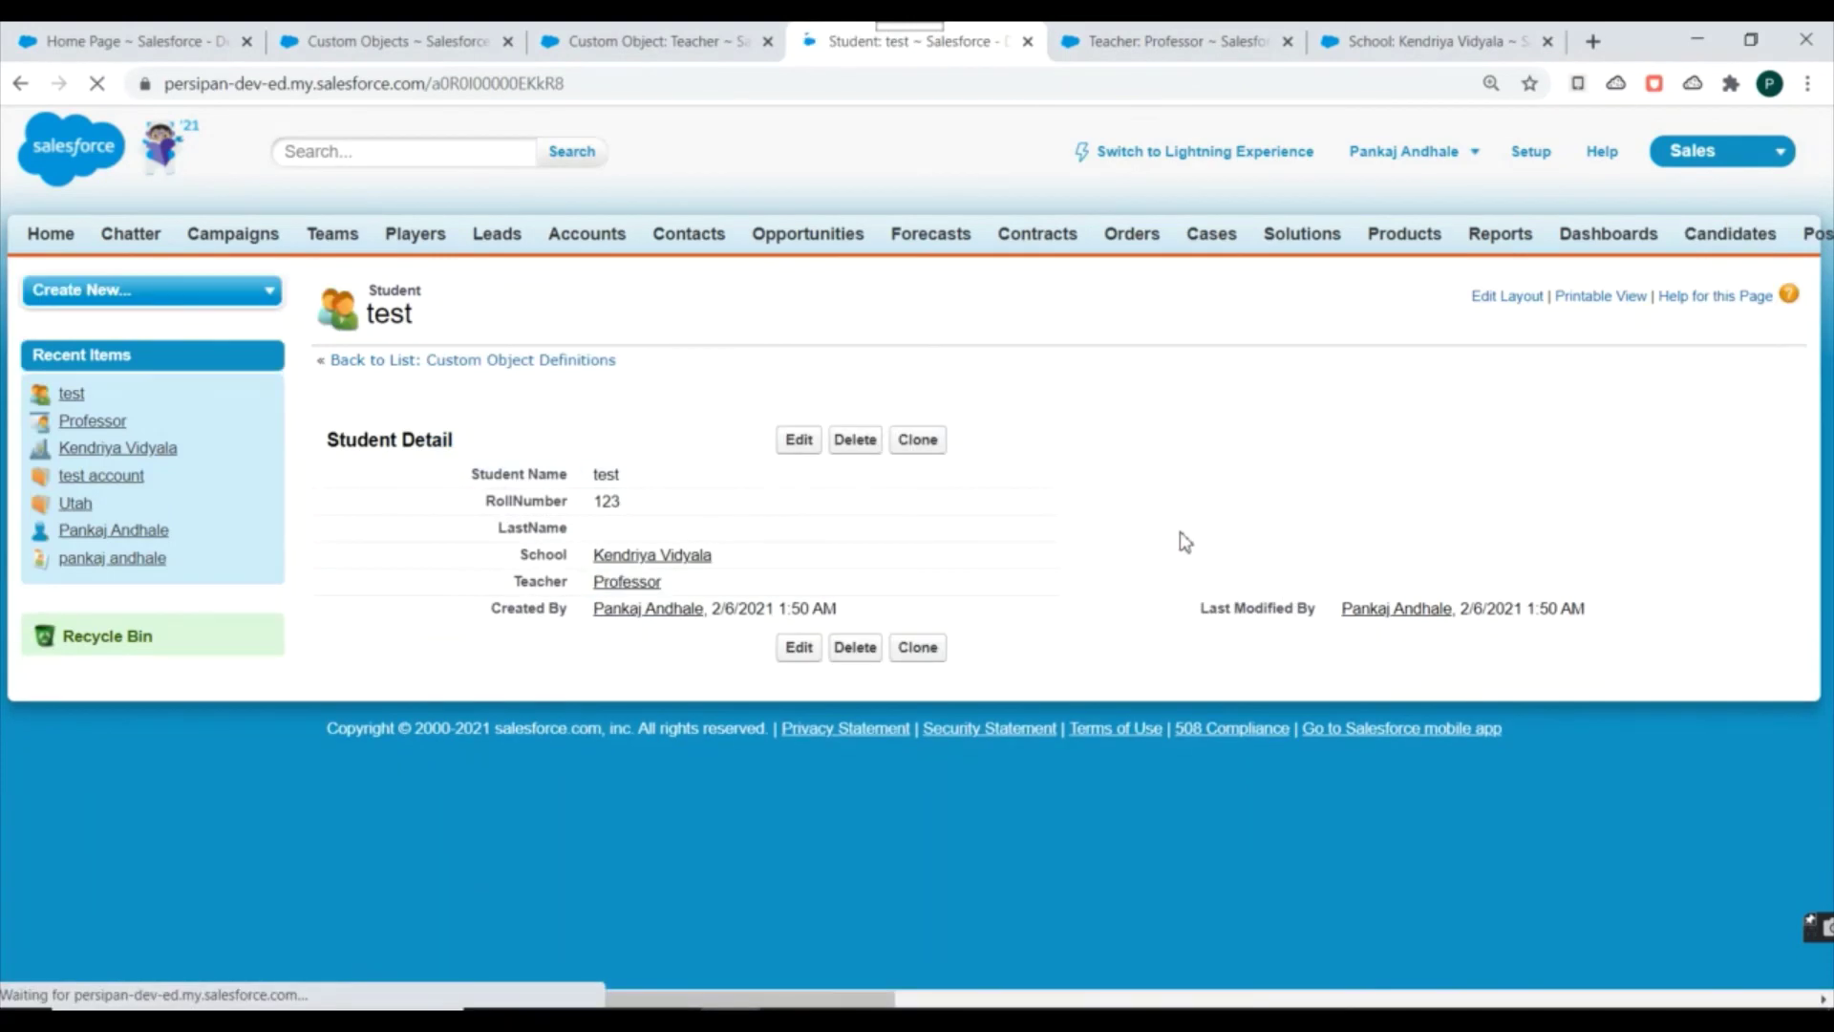
triple_click(497, 586)
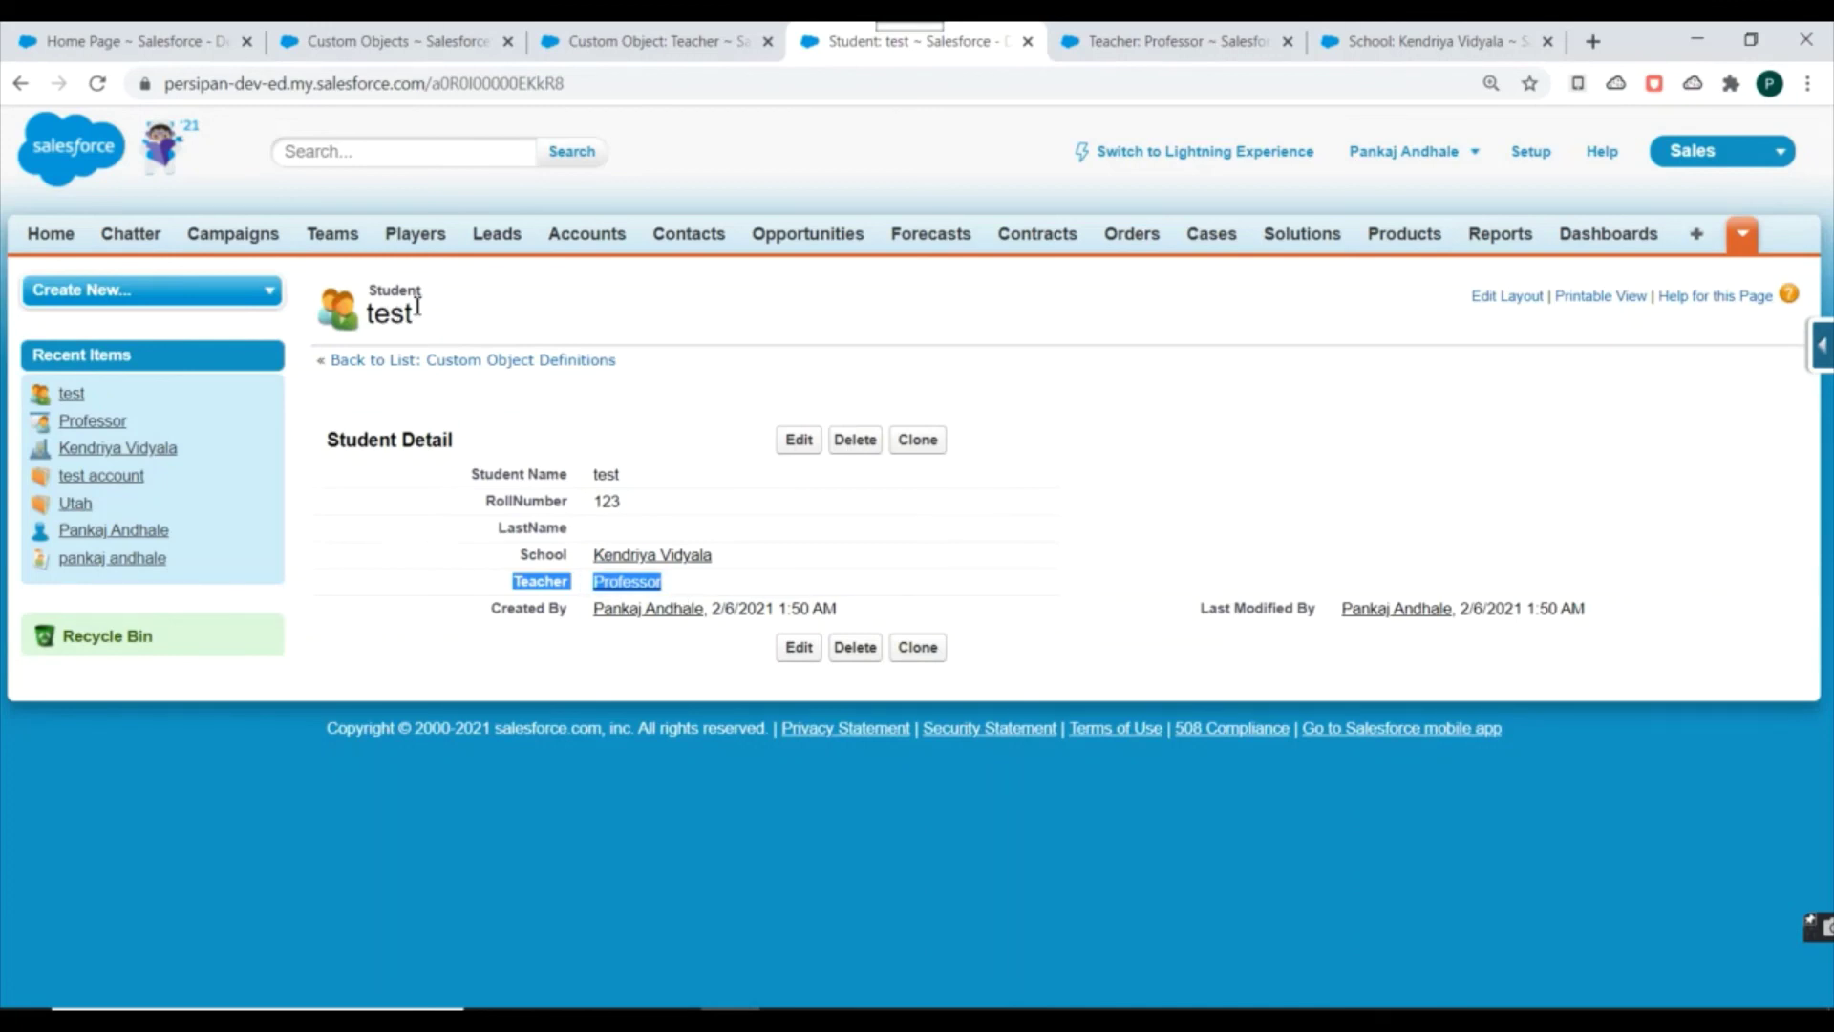
- Go to the Teacher record Professor and delete it, confirming the deletion
left_click(1241, 37)
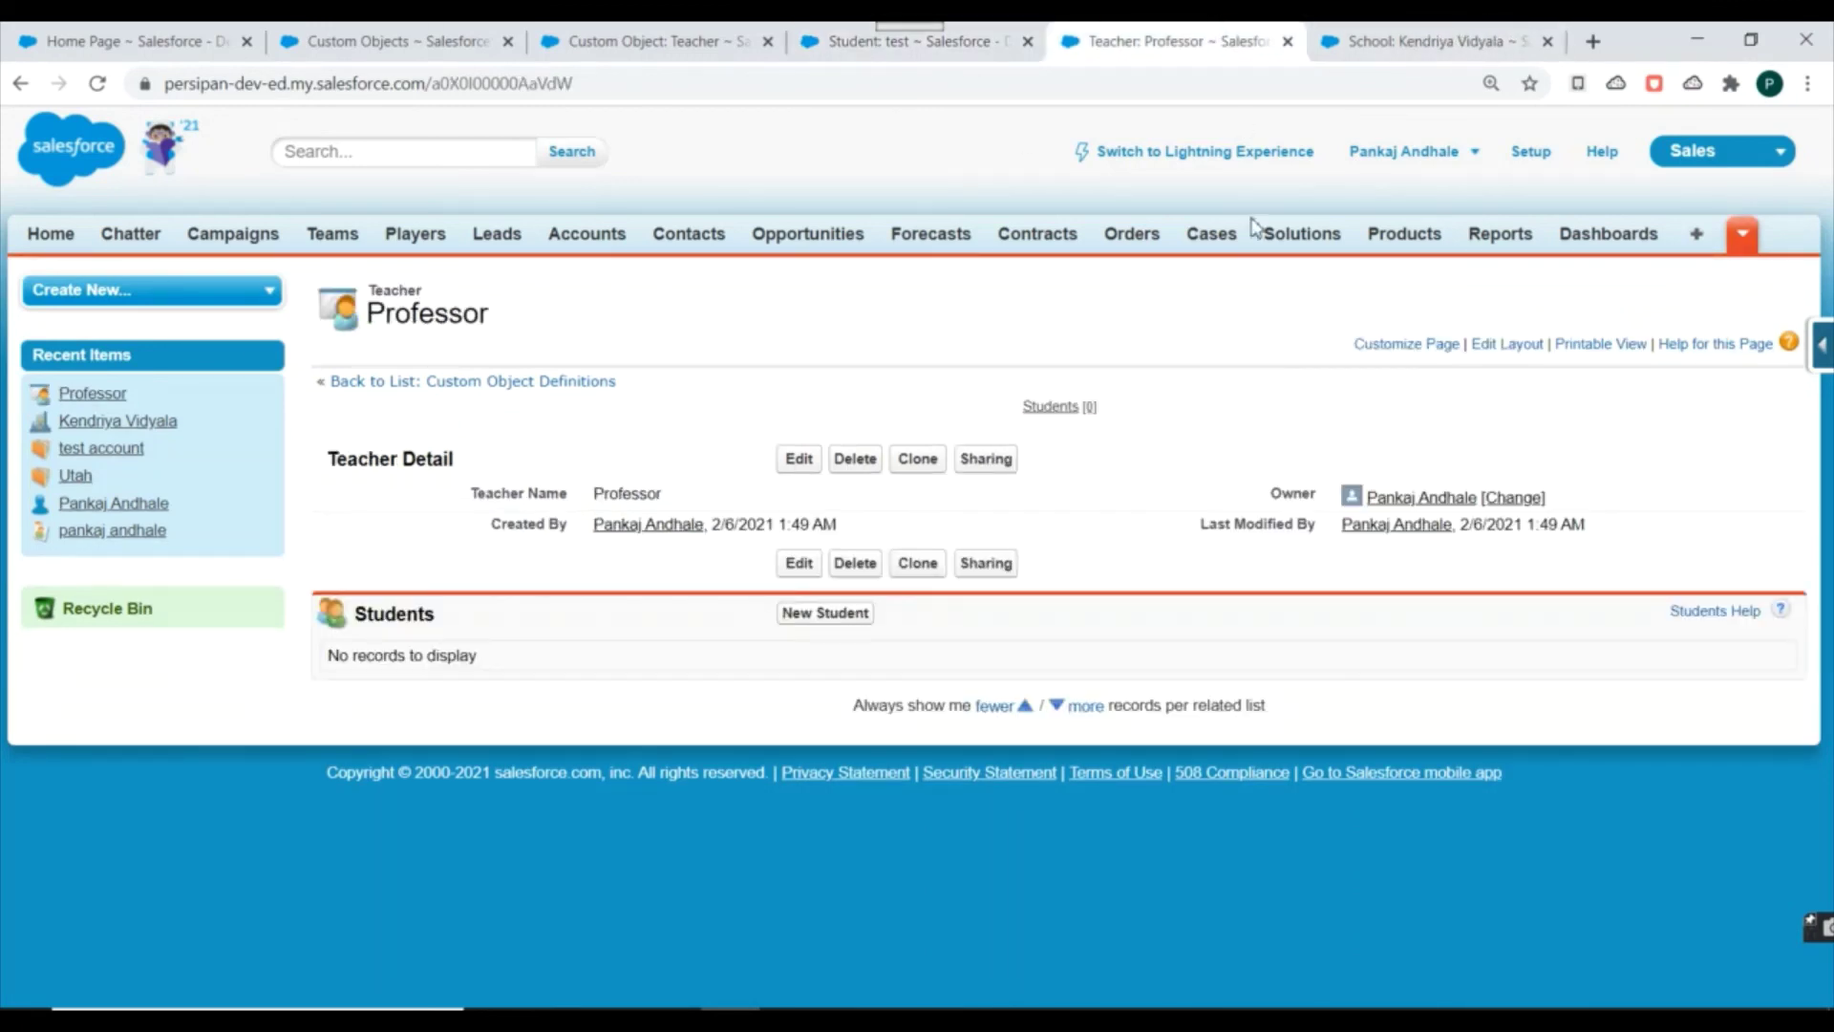
left_click(856, 460)
left_click(1032, 221)
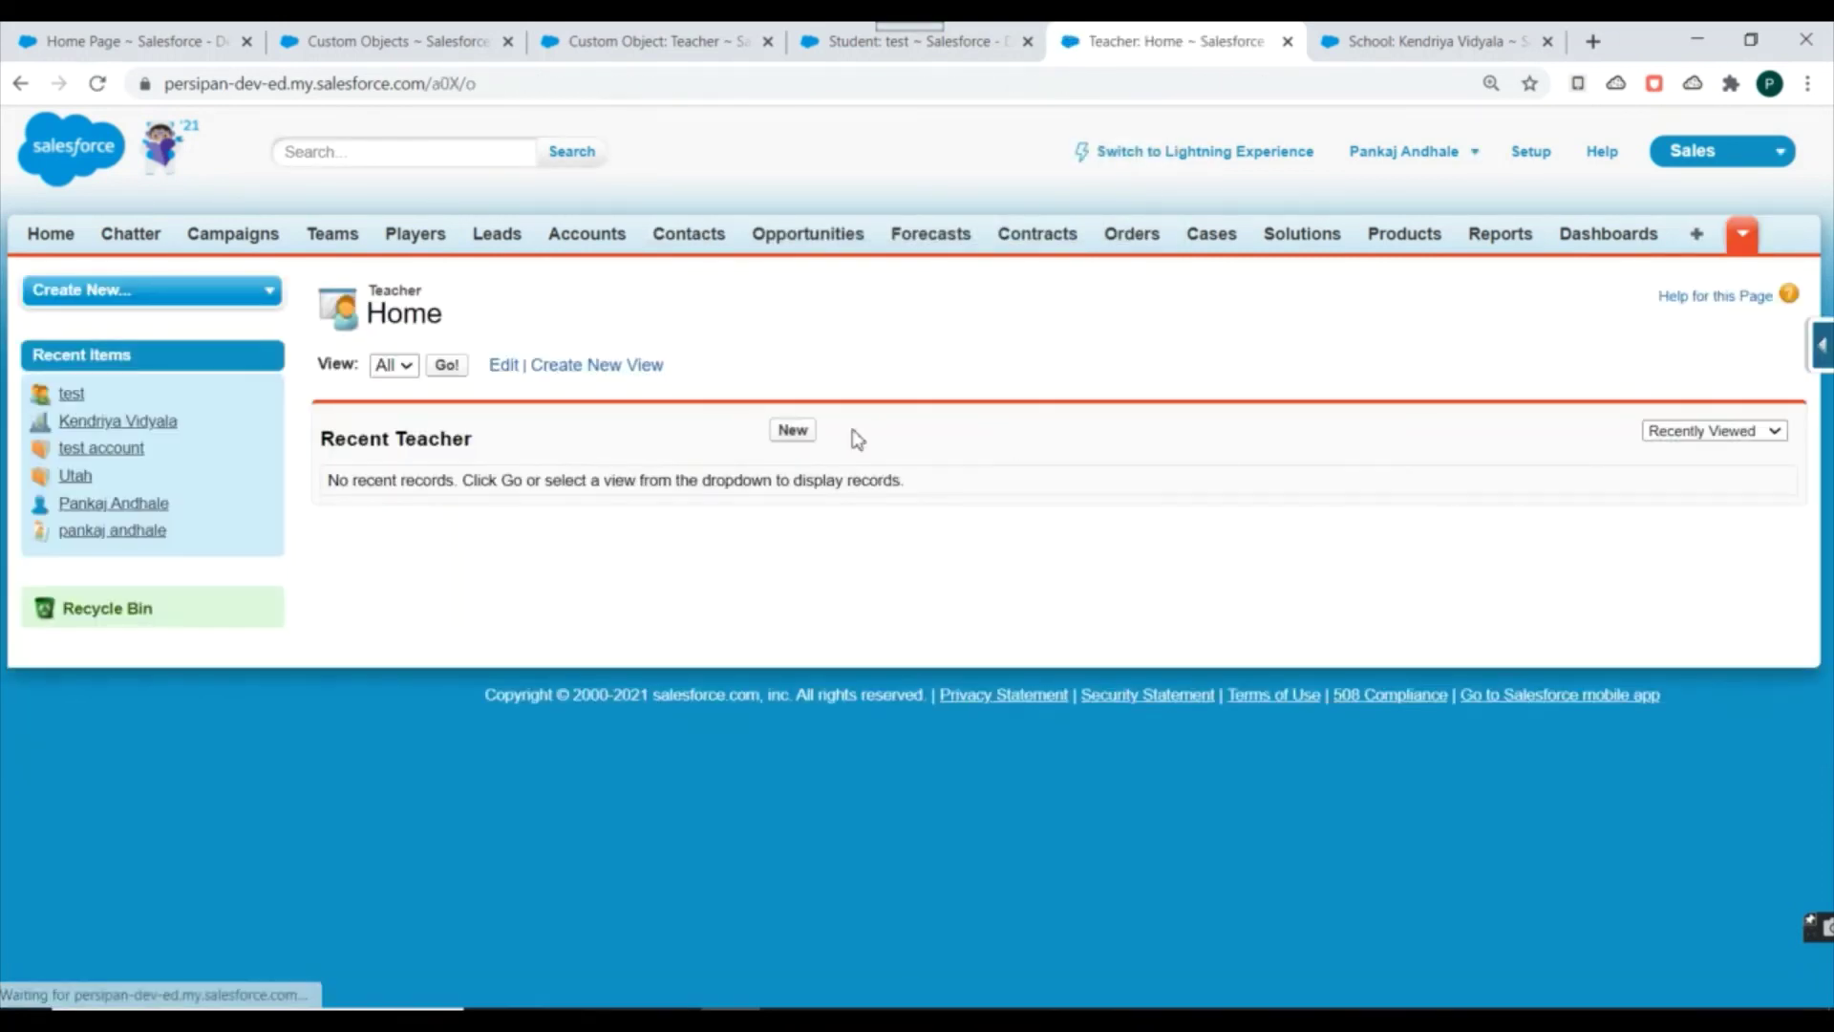
- Reload the student record test and check its Teacher field following the deletion of the Teacher record
left_click(993, 40)
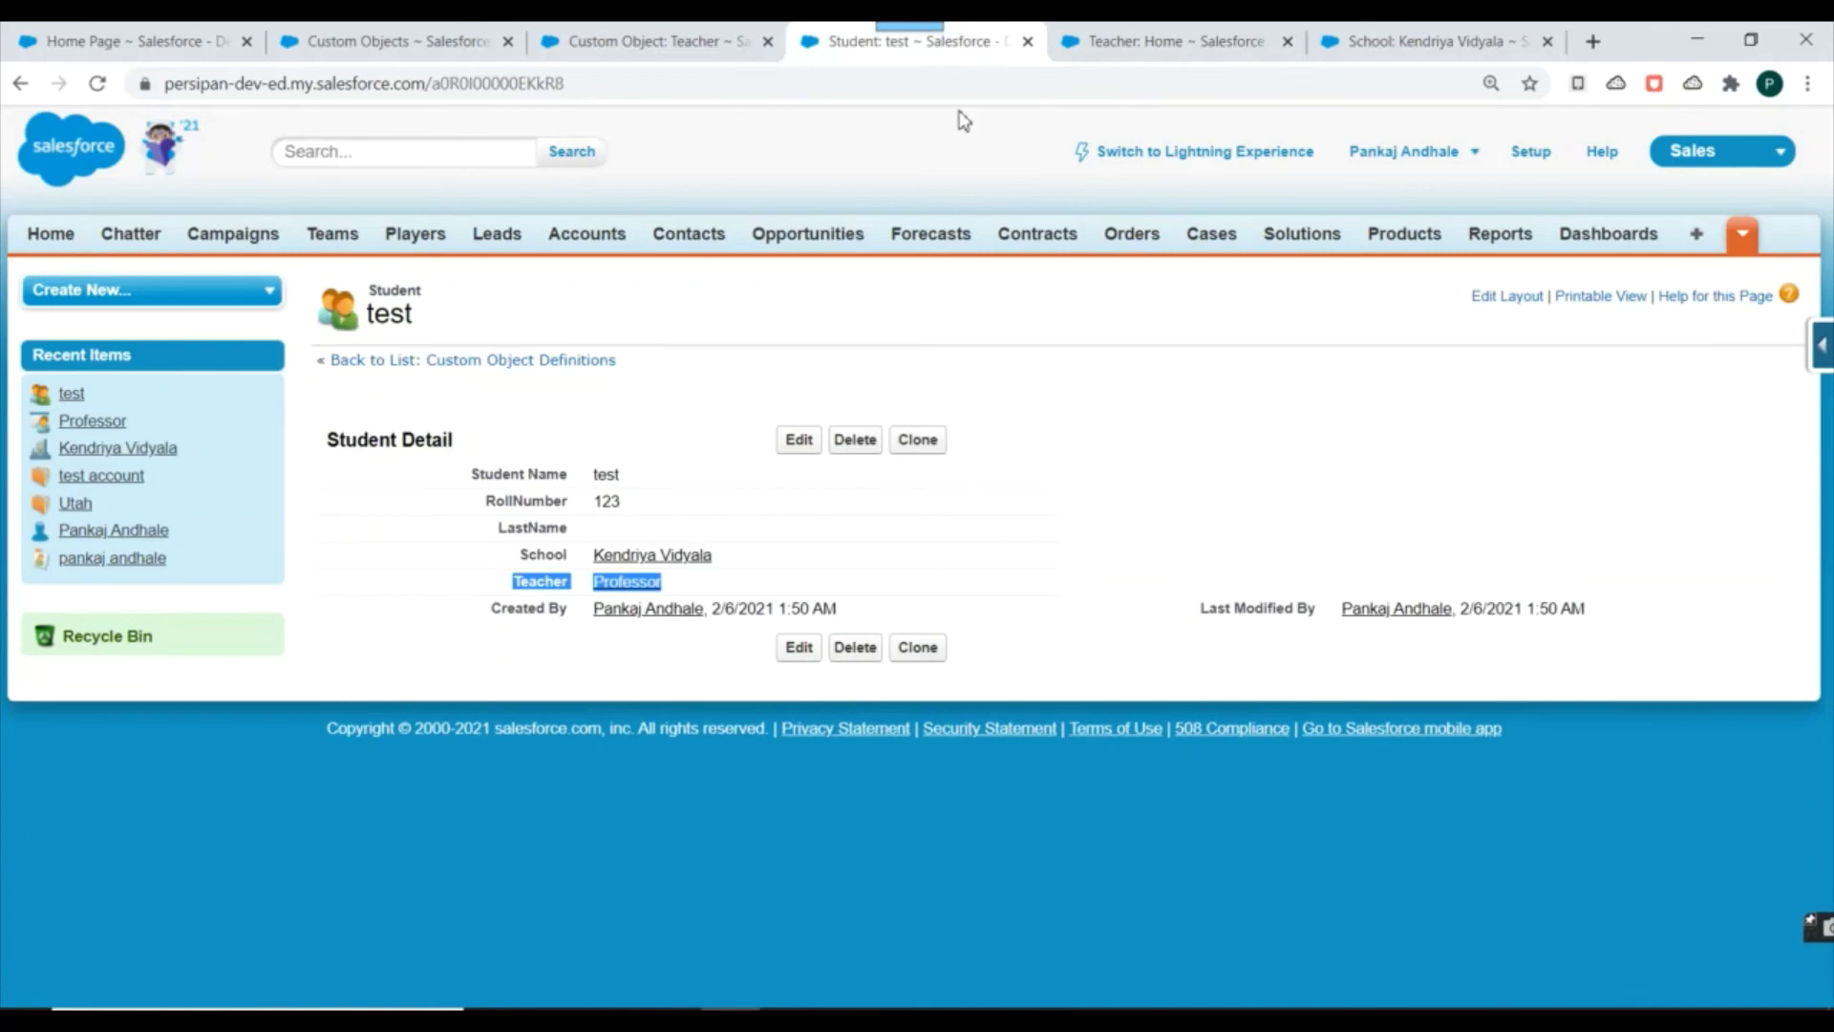
left_click(98, 84)
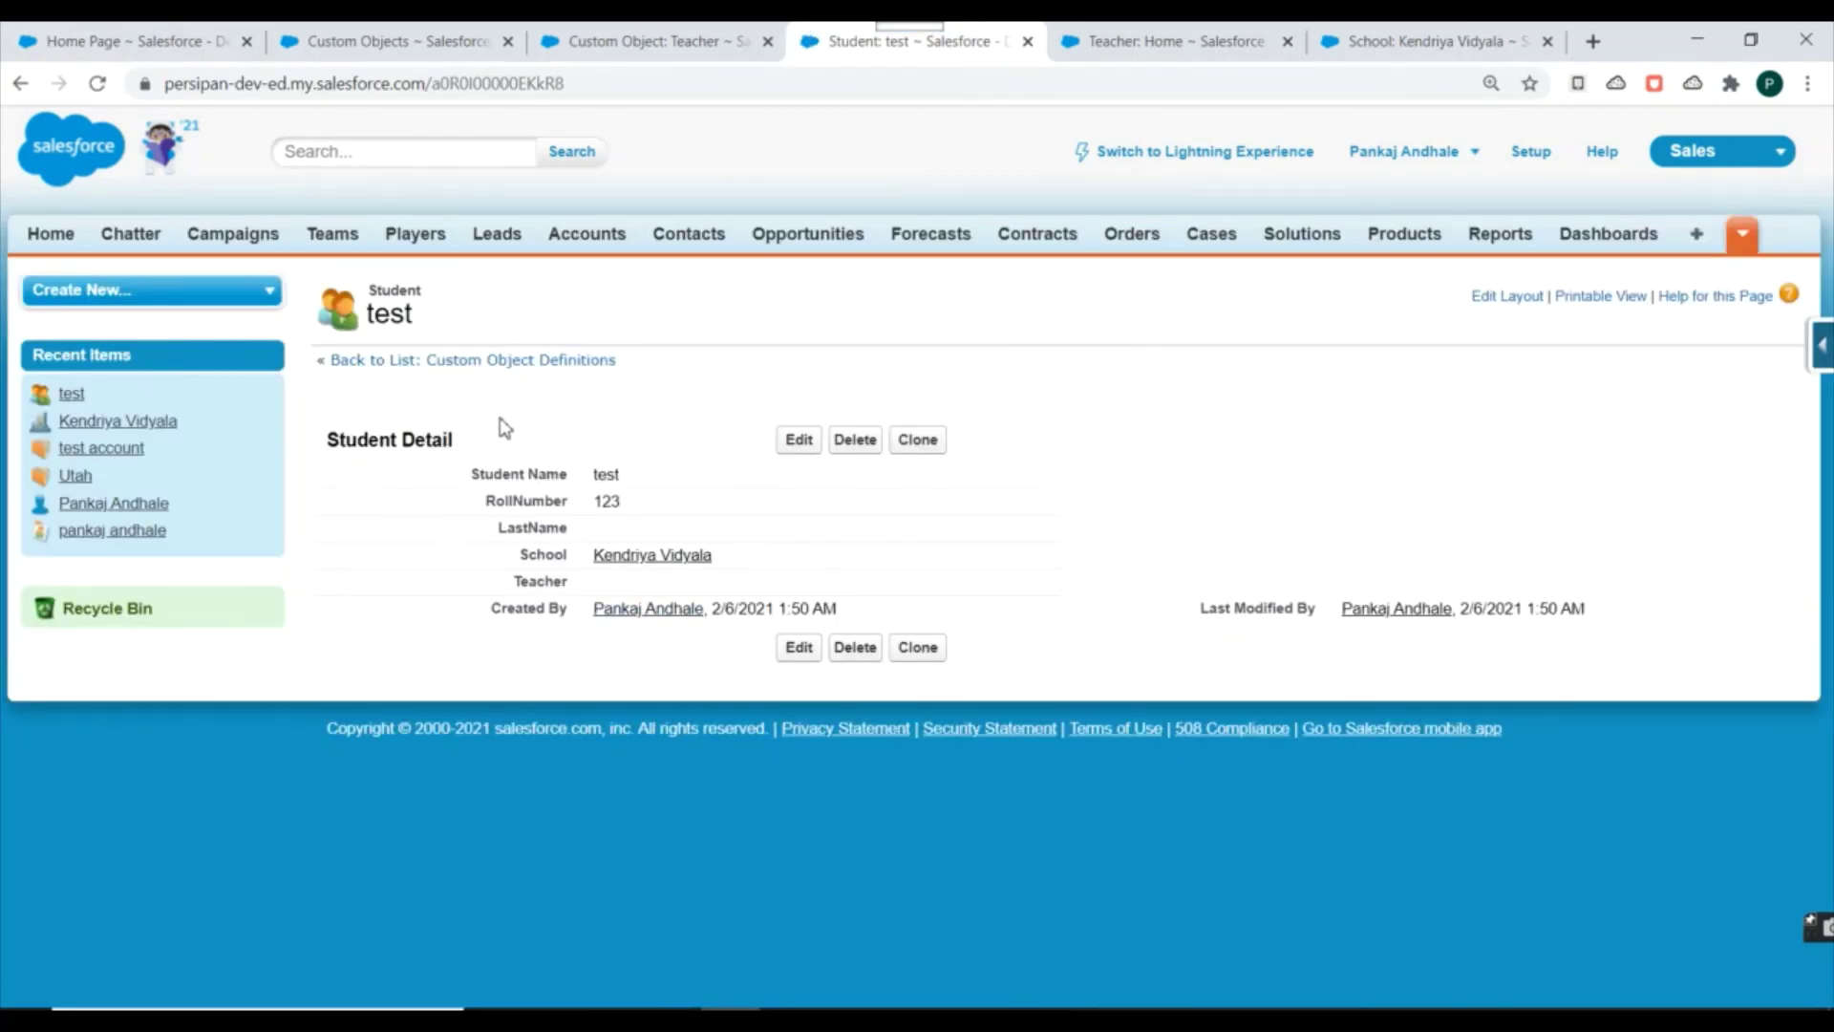
left_click_drag(500, 597, 573, 585)
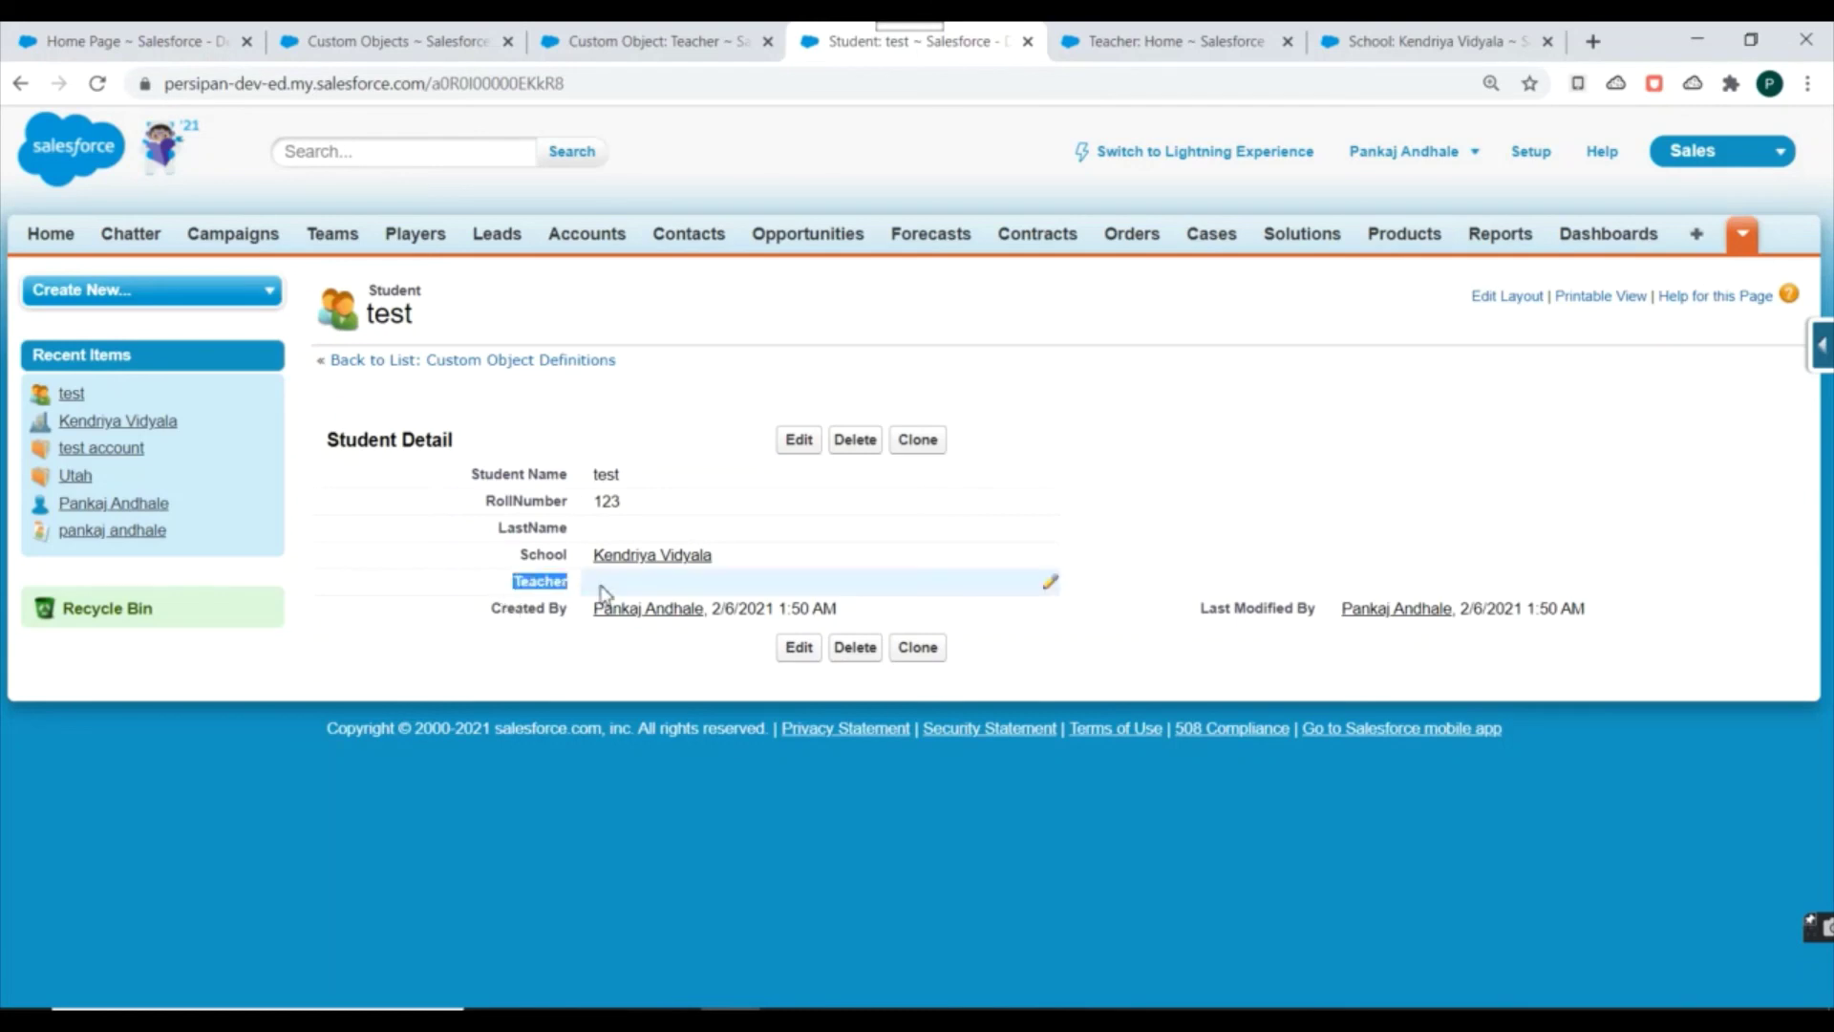